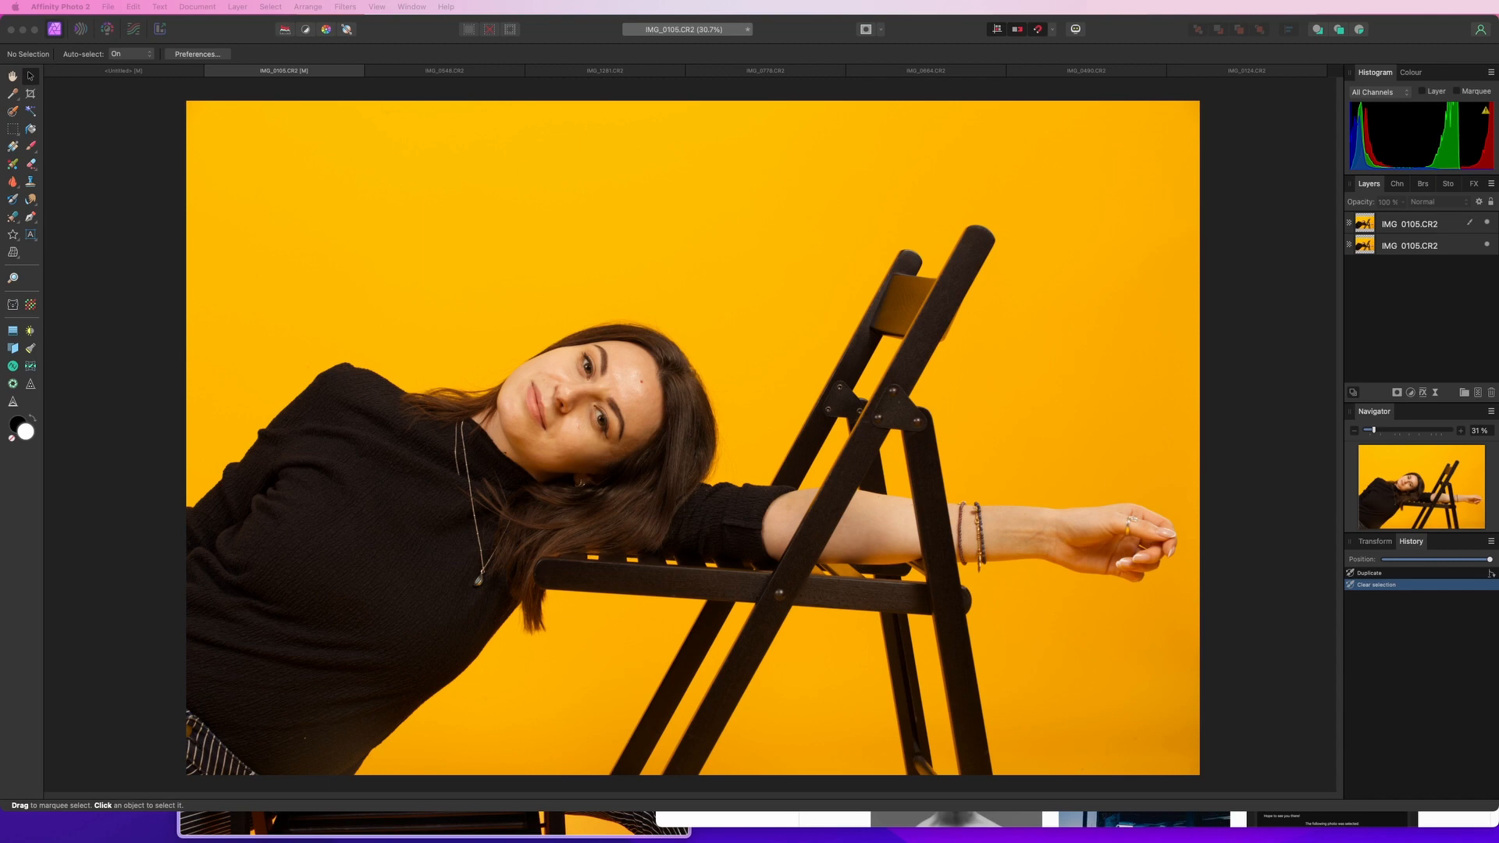
key("super+Tab")
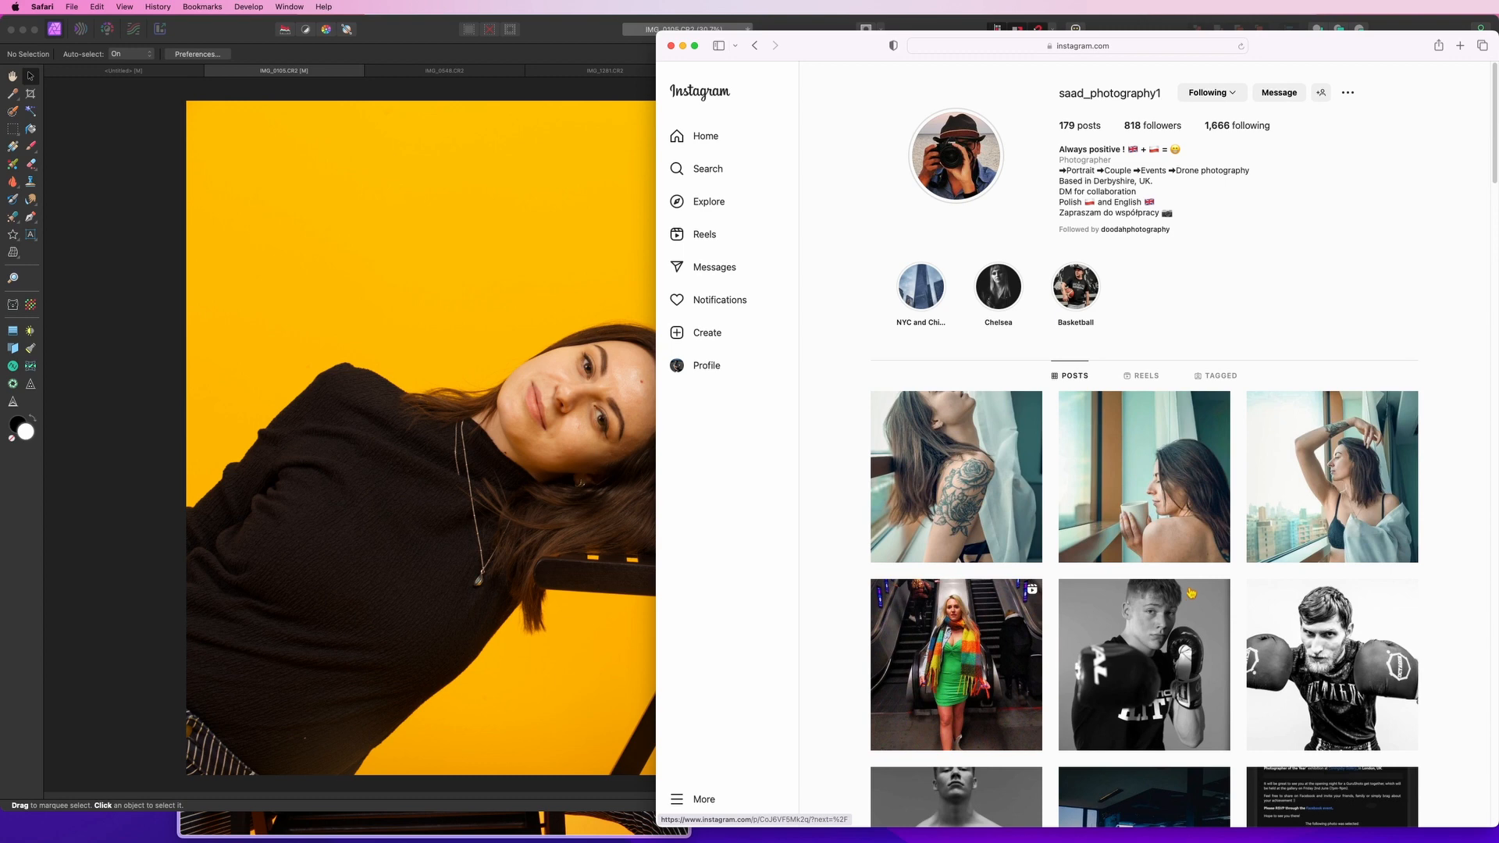
left_click(326, 72)
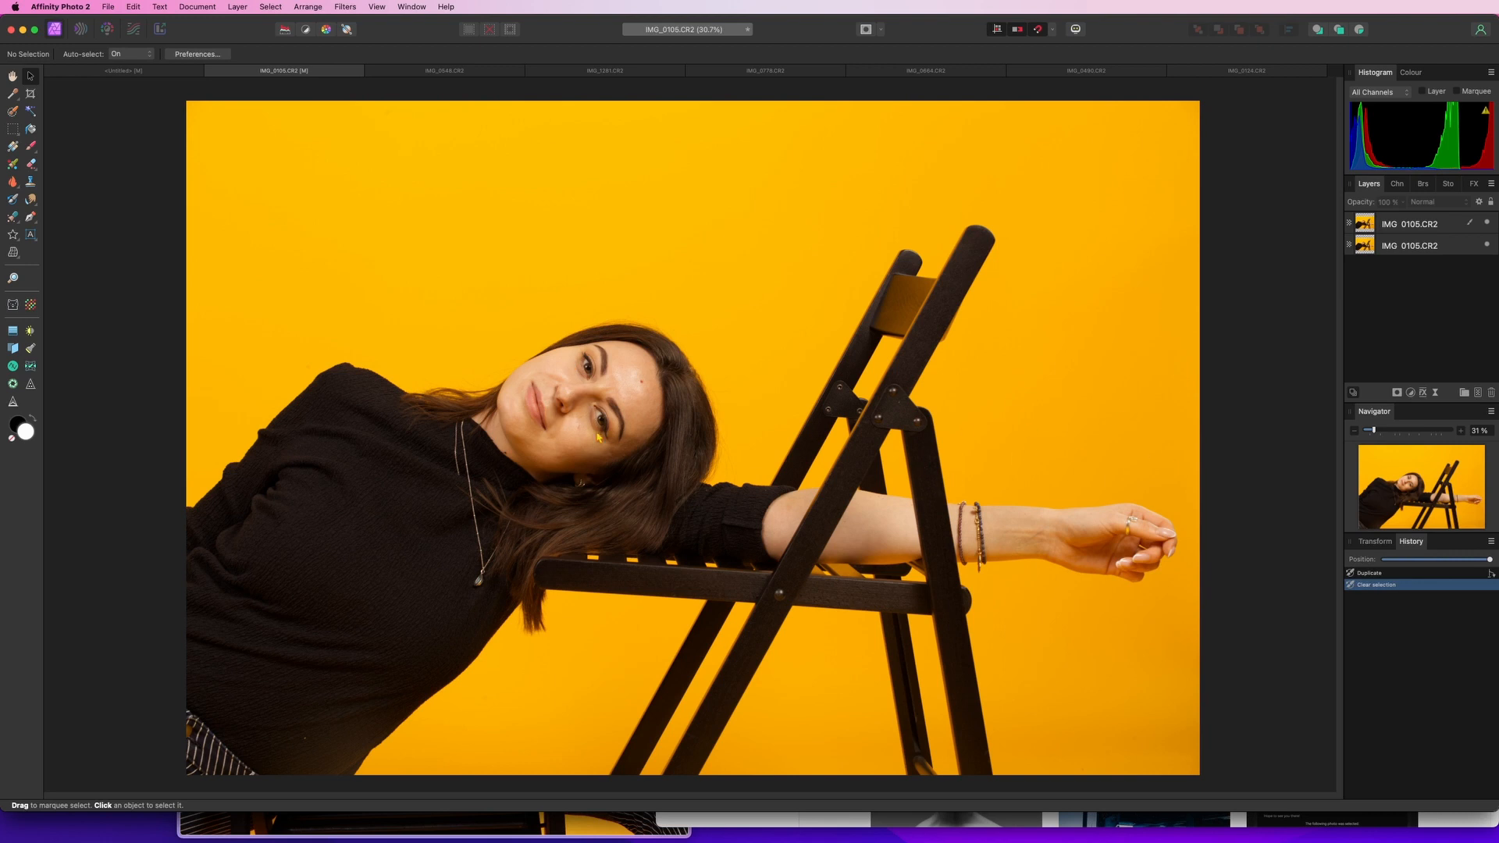
Select the top image layer and crop it to a 16:9 ratio, rotating the crop slightly to straighten the photo
left_click(1434, 230)
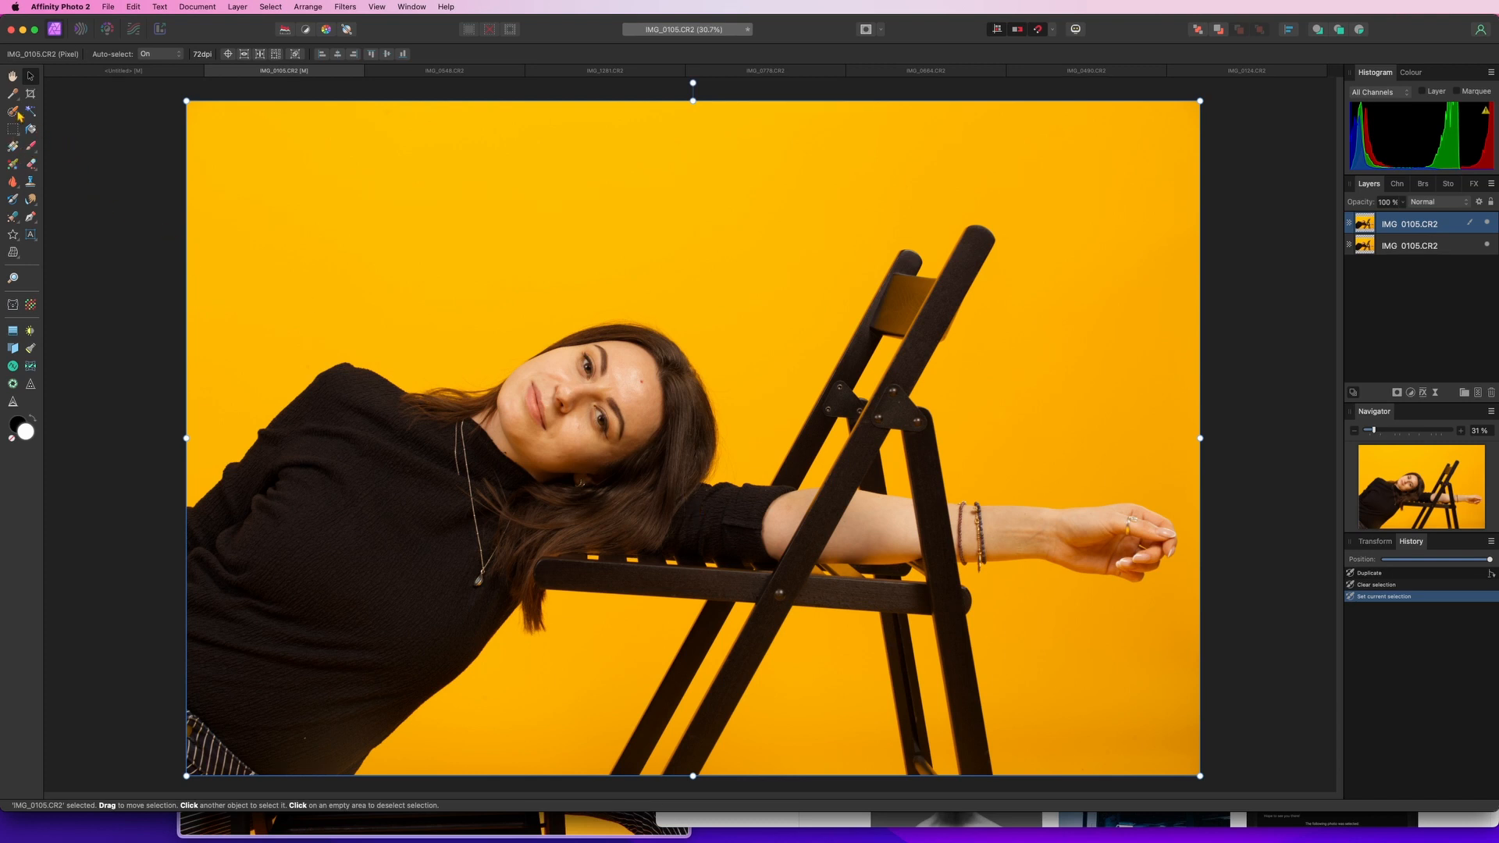
left_click(30, 93)
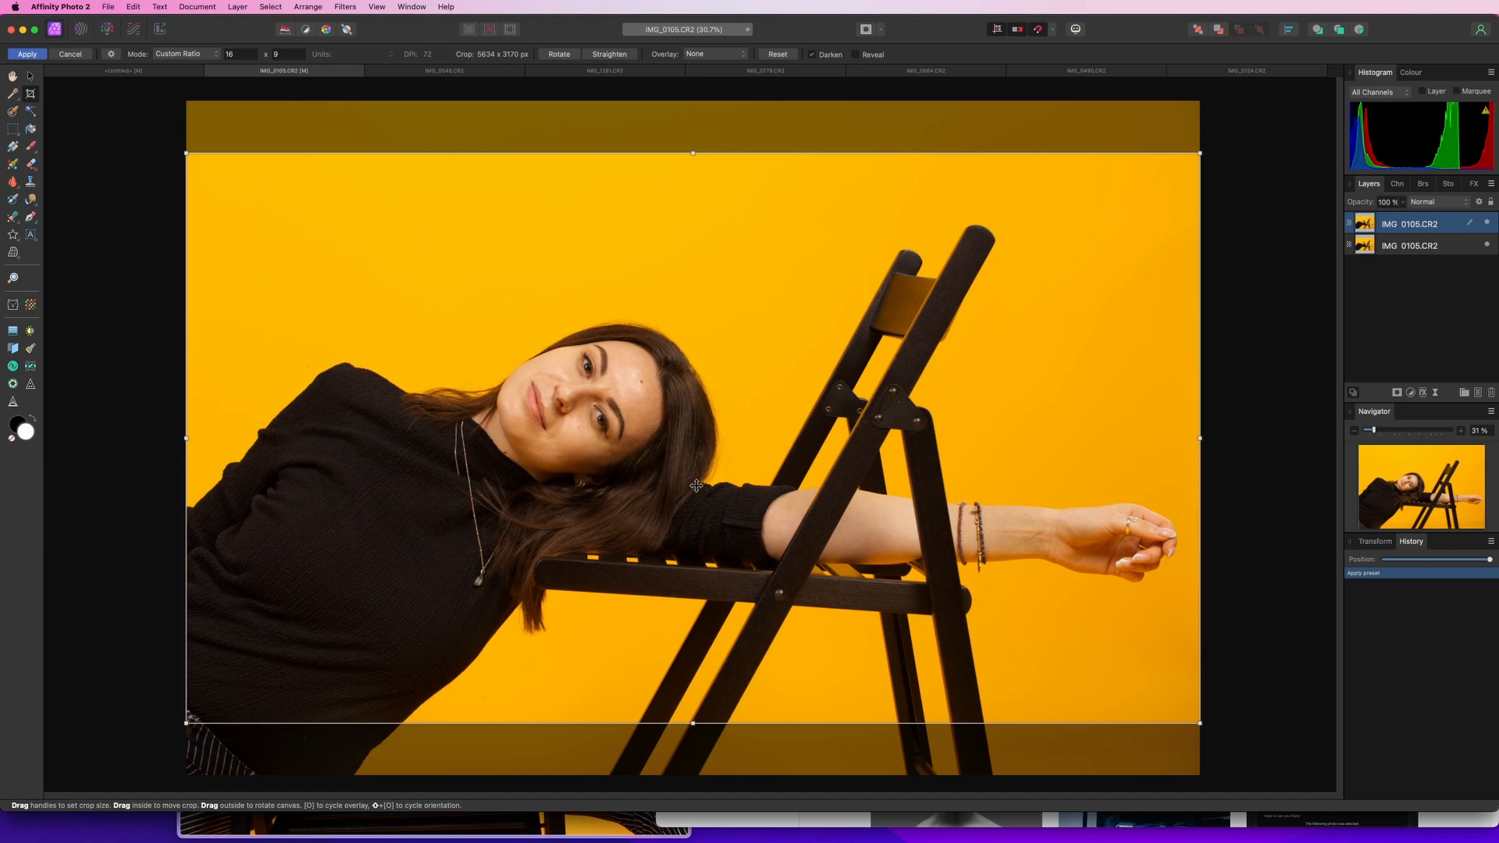
left_click_drag(696, 486, 697, 477)
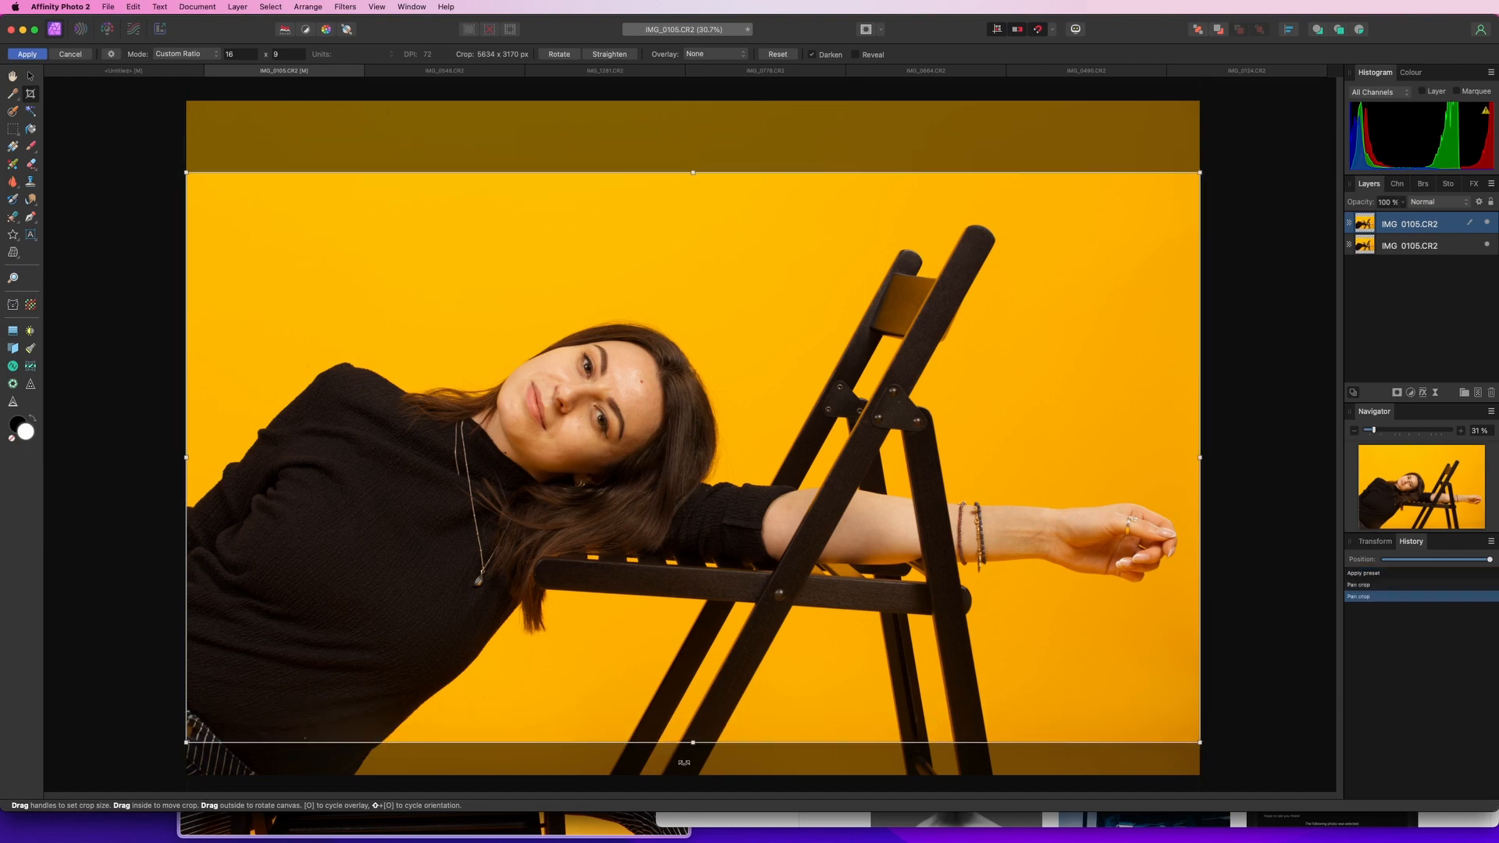
left_click_drag(684, 763, 704, 763)
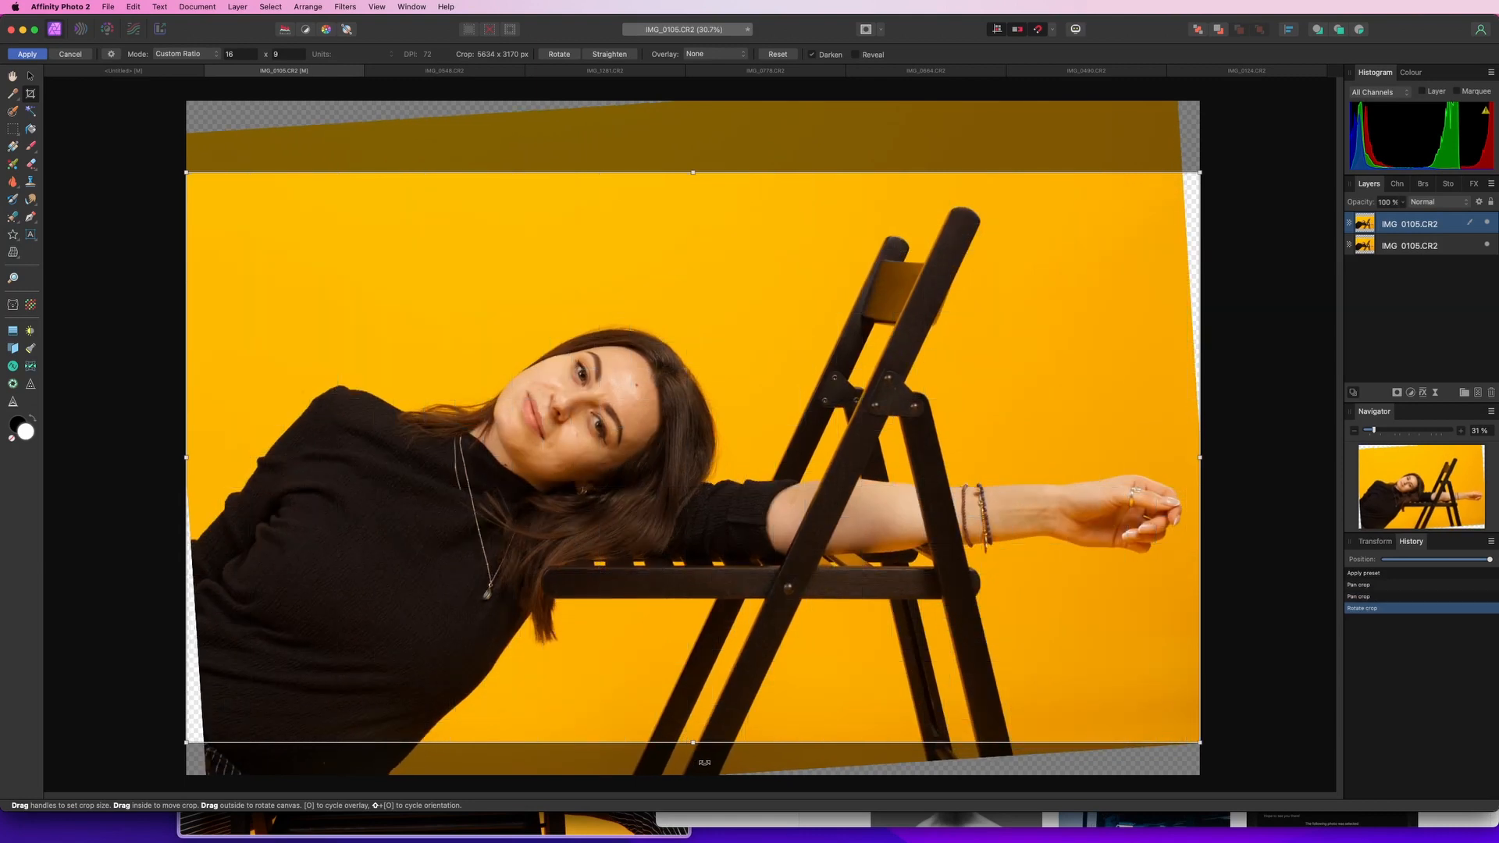
left_click_drag(185, 743, 204, 733)
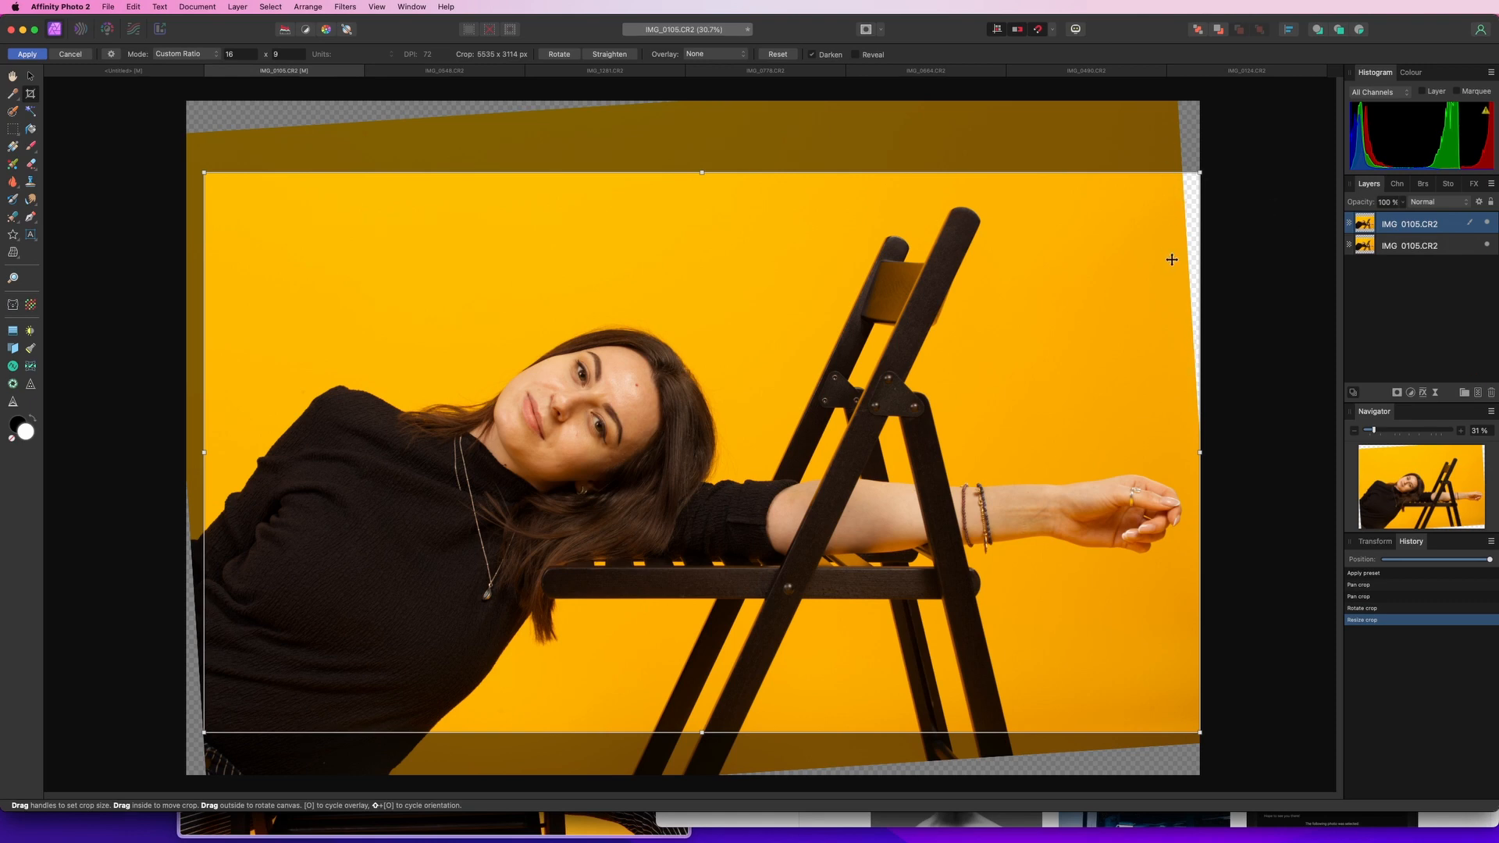
key("Return")
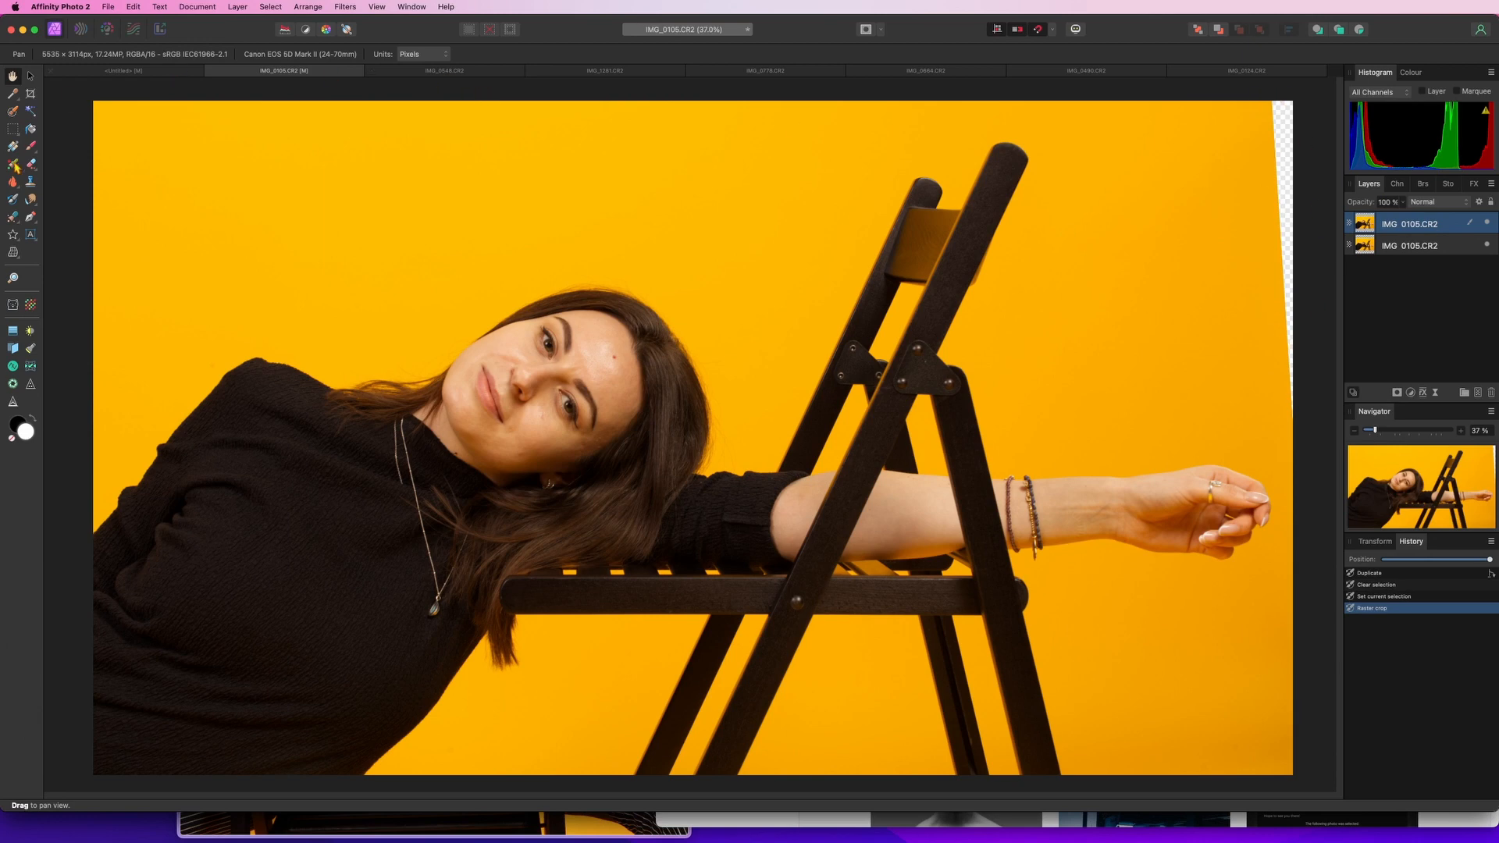
Patch the transparent strip along the photo's upper right edge with nearby yellow background using the Patch Tool
left_click(14, 218)
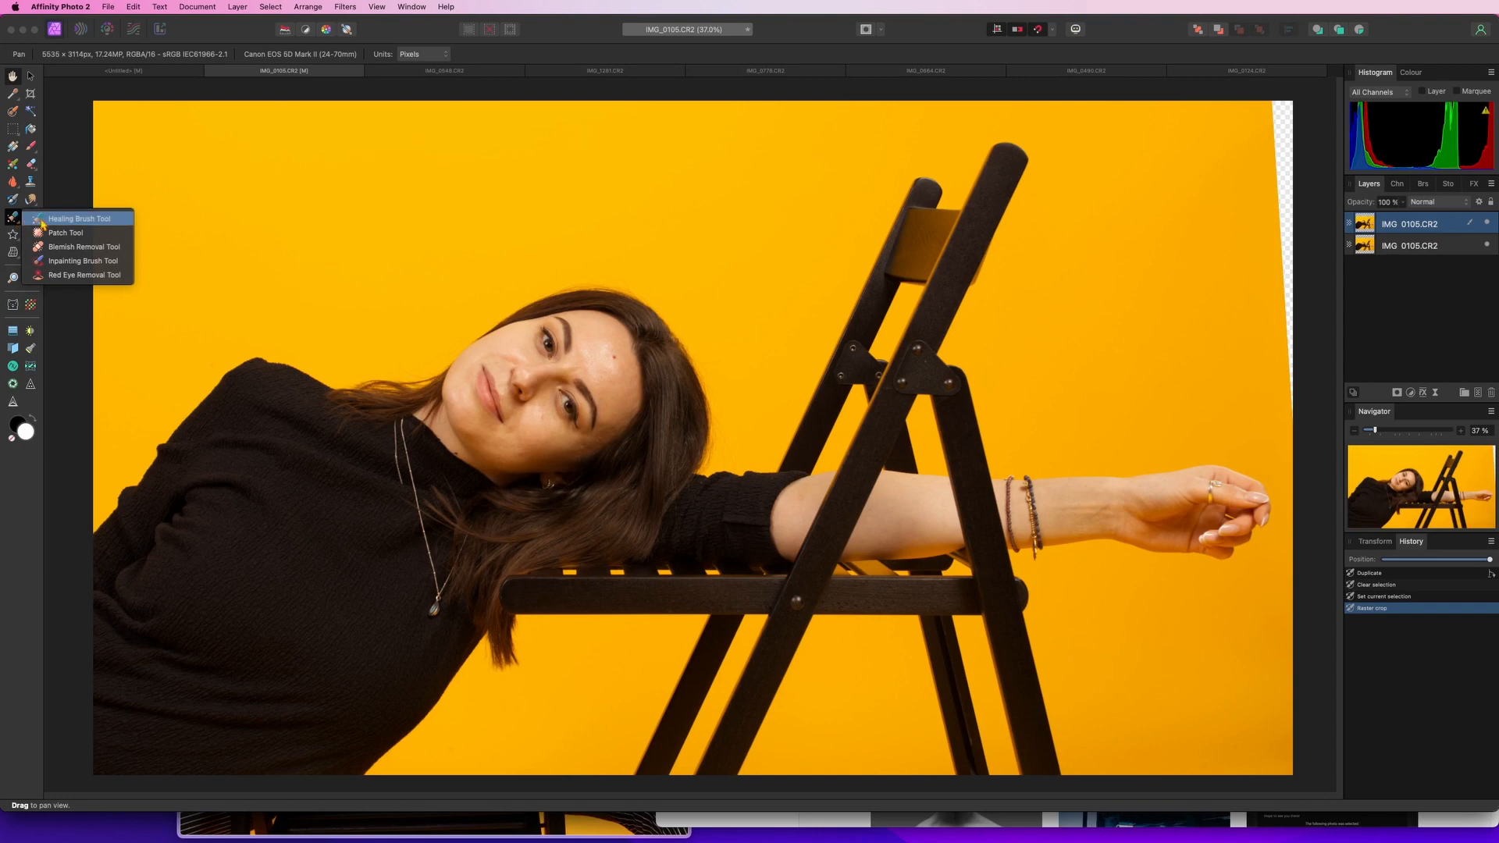
left_click(91, 238)
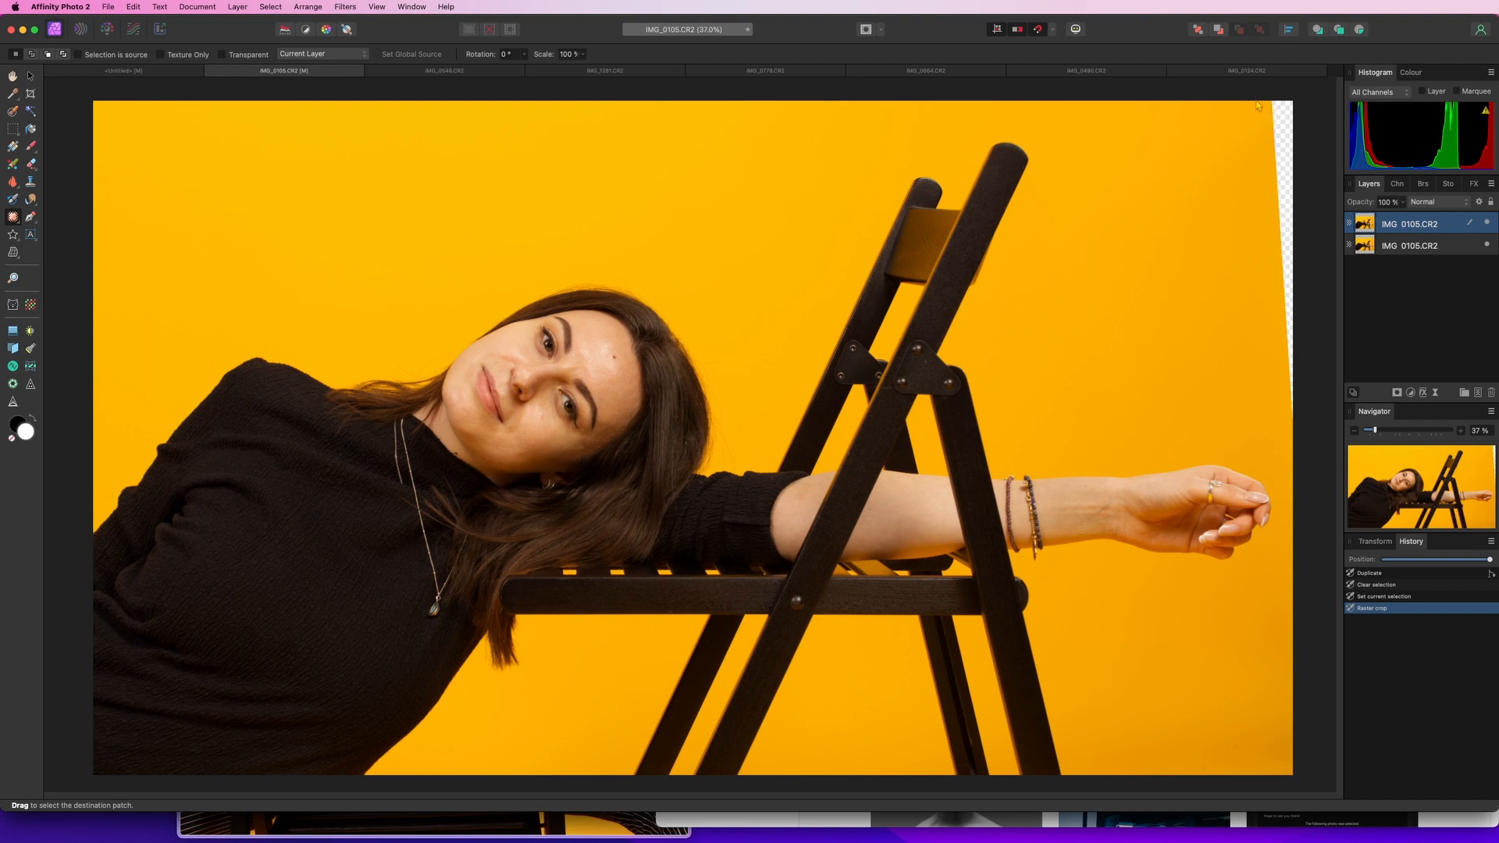
mouse_move(1259, 106)
left_mouse_down()
mouse_move(1263, 363)
mouse_move(1278, 414)
mouse_move(1317, 426)
mouse_move(1365, 129)
mouse_move(1358, 106)
mouse_move(1243, 74)
left_mouse_up()
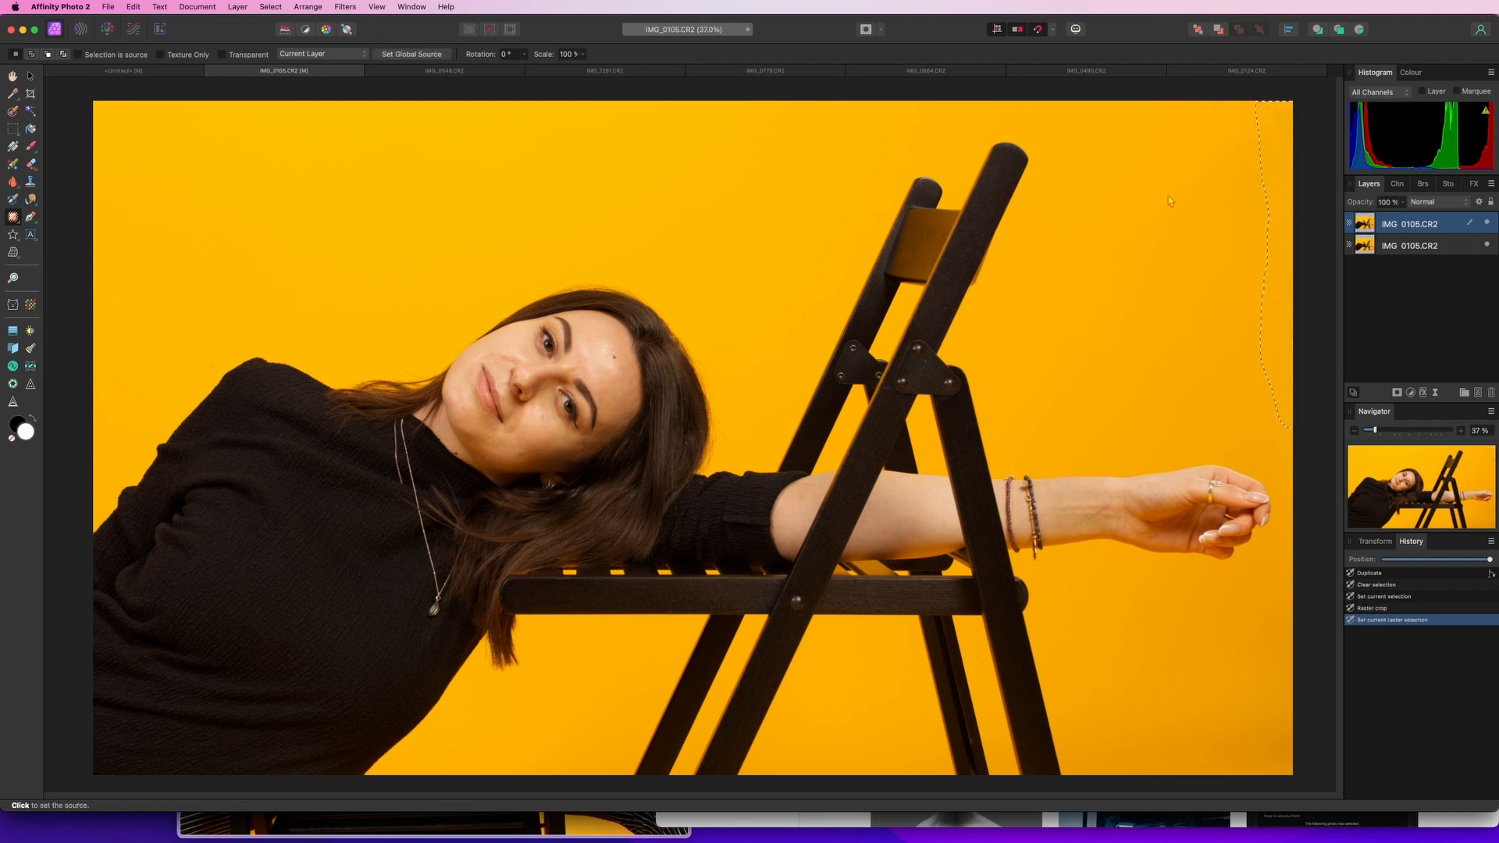
left_click(1178, 235)
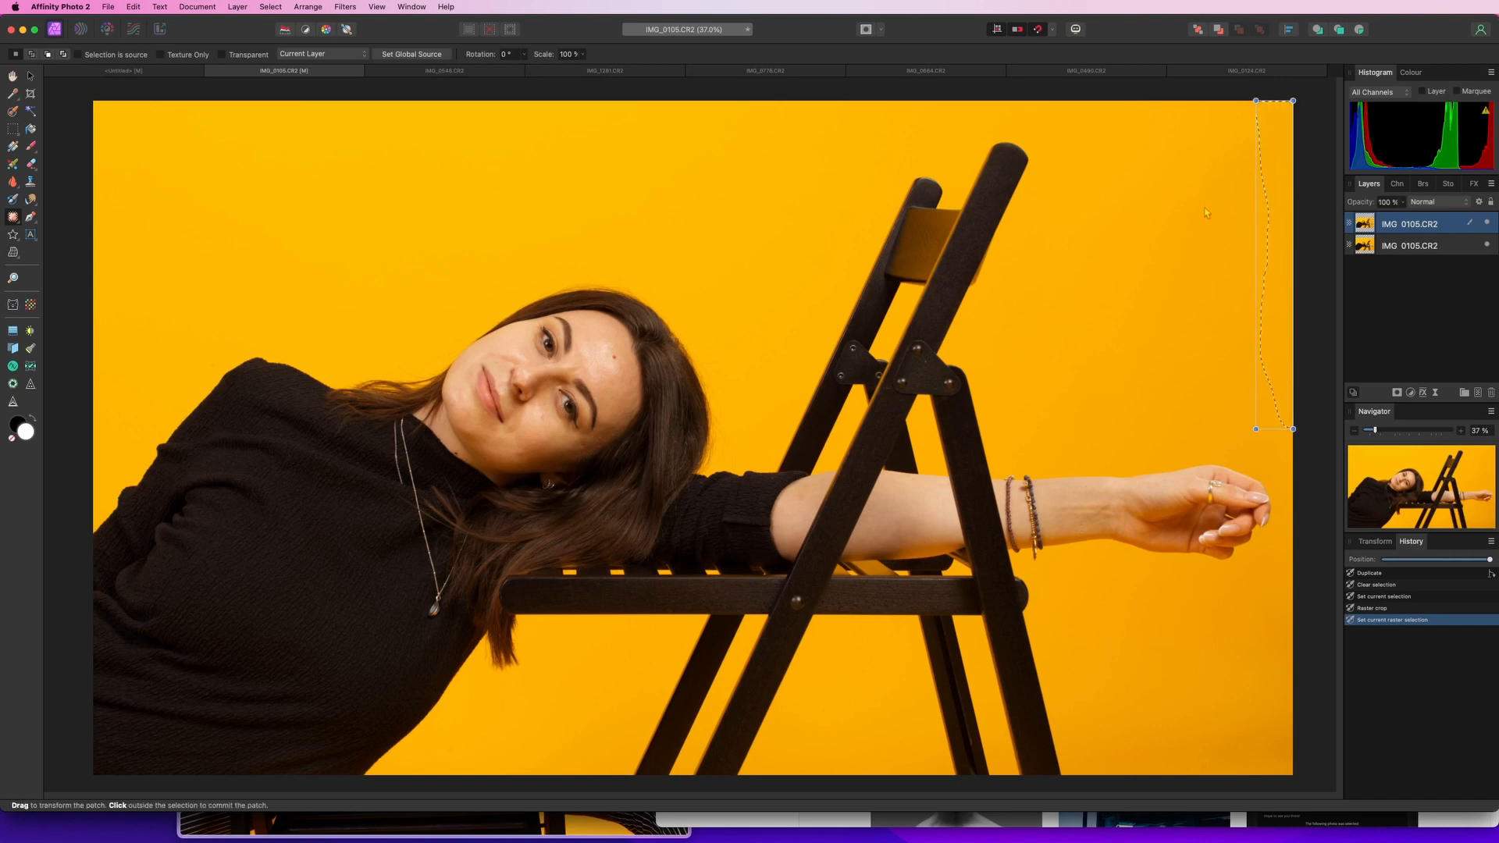
left_click(1206, 212)
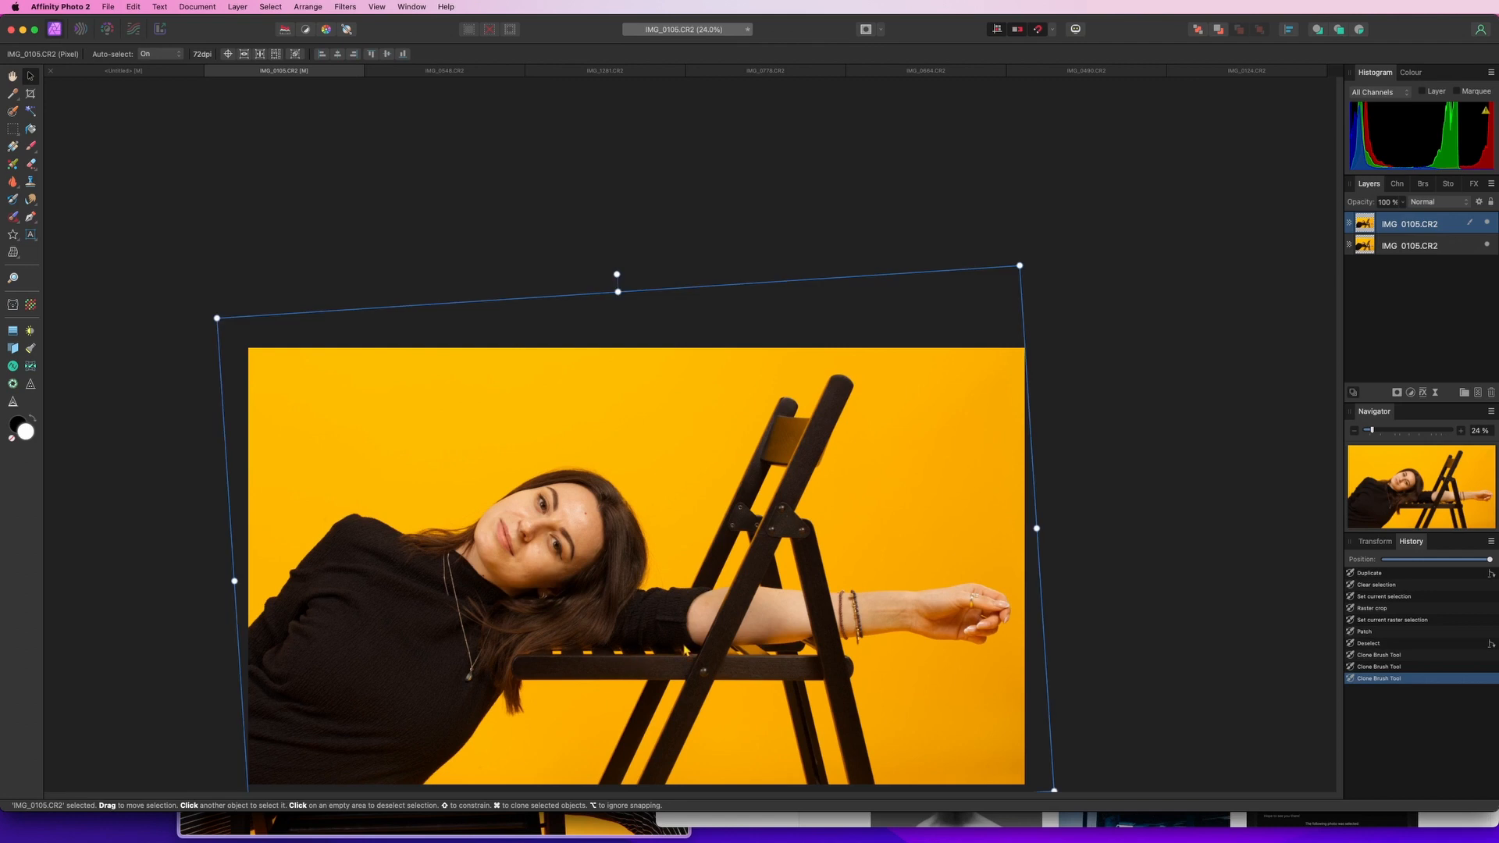
Touch up the yellow background with Clone Brush strokes
left_click_drag(685, 650, 771, 503)
left_click_drag(576, 429, 690, 335)
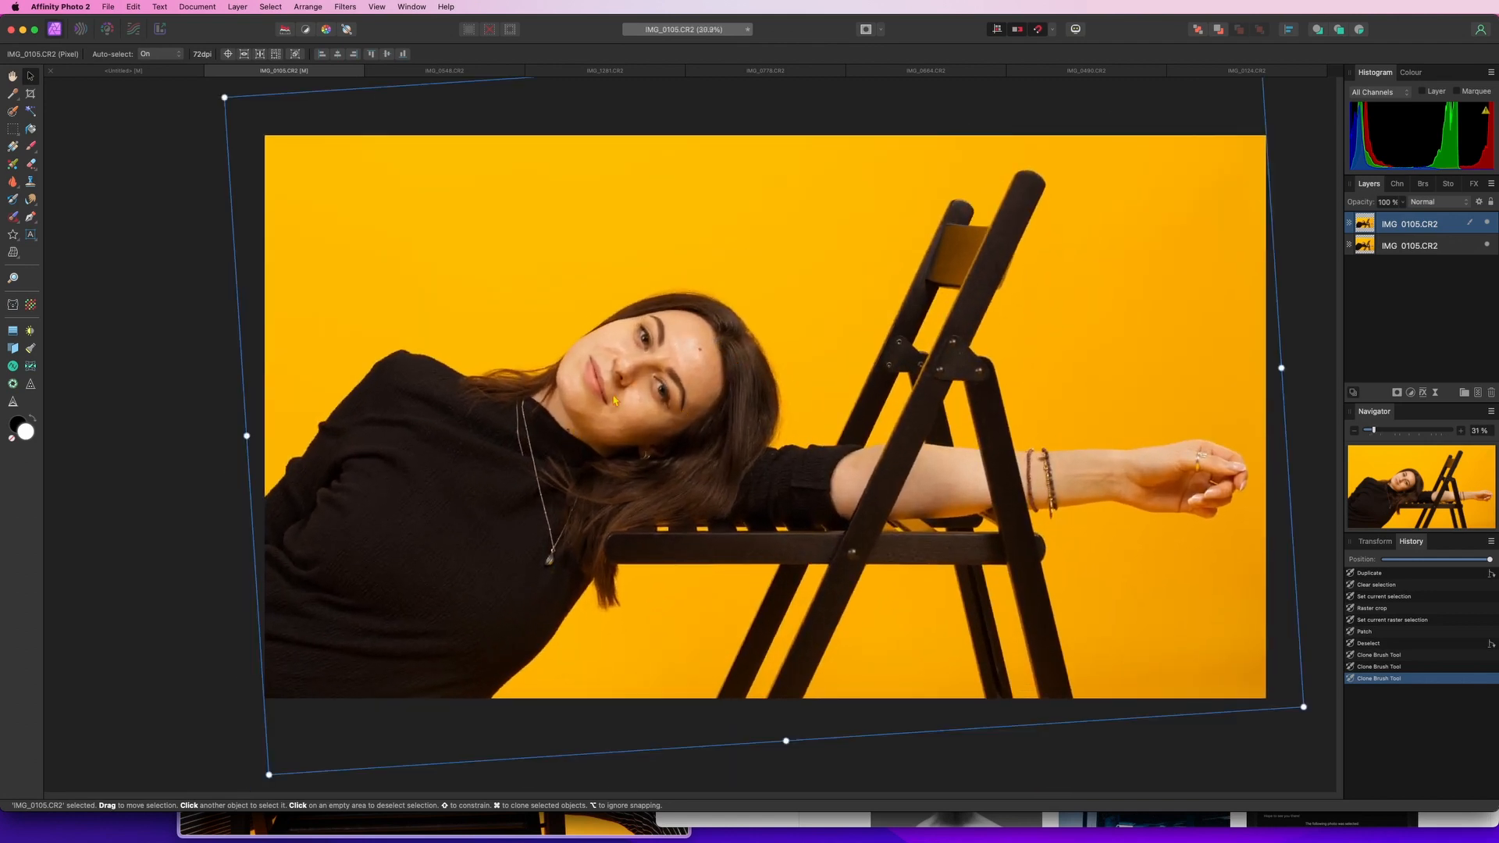
scroll(614, 400, "up", 2)
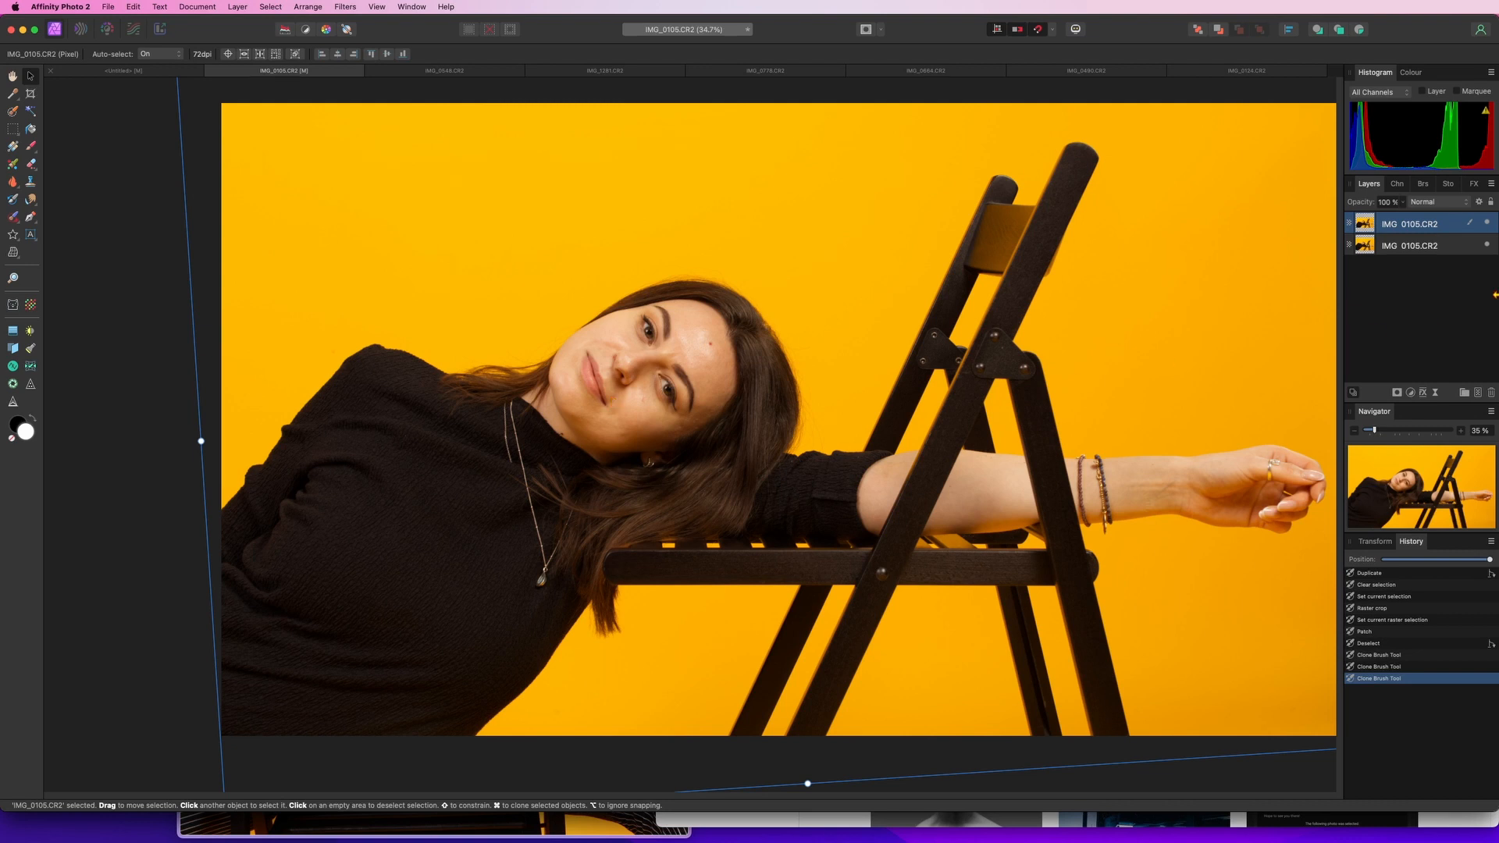
Duplicate the layer and apply Frequency Separation with a Gaussian radius of 3.2 px
key("super+j")
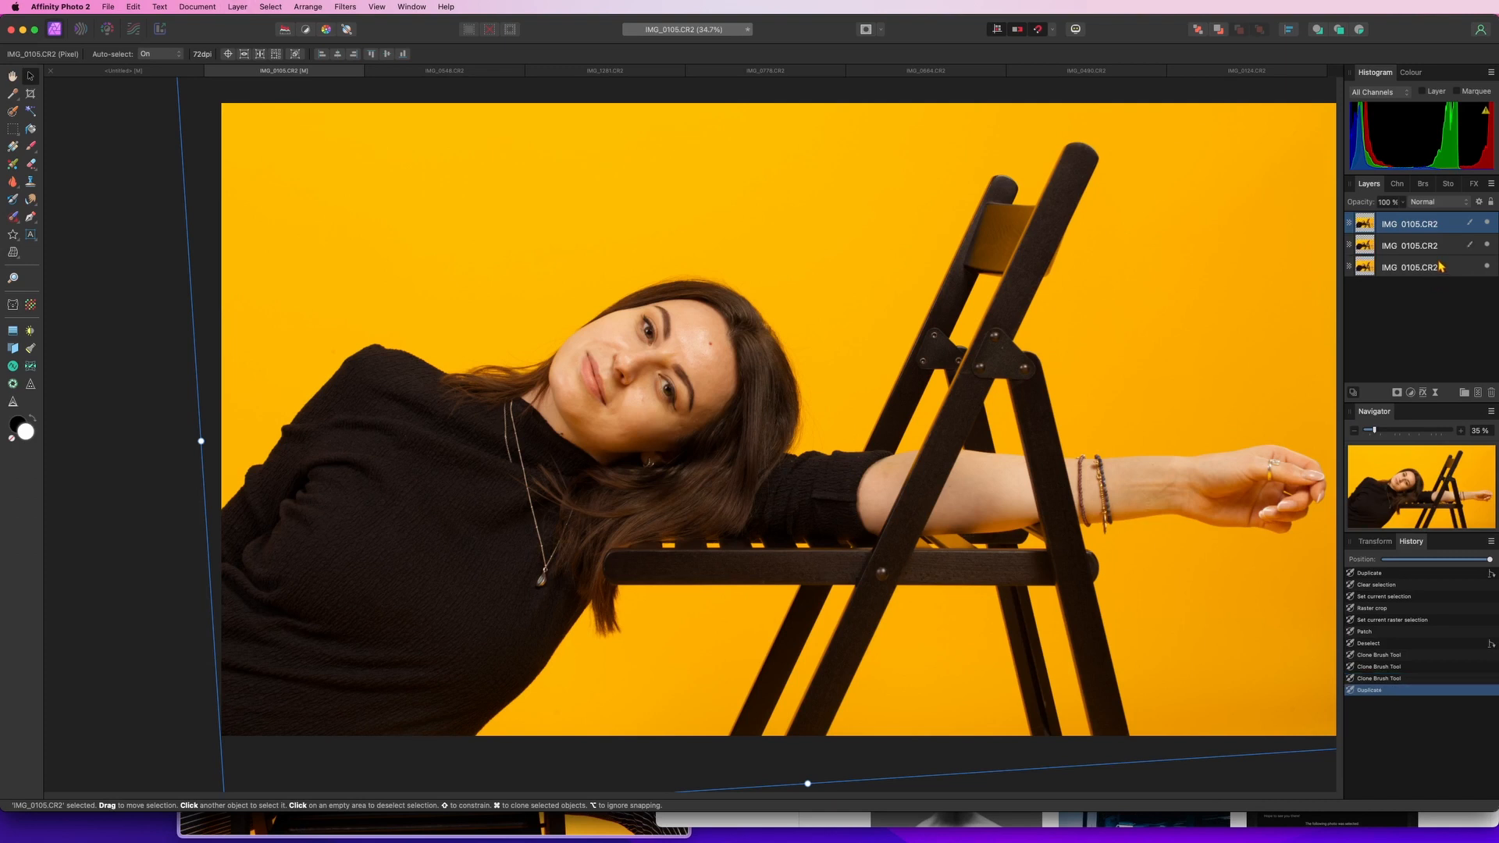
left_click(351, 9)
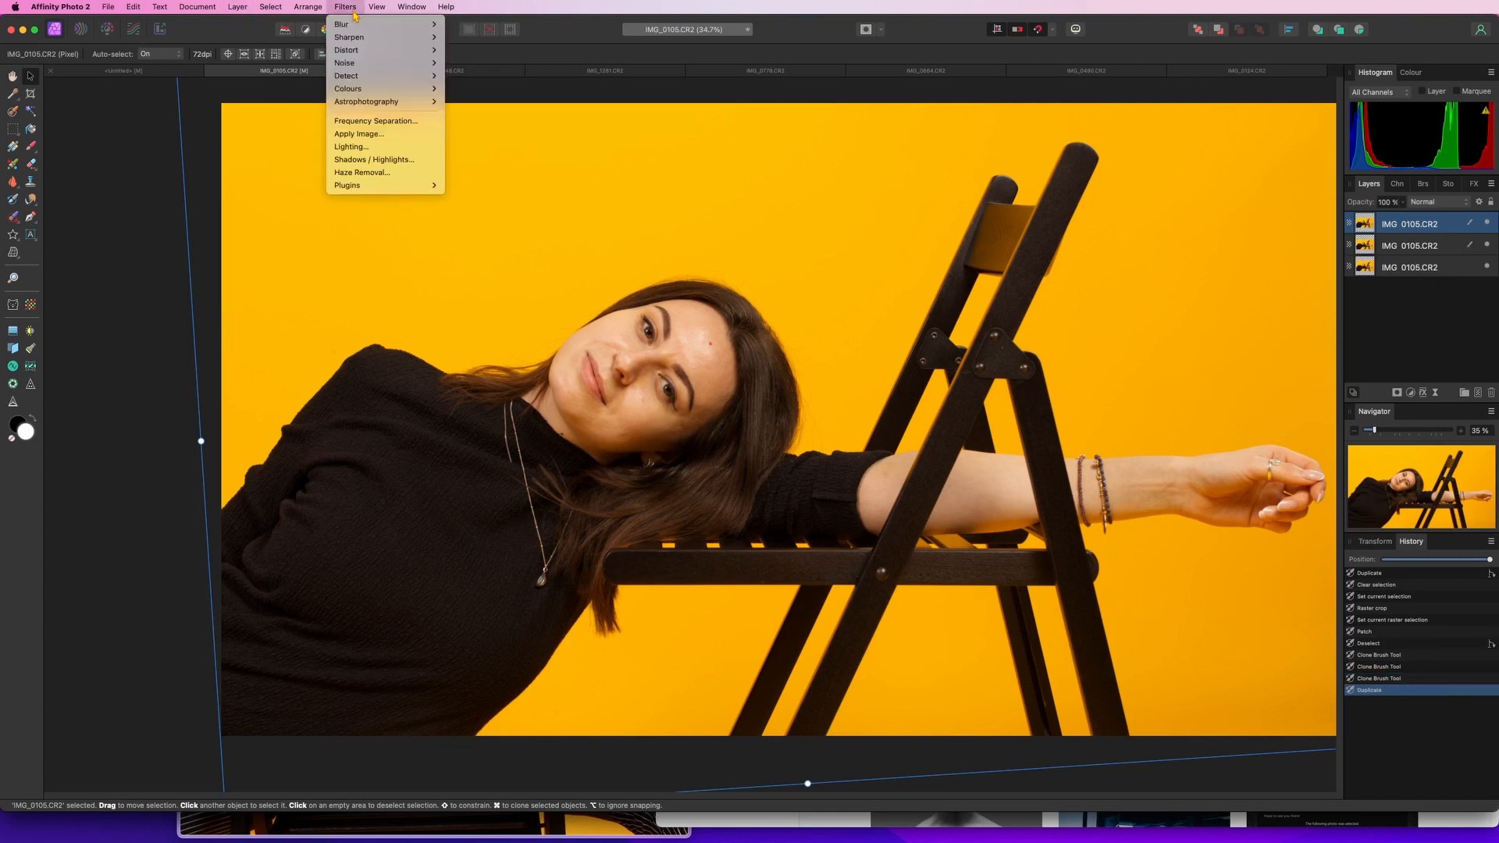
left_click(416, 125)
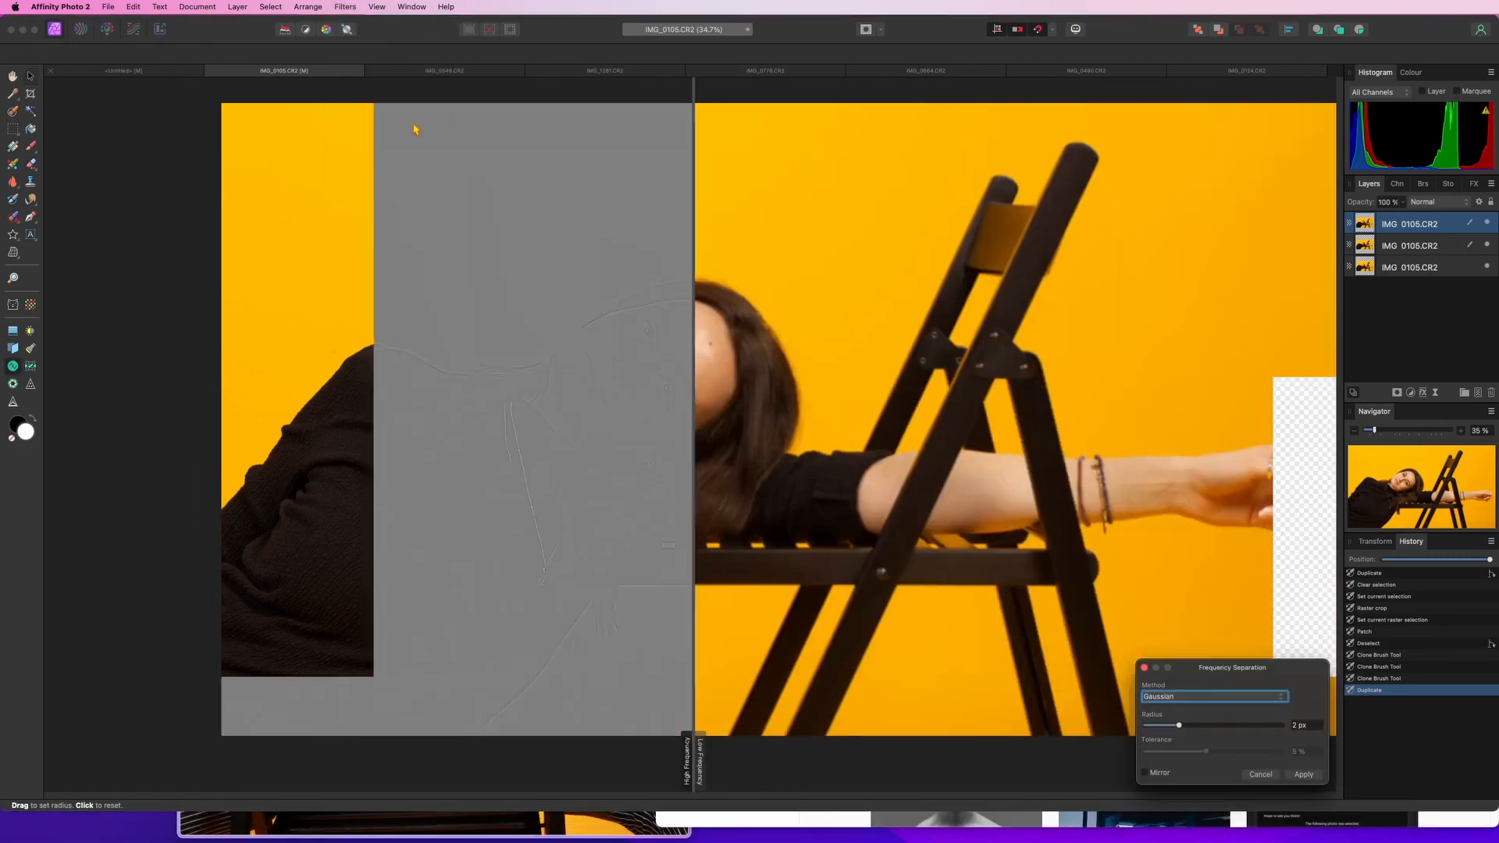
left_click(694, 393)
left_click_drag(692, 397, 772, 391)
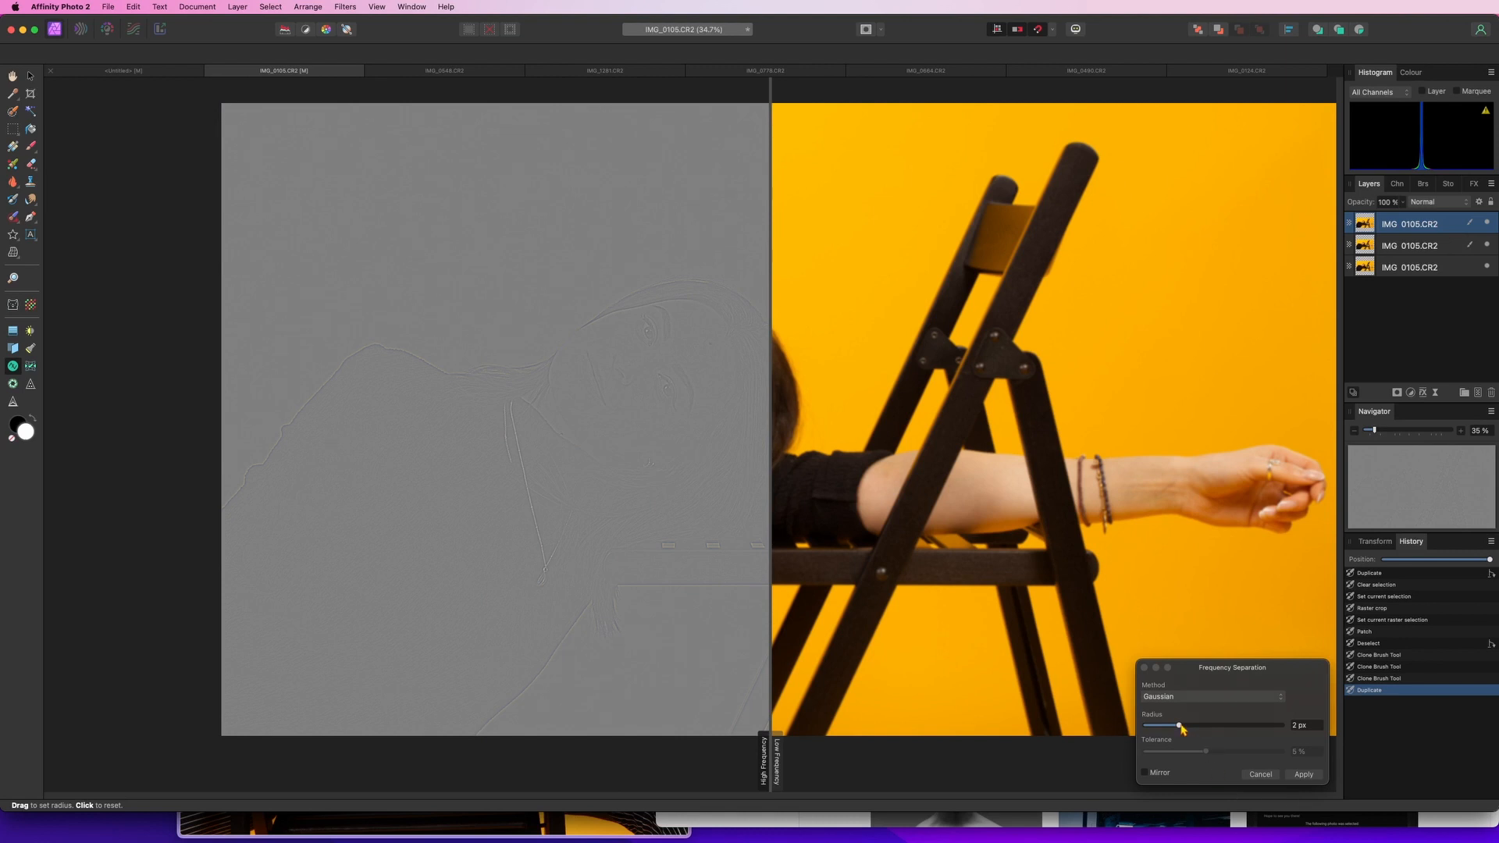
mouse_move(1179, 725)
left_mouse_down()
mouse_move(1252, 727)
mouse_move(1185, 728)
left_mouse_up()
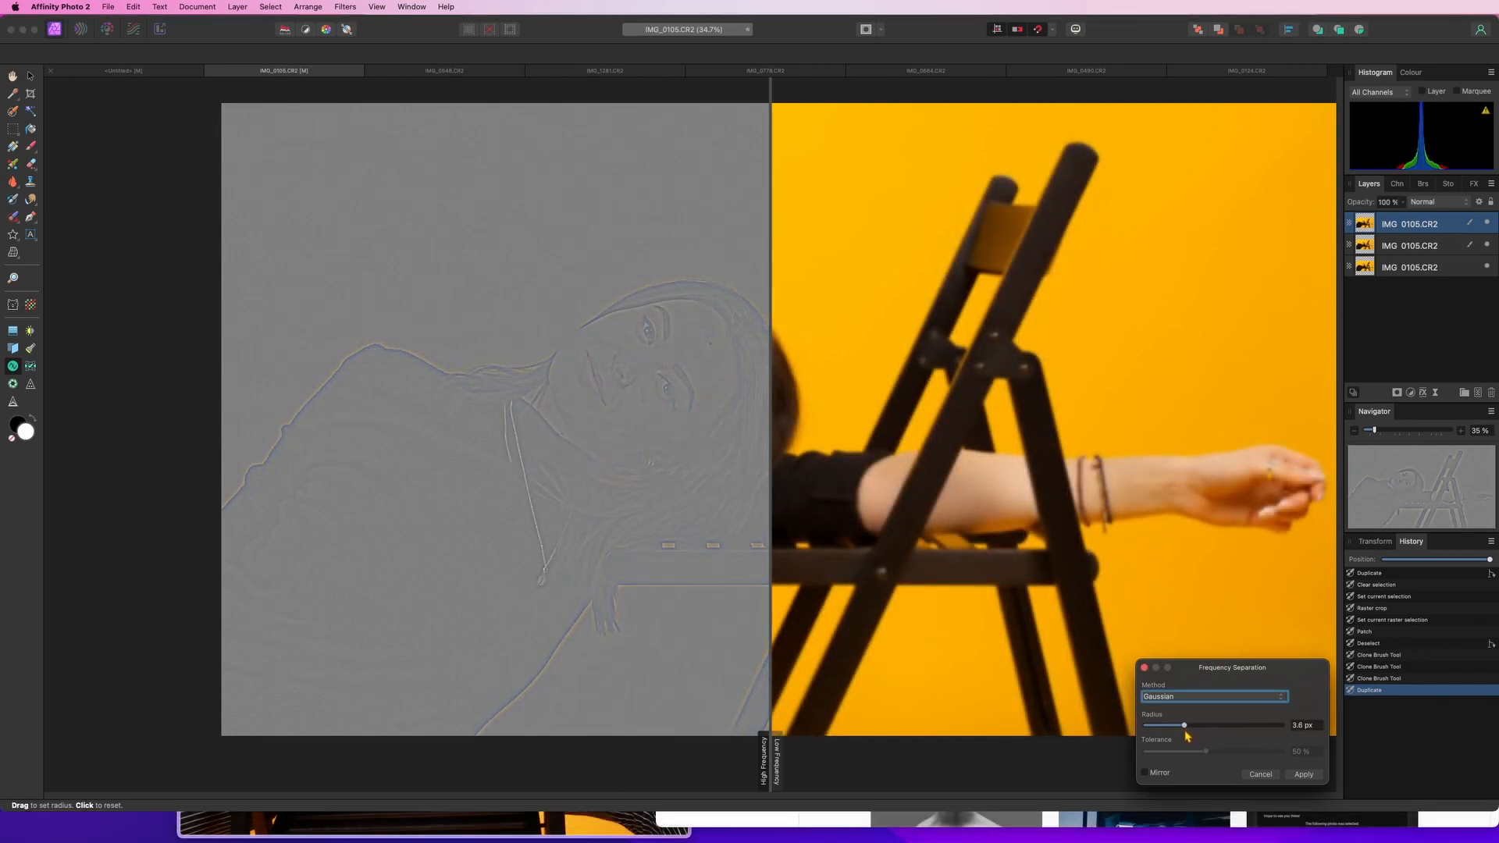
left_click(1303, 775)
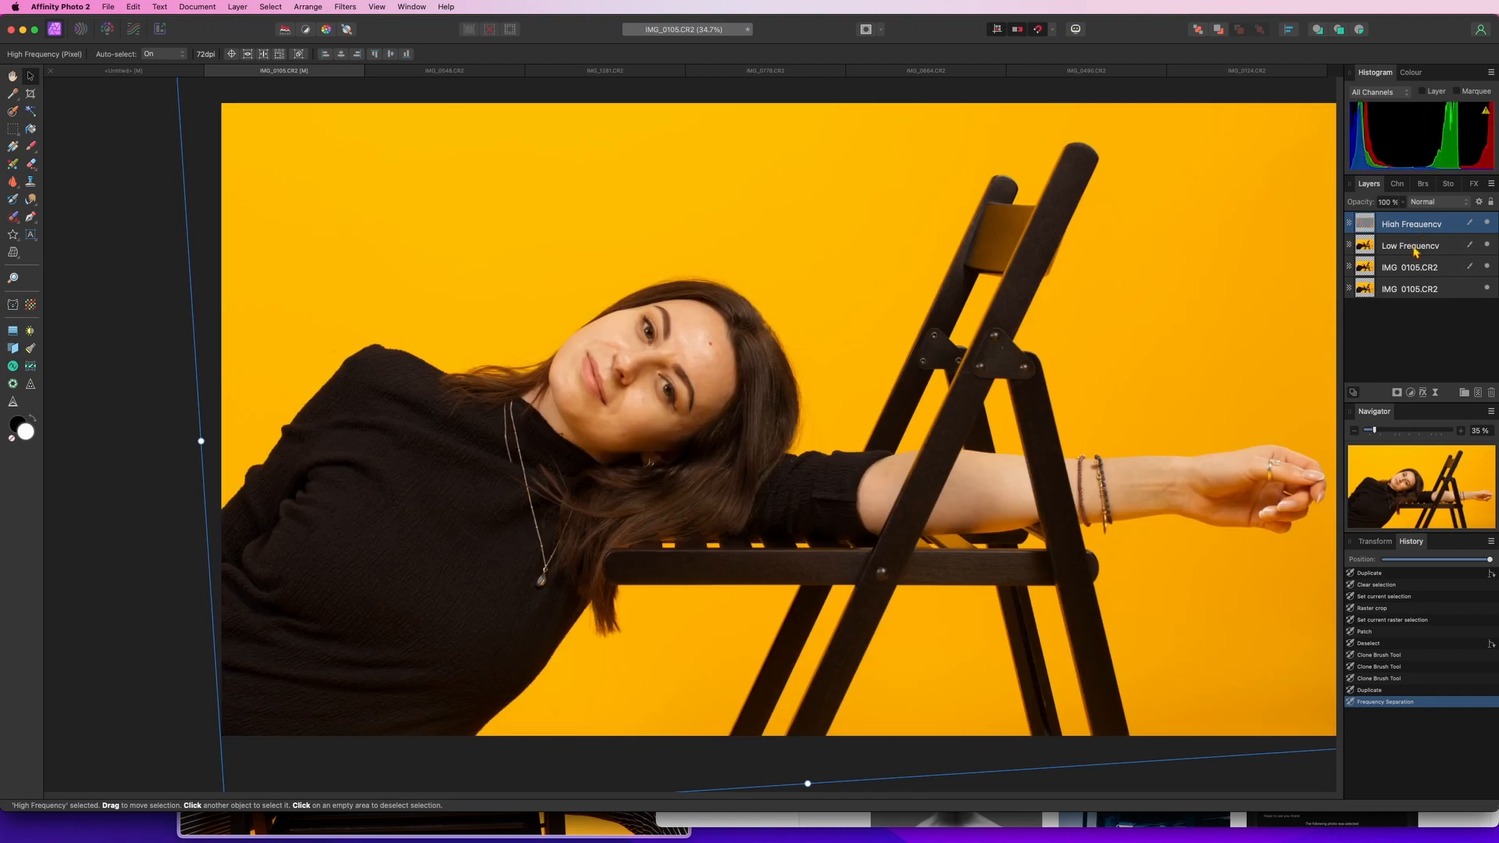
Select the Low Frequency layer and inpaint blotches on the forehead with the Inpainting Brush Tool
left_click(1416, 248)
left_click(1417, 228)
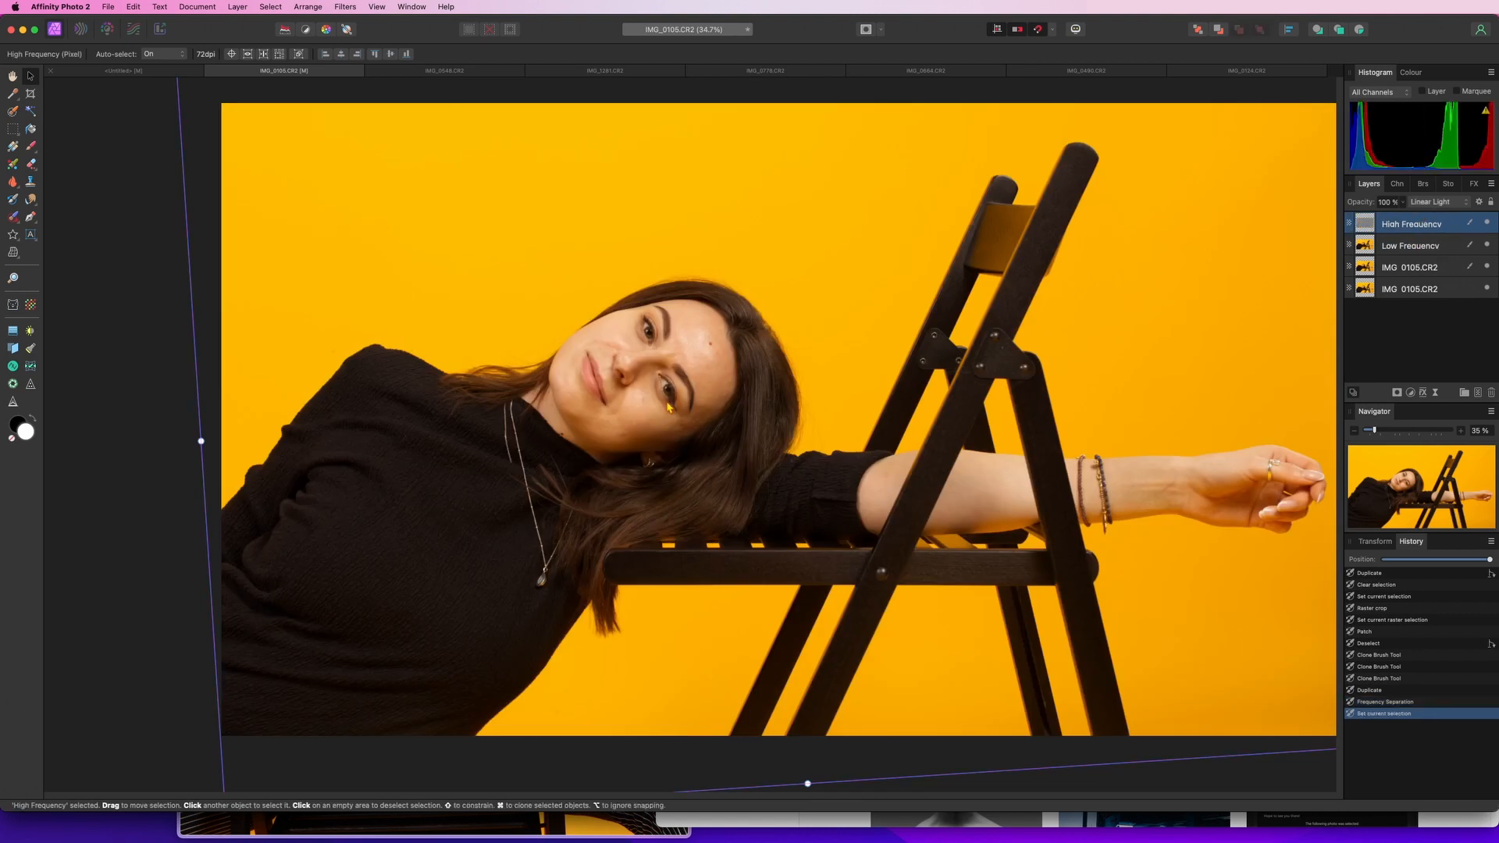
scroll(692, 370, "up", 10)
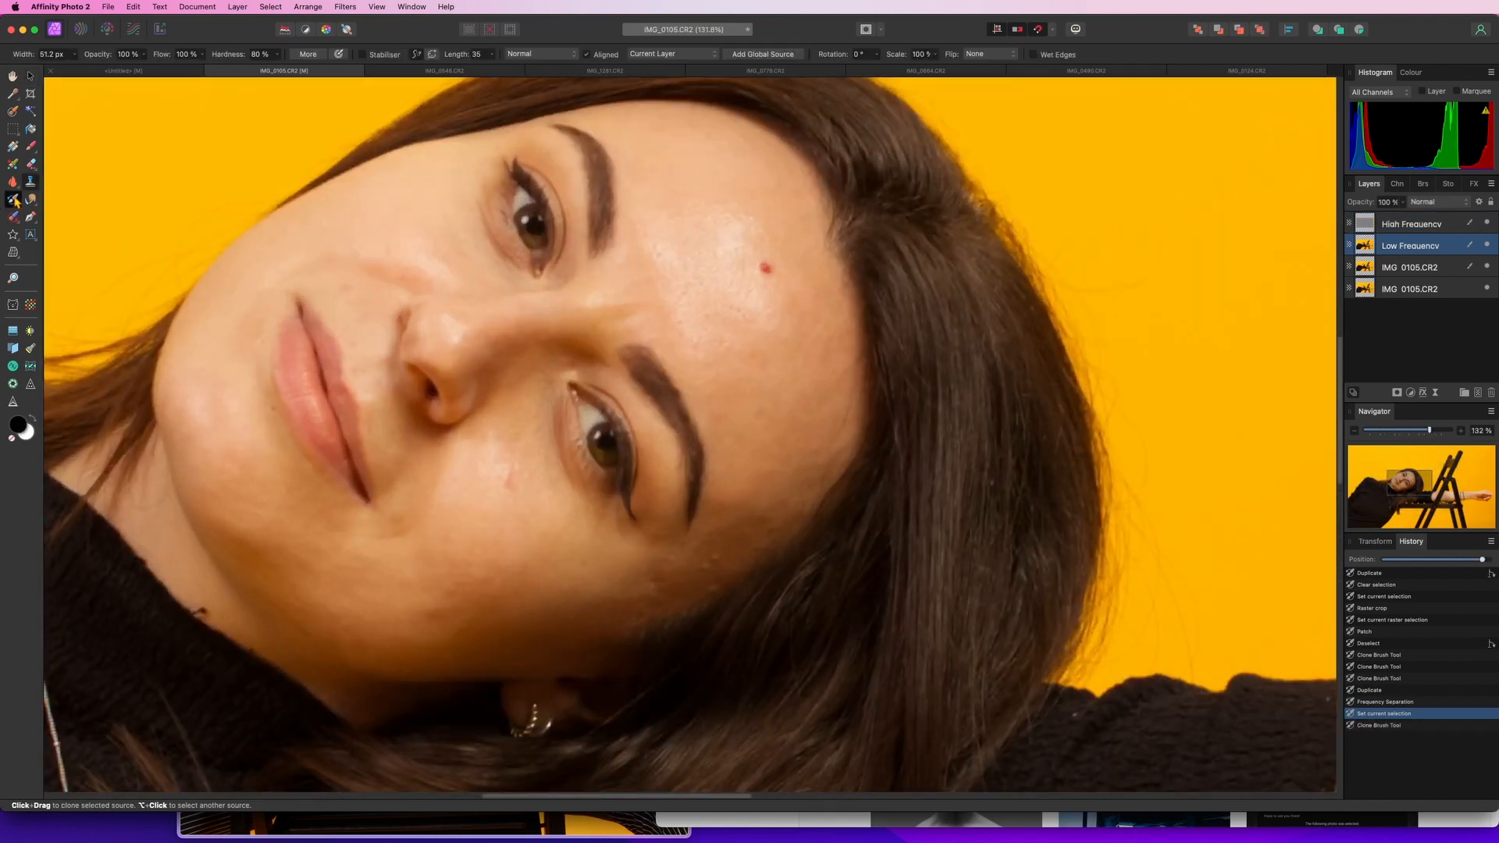
left_click(14, 215)
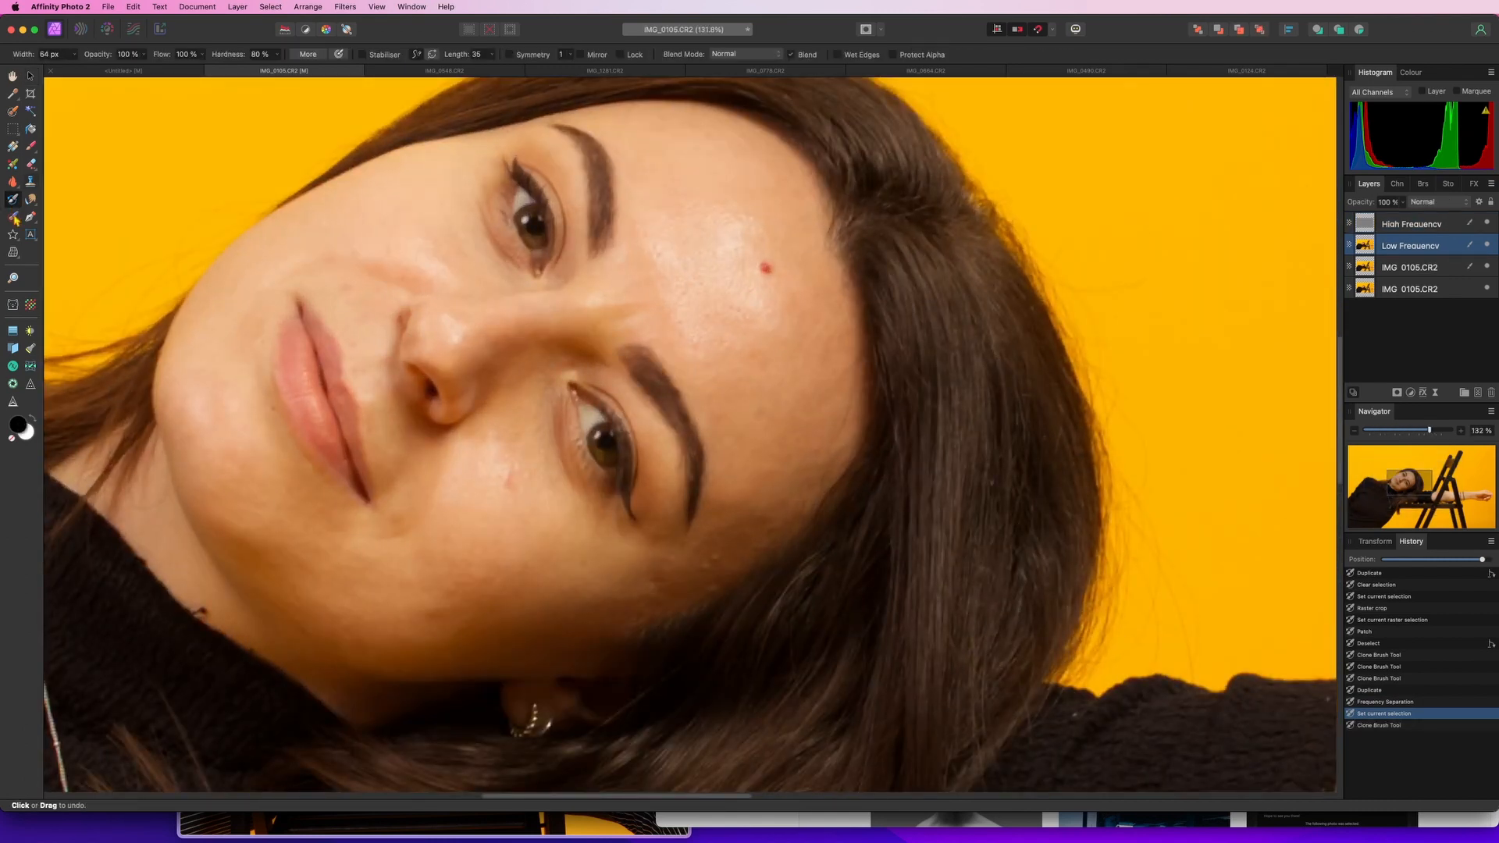
left_click(14, 217)
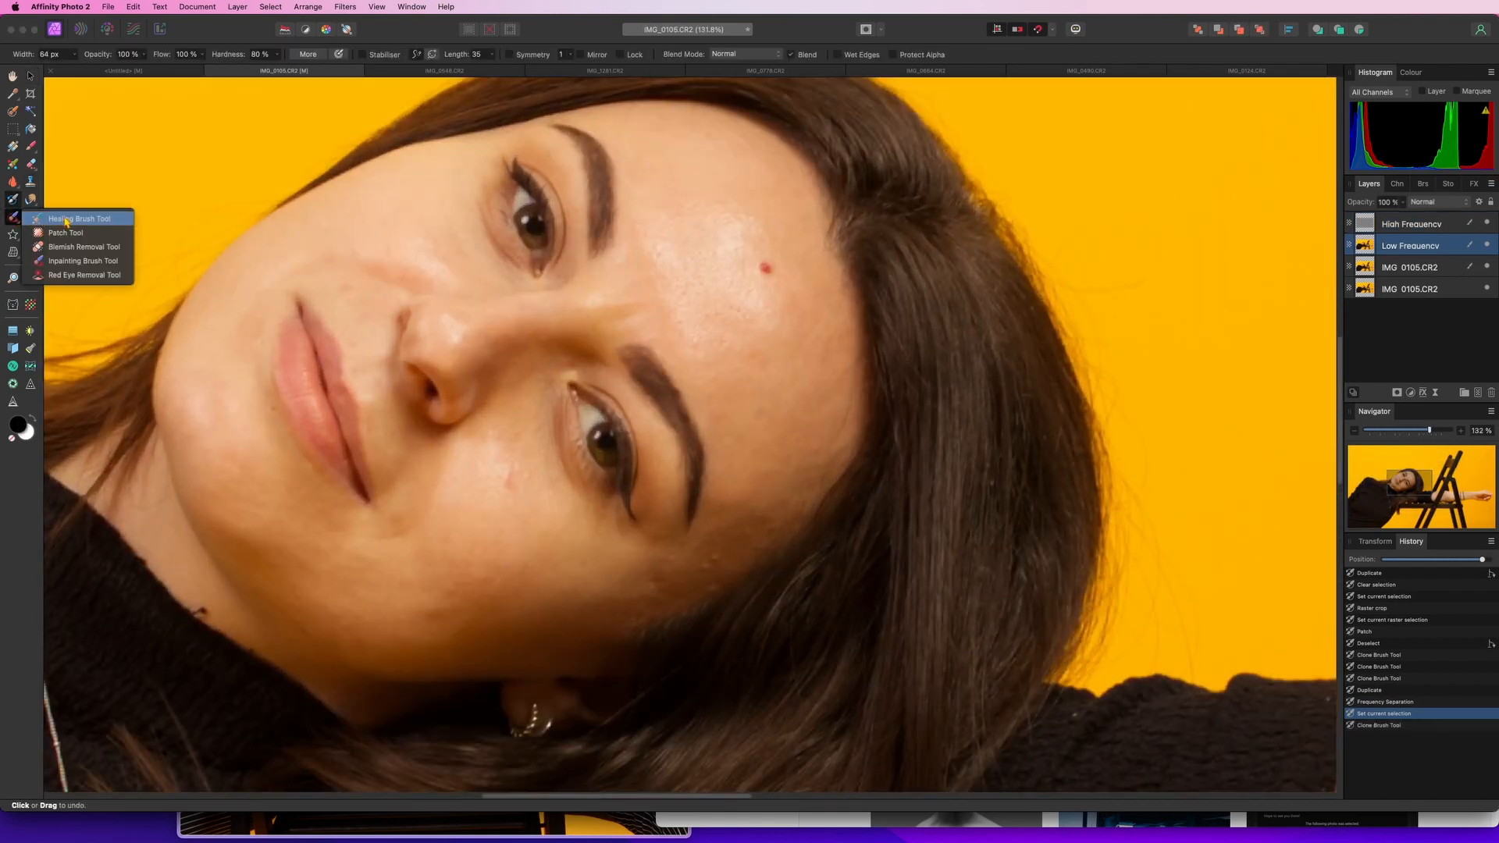
left_click(100, 261)
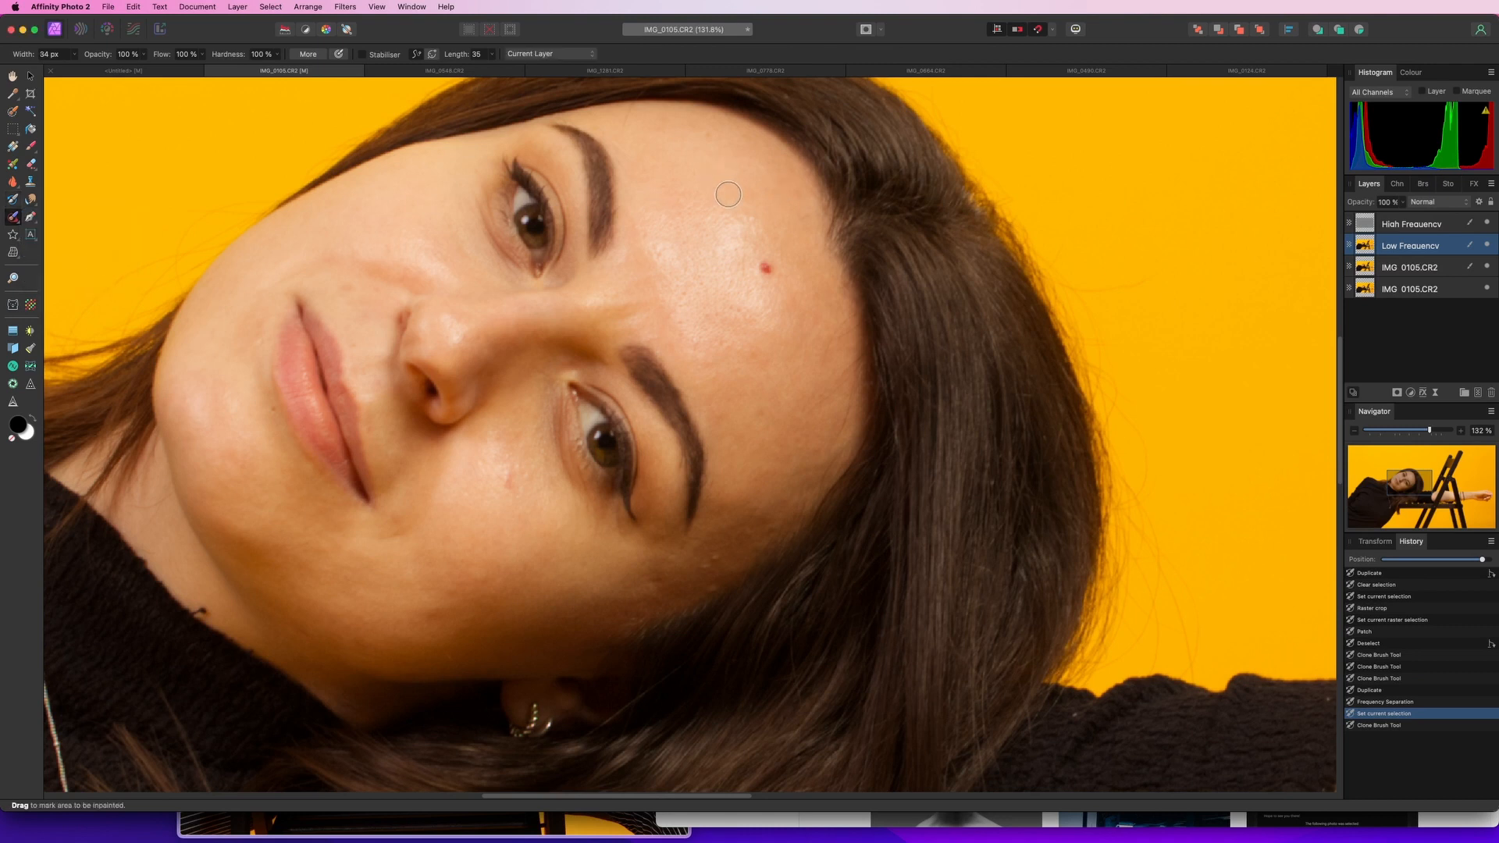
mouse_move(700, 211)
left_mouse_down()
mouse_move(773, 220)
mouse_move(724, 227)
left_mouse_up()
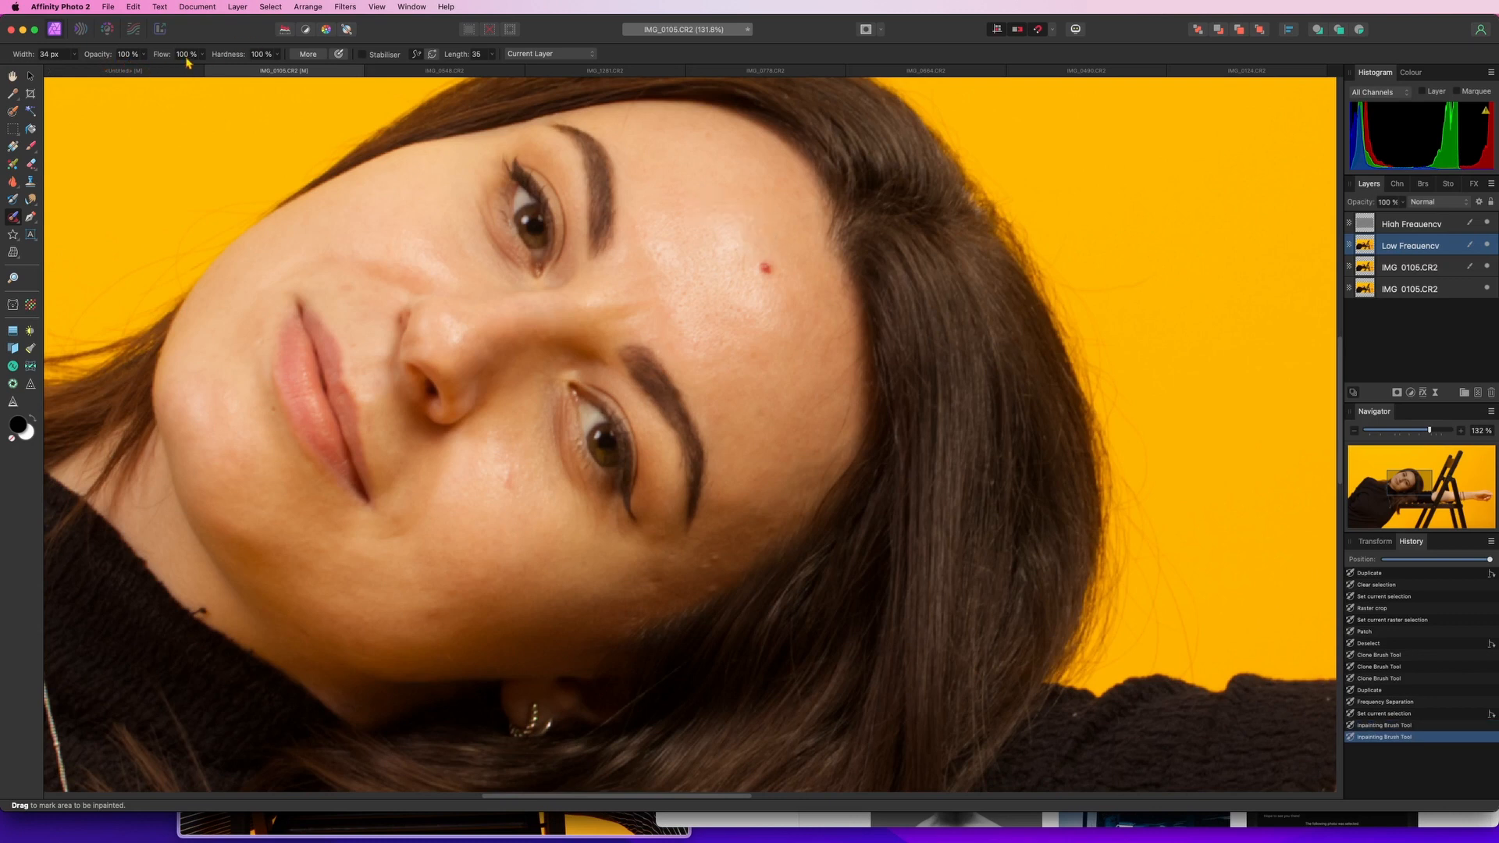
mouse_move(751, 215)
left_mouse_down()
mouse_move(659, 219)
mouse_move(660, 259)
left_mouse_up()
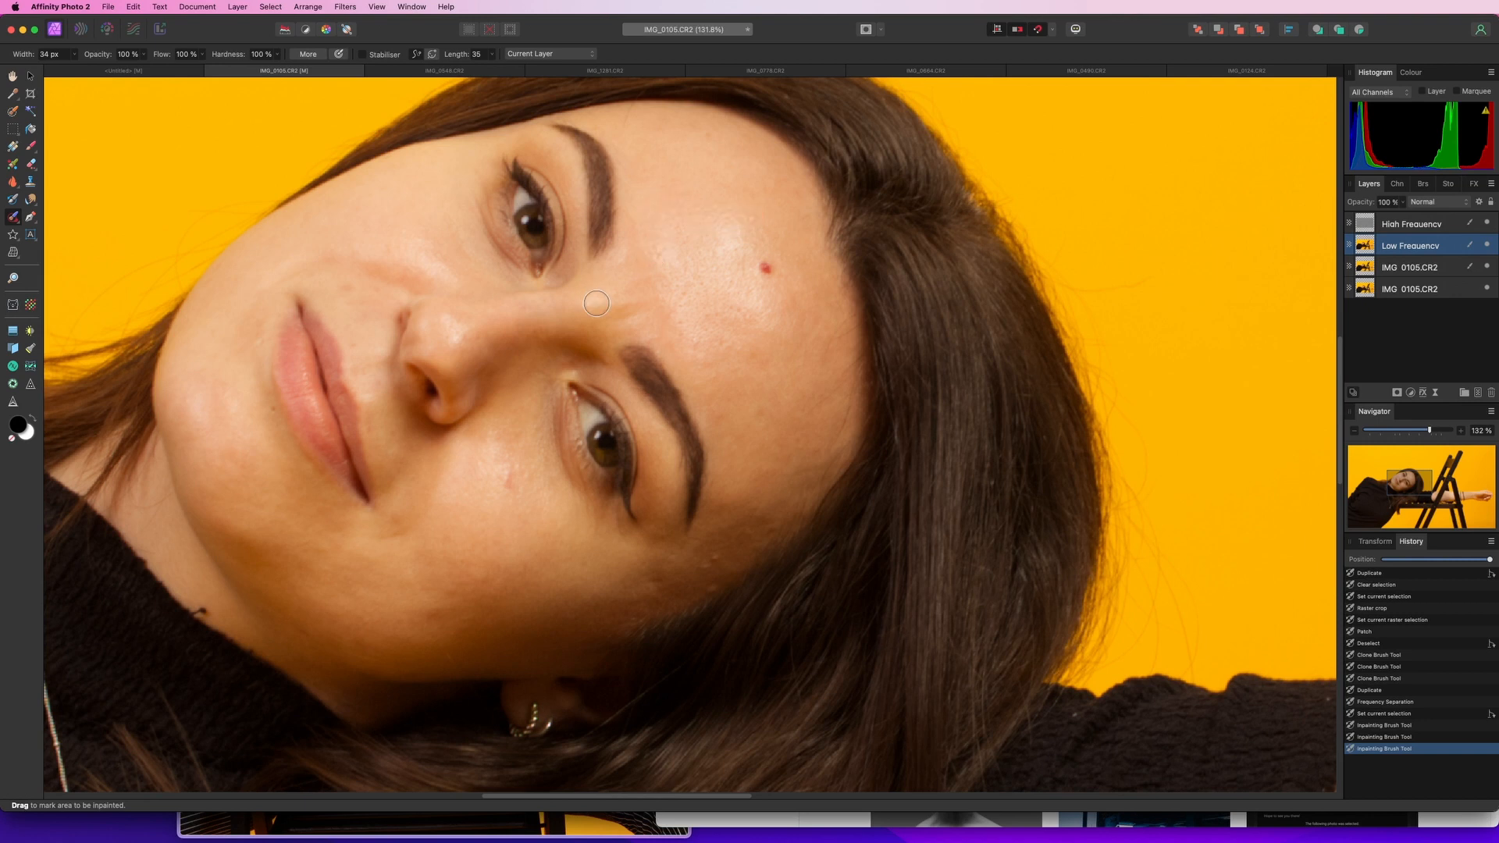
Switch to the Healing Brush Tool and heal forehead skin on the Low Frequency layer, undoing the last stroke
left_click(14, 217)
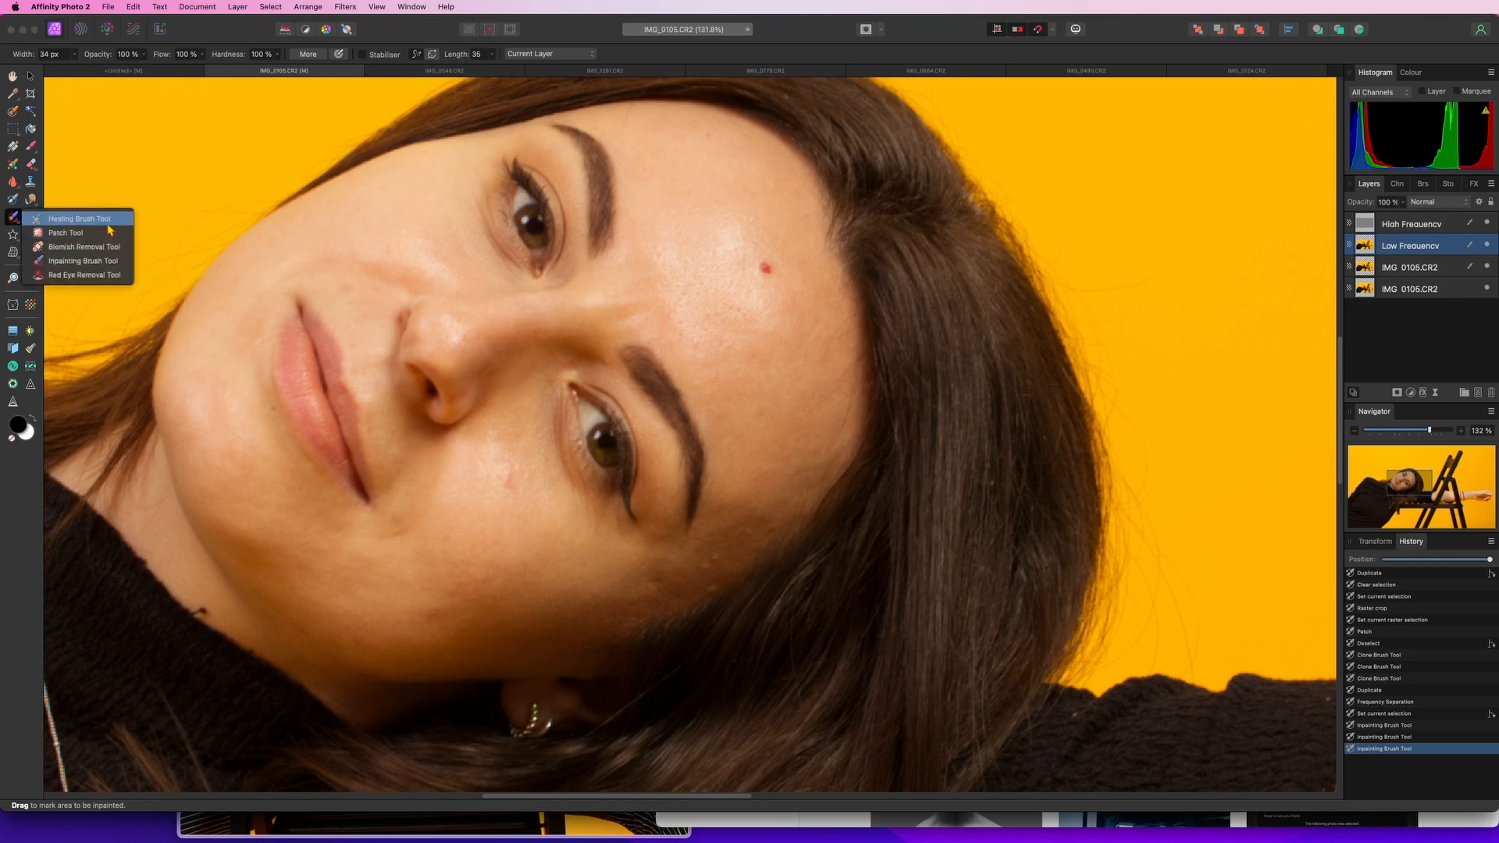
left_click(107, 224)
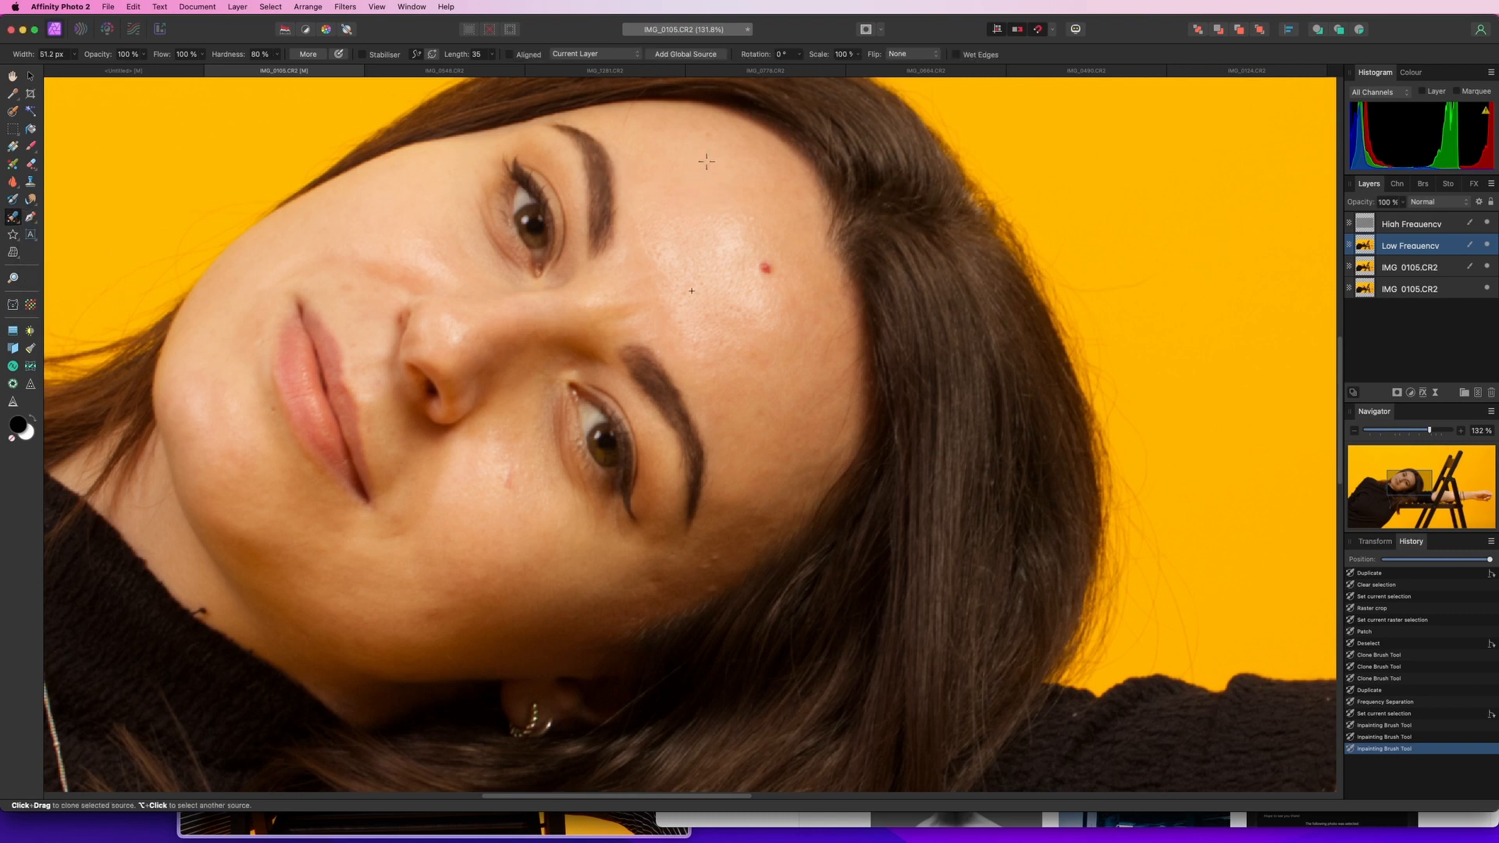
left_click(706, 160, "alt")
mouse_move(746, 199)
left_mouse_down()
mouse_move(717, 212)
mouse_move(743, 210)
mouse_move(742, 232)
mouse_move(743, 214)
left_mouse_up()
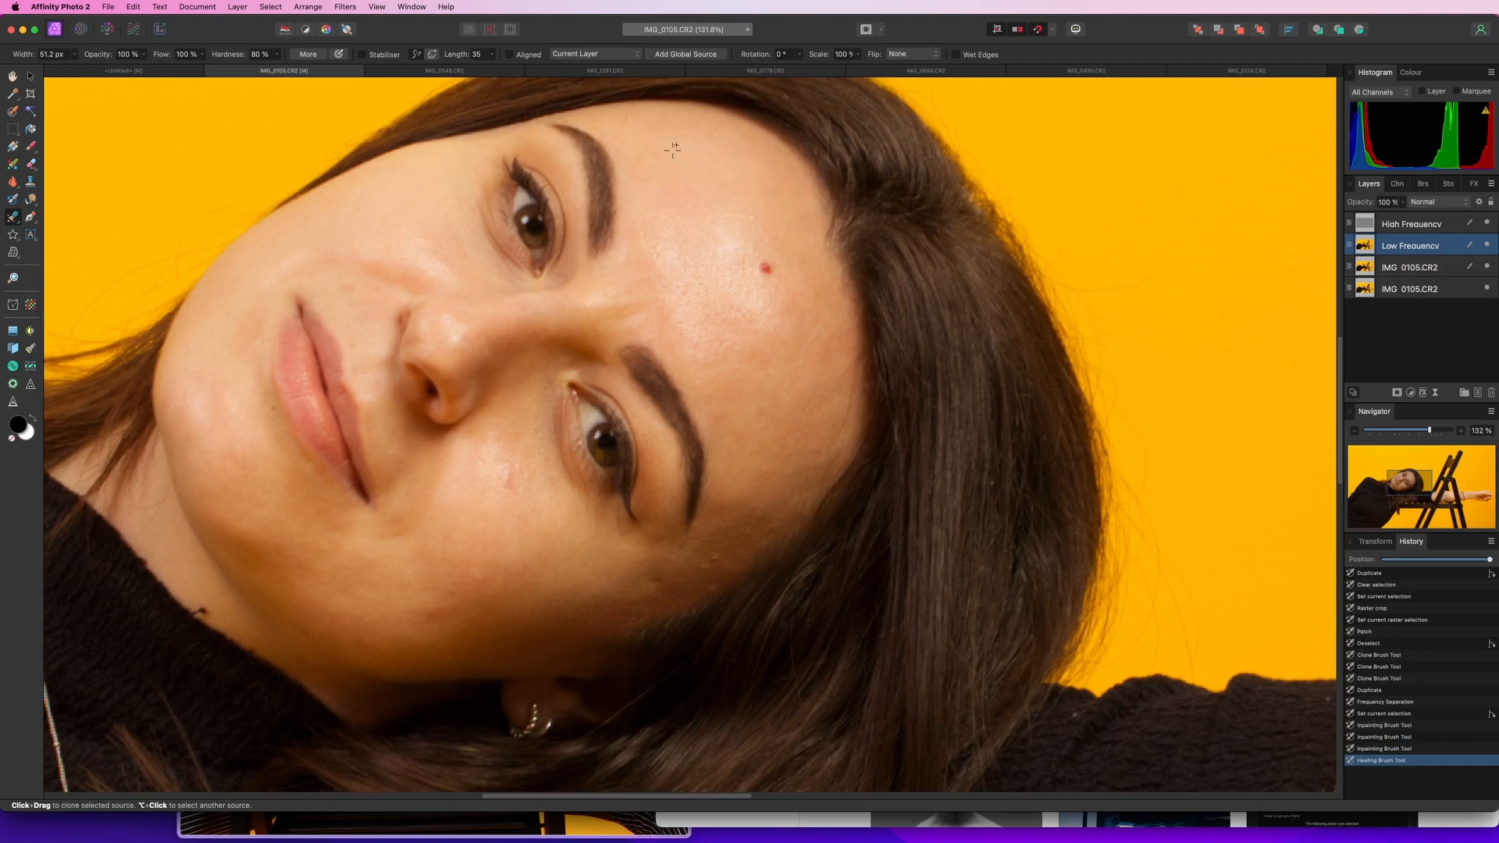
mouse_move(667, 221)
left_mouse_down()
mouse_move(654, 275)
mouse_move(678, 223)
mouse_move(712, 238)
mouse_move(734, 228)
mouse_move(700, 276)
mouse_move(663, 221)
left_mouse_up()
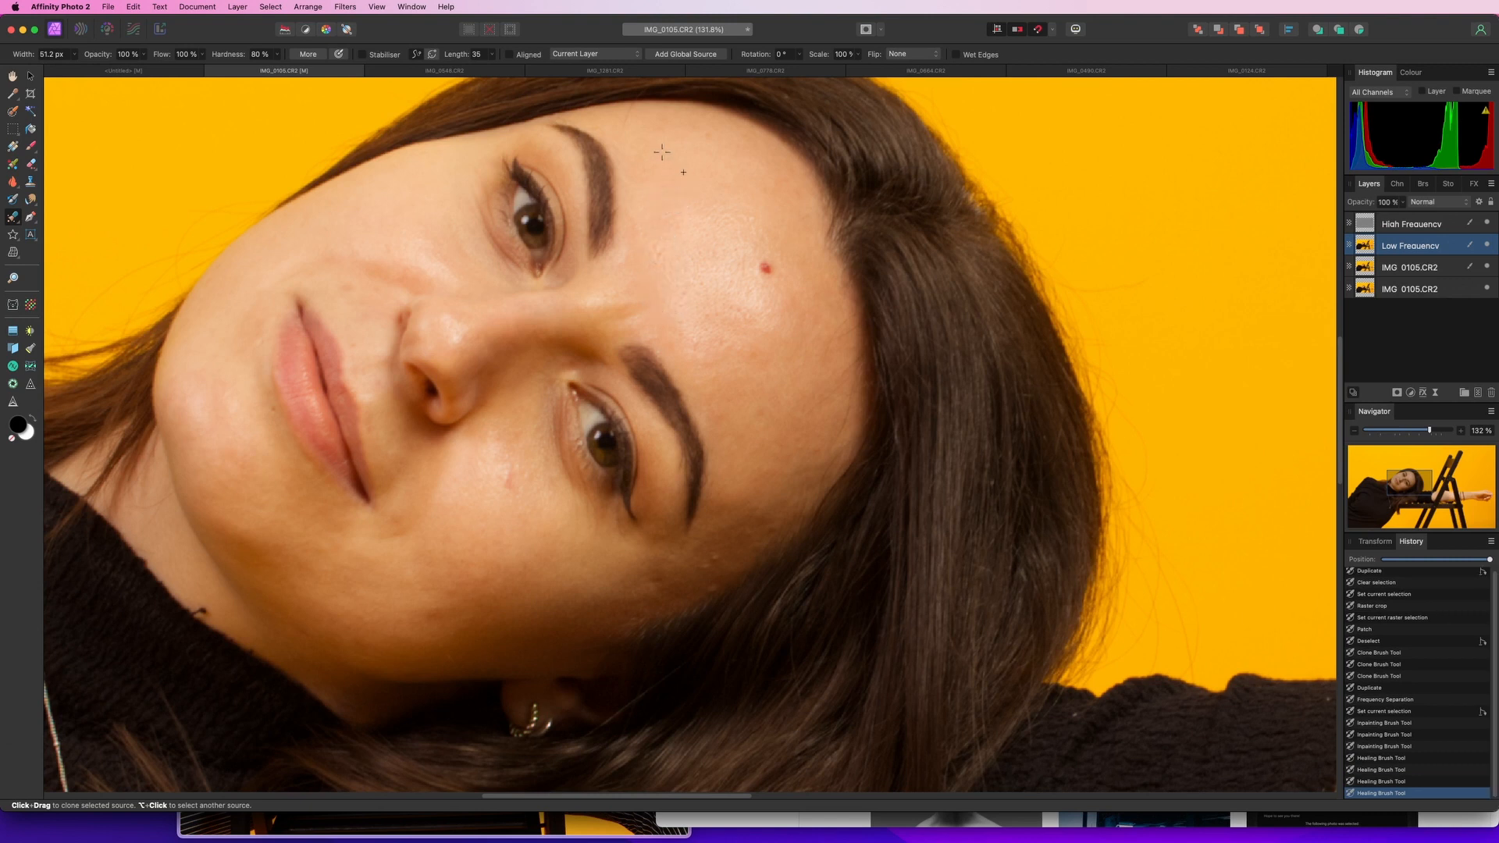
left_click(669, 143, "alt")
mouse_move(706, 228)
left_mouse_down()
mouse_move(744, 215)
mouse_move(698, 222)
mouse_move(717, 256)
left_mouse_up()
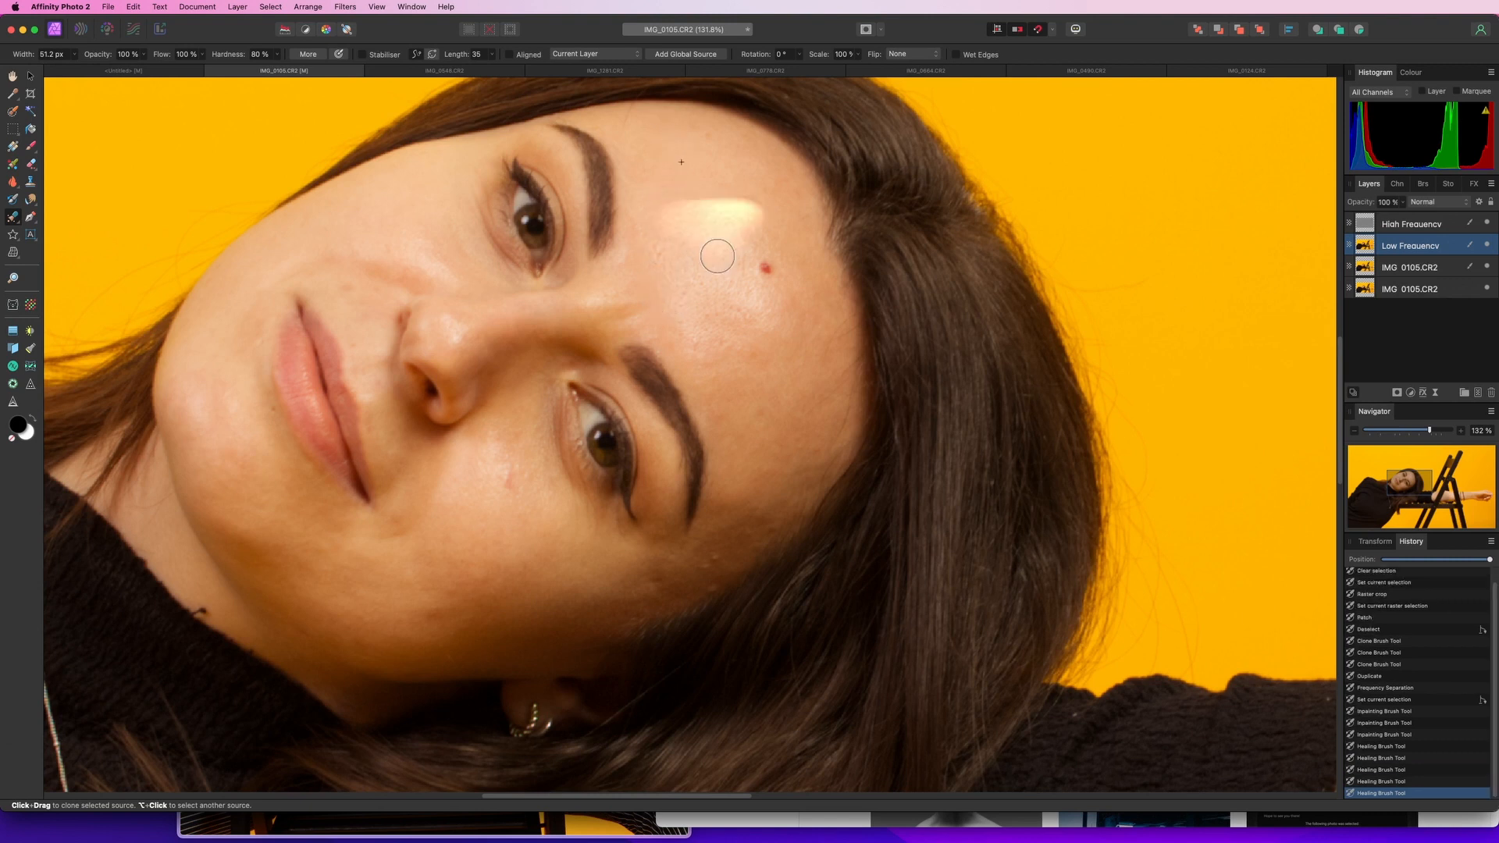
key("super+z")
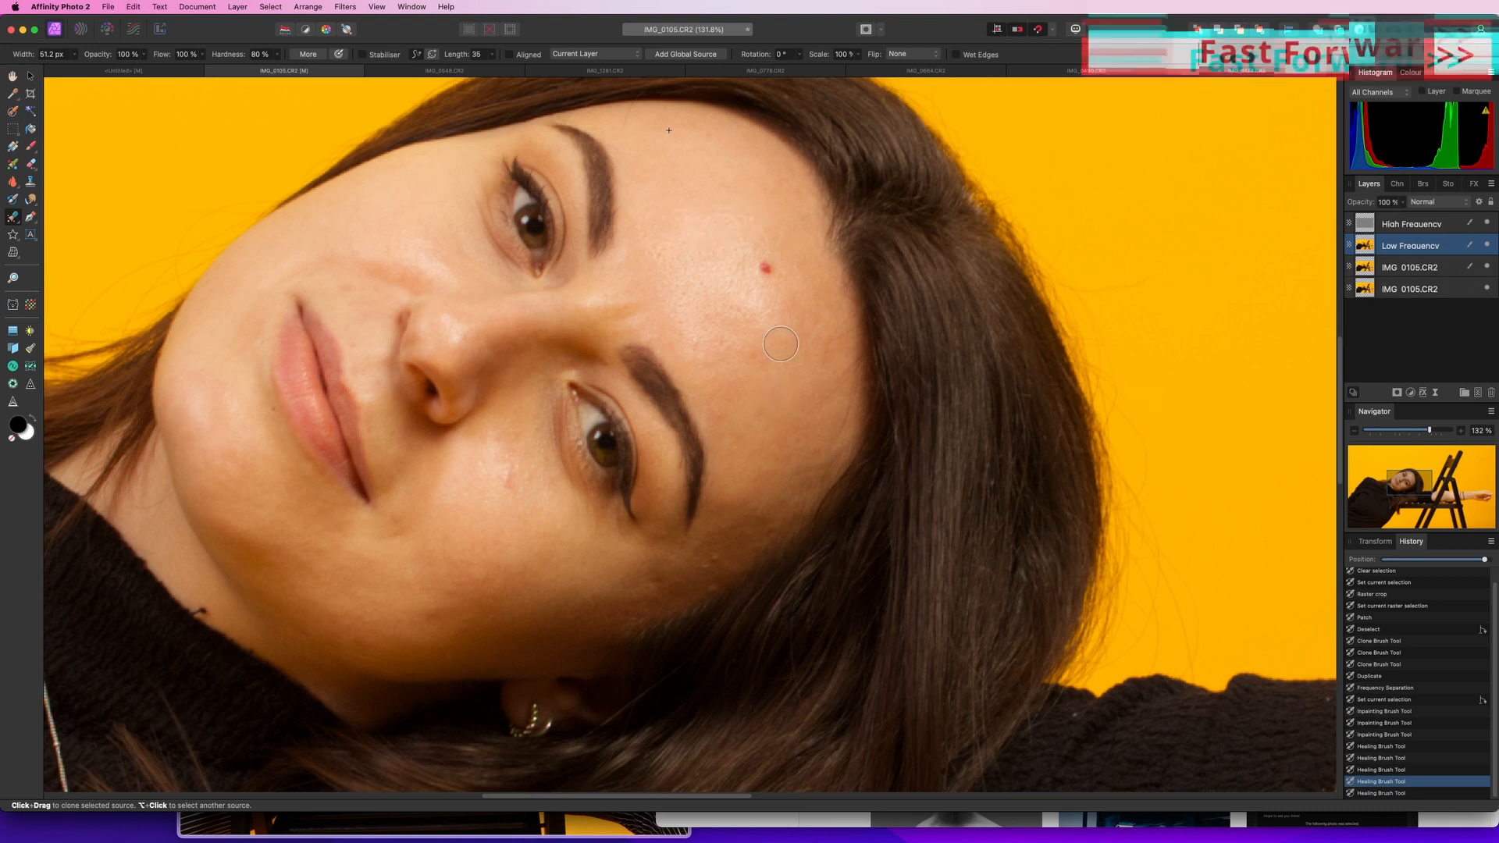
Continue healing uneven skin on the forehead and between the brows on the Low Frequency layer
left_click(801, 394, "alt")
mouse_move(761, 332)
left_mouse_down()
mouse_move(752, 317)
mouse_move(752, 340)
mouse_move(736, 307)
mouse_move(733, 254)
left_mouse_up()
left_click(767, 360, "alt")
left_click(750, 420, "alt")
mouse_move(675, 312)
left_mouse_down()
mouse_move(718, 352)
mouse_move(736, 316)
mouse_move(687, 335)
left_mouse_up()
scroll(746, 406, "down", 3)
scroll(732, 361, "up", 5)
Select the High Frequency layer and heal texture blemishes across the forehead with the Healing Brush Tool
left_click(1413, 225)
left_click(795, 365, "alt")
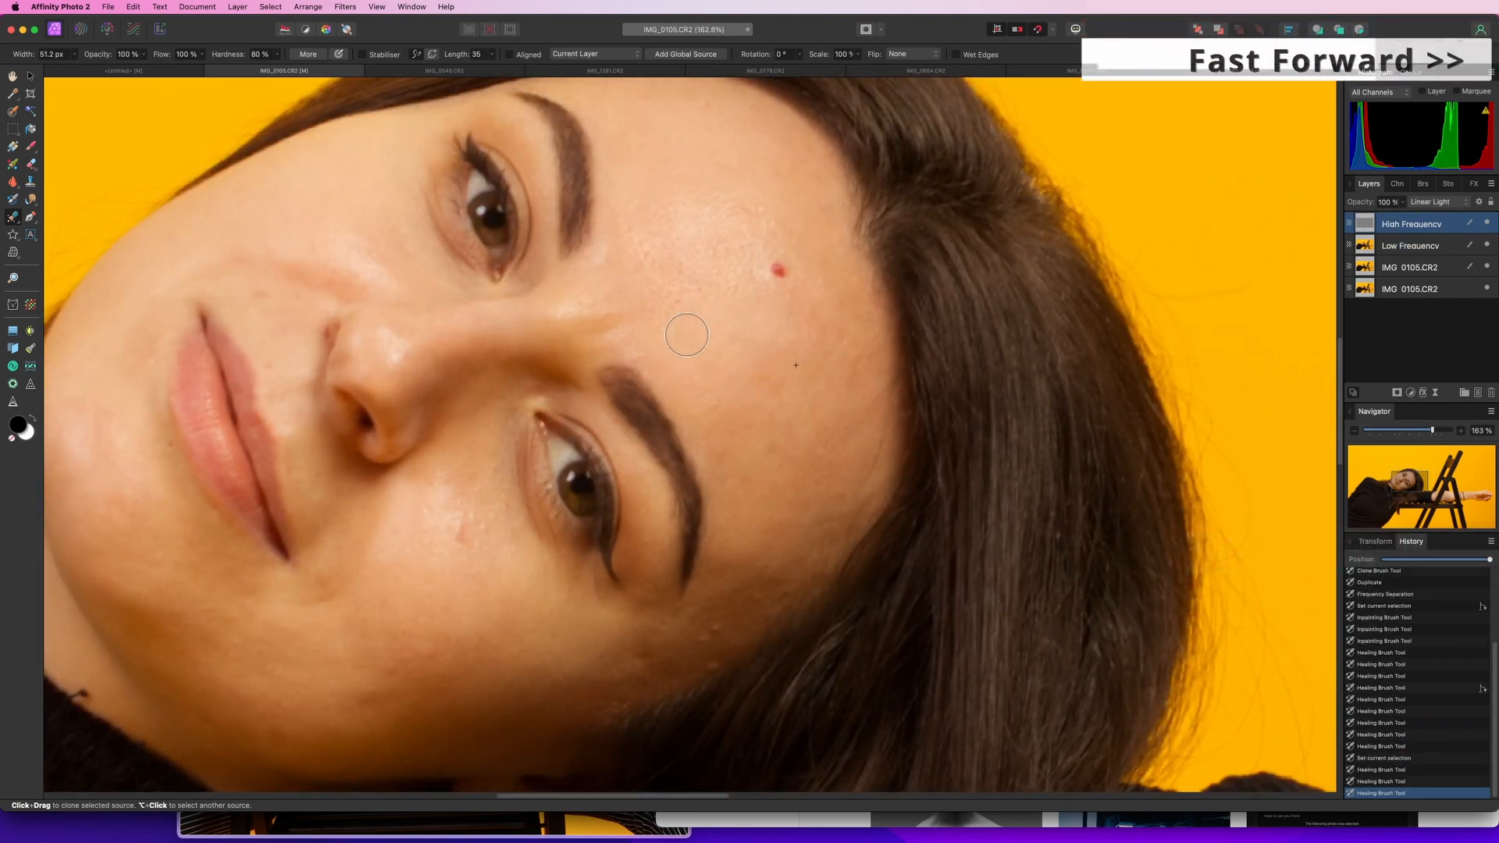
left_click(755, 422, "alt")
left_click_drag(651, 254, 659, 255)
left_click(681, 110, "alt")
mouse_move(700, 163)
left_mouse_down()
mouse_move(691, 195)
mouse_move(718, 224)
left_mouse_up()
left_click(718, 149, "alt")
left_click(697, 143, "alt")
left_click_drag(701, 281, 730, 279)
mouse_move(697, 212)
left_mouse_down()
mouse_move(766, 230)
mouse_move(752, 294)
mouse_move(820, 247)
left_mouse_up()
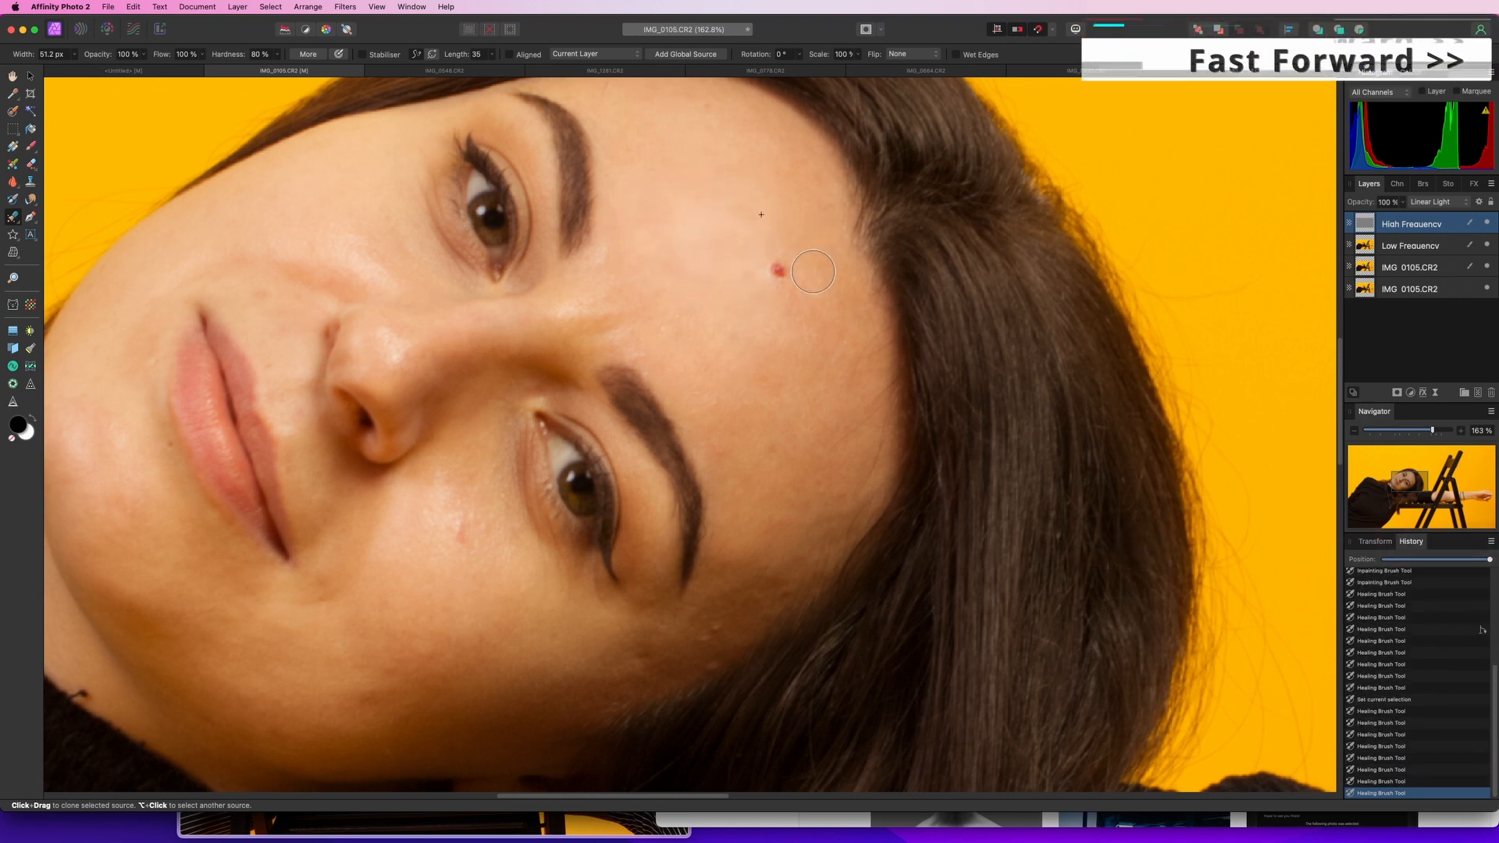
Heal more small blemishes on the forehead on the High Frequency layer
left_click(691, 160, "alt")
mouse_move(685, 340)
left_mouse_down()
mouse_move(690, 373)
mouse_move(778, 357)
mouse_move(825, 409)
left_mouse_up()
left_click(738, 320, "alt")
Lower the brush hardness to 52% and heal the forehead, brow area and cheek on the High Frequency layer
left_click(277, 54)
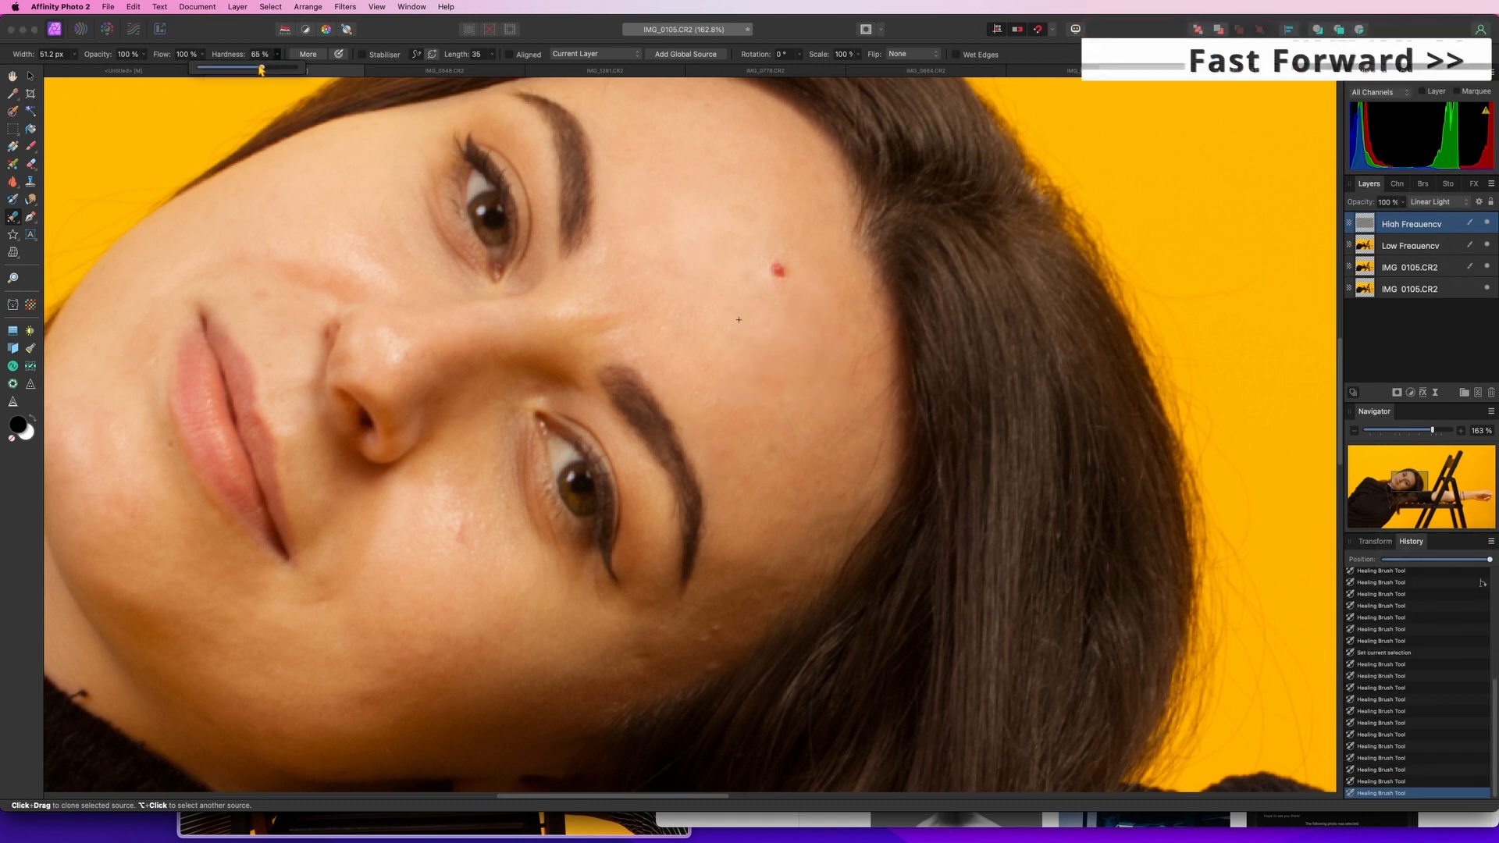
left_click_drag(275, 68, 248, 73)
left_click(760, 238)
left_click(679, 170, "alt")
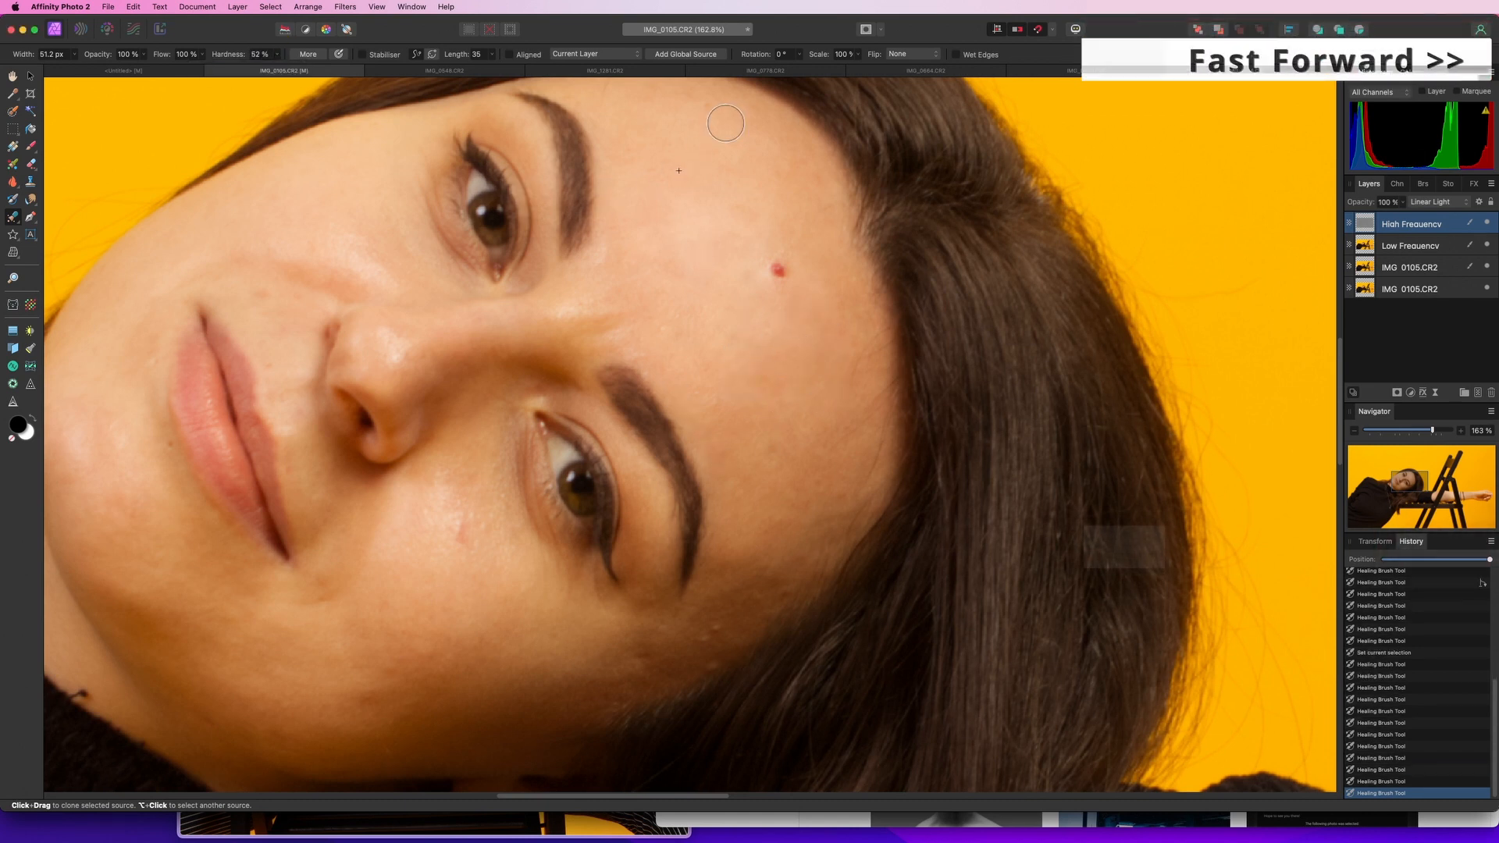
mouse_move(724, 124)
left_mouse_down()
mouse_move(743, 209)
mouse_move(724, 299)
left_mouse_up()
mouse_move(609, 300)
left_mouse_down()
mouse_move(578, 302)
mouse_move(726, 390)
left_mouse_up()
left_click_drag(720, 493, 778, 455)
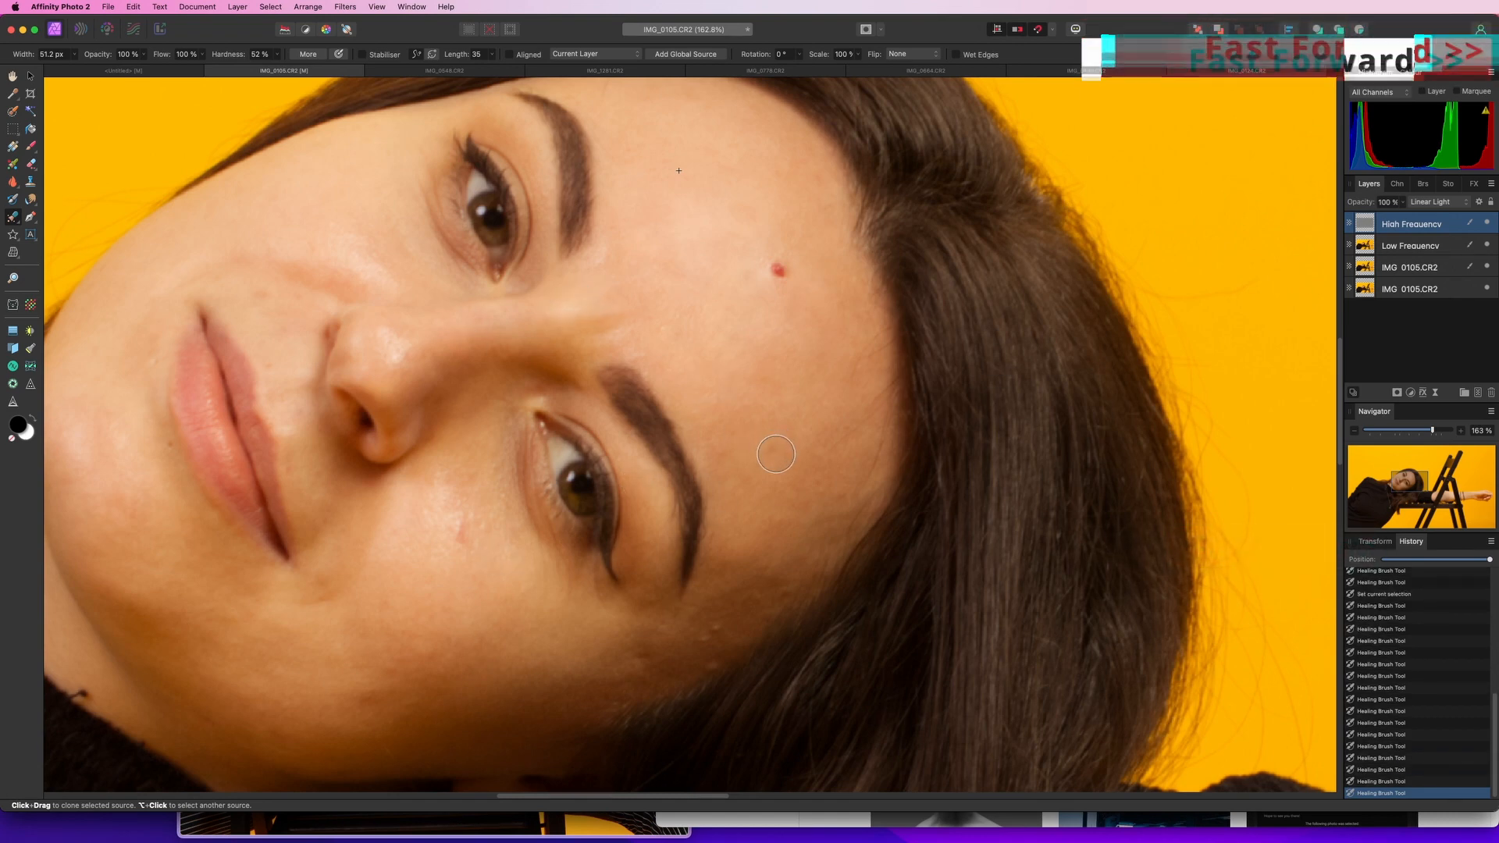
mouse_move(715, 630)
left_mouse_down()
mouse_move(680, 655)
mouse_move(705, 663)
left_mouse_up()
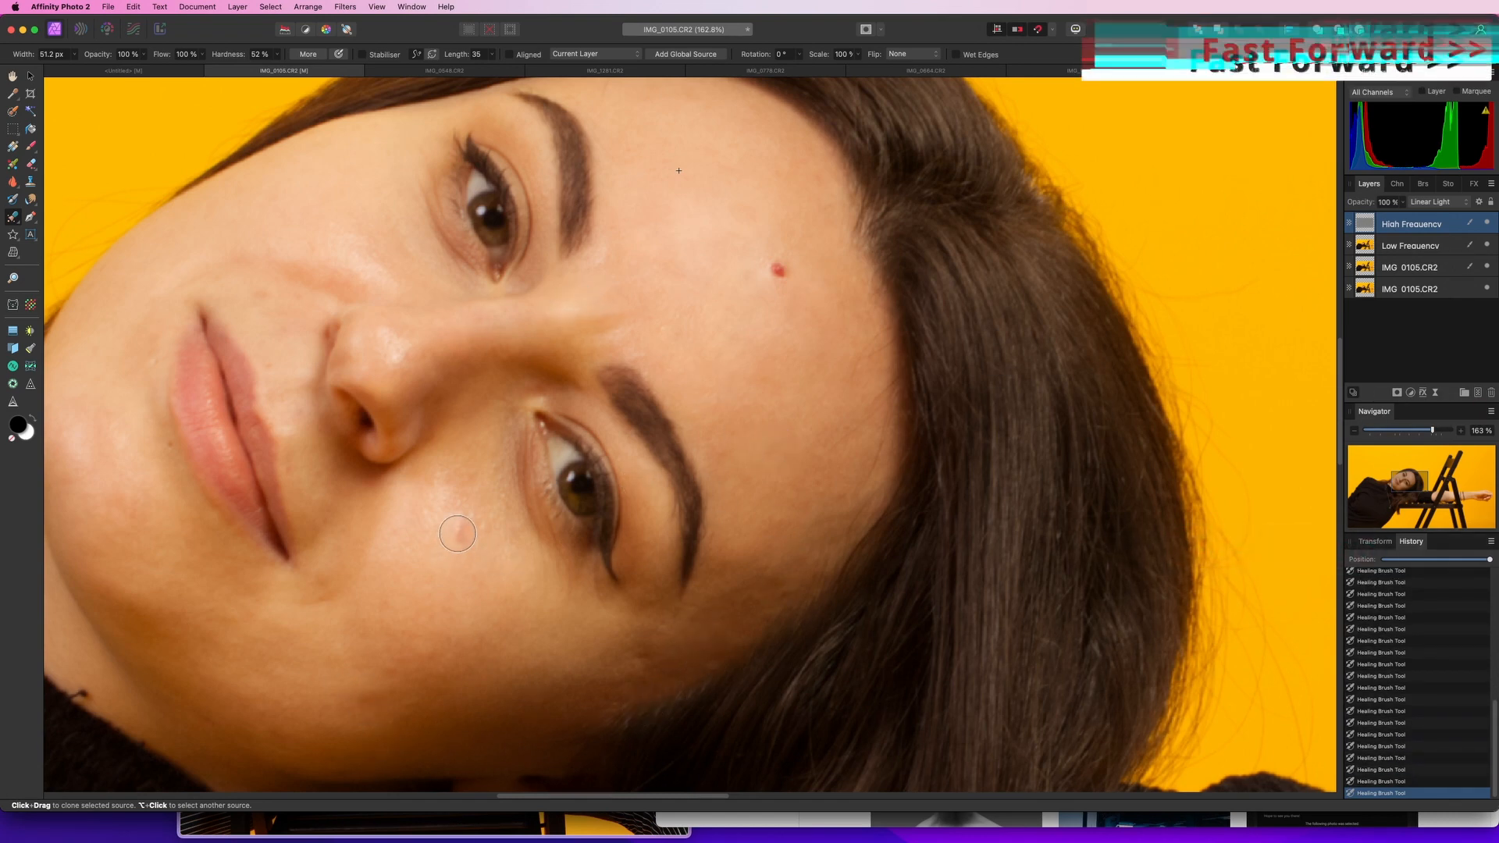
left_click_drag(457, 536, 456, 516)
Heal a stroke under the eye, then undo the last three healing strokes
scroll(536, 545, "down", 5)
scroll(449, 551, "up", 5)
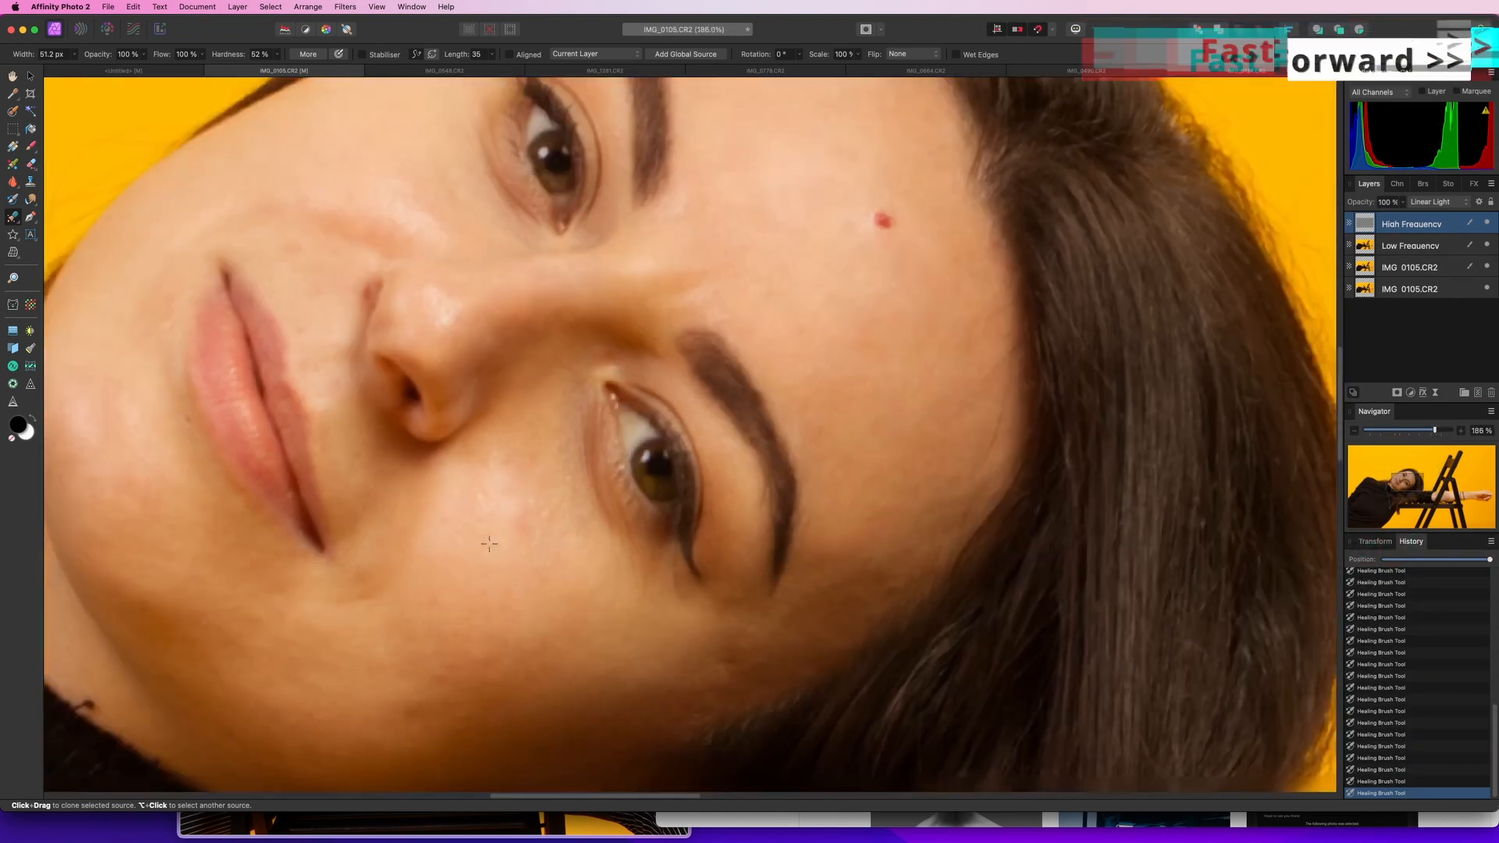
scroll(507, 531, "down", 4)
mouse_move(536, 467)
left_mouse_down()
mouse_move(500, 512)
mouse_move(494, 485)
mouse_move(469, 521)
left_mouse_up()
key("super+z")
key("super+z")
key("super+z")
key("super+z")
key("super+z")
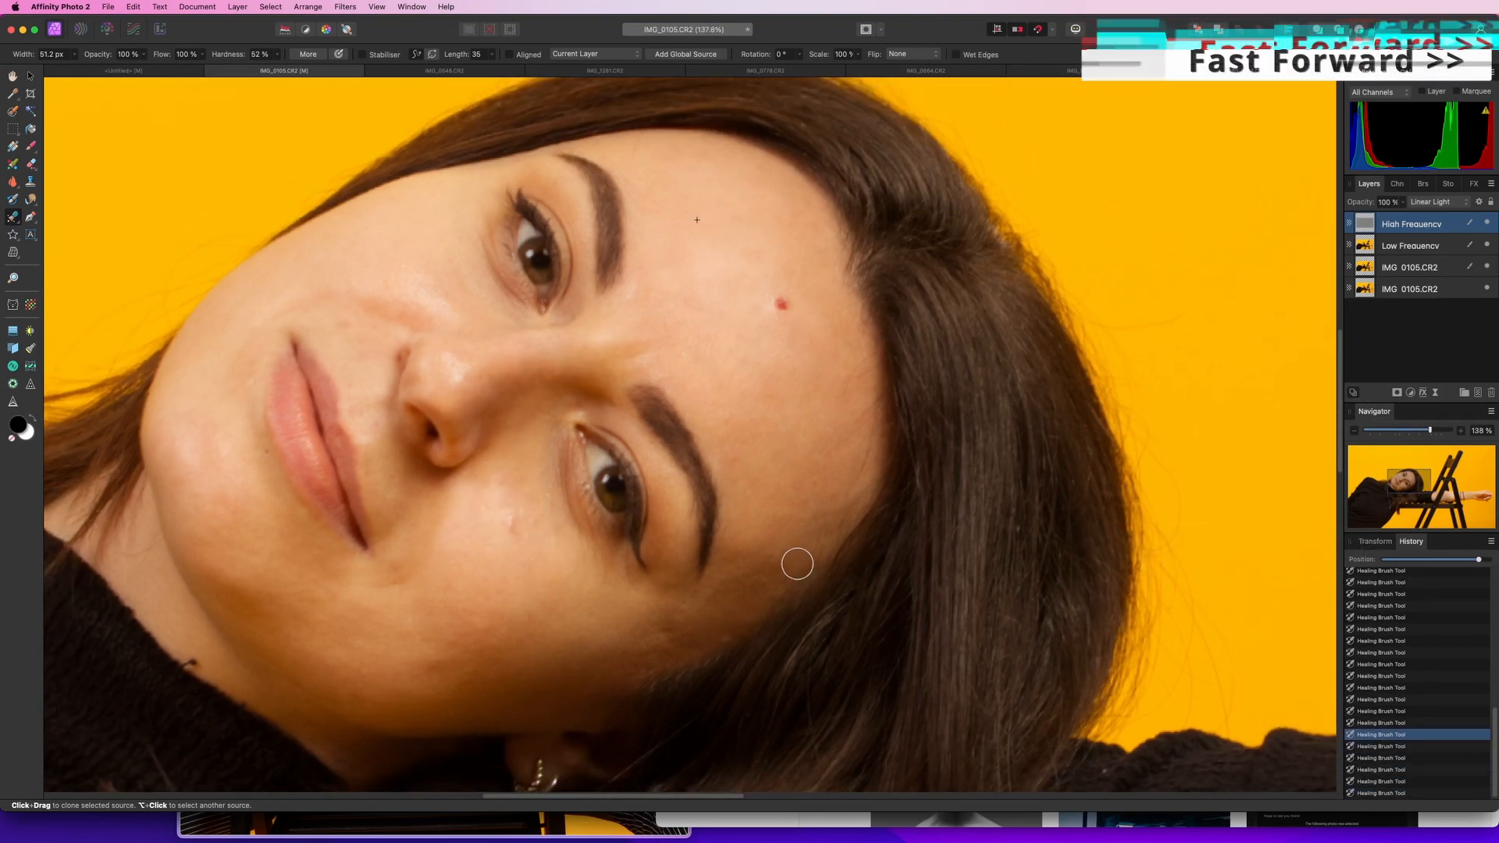
Set the brush opacity to 58% and heal the cheek, under-eye and nose areas on the High Frequency layer
left_click_drag(144, 57, 102, 69)
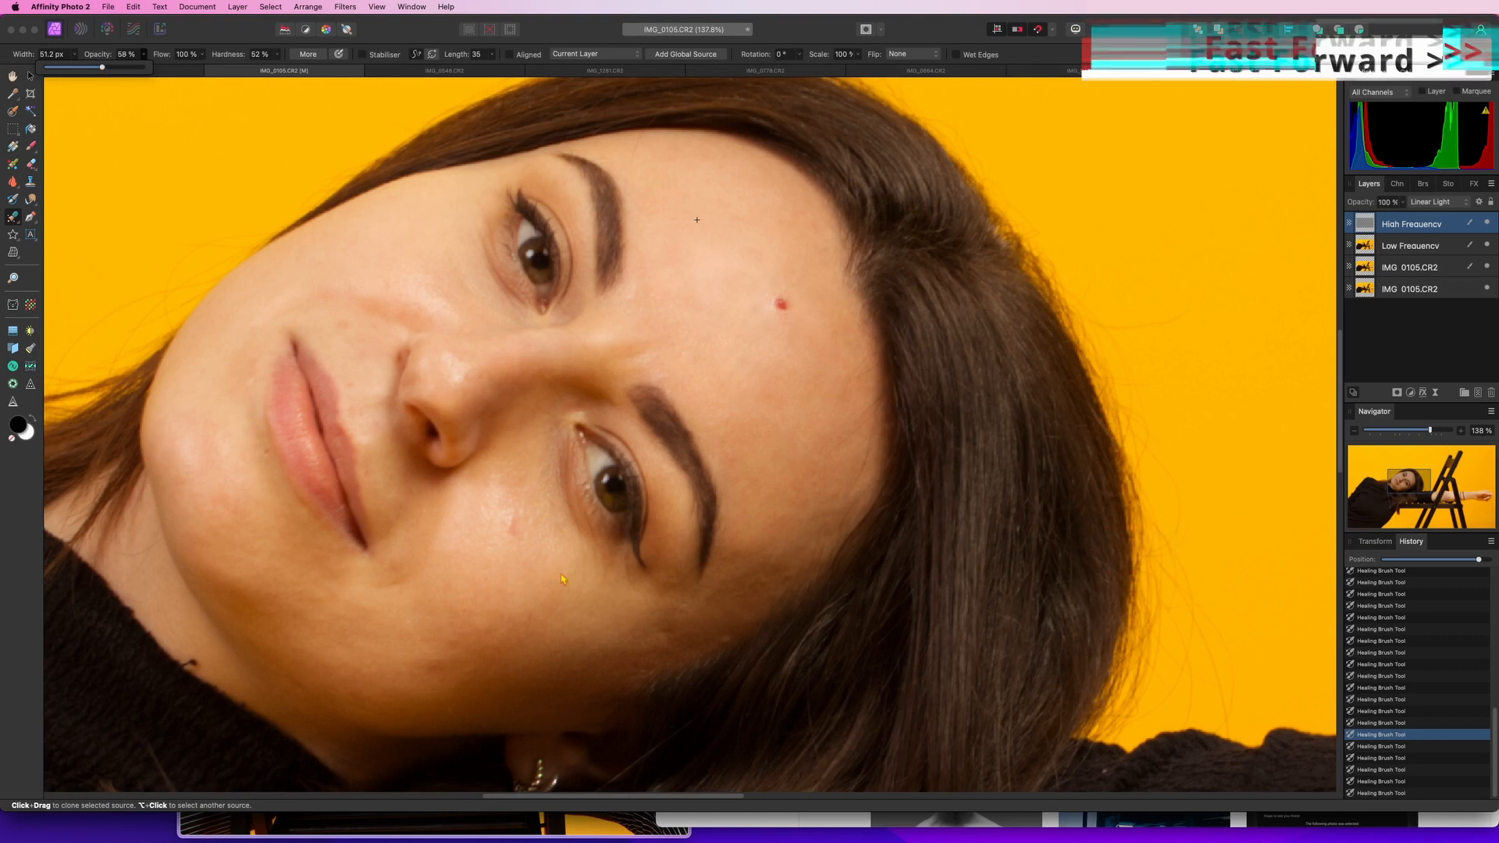
left_click_drag(512, 518, 540, 465)
left_click_drag(550, 559, 503, 525)
mouse_move(555, 646)
left_mouse_down()
mouse_move(488, 625)
mouse_move(662, 634)
left_mouse_up()
left_click_drag(343, 328, 371, 427)
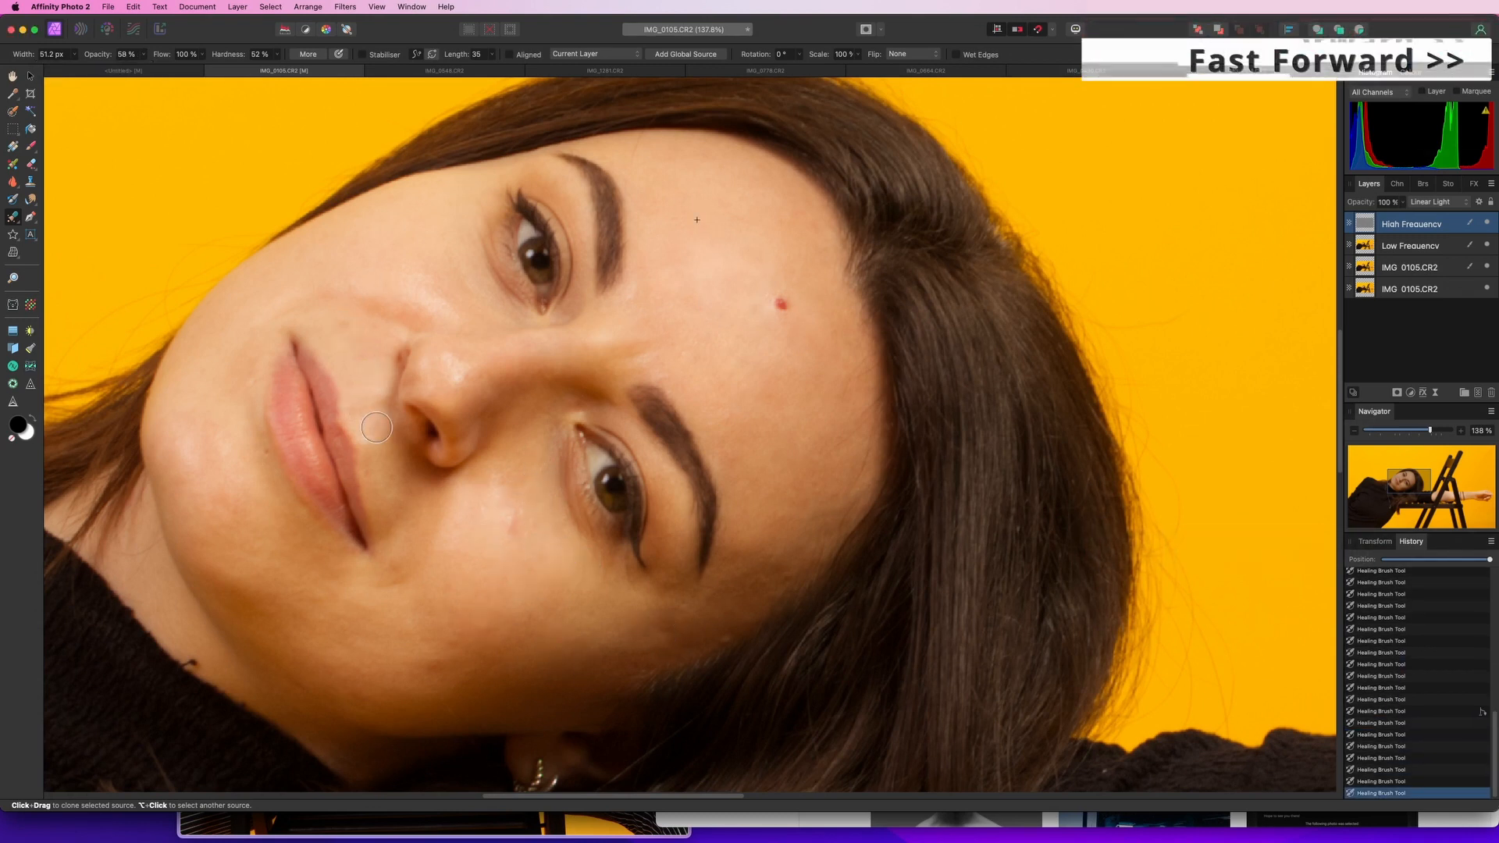
left_click(223, 441)
mouse_move(460, 371)
left_mouse_down()
mouse_move(447, 362)
mouse_move(460, 371)
left_mouse_up()
left_click(490, 432)
Select the Low Frequency layer and heal uneven tone on the cheek and under the eye
left_click(1388, 244)
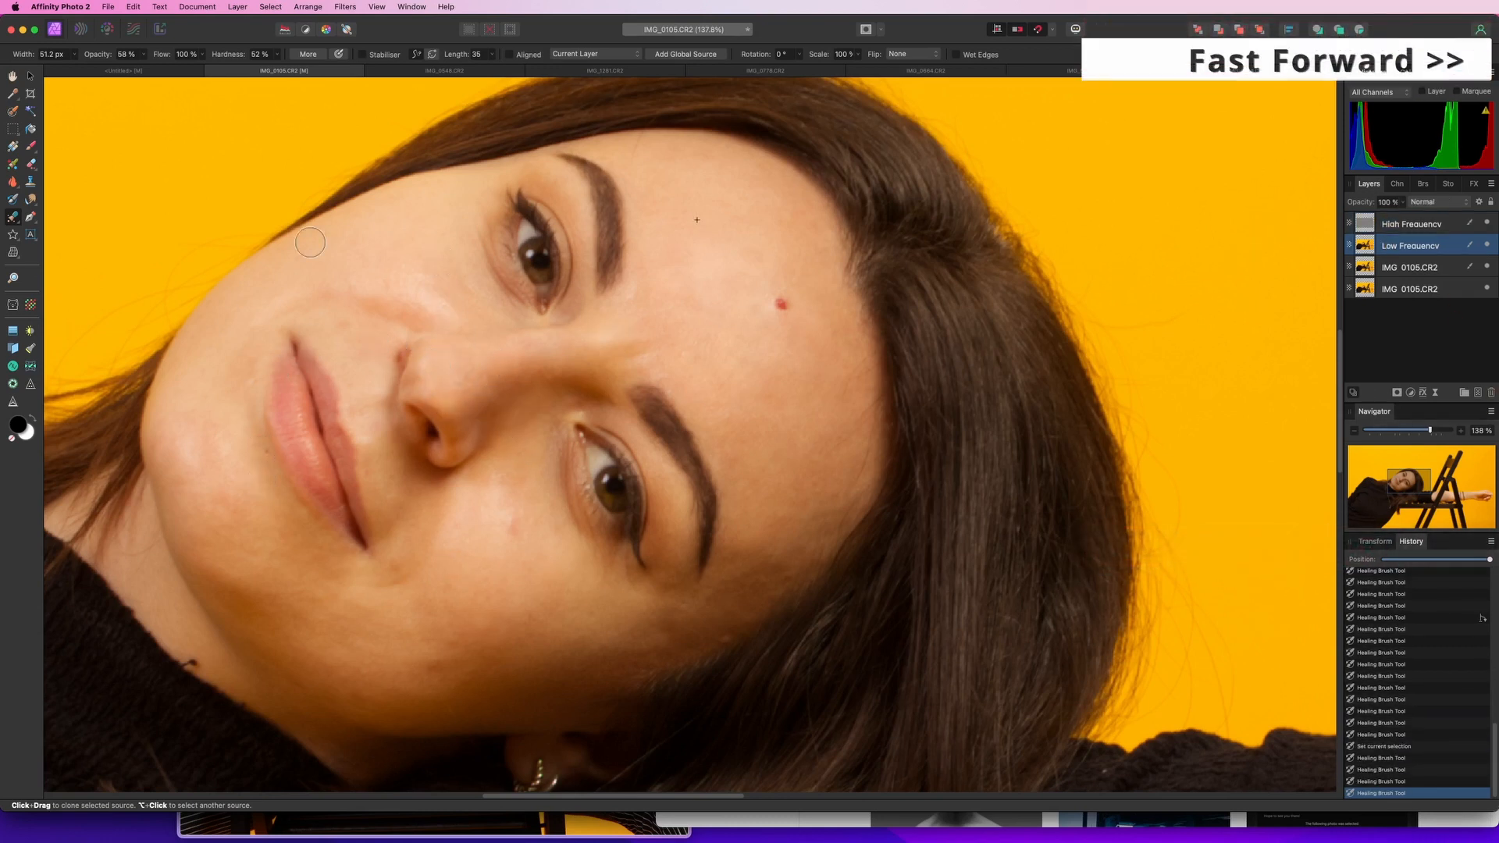
left_click_drag(332, 338, 338, 325)
left_click_drag(506, 517, 513, 523)
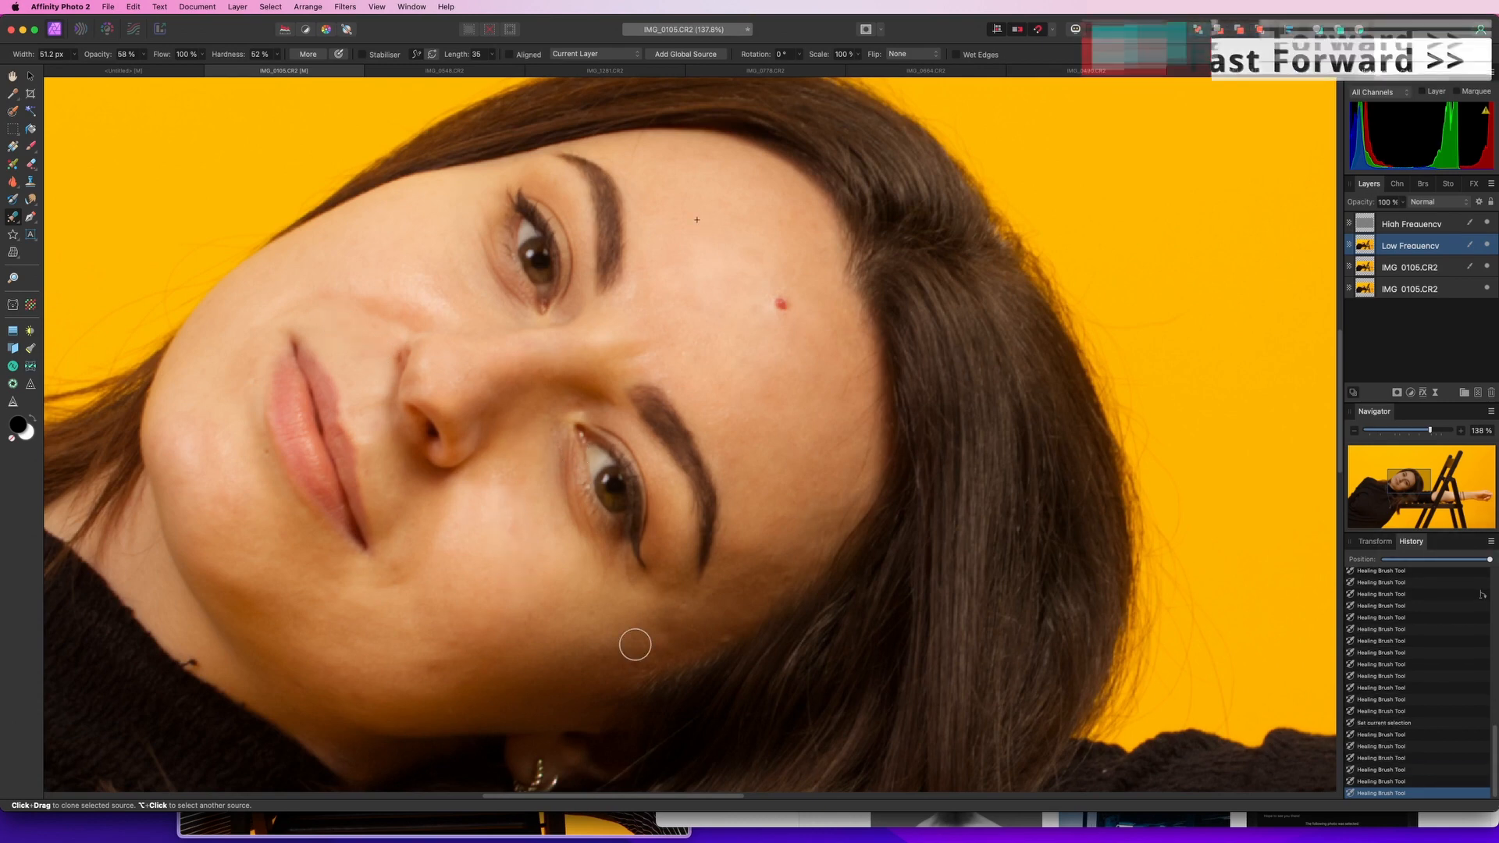
left_click(516, 506)
left_click_drag(404, 570, 378, 590)
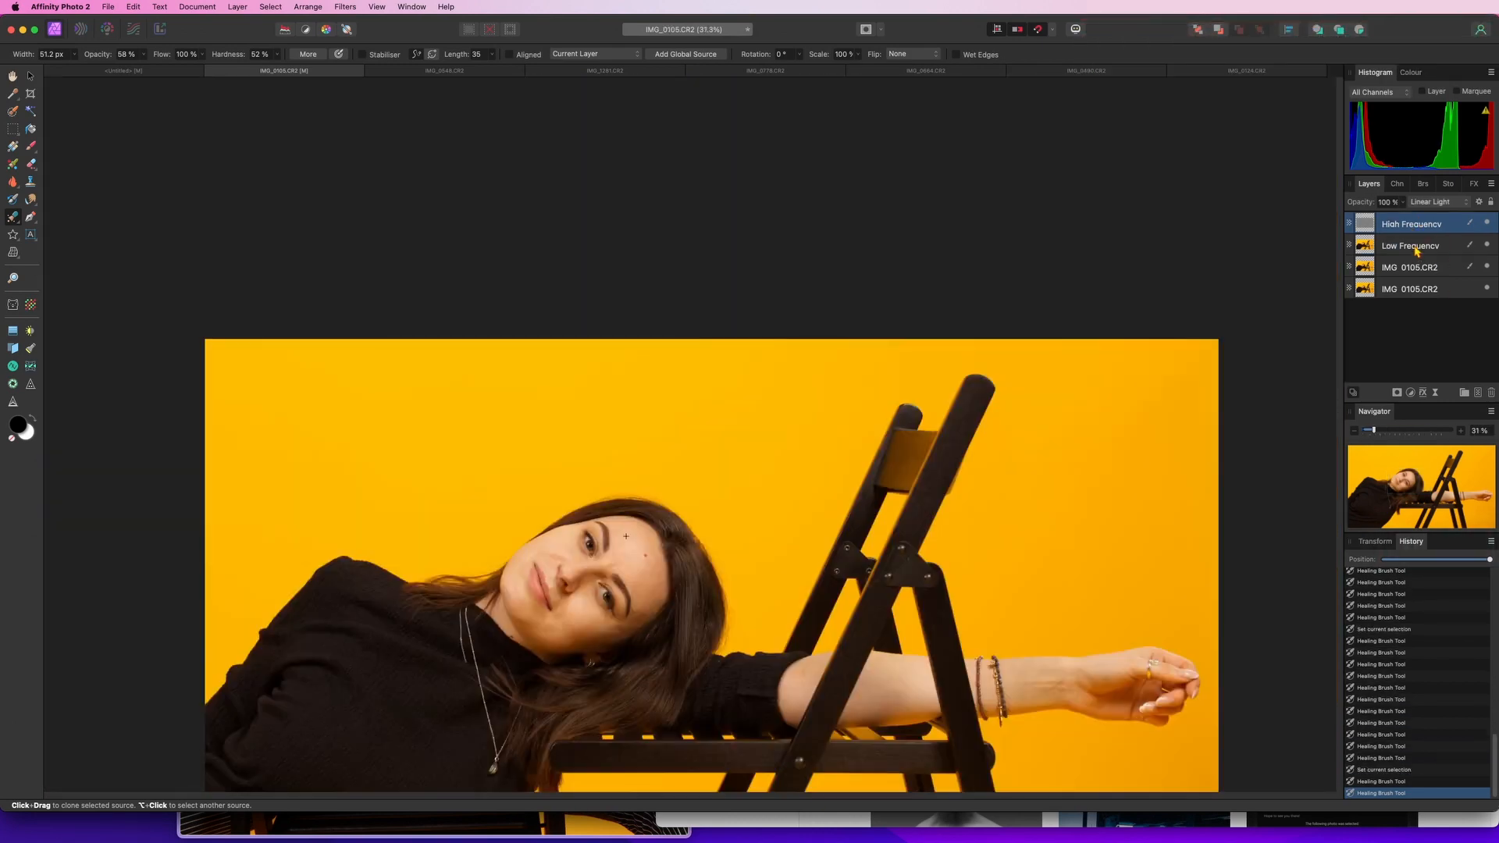
Group the High Frequency and Low Frequency layers and toggle the group's visibility to compare before and after
left_click(1416, 249, "shift")
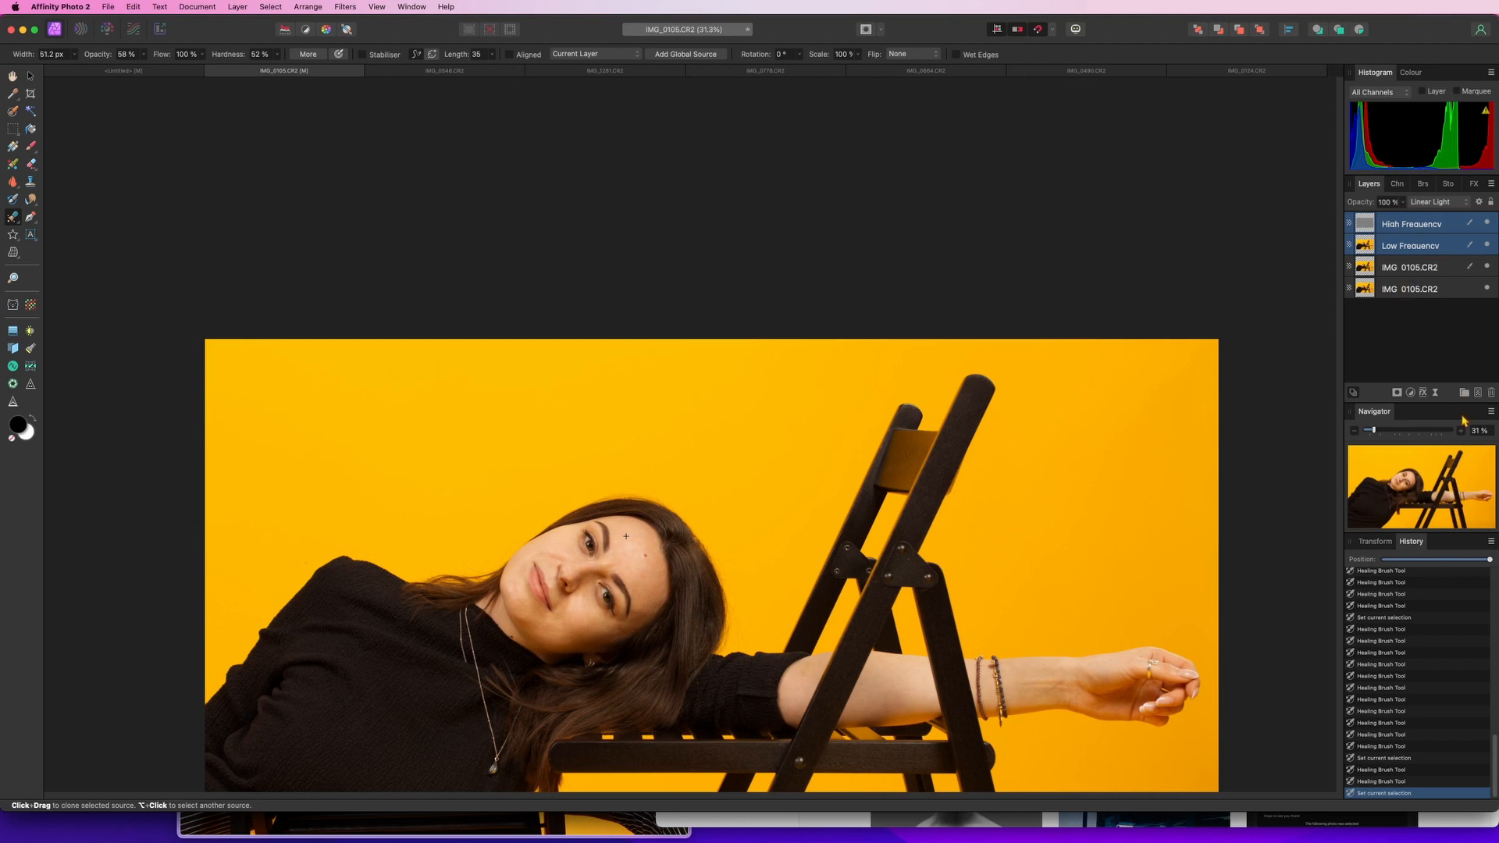
left_click(1466, 395)
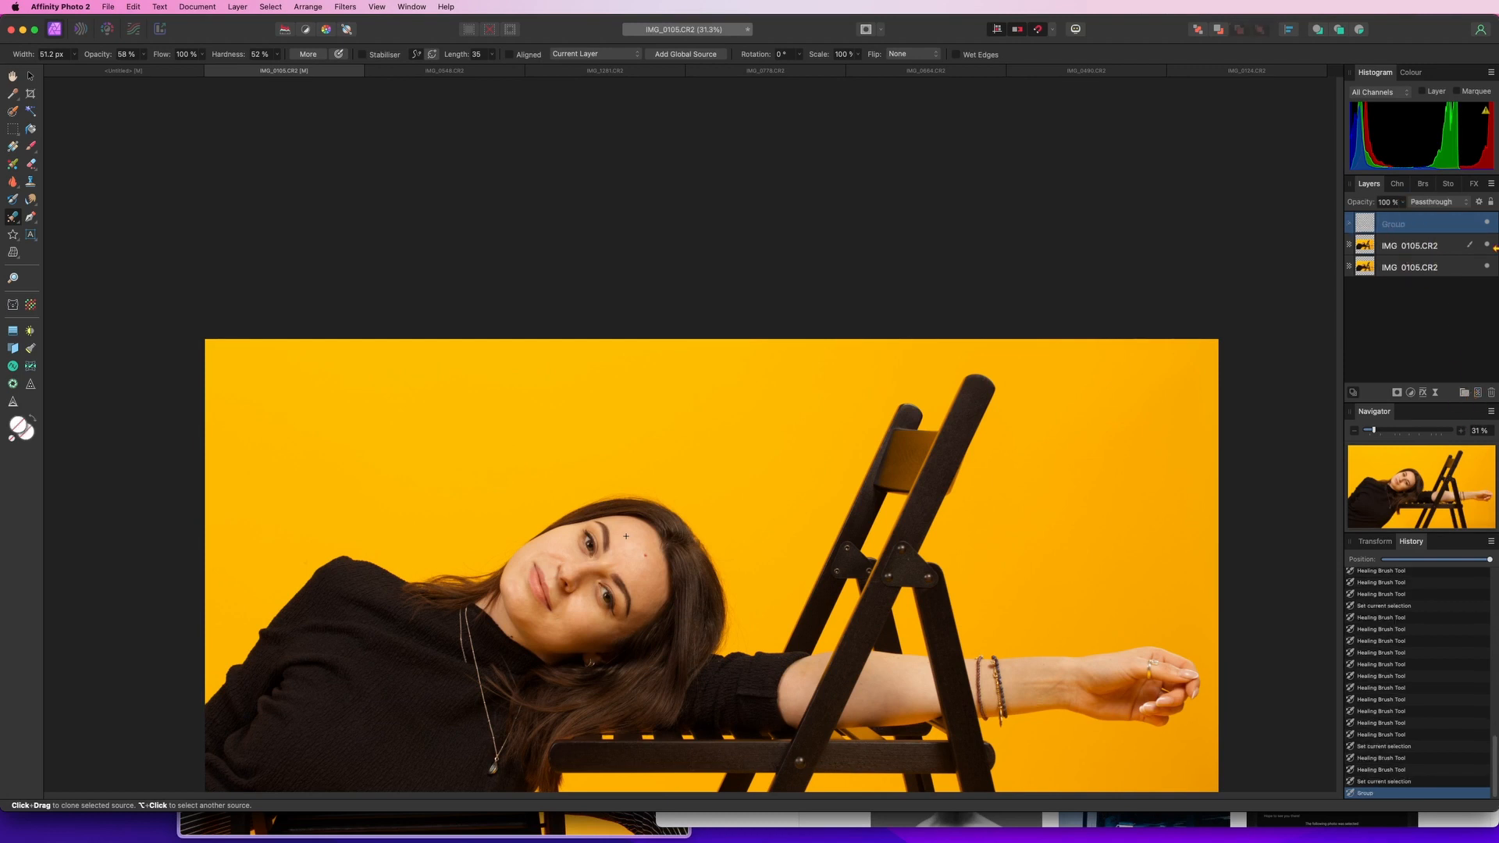
left_click(1488, 225)
left_click(1487, 224)
left_click(1487, 224)
Zoom and pan around the photo, toggling the group's visibility to compare the retouched skin
scroll(671, 562, "down", 5)
scroll(672, 561, "right", 2)
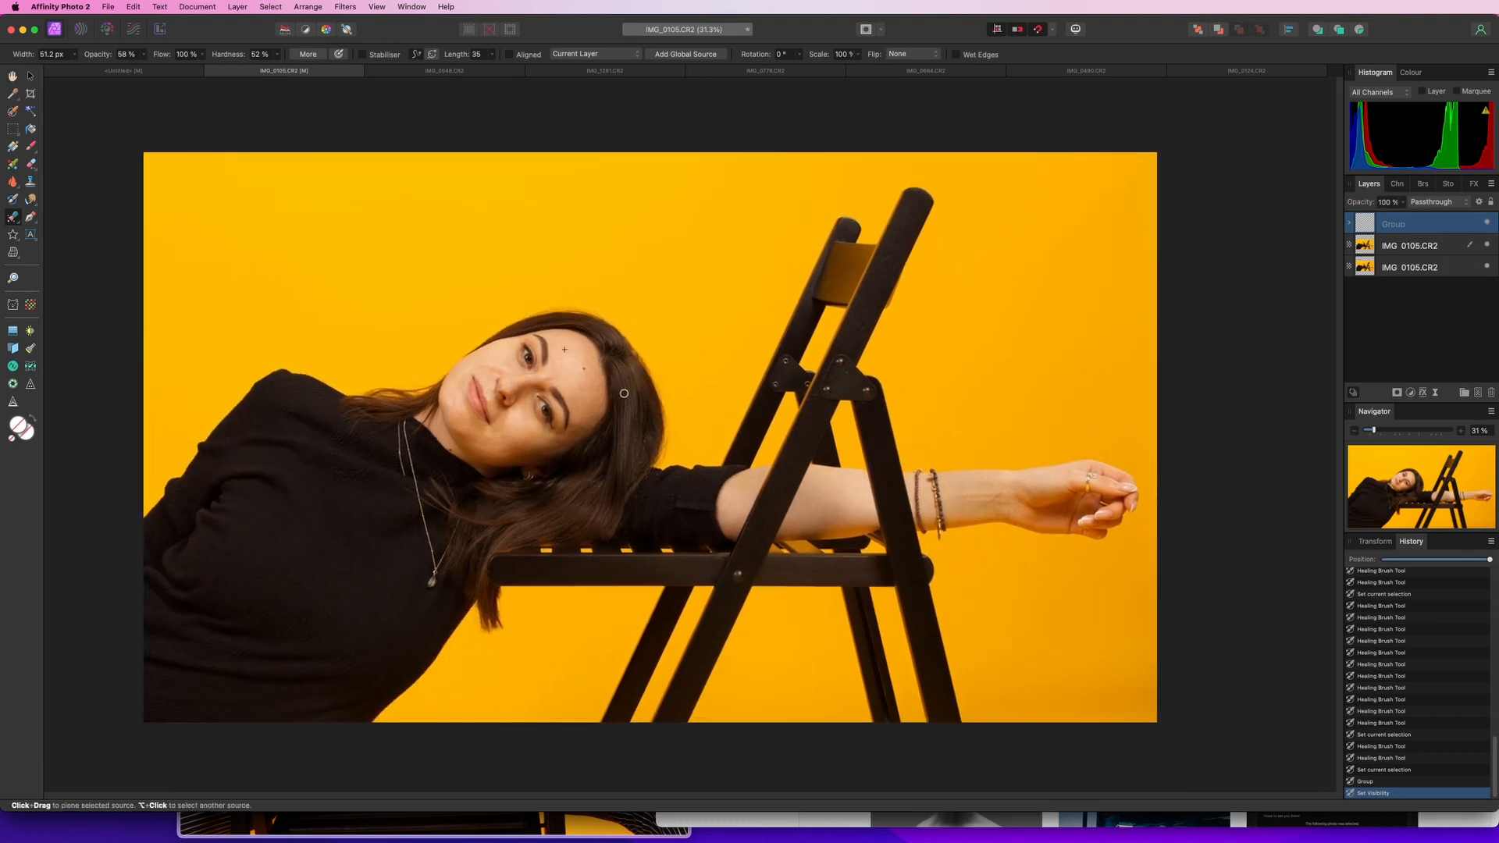
scroll(672, 416, "up", 1)
scroll(671, 417, "left", 2)
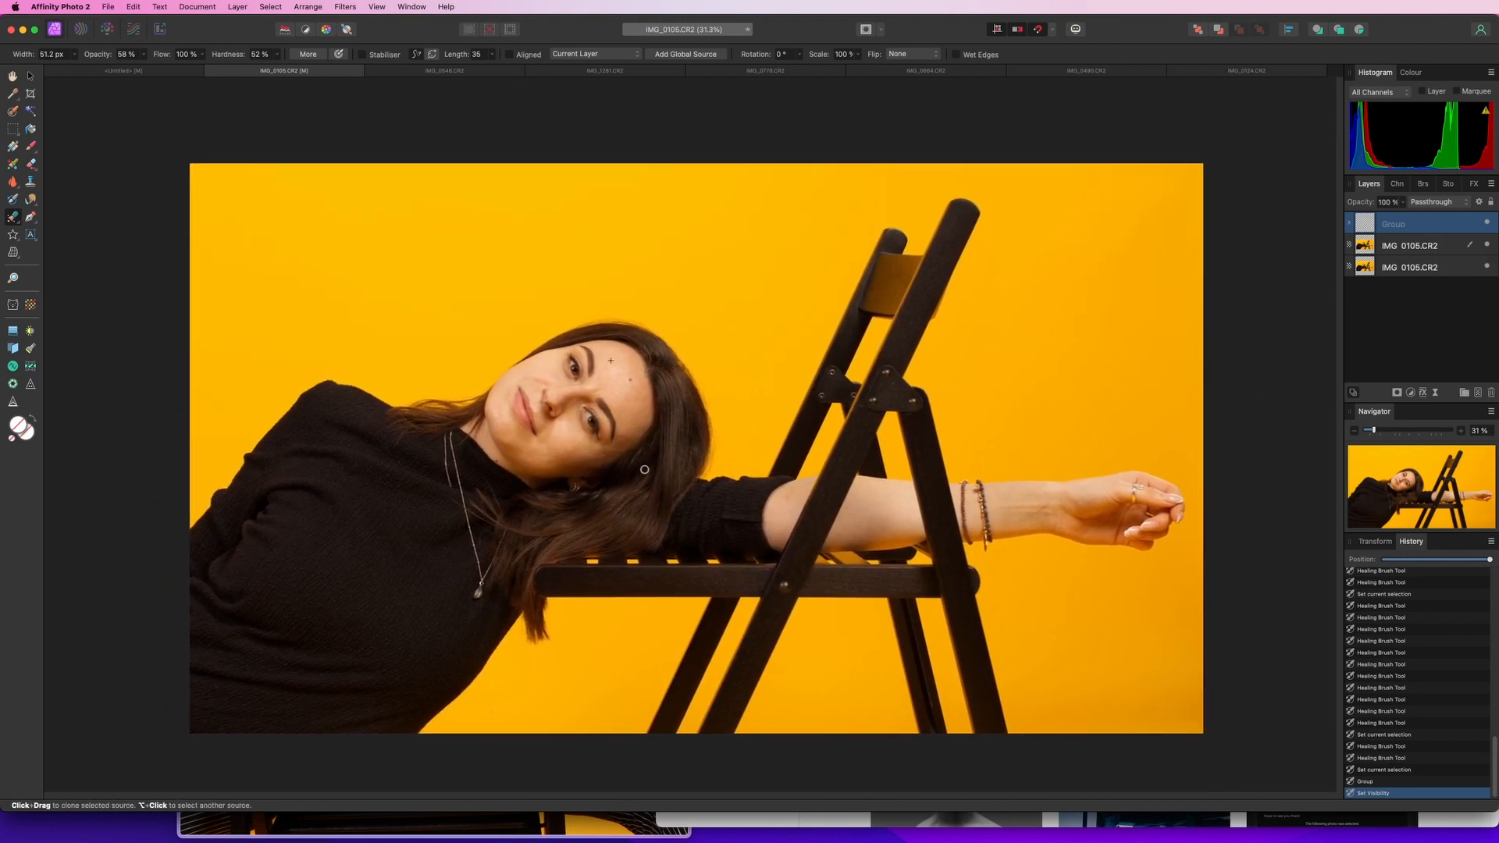
left_click(1487, 224)
scroll(611, 361, "up", 10)
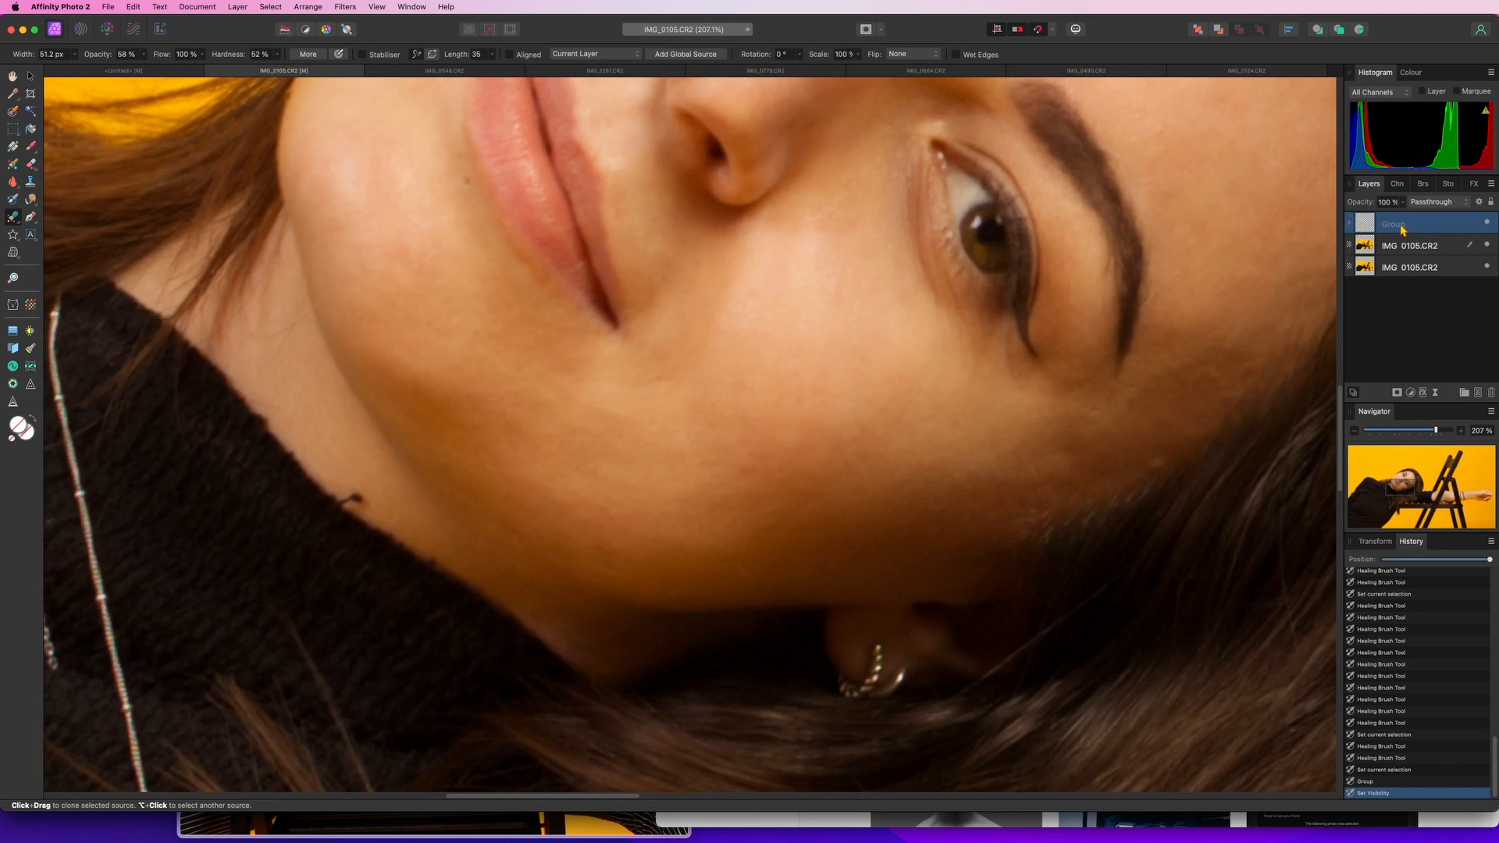
scroll(877, 373, "down", 5)
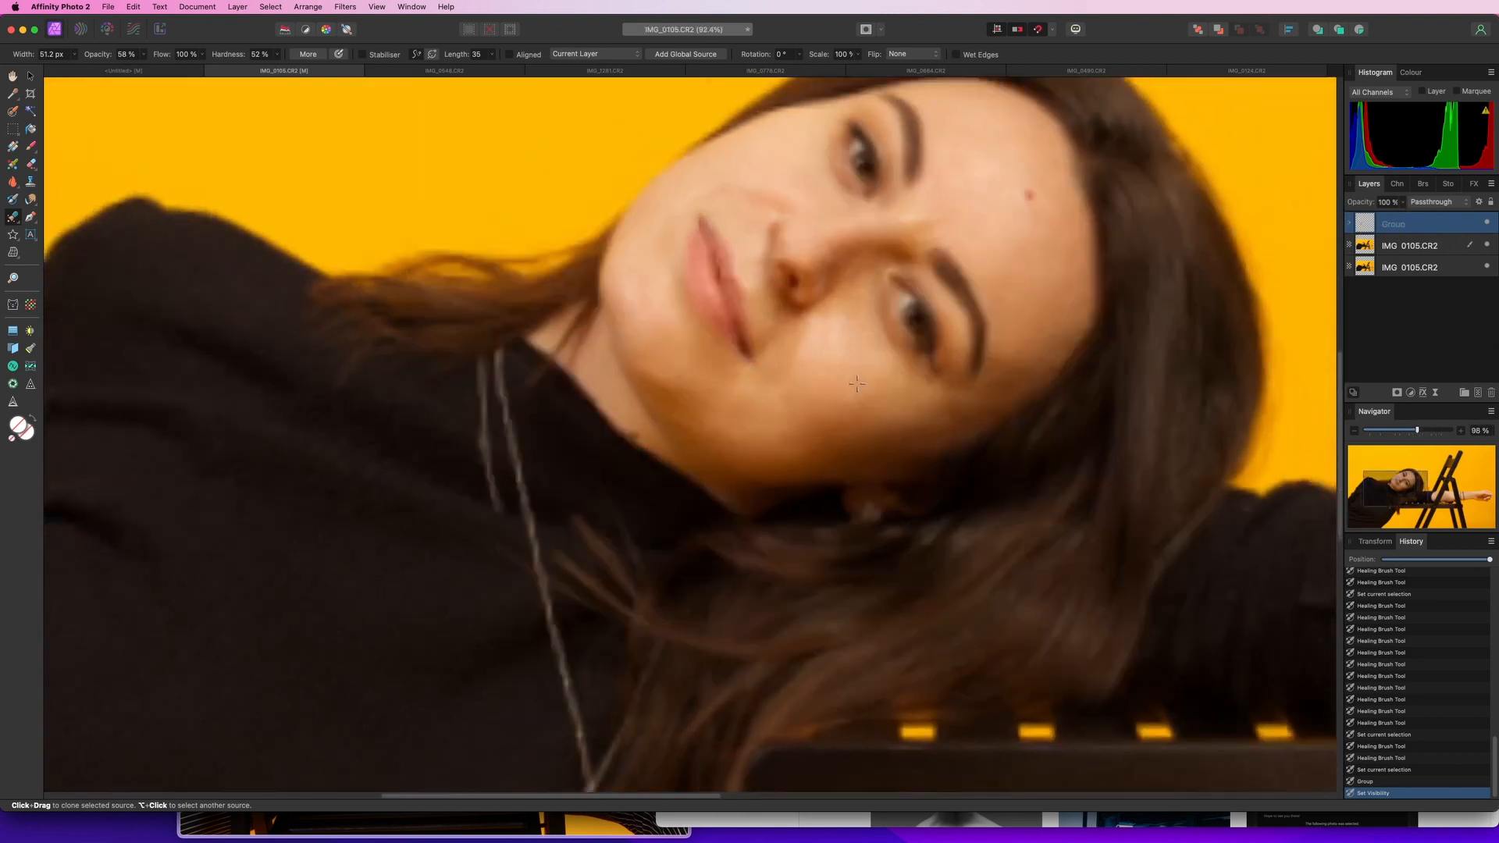
scroll(895, 358, "down", 1)
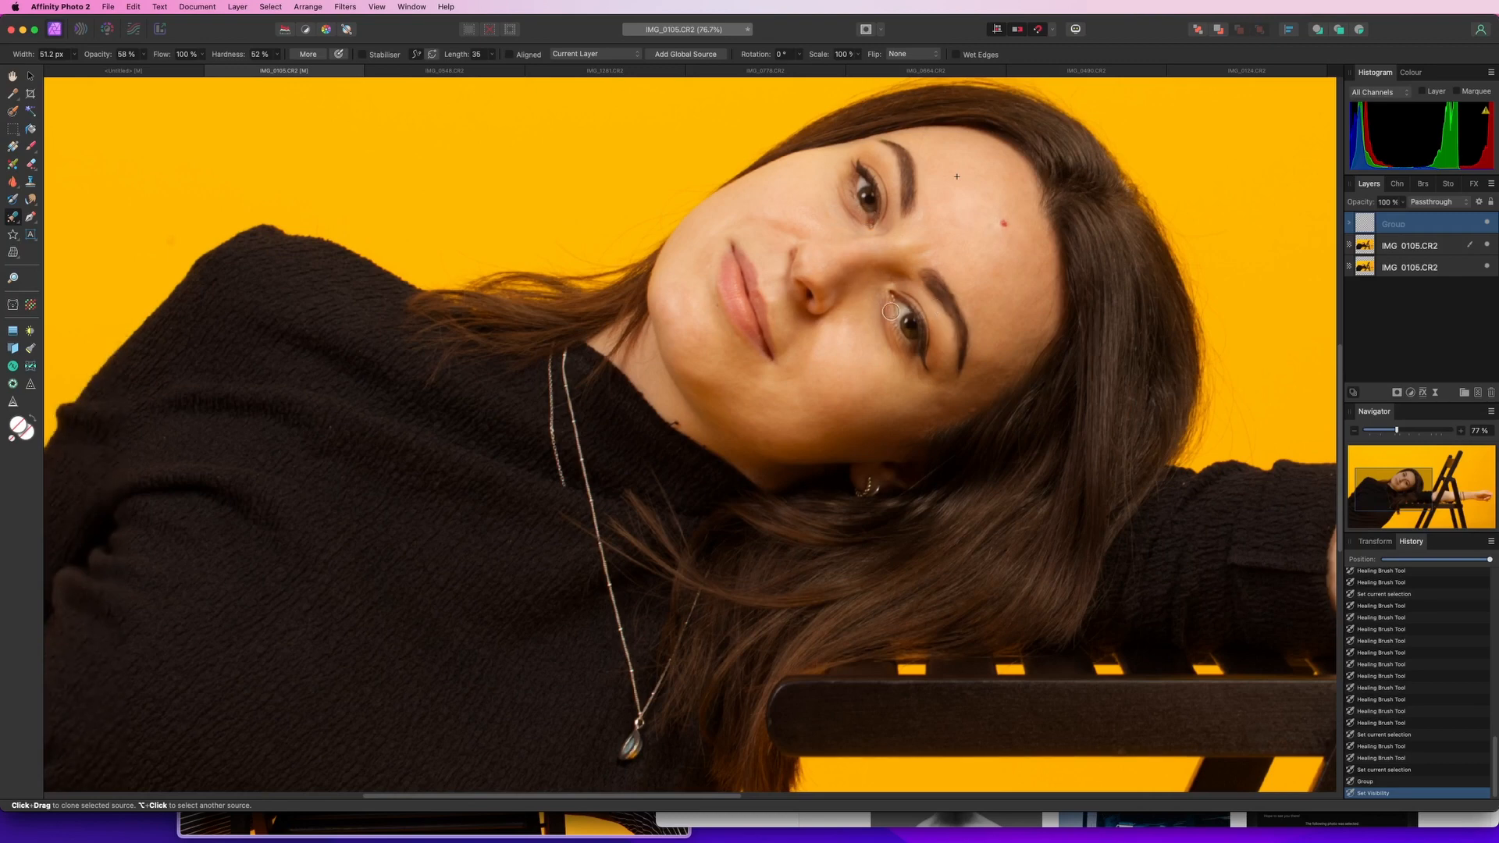
scroll(936, 373, "down", 3)
scroll(936, 373, "down", 1)
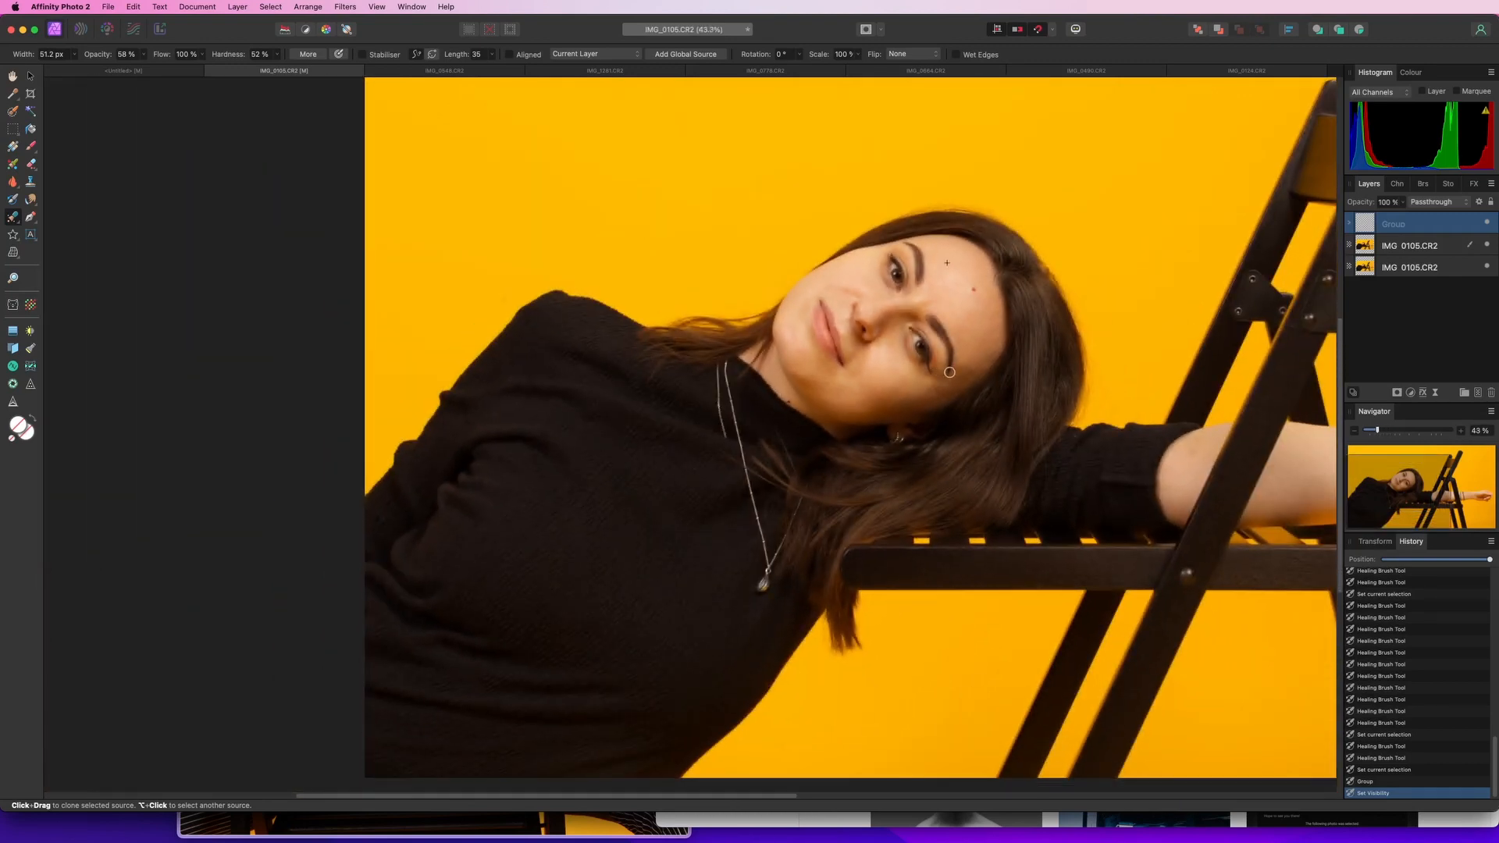
scroll(881, 312, "down", 4)
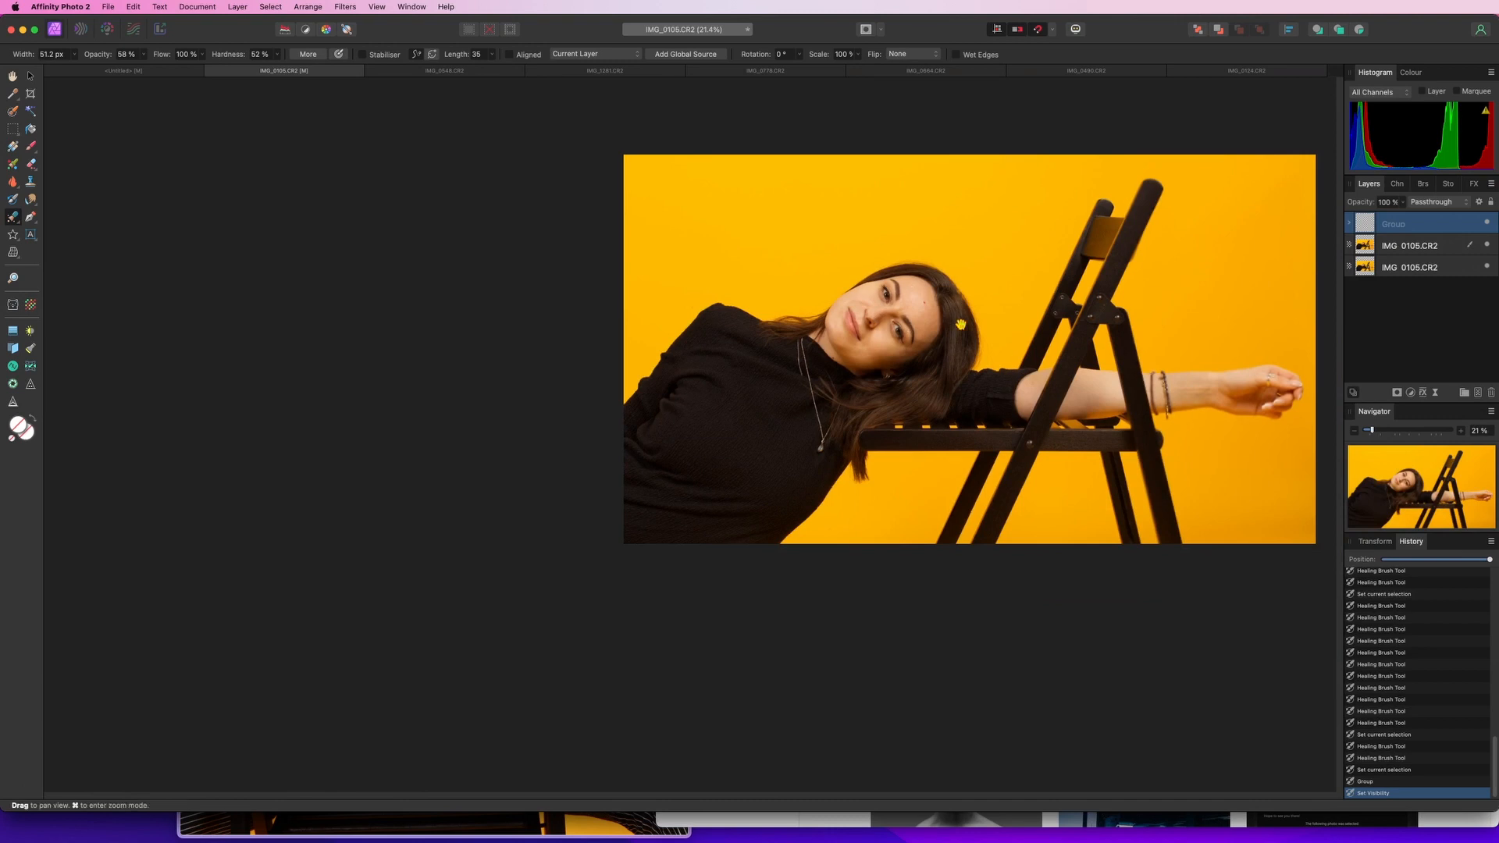
scroll(661, 408, "right", 5)
scroll(579, 407, "up", 2)
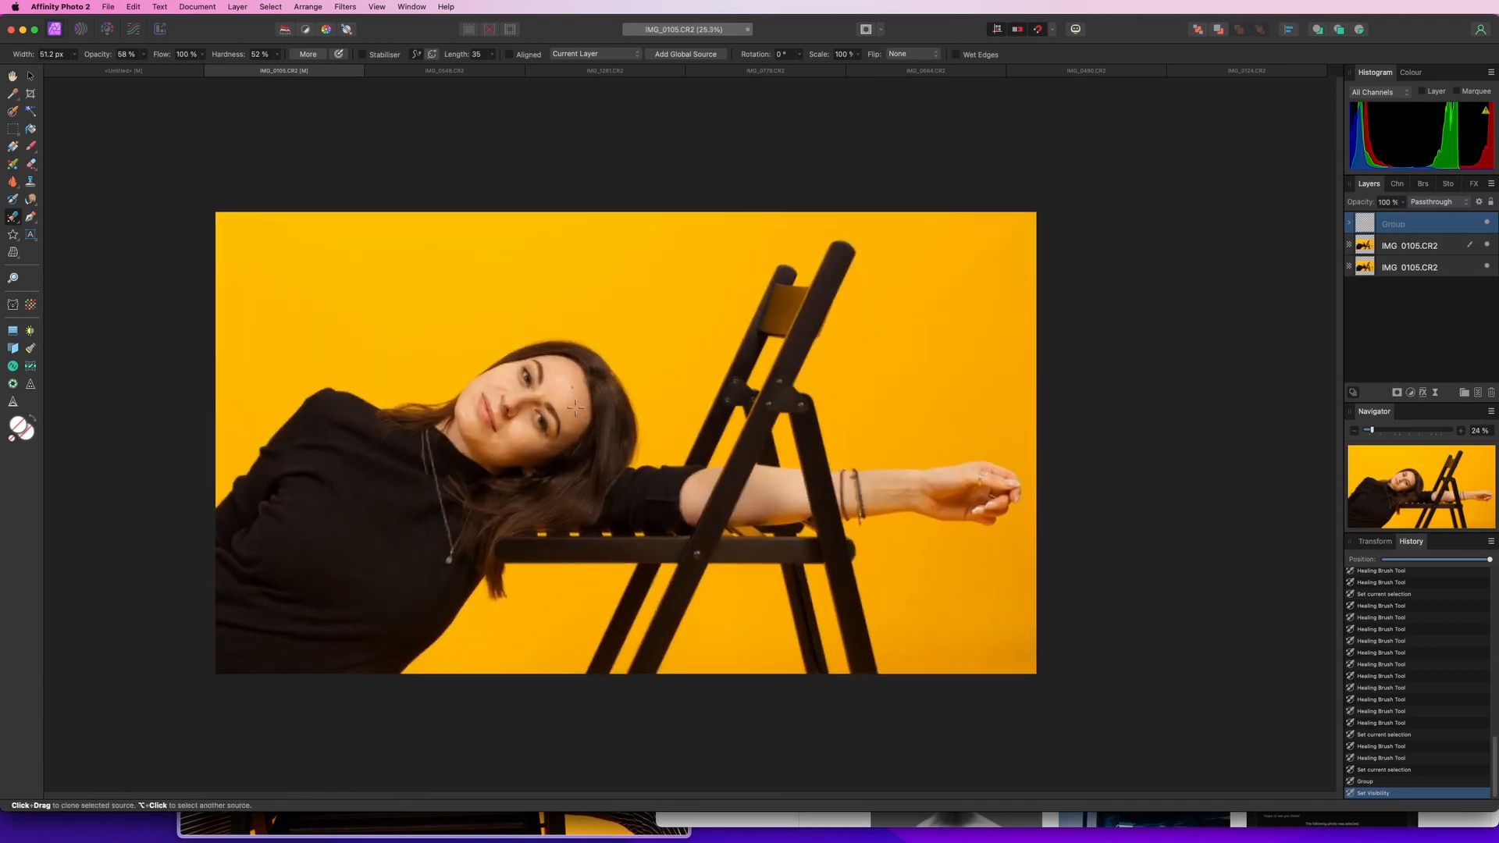
scroll(562, 416, "left", 3)
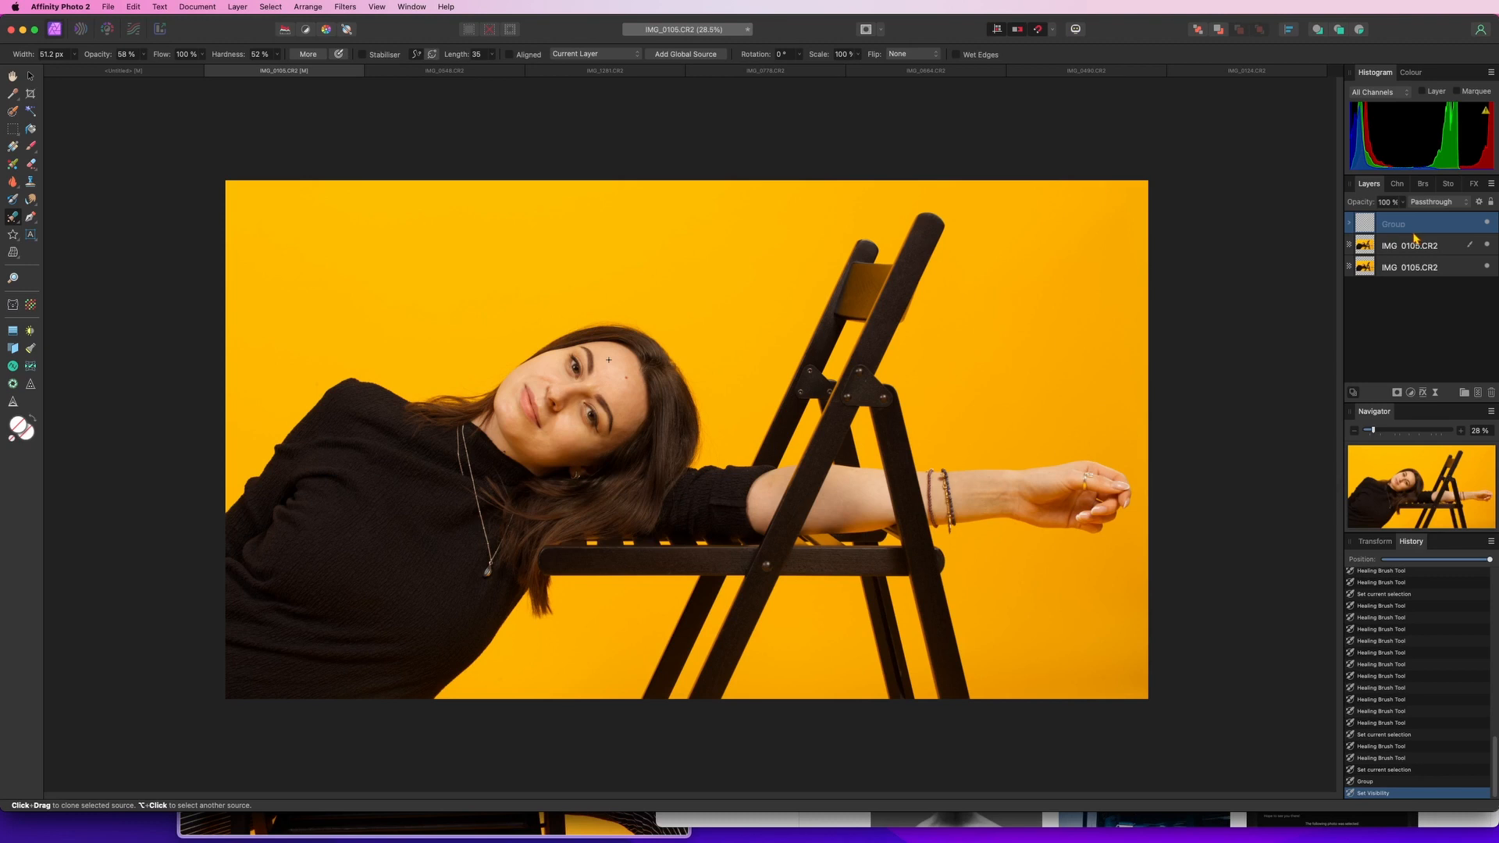
Merge all visible layers into a new layer and rename it M1
key("super+alt+shift+e")
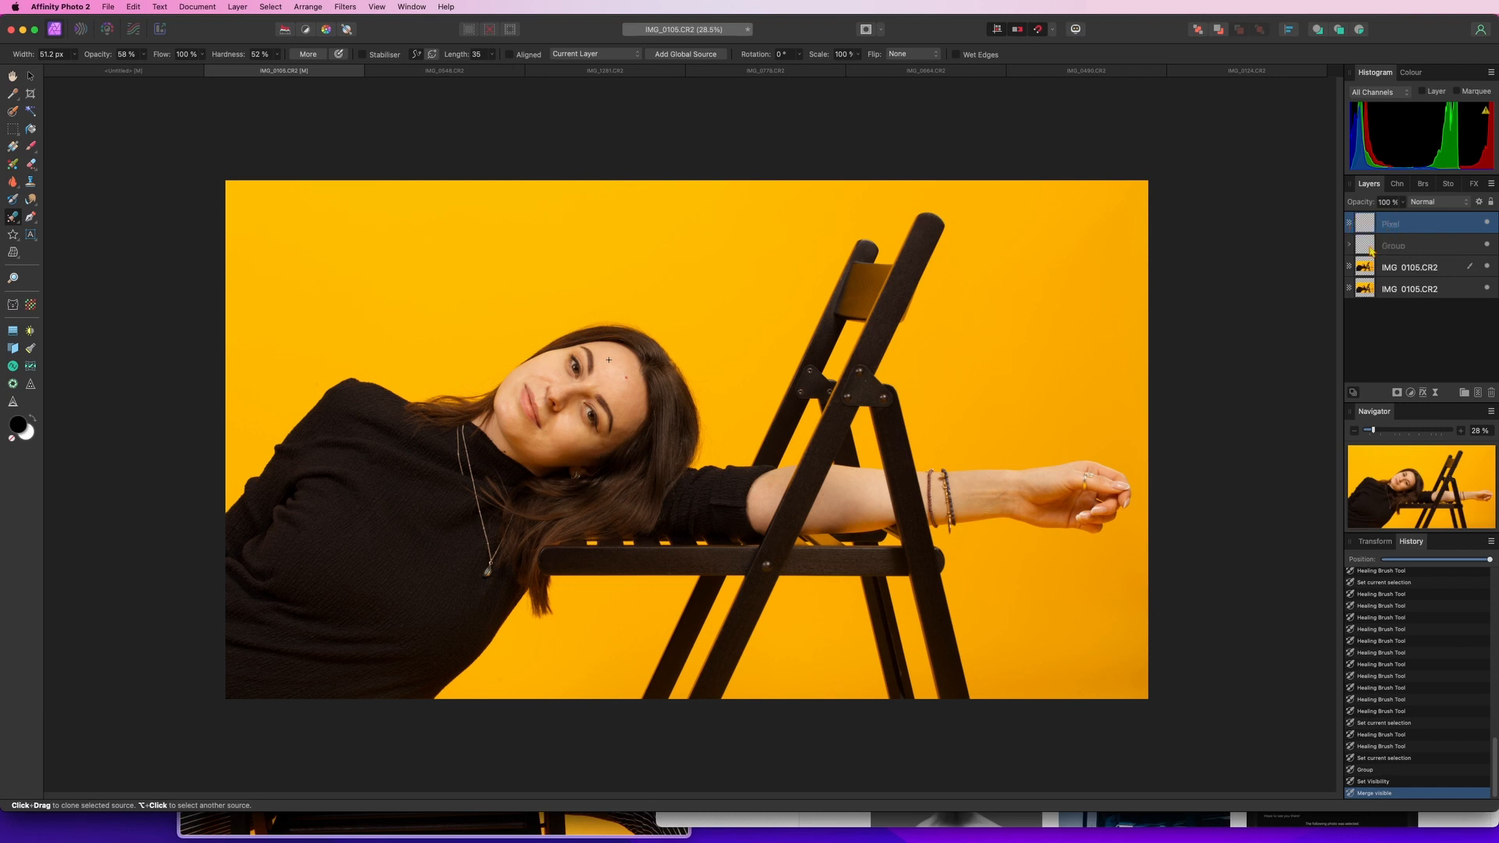
double_click(1410, 224)
type("M1")
key("Return")
Apply a High Pass sharpening filter to the M1 layer
left_click(345, 7)
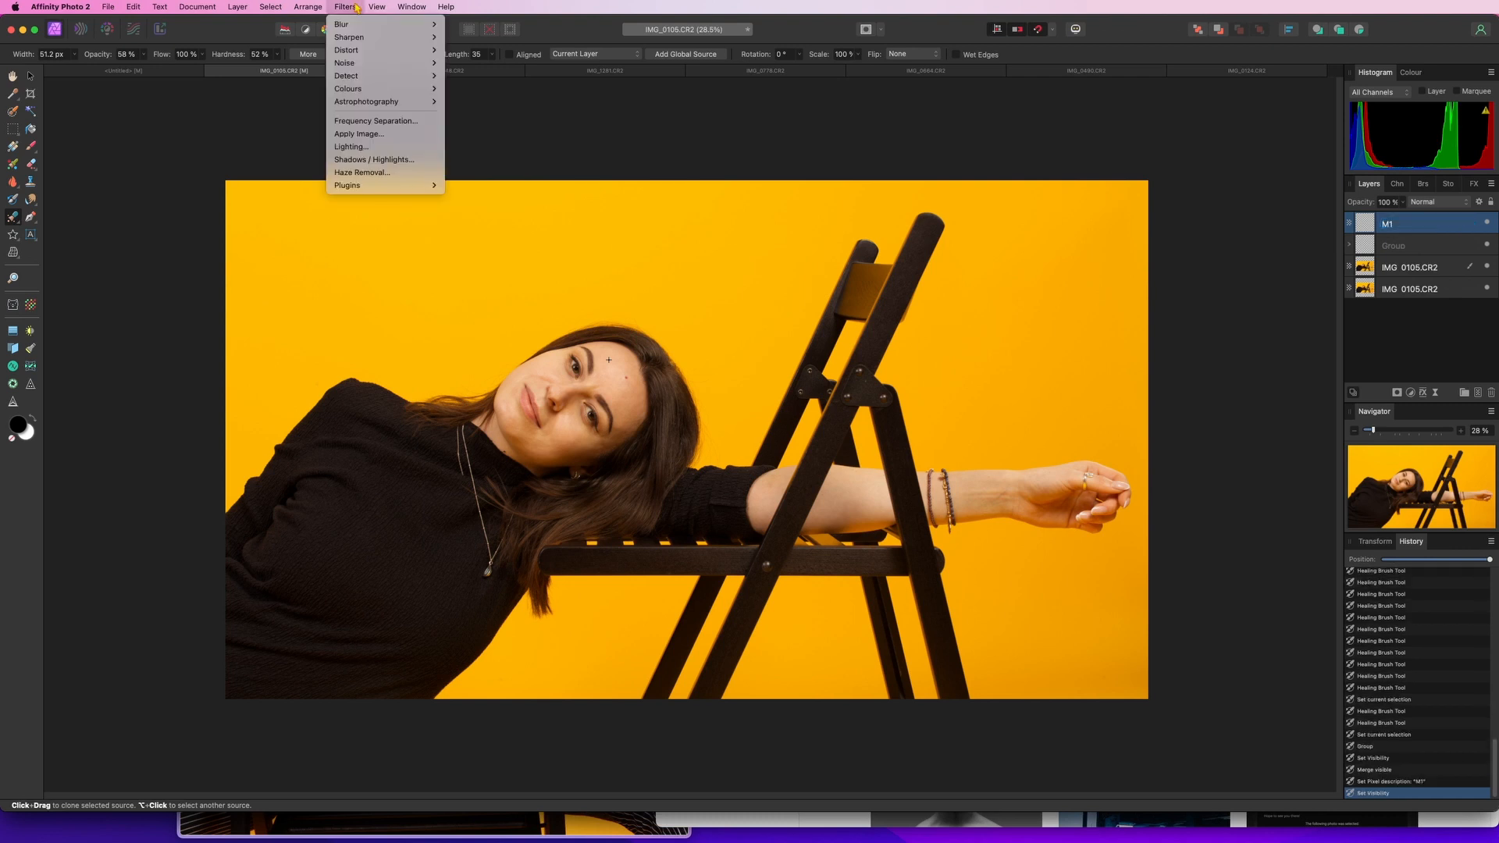
mouse_move(375, 37)
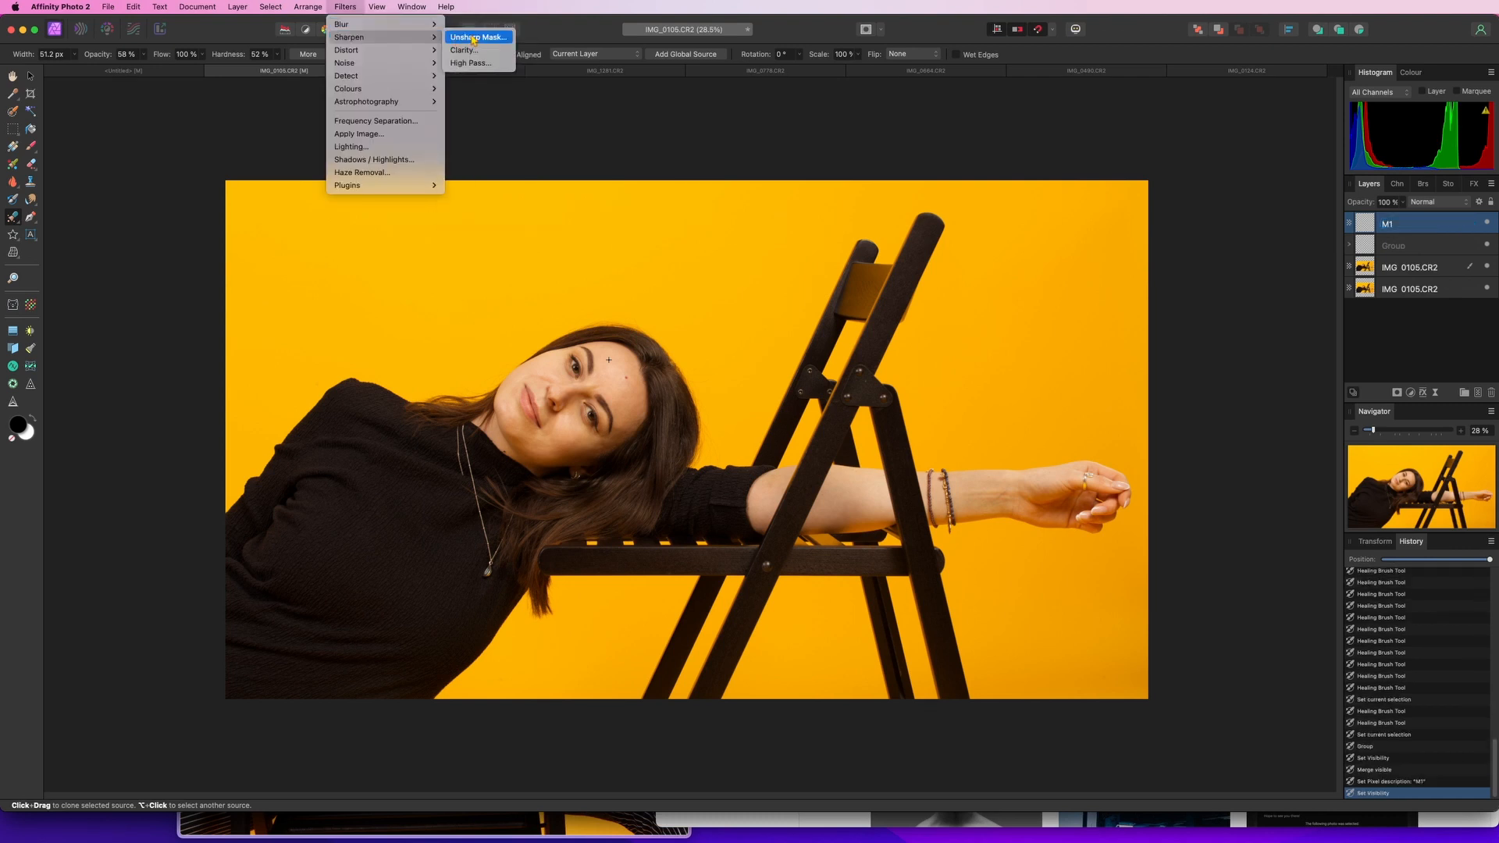
left_click(471, 62)
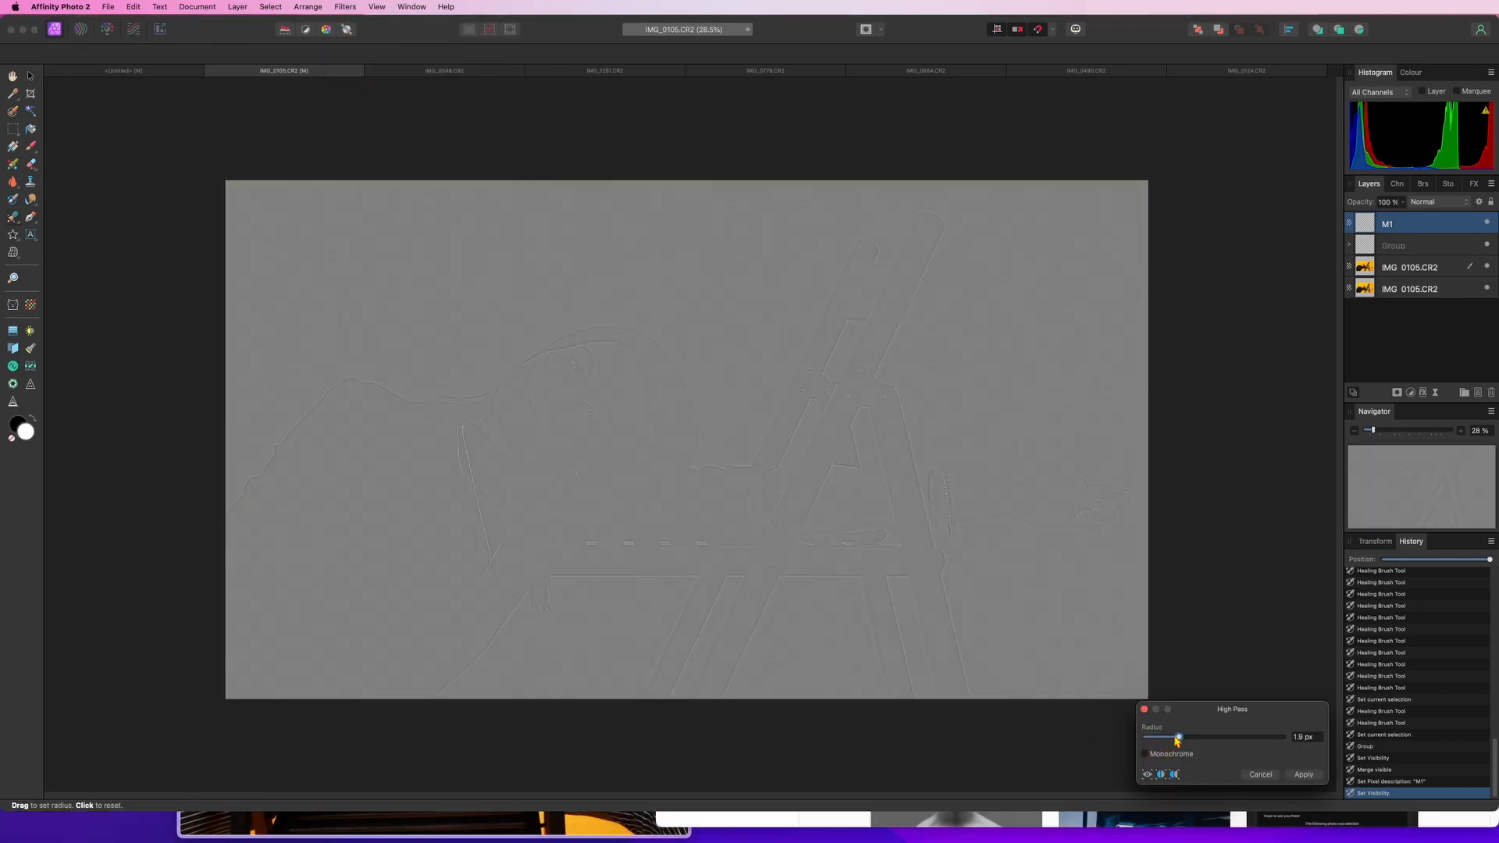
left_click_drag(1177, 739, 1175, 740)
mouse_move(1173, 746)
left_mouse_down()
mouse_move(1210, 742)
mouse_move(1170, 746)
mouse_move(1182, 744)
left_mouse_up()
left_click(1316, 775)
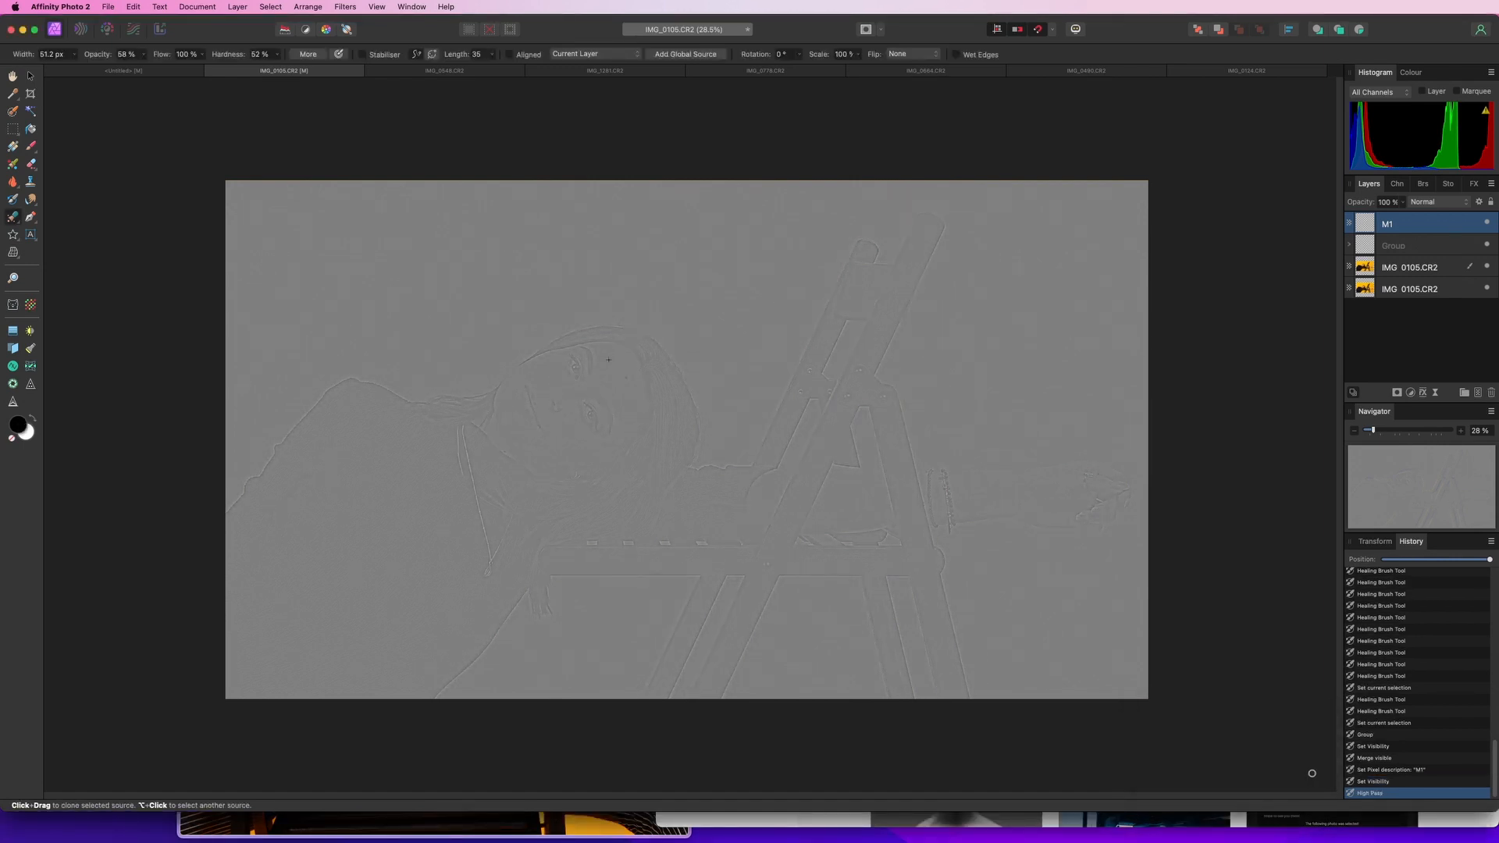
Set the M1 layer's blend mode to Linear Light and toggle its visibility to compare the sharpening
left_click(1424, 203)
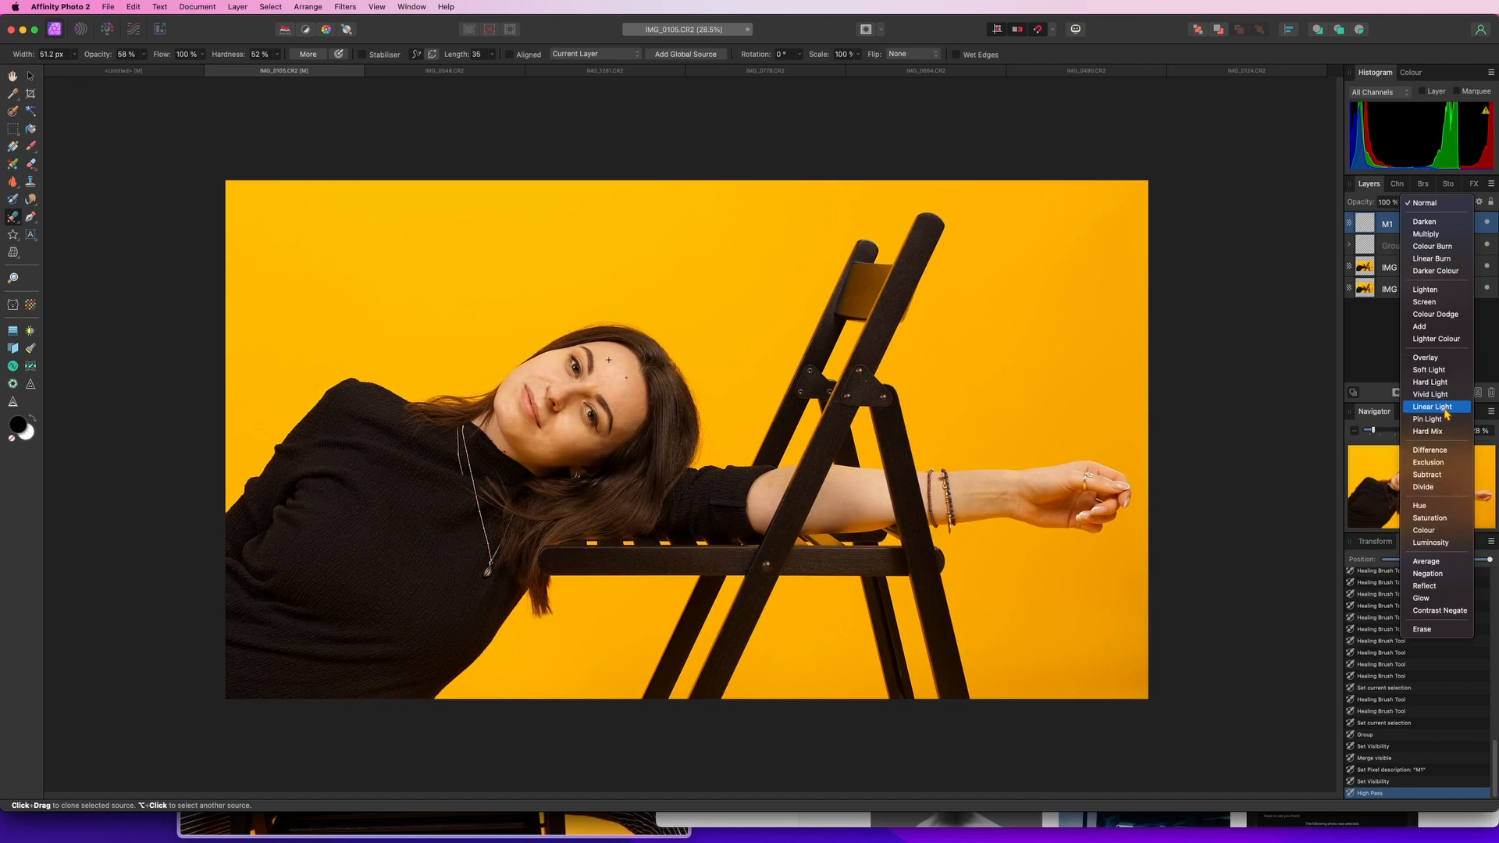
left_click(1433, 407)
scroll(559, 413, "up", 5)
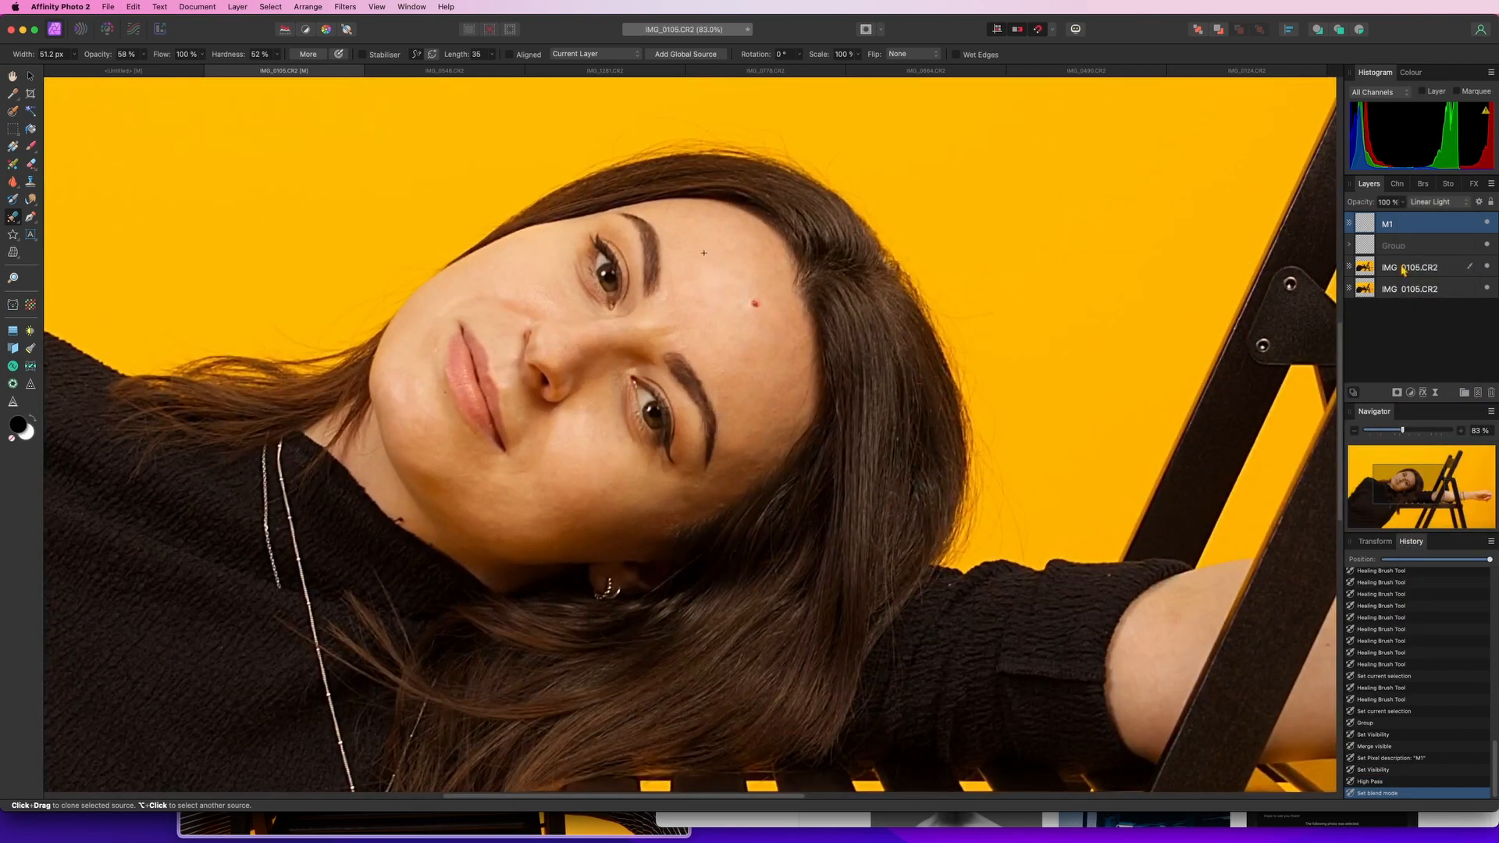
left_click(1488, 225)
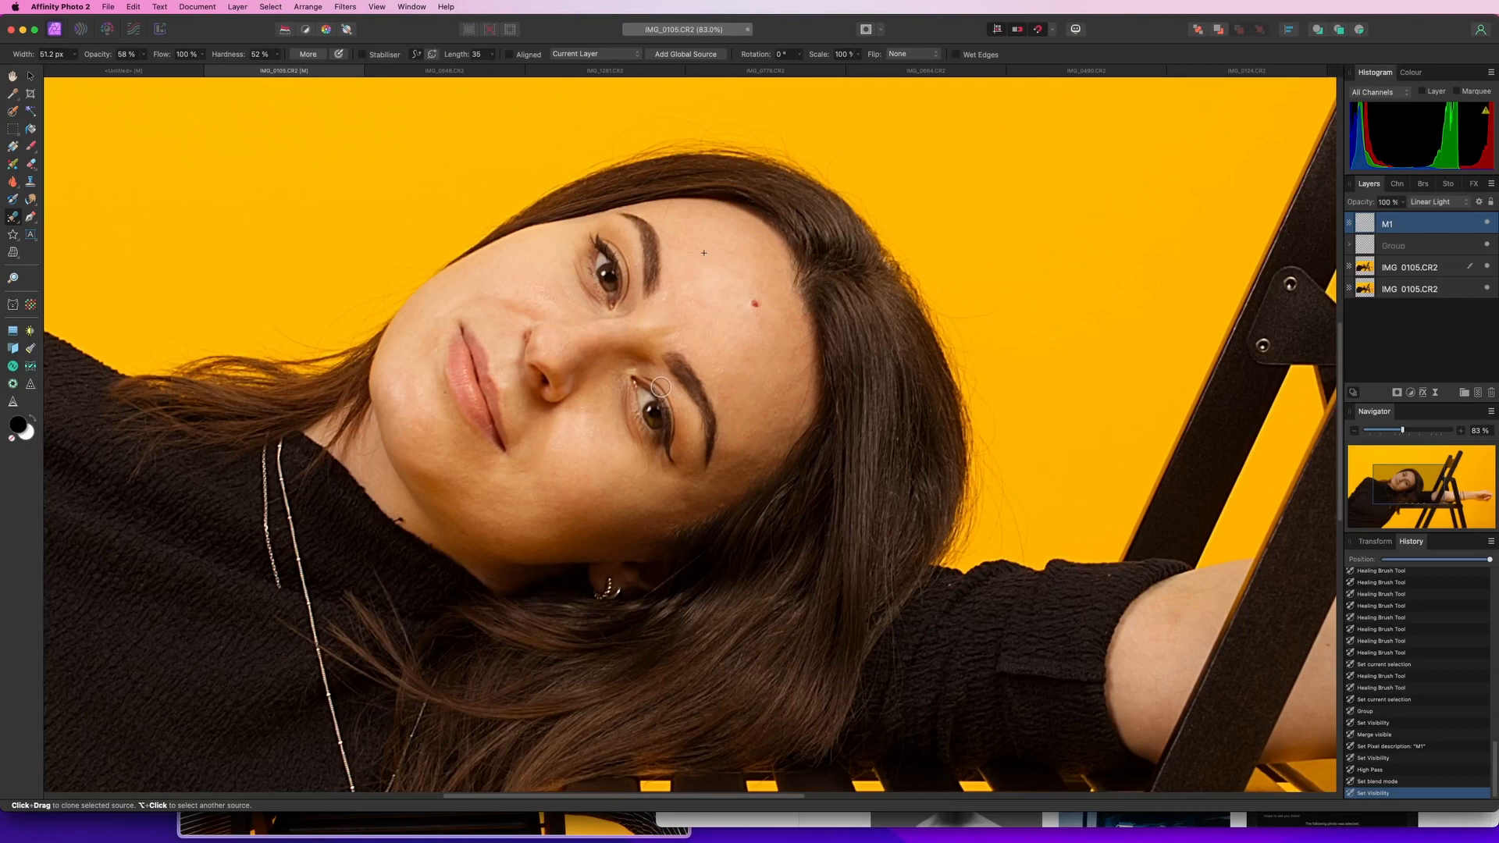
scroll(656, 389, "down", 3)
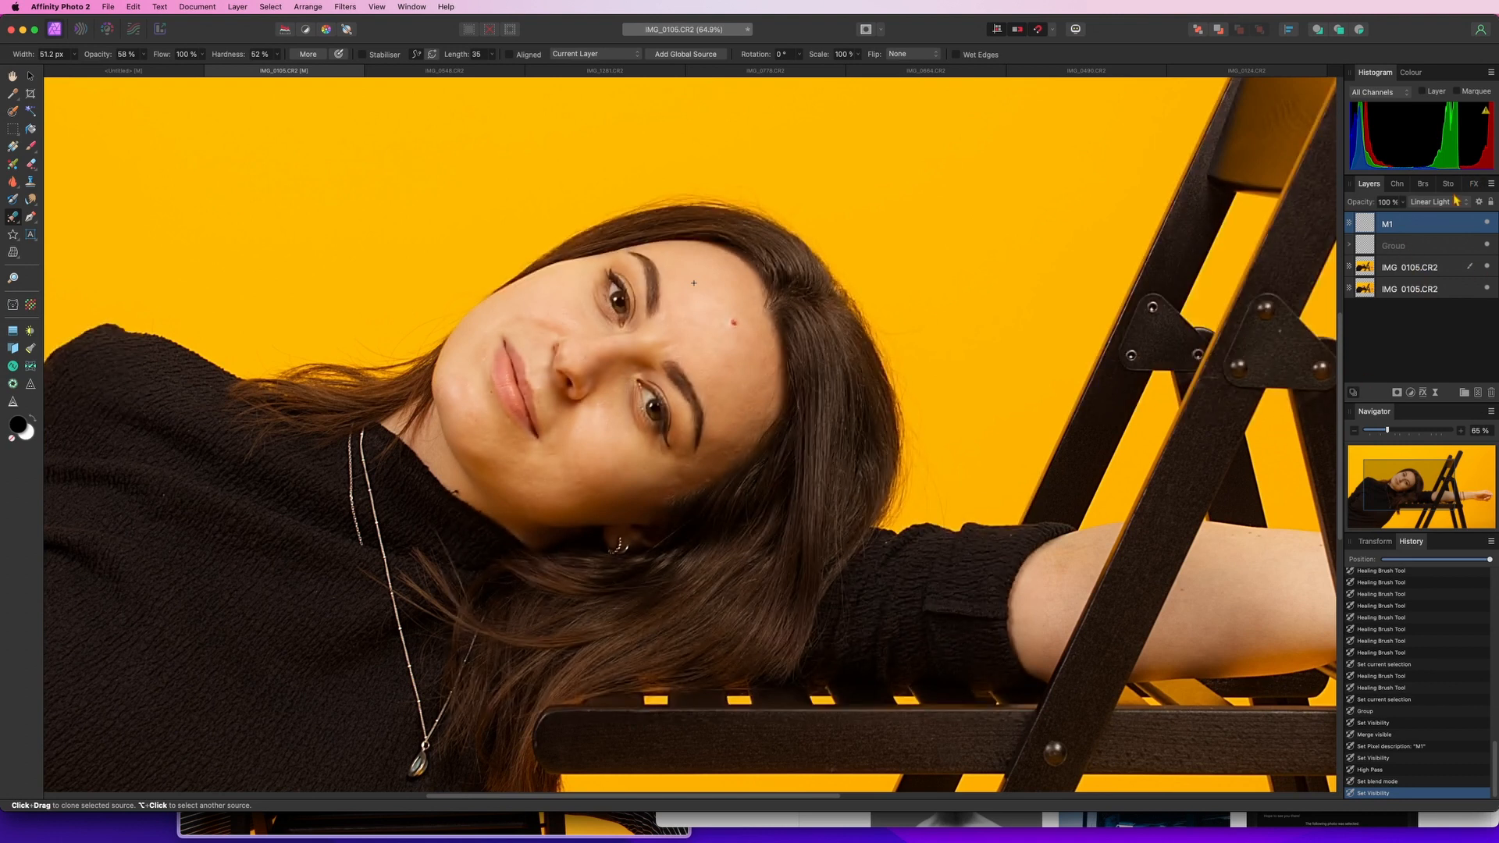
Reduce the M1 layer's opacity to 73%
left_click(1403, 203)
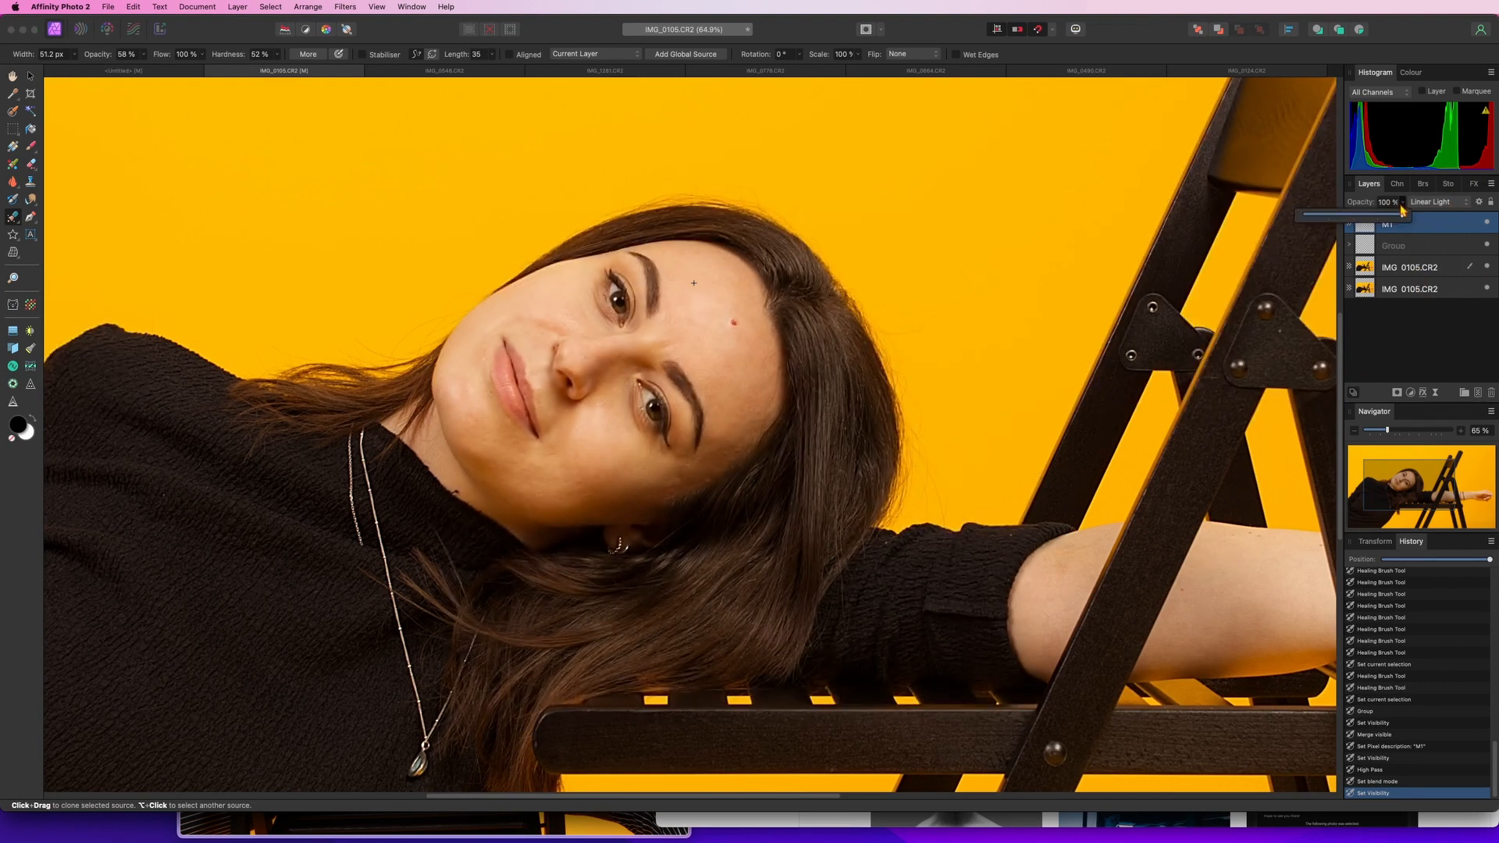
left_click_drag(1402, 214, 1374, 224)
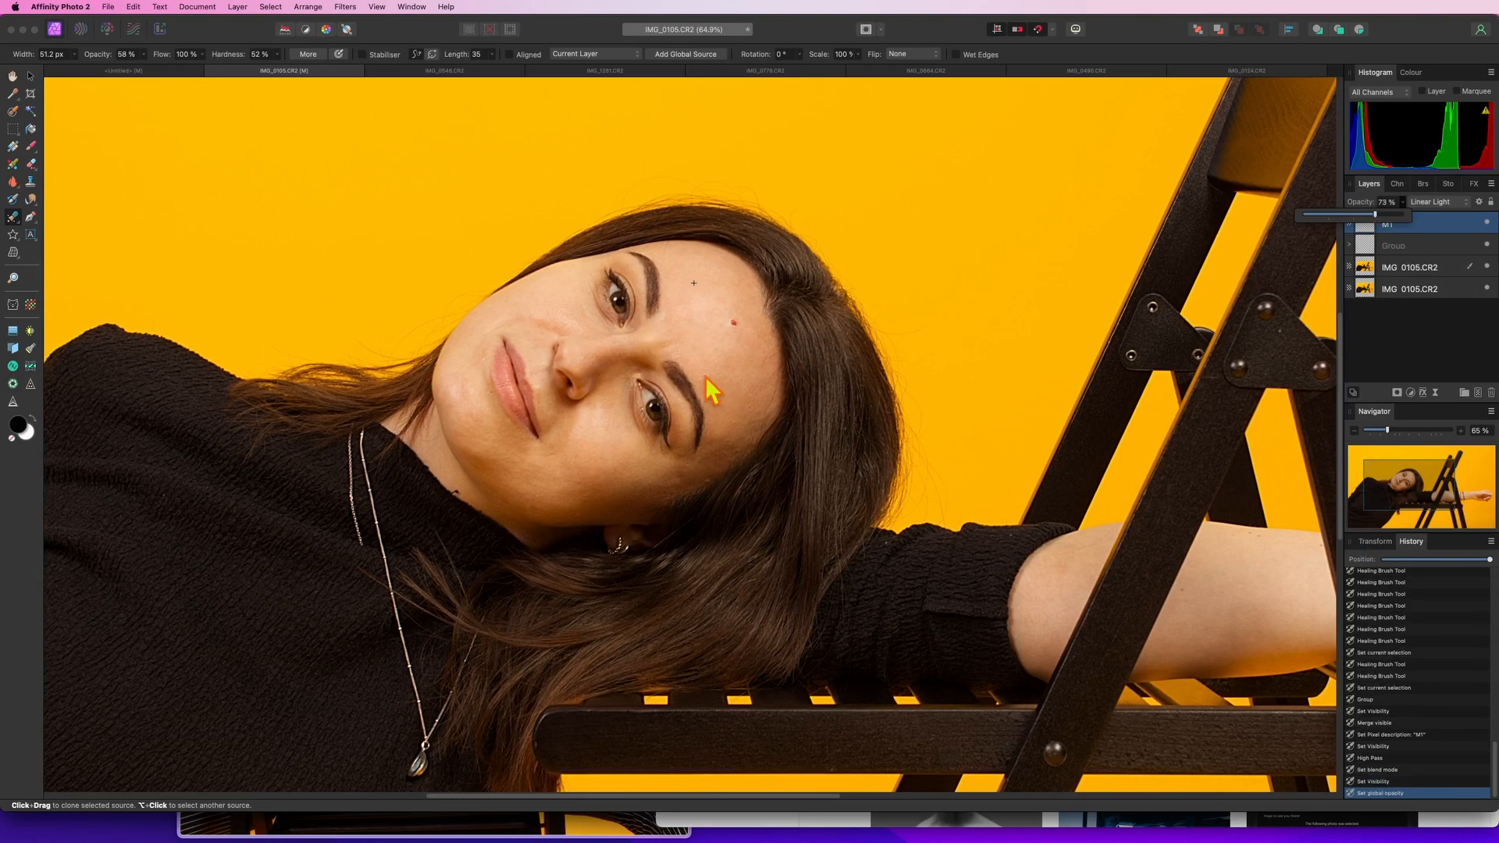
scroll(652, 415, "down", 5)
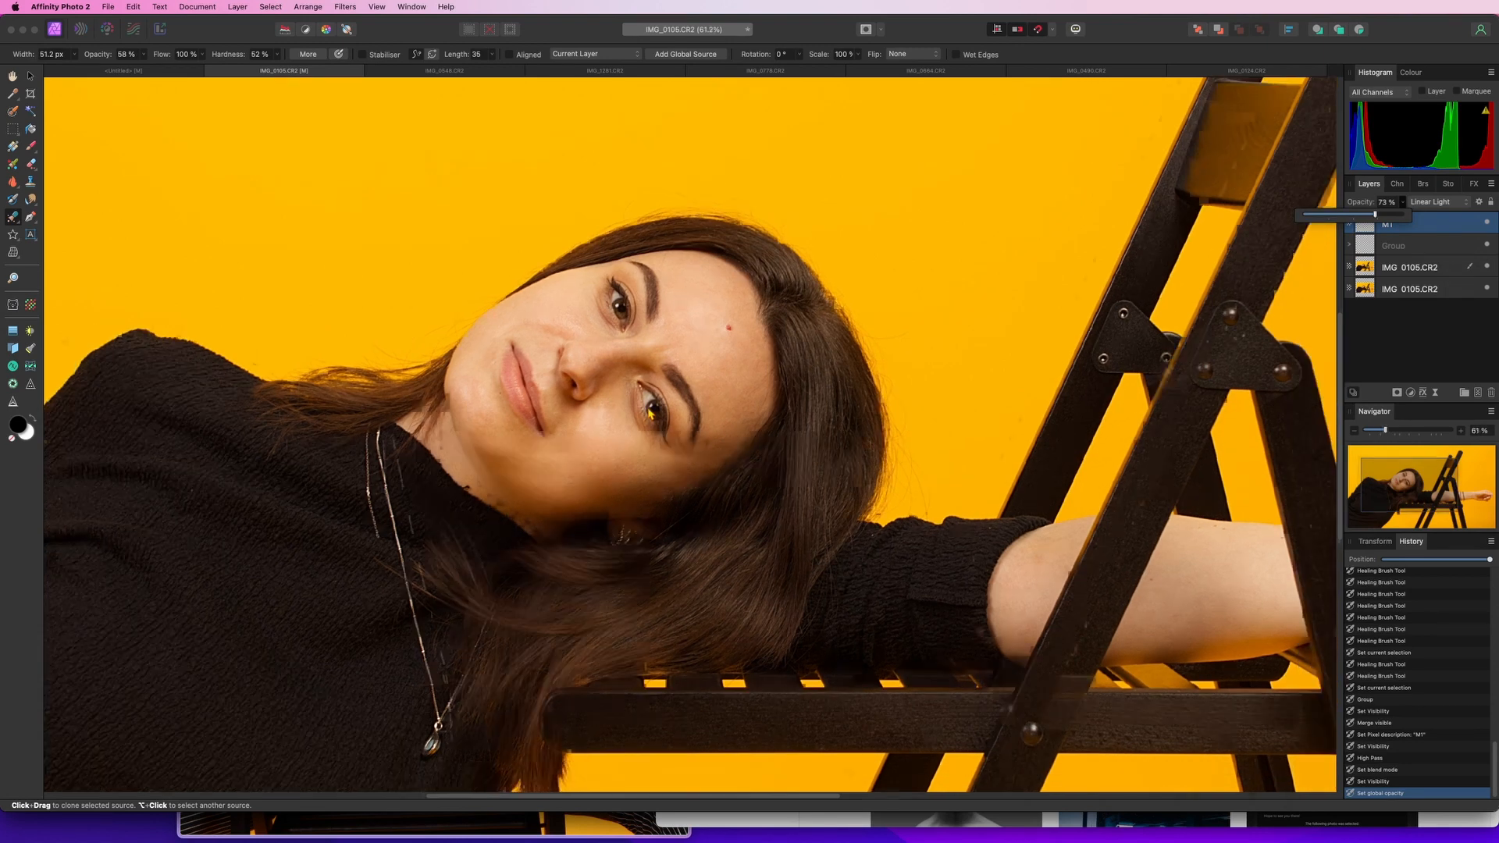
scroll(650, 414, "down", 1)
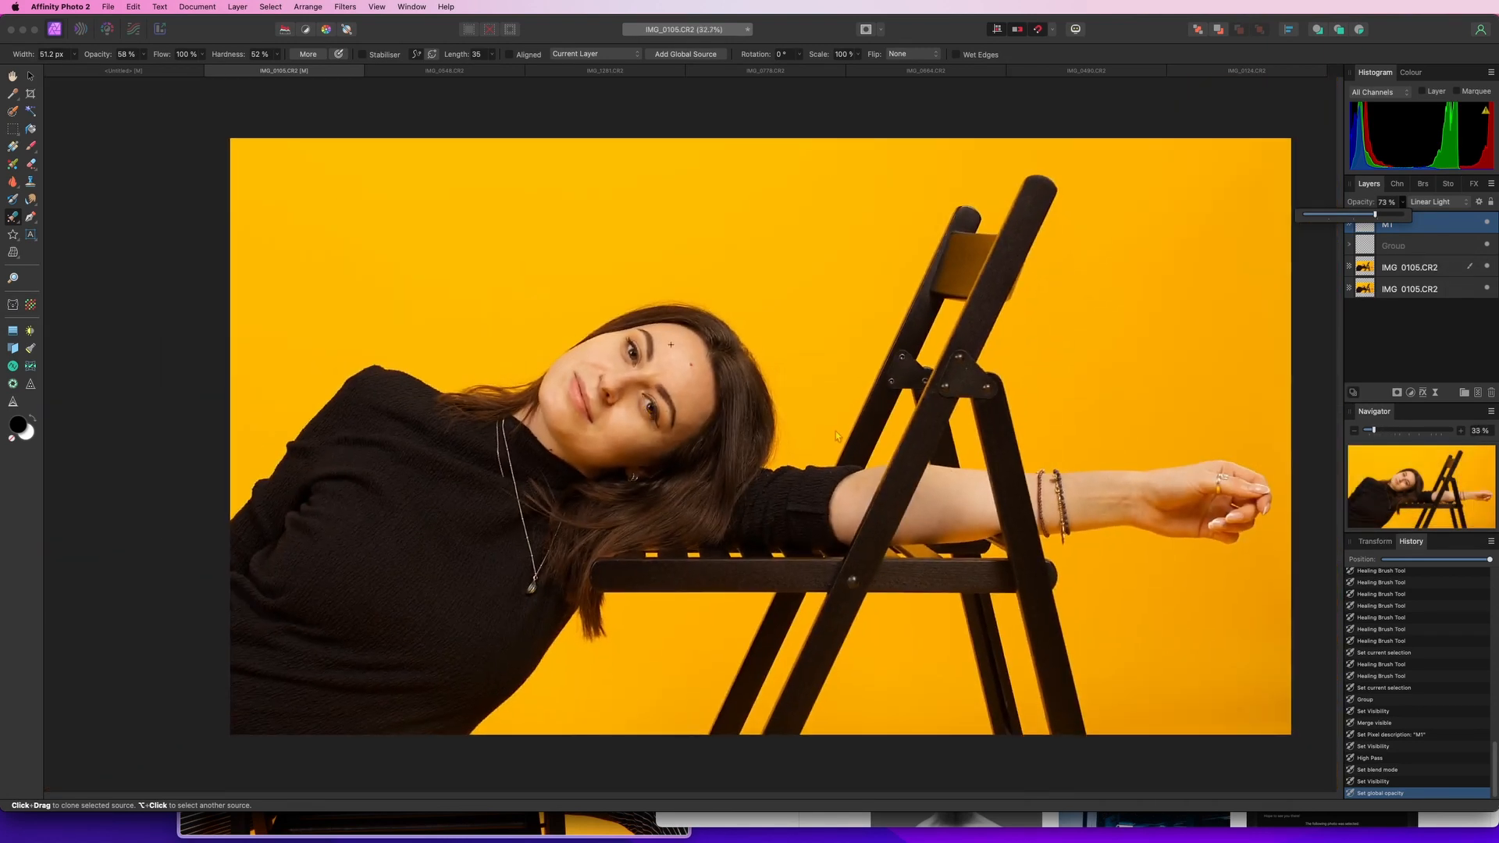
Switch to the IMG_0548.CR2 document and develop the RAW image into a pixel layer
left_click_drag(845, 427, 755, 425)
left_click(1456, 336)
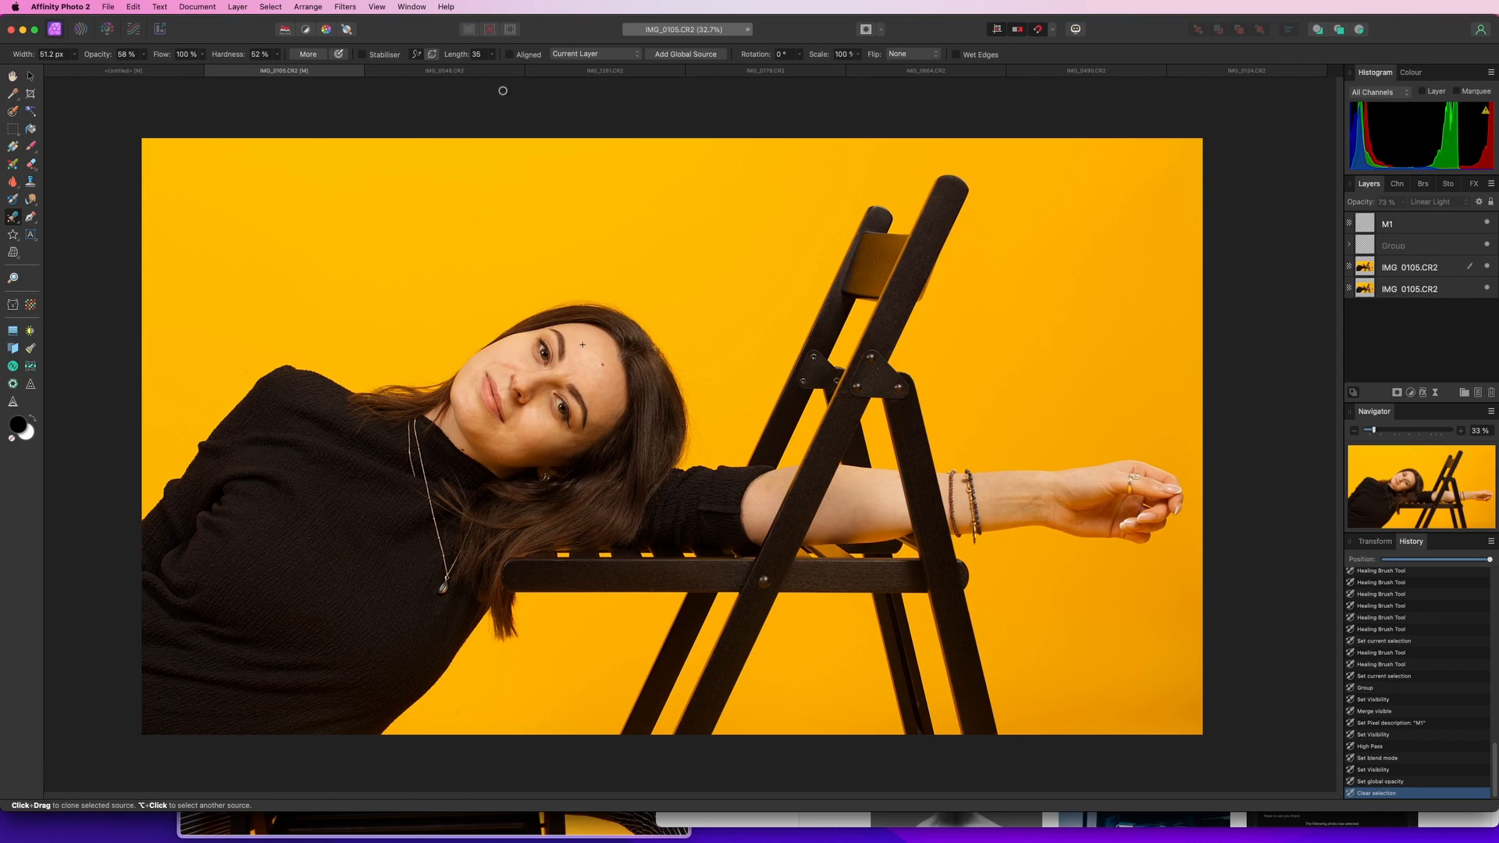
left_click(436, 73)
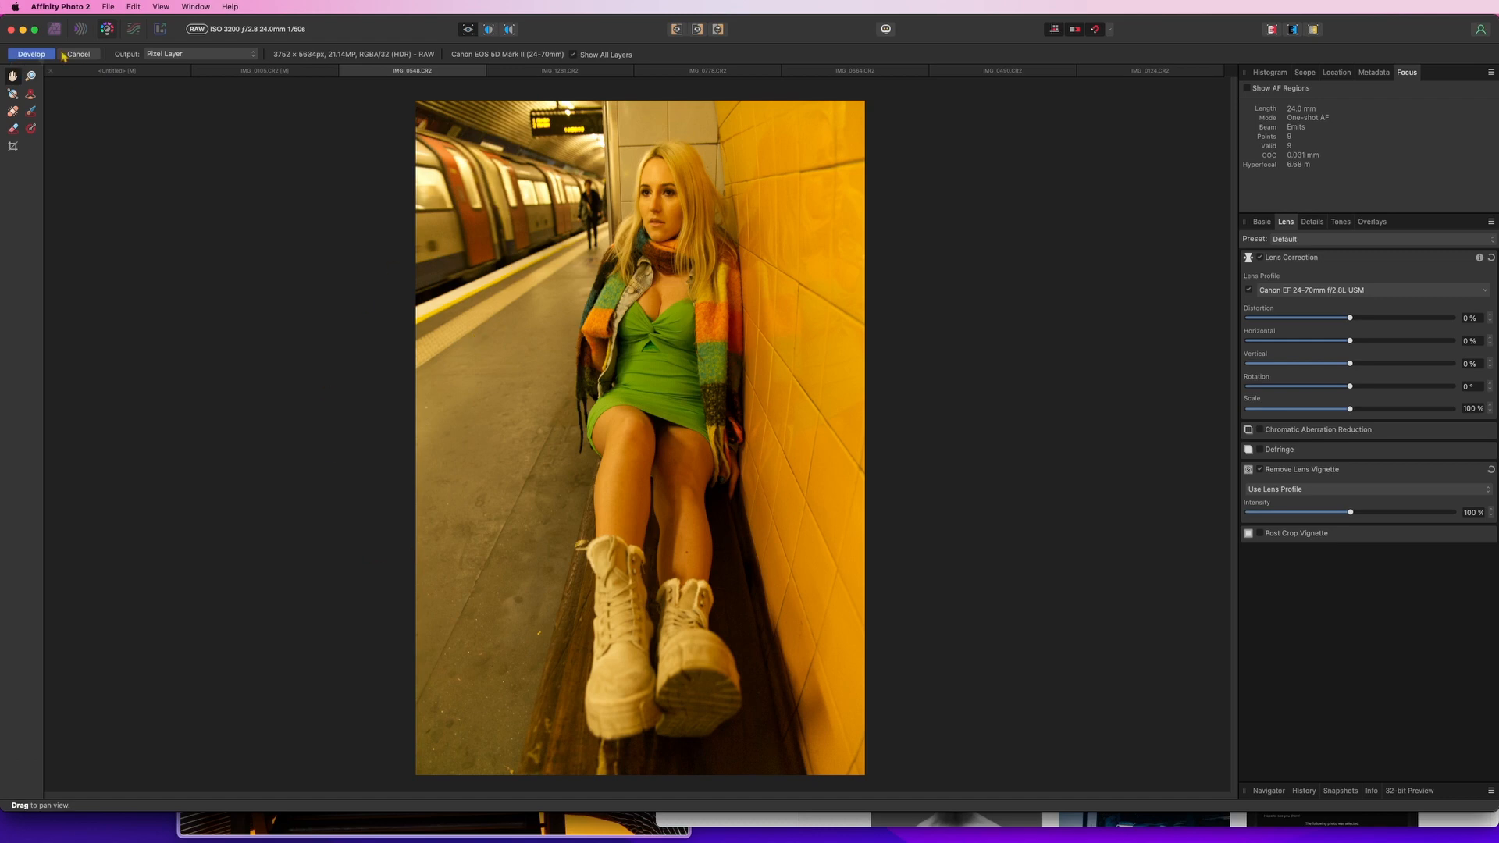
left_click(35, 54)
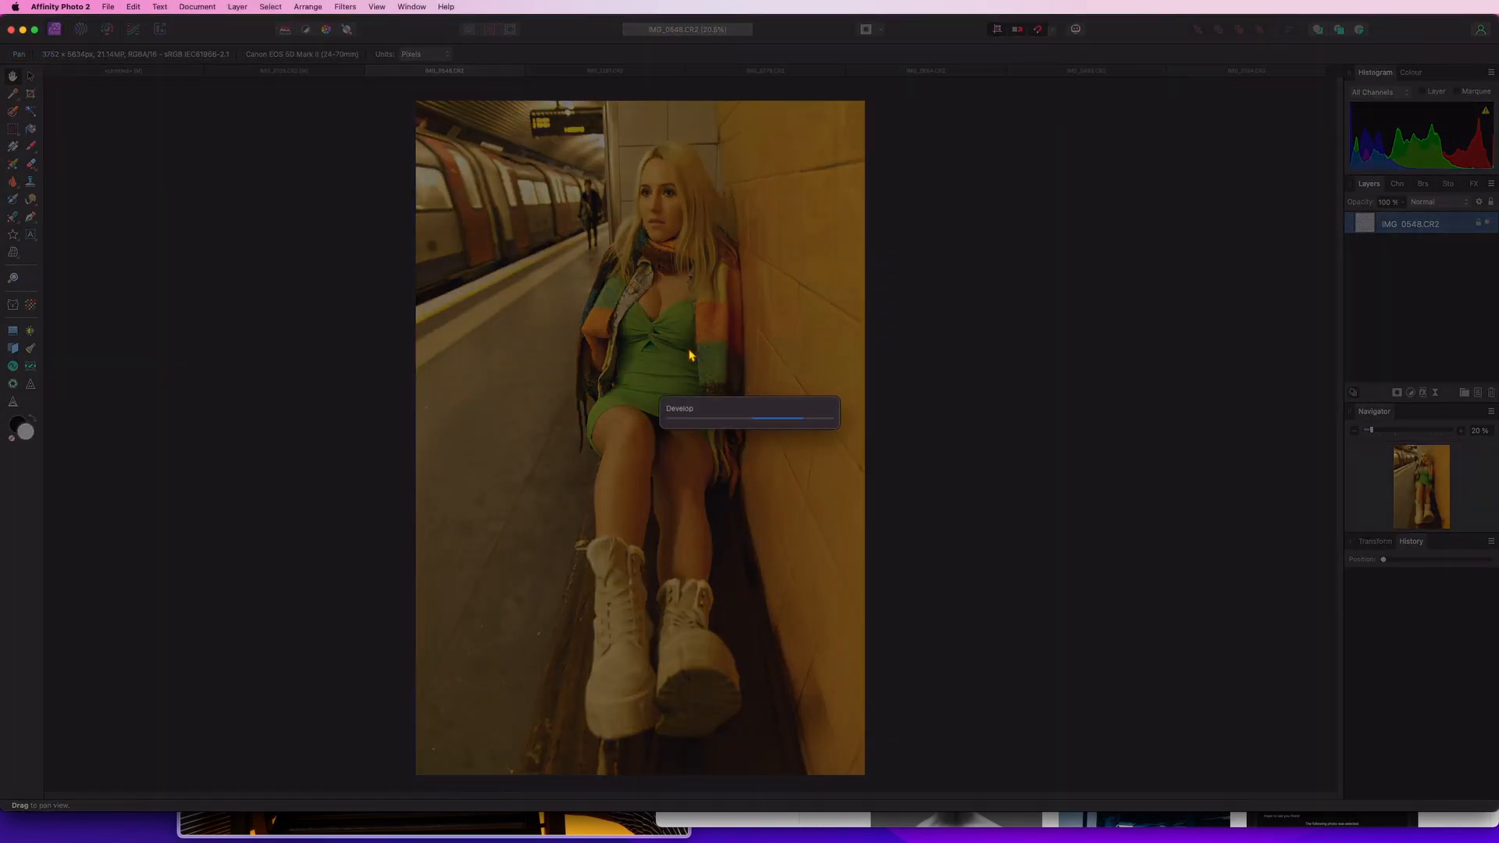
Duplicate the layer and apply a 100 px Zoom Blur centred on the tunnel's vanishing point behind the woman
key("super+j")
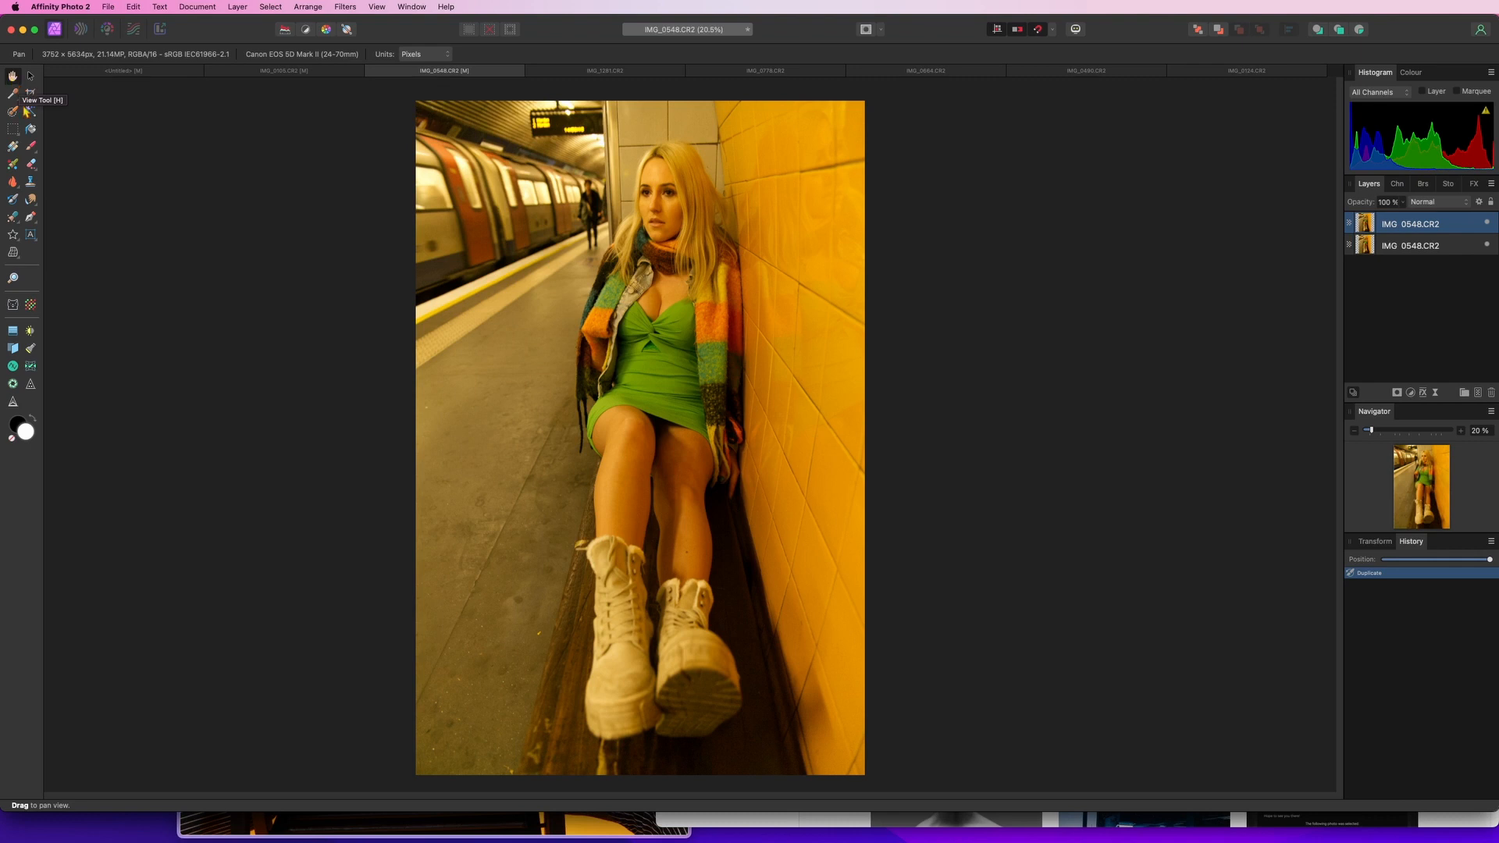
left_click(345, 6)
mouse_move(375, 25)
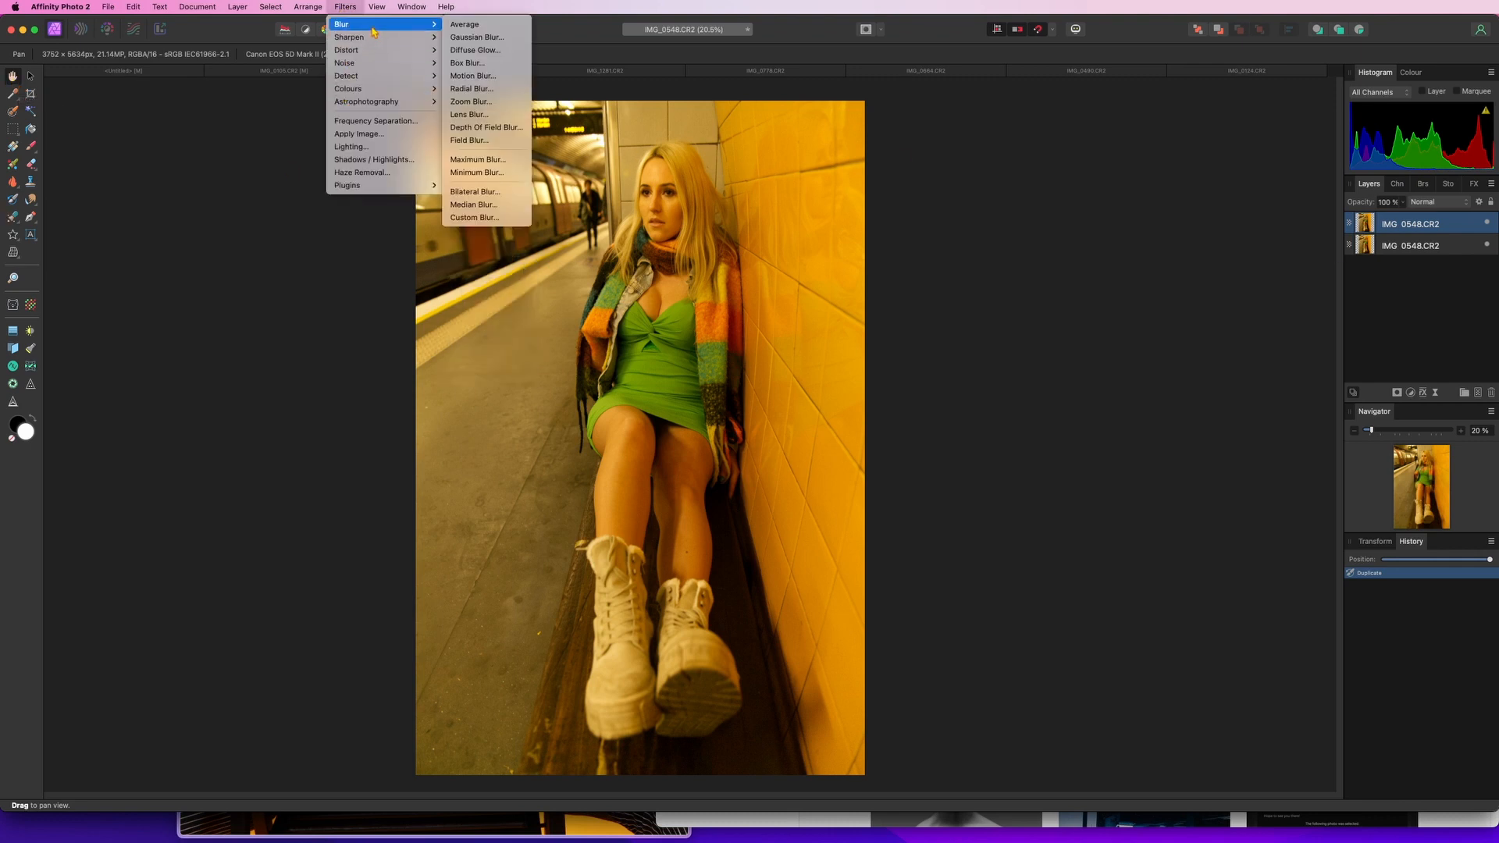
left_click(471, 101)
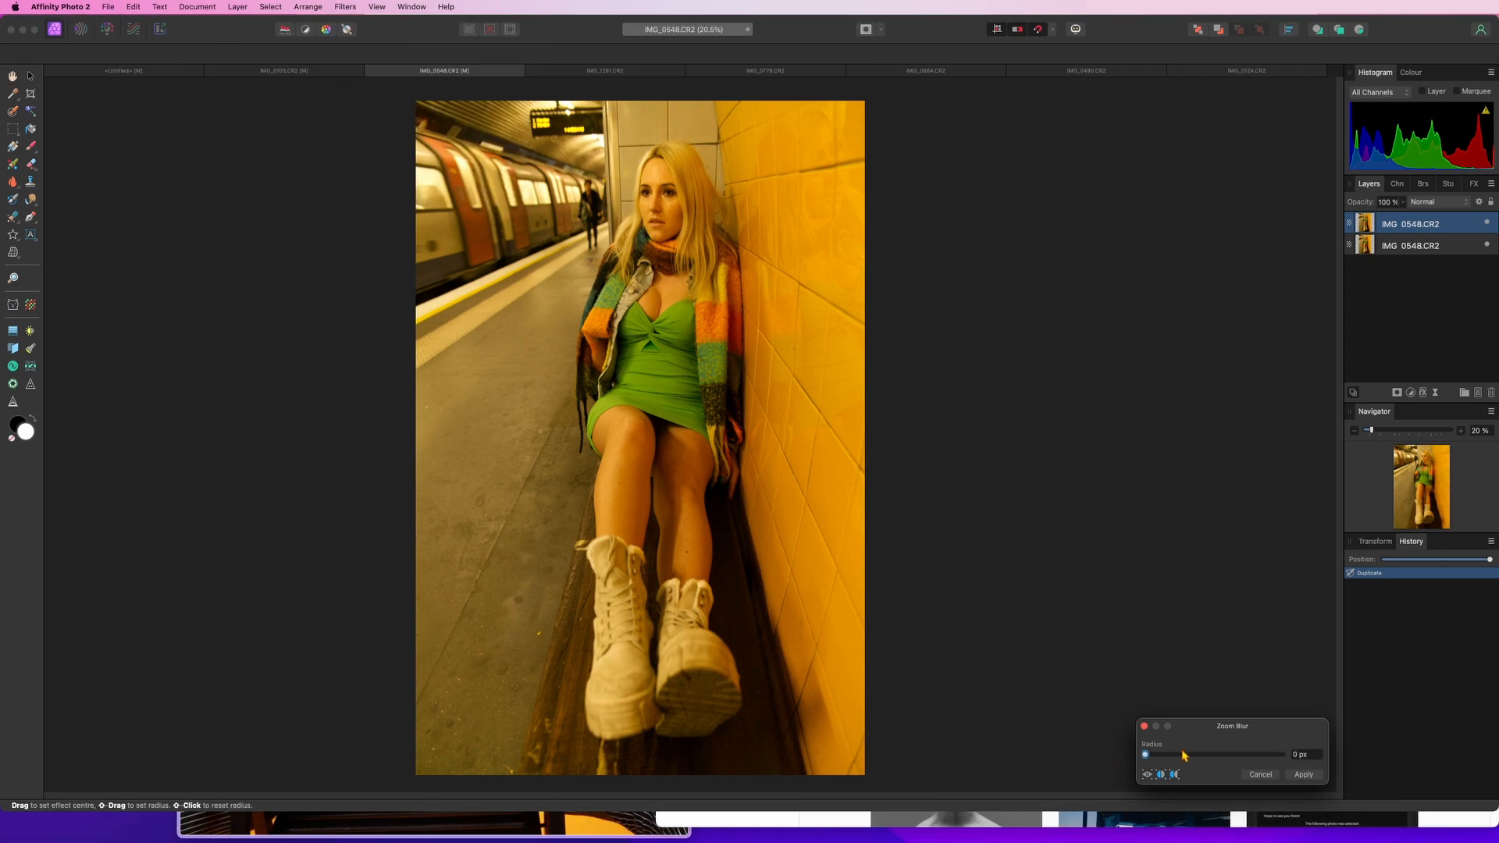
left_click_drag(1184, 755, 1283, 755)
left_click(614, 187)
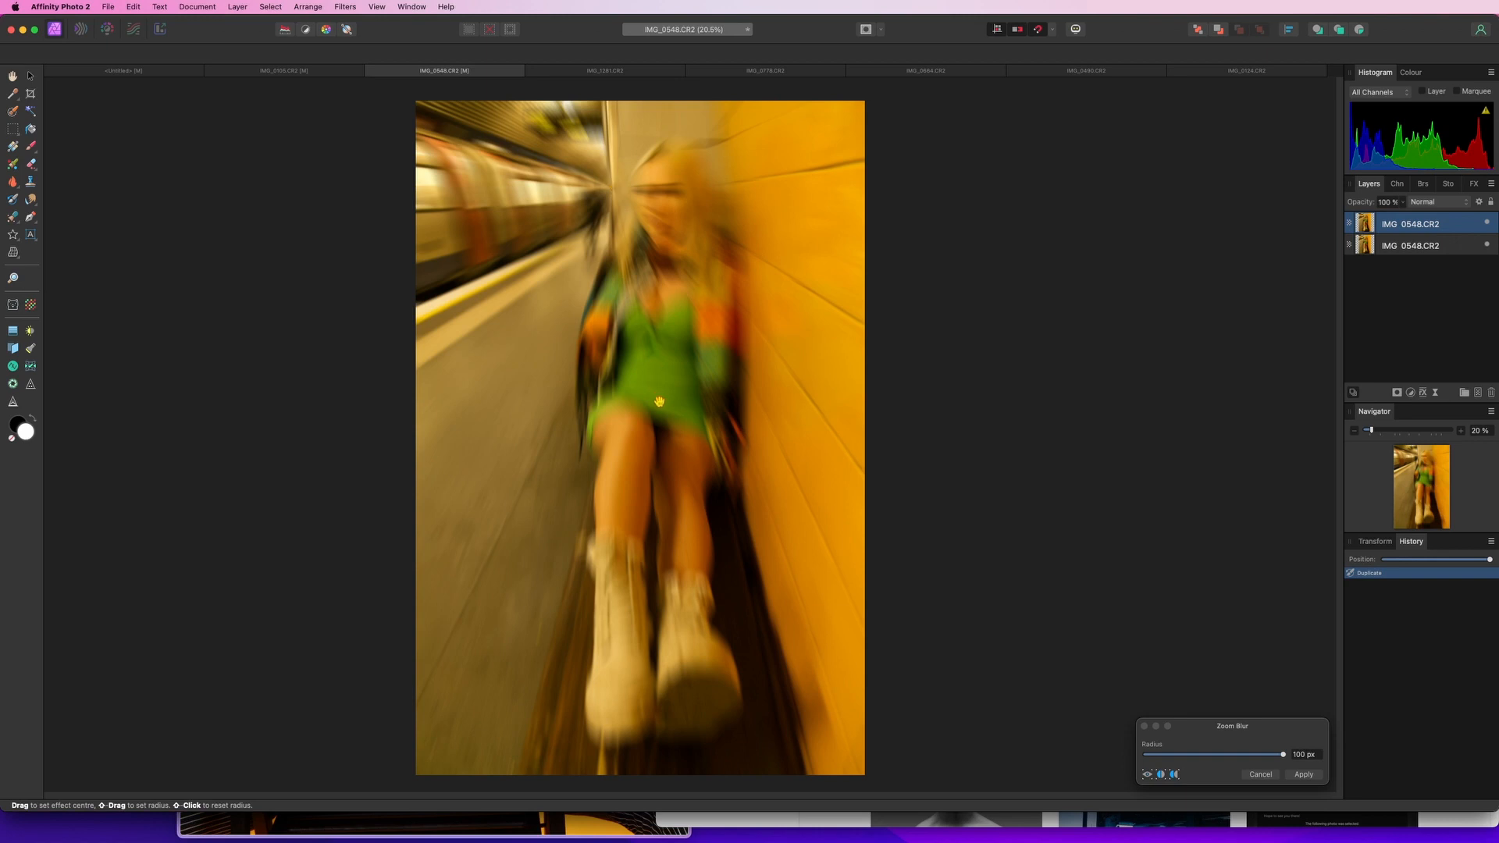
left_click(610, 197)
mouse_move(610, 192)
left_mouse_down()
mouse_move(477, 232)
mouse_move(151, 250)
left_mouse_up()
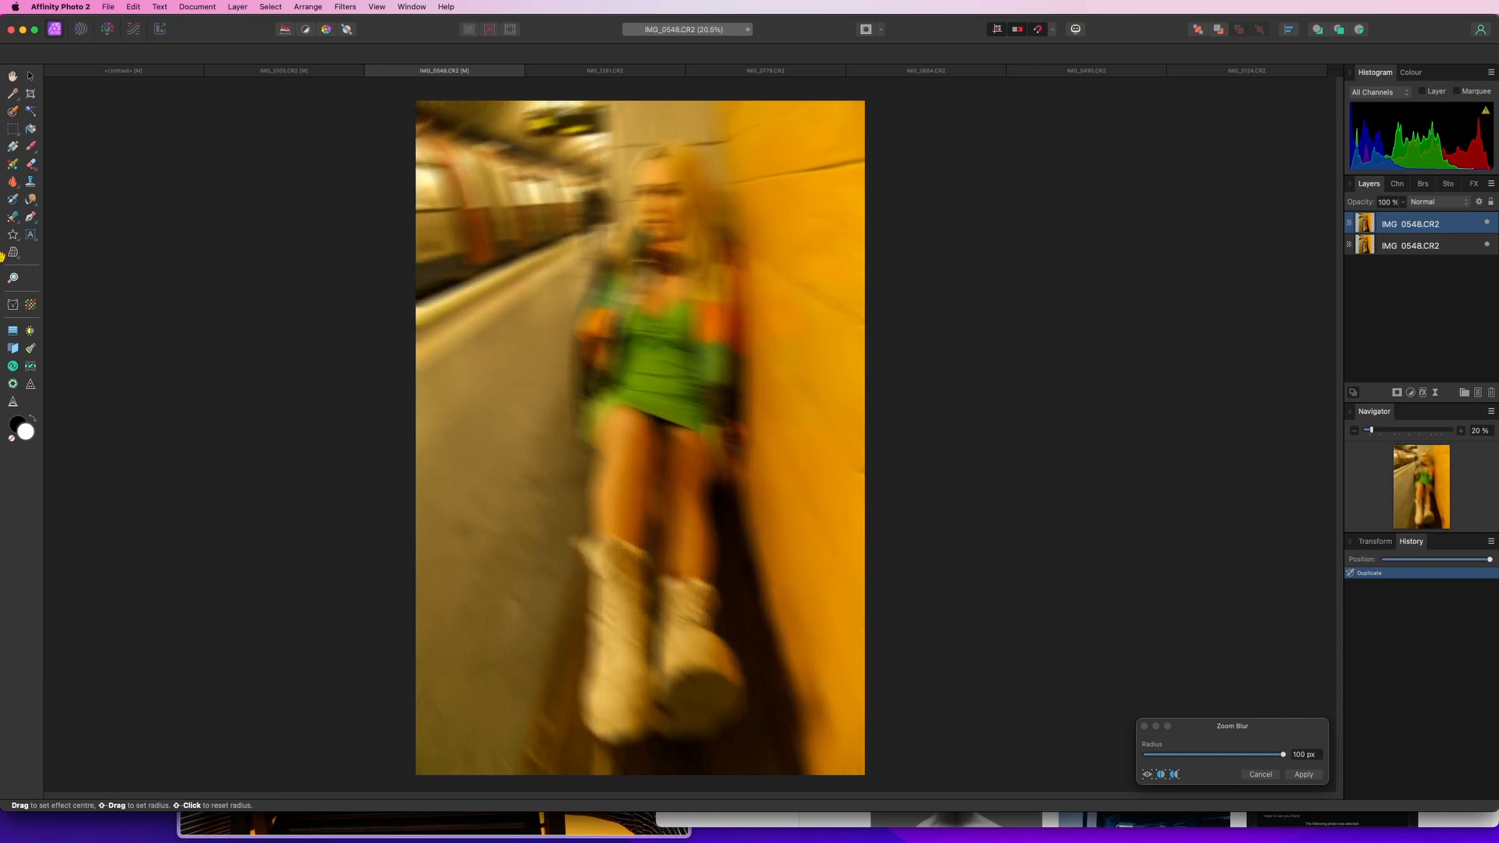
left_click_drag(2, 254, 614, 192)
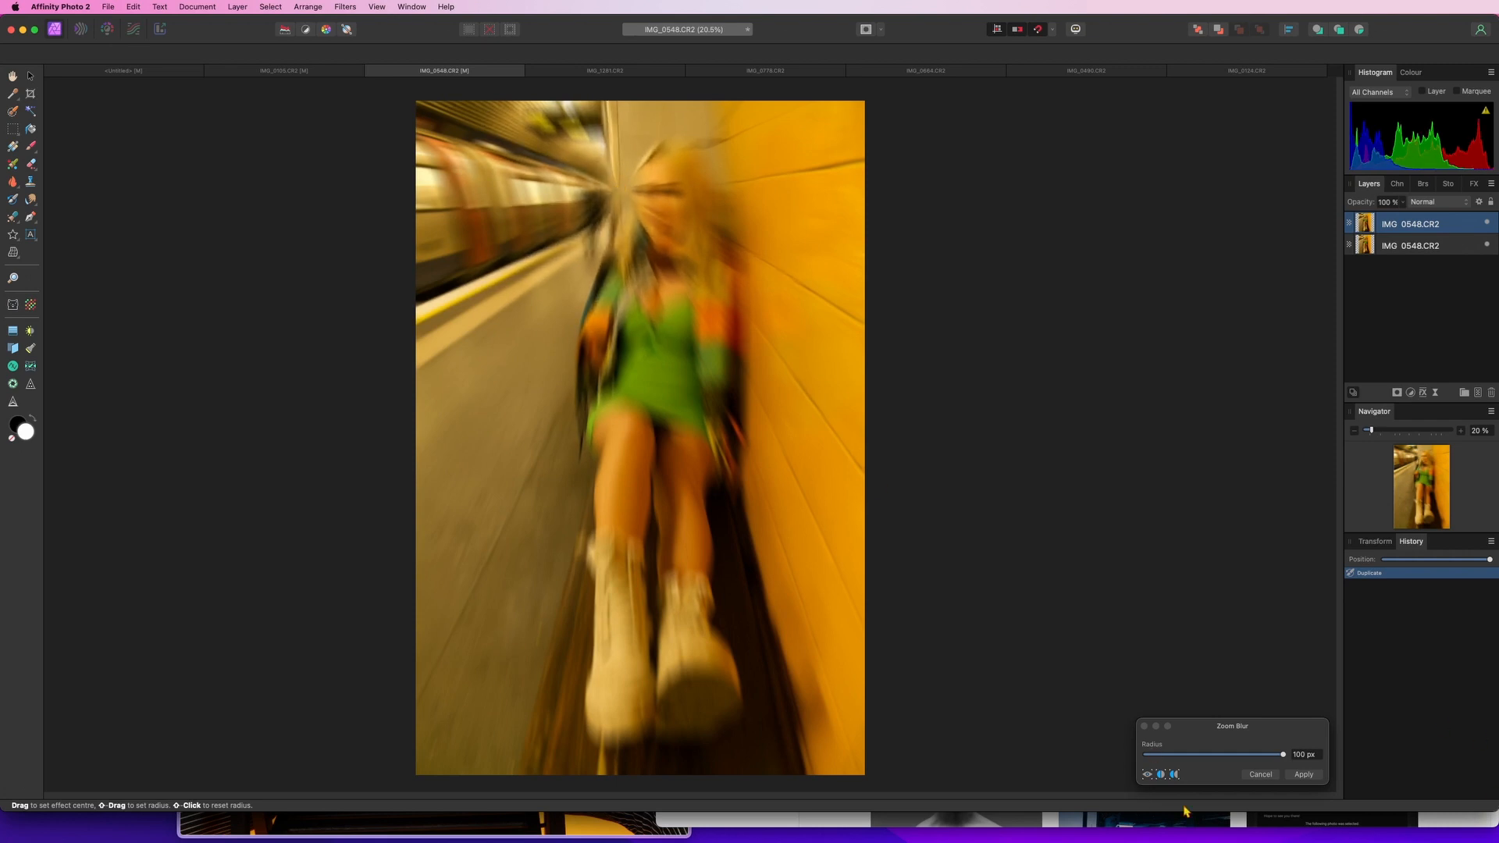
left_click(1304, 775)
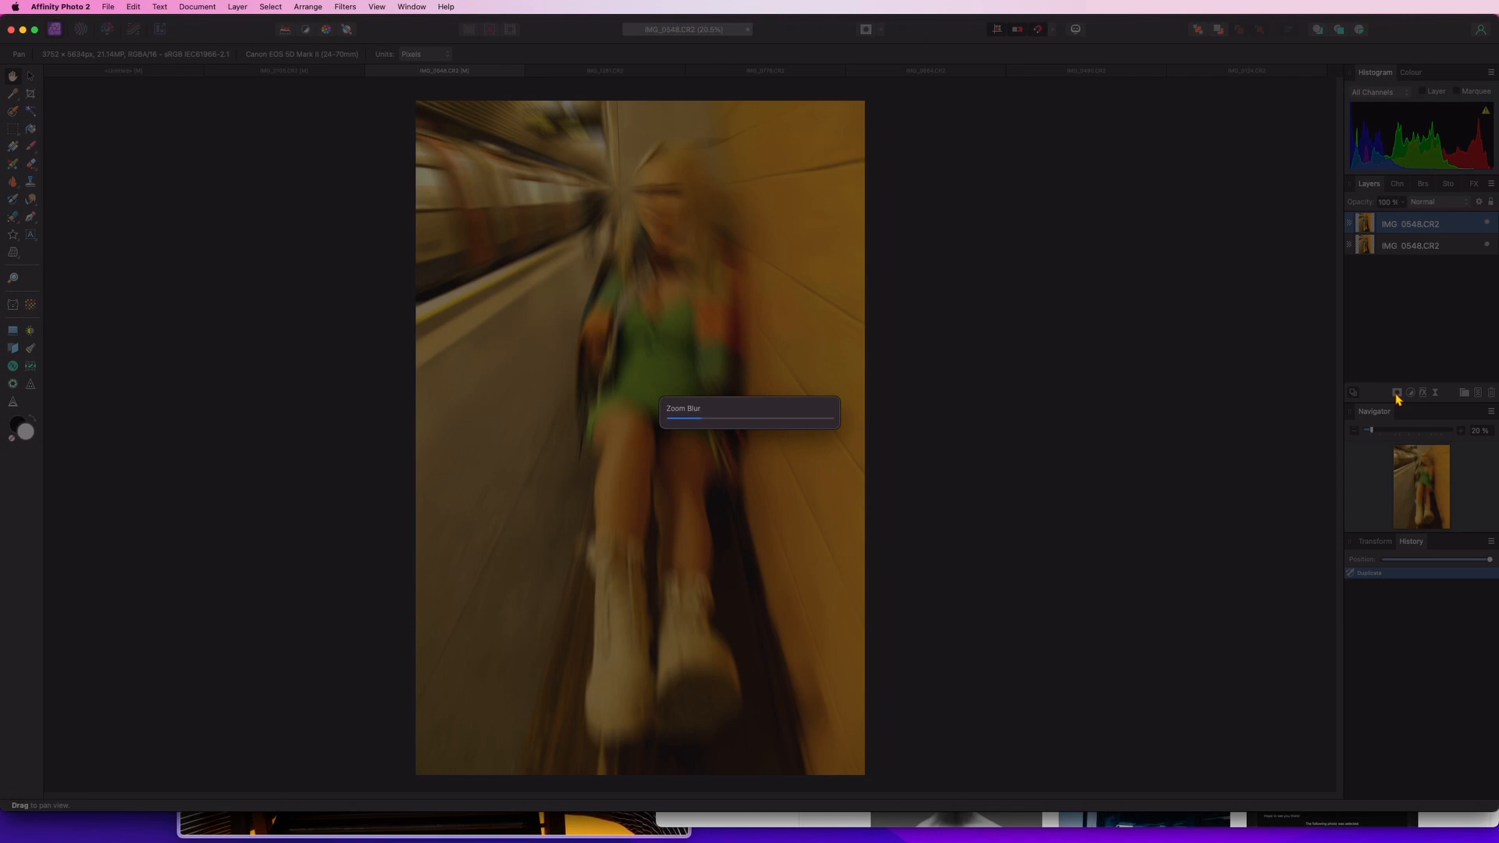
Add an empty mask to the blurred layer and set up a large soft brush with white as the colour
left_click(1397, 393)
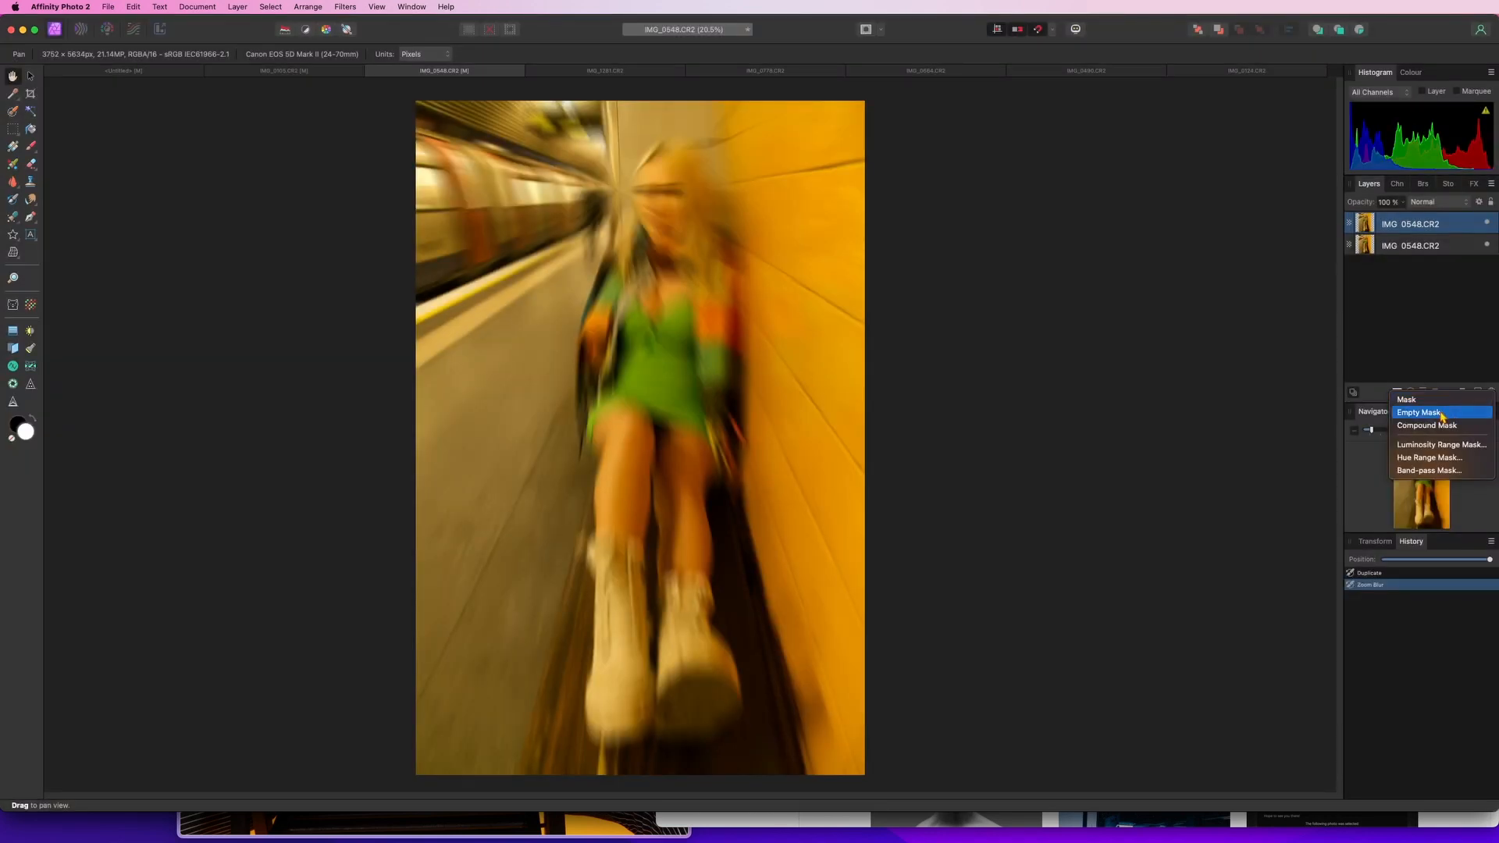
left_click(1419, 412)
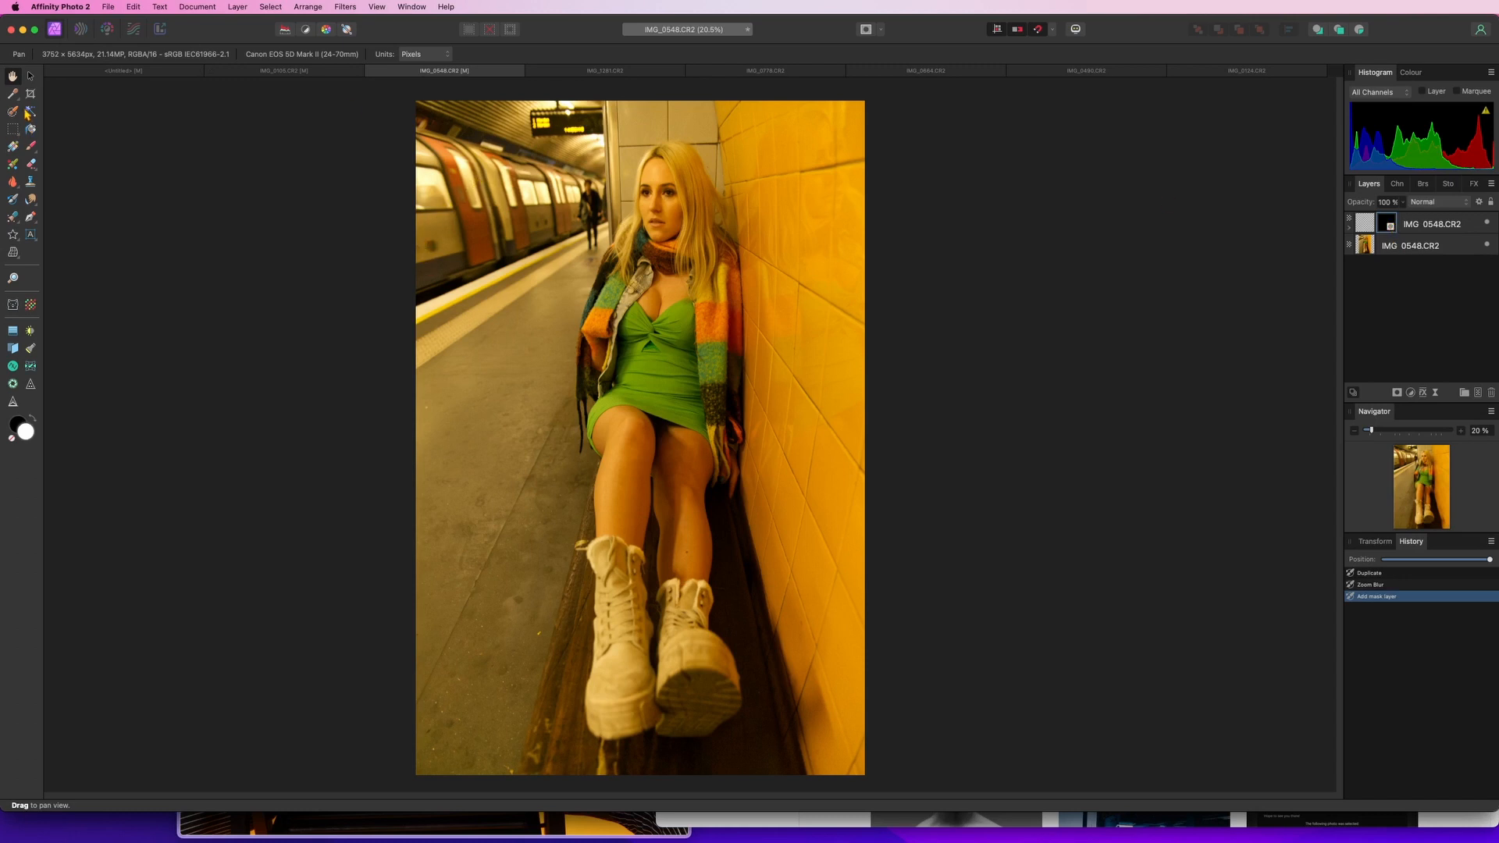
key("b")
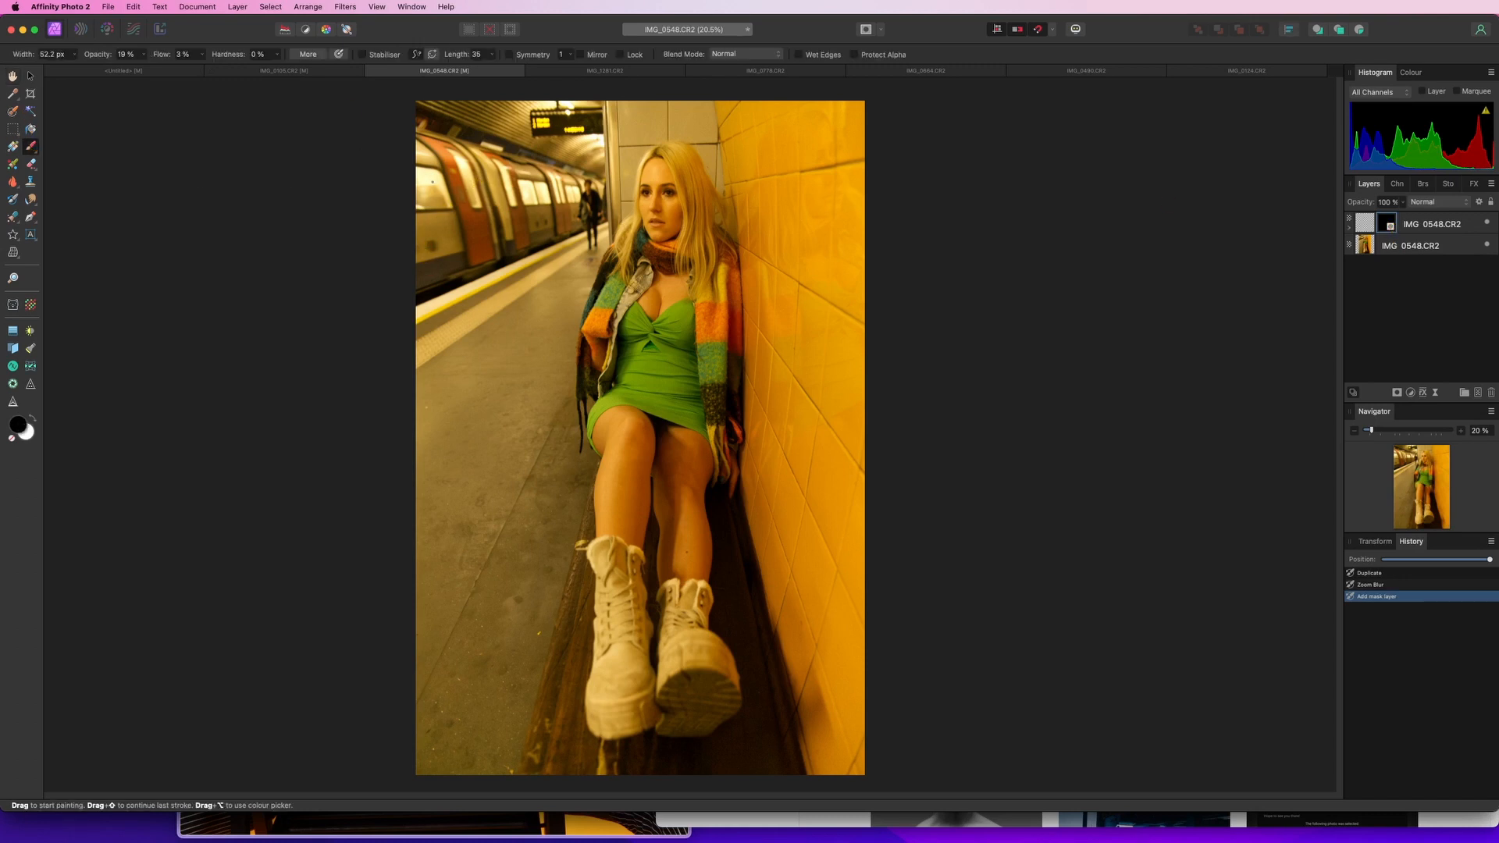
key("]")
key("]")
key("]")
key("]")
key("]")
key("]")
key("]")
key("]")
key("]")
key("]")
key("]")
key("]")
key("]")
key("]")
key("]")
key("]")
key("]")
key("x")
Paint on the mask over the train at the upper left, raising brush opacity and flow to 100%
left_click_drag(433, 200, 508, 214)
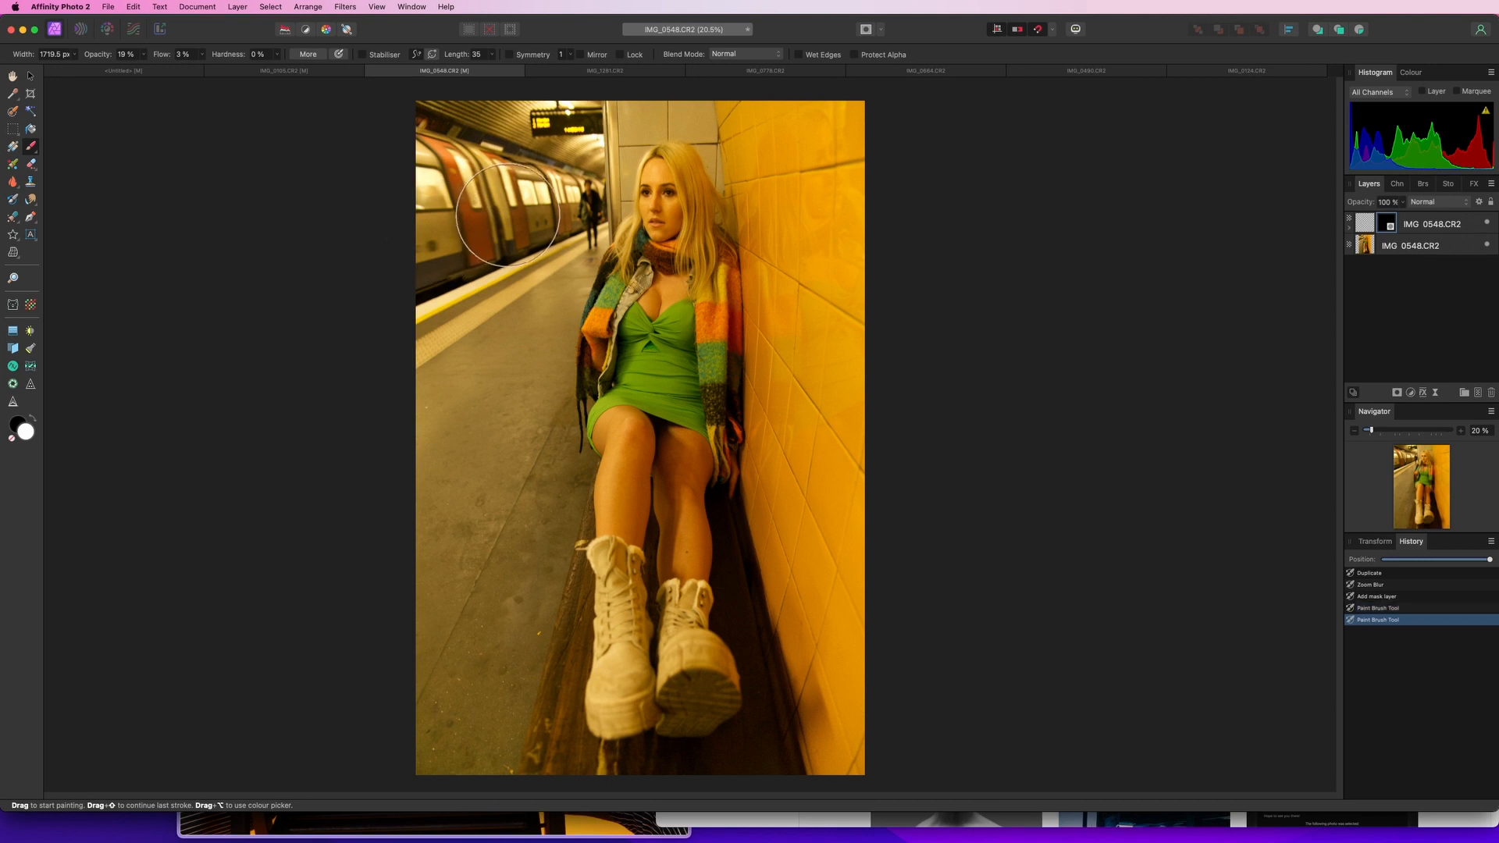
left_click(1387, 224)
mouse_move(531, 238)
left_mouse_down()
mouse_move(467, 207)
mouse_move(499, 204)
left_mouse_up()
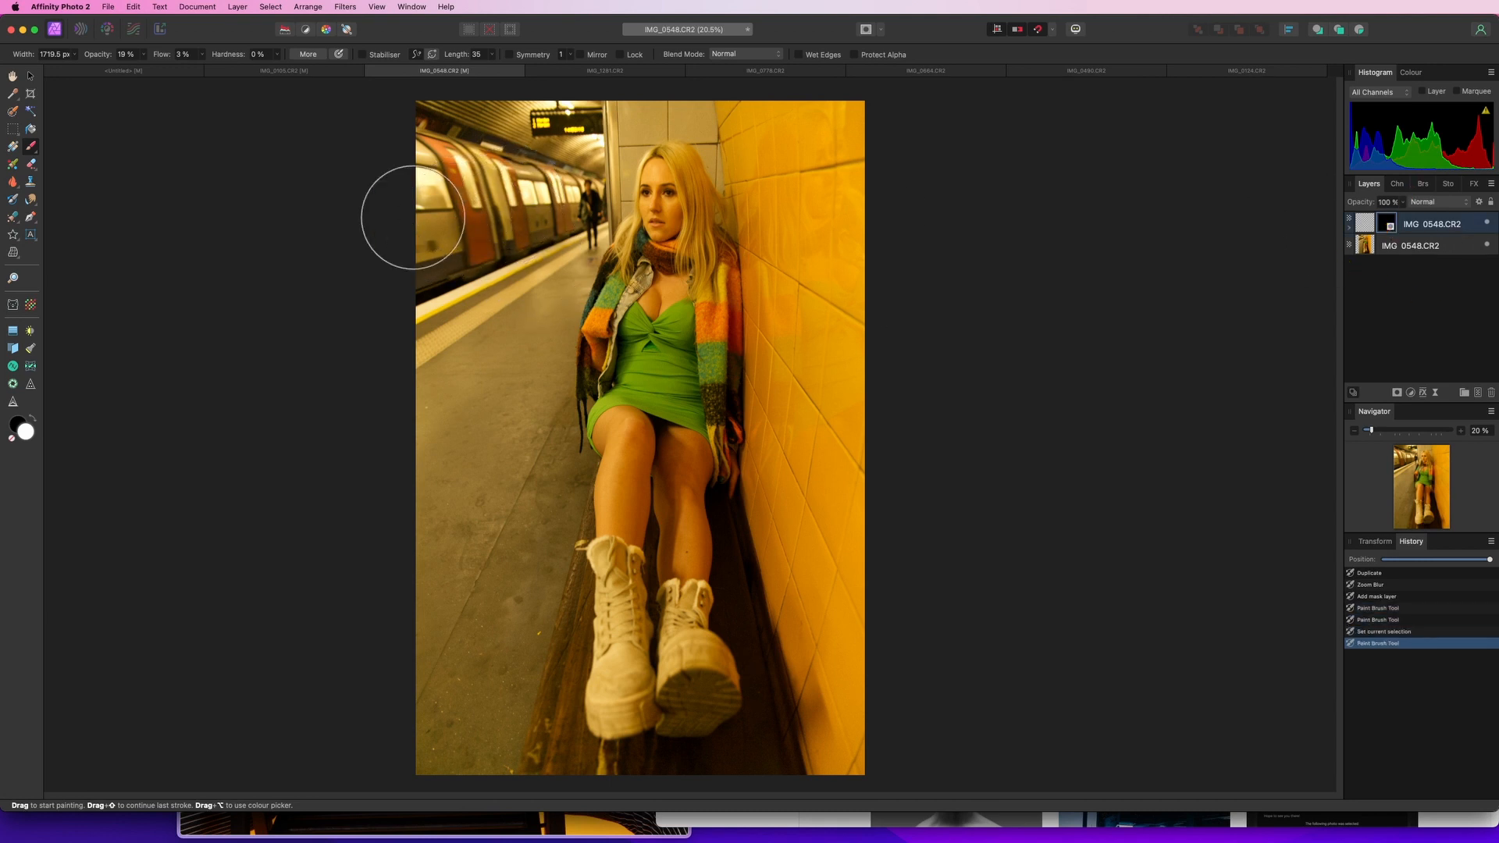
left_click_drag(143, 57, 338, 74)
left_click(431, 186)
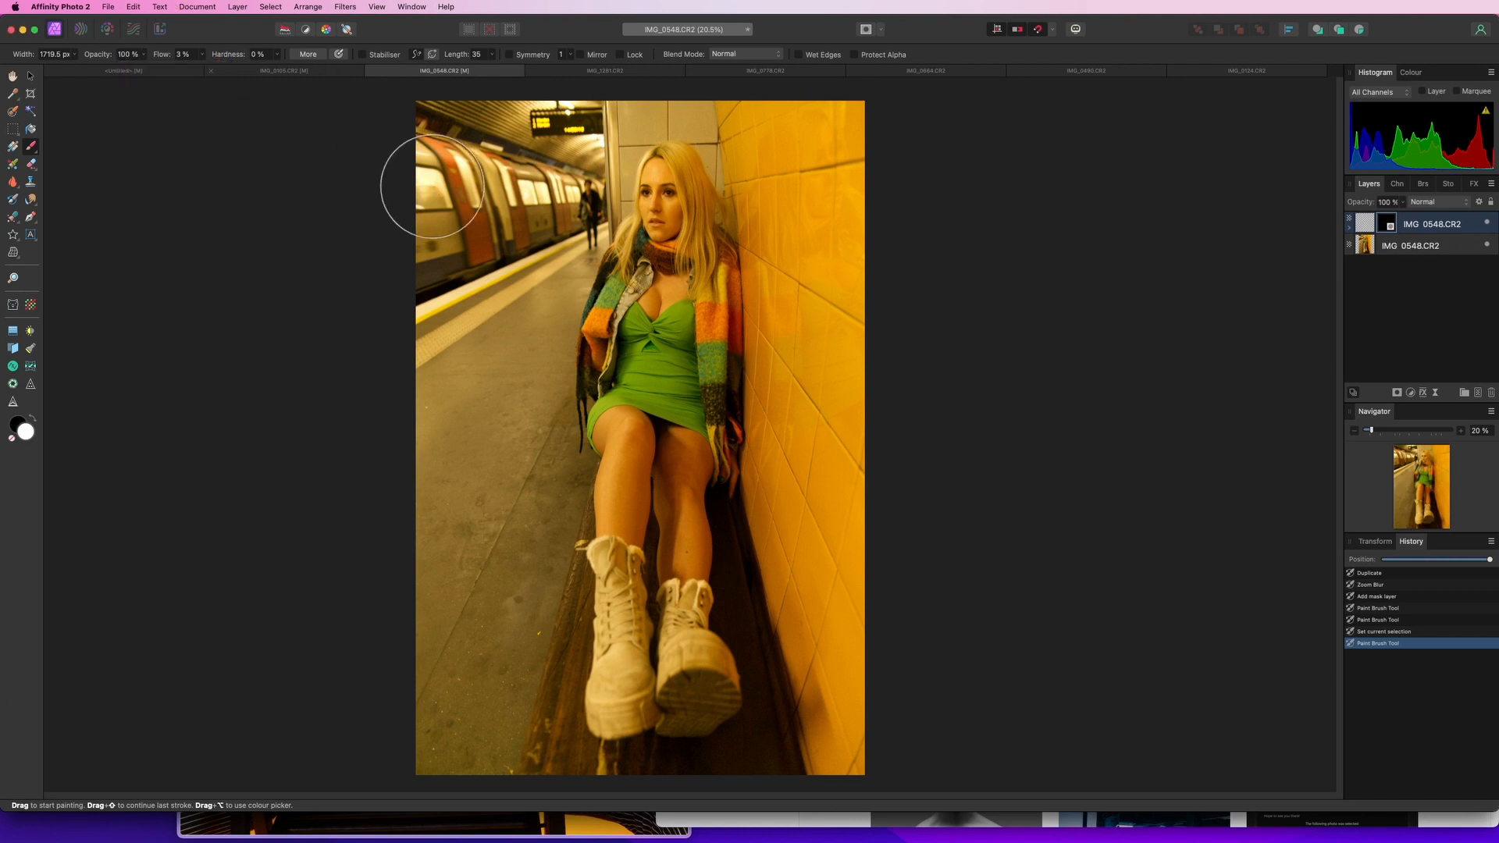
left_click(426, 190)
left_click_drag(424, 190, 501, 188)
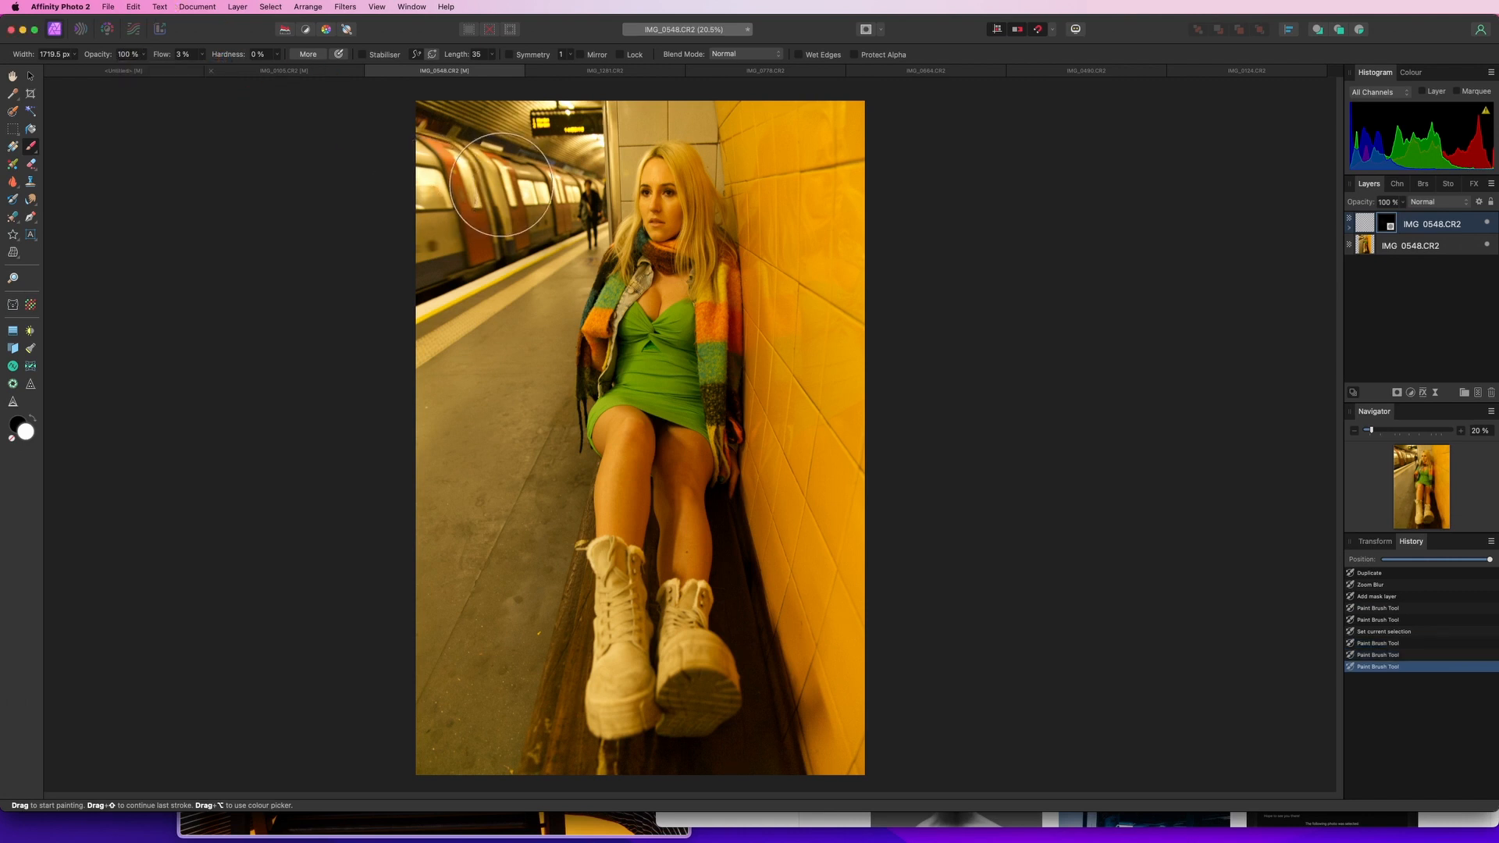
left_click(277, 54)
left_click(202, 55)
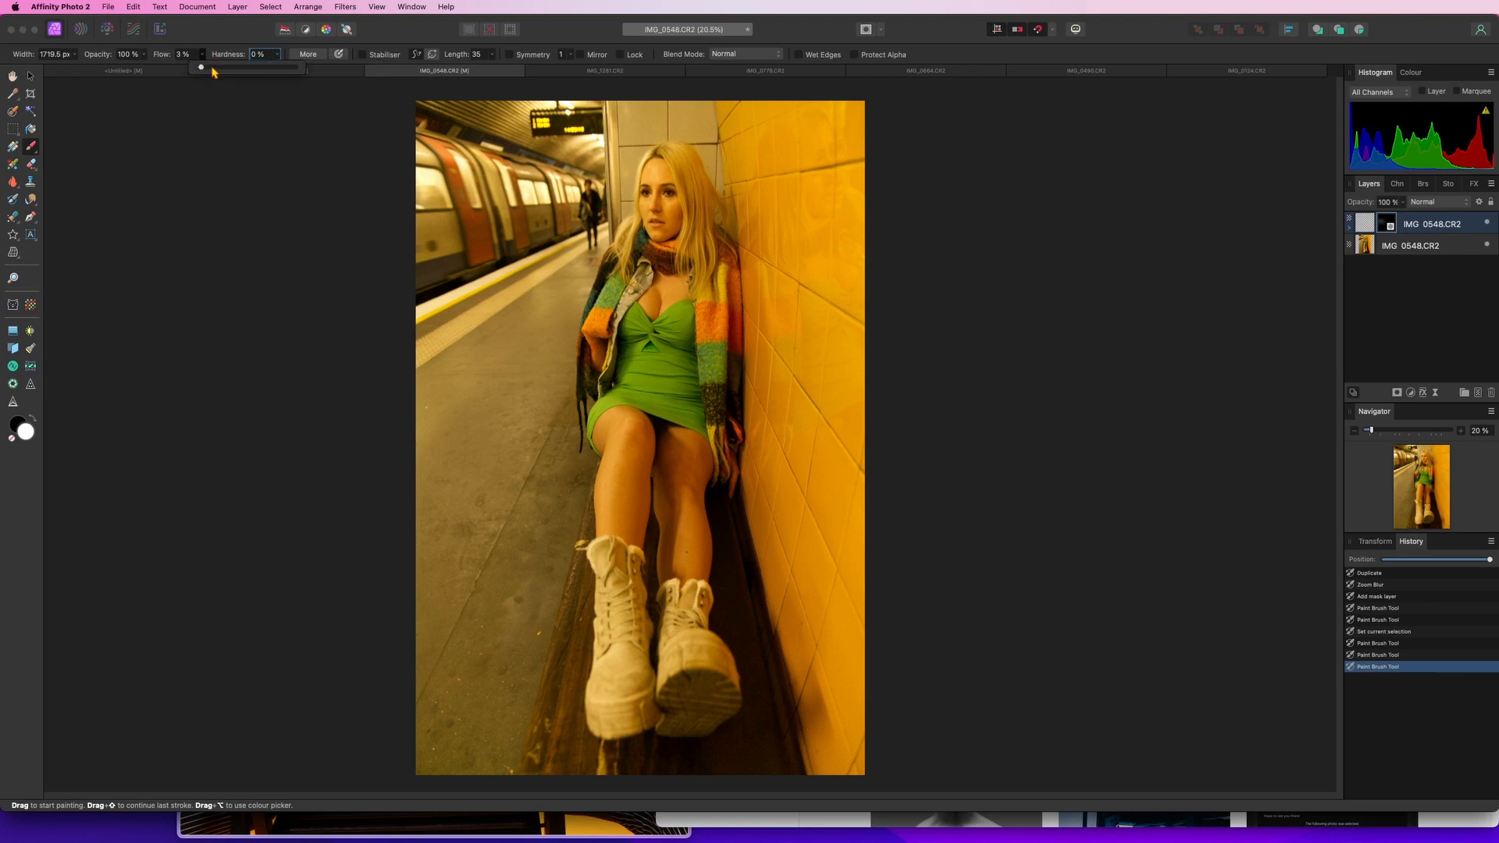
left_click_drag(203, 68, 355, 75)
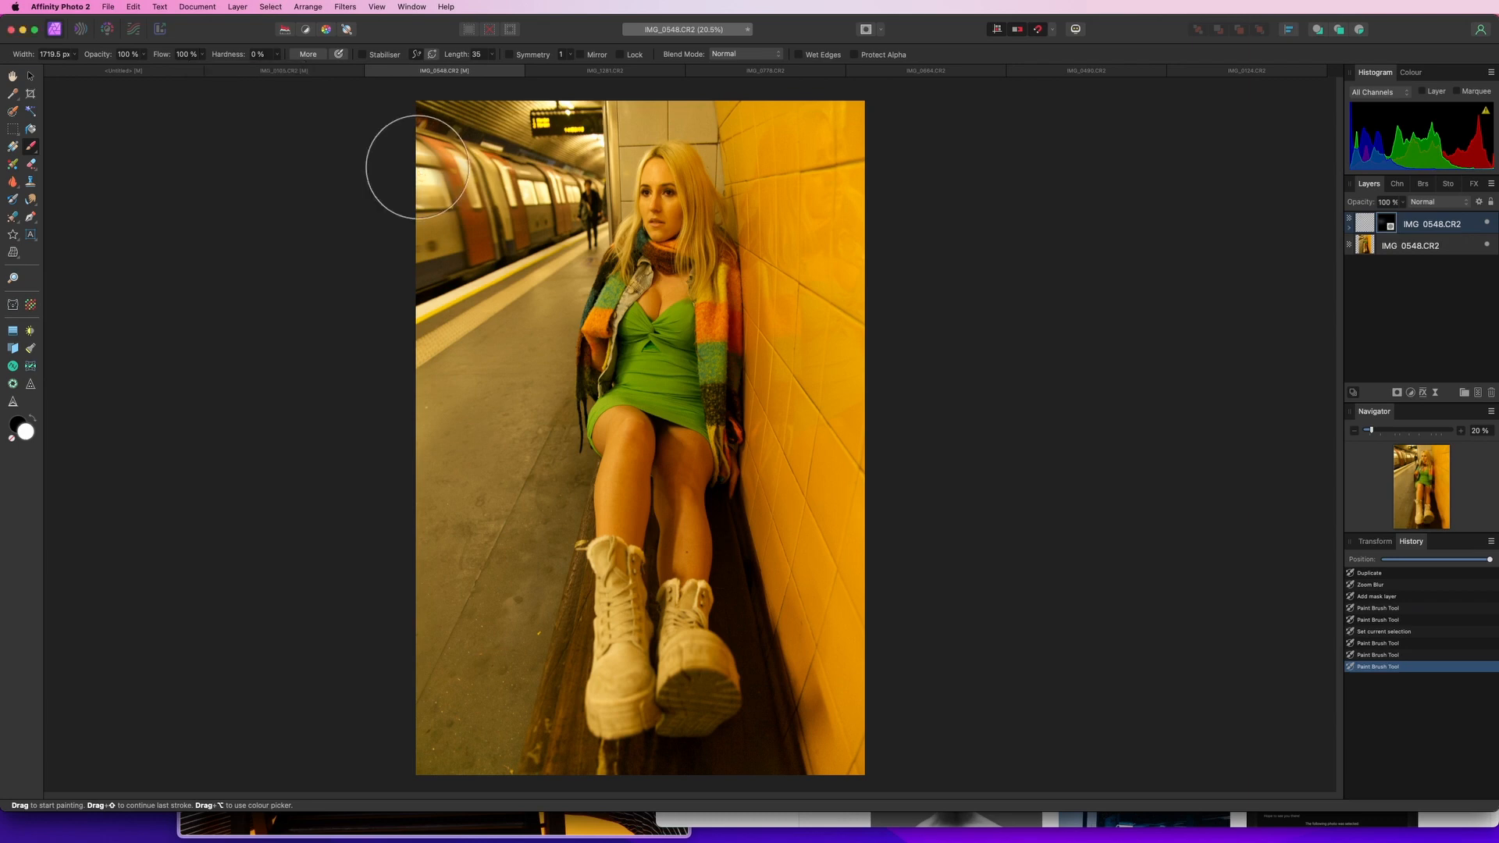
mouse_move(417, 167)
left_mouse_down()
mouse_move(490, 190)
mouse_move(418, 227)
mouse_move(418, 242)
mouse_move(542, 202)
left_mouse_up()
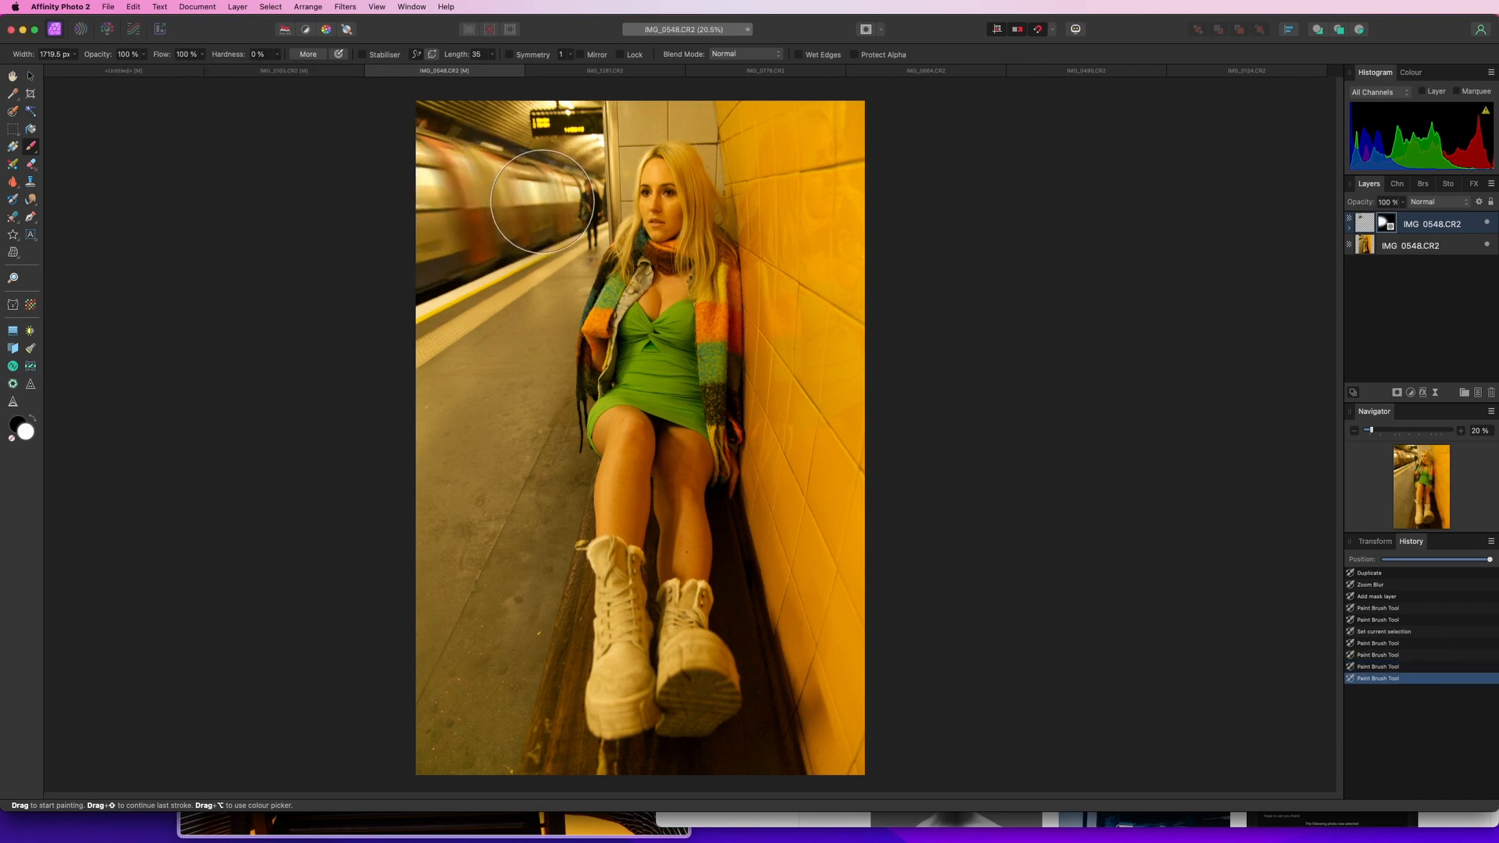
With a brush of about 245 px, paint the blur into the moving train and tunnel ceiling on the mask
scroll(543, 201, "up", 5)
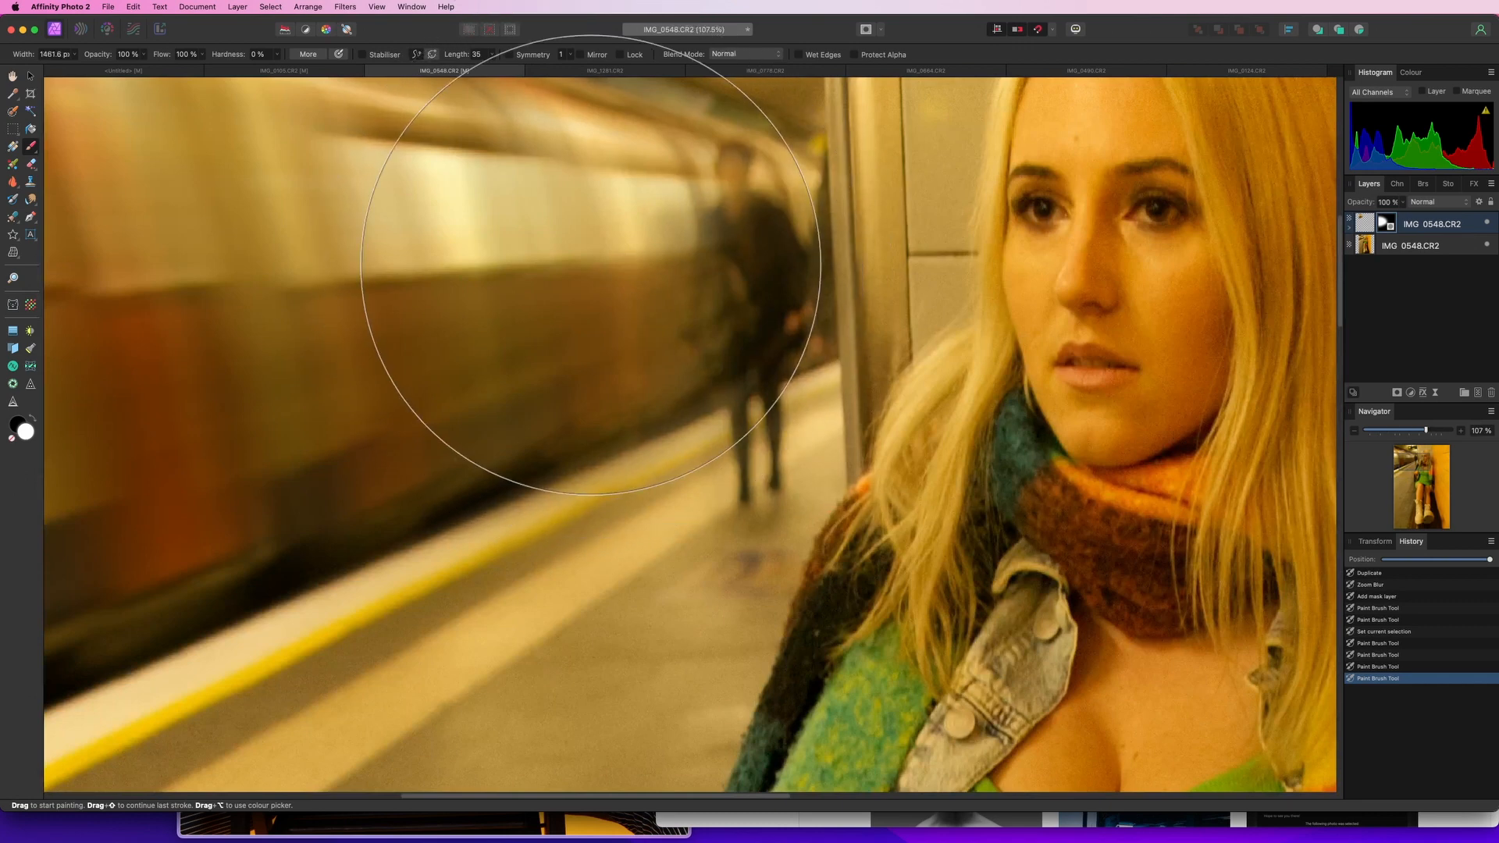
key("bracketleft")
key("bracketleft")
key("bracketleft")
key("bracketleft")
key("bracketleft")
key("bracketleft")
key("bracketleft")
key("bracketleft")
key("bracketleft")
key("bracketleft")
key("bracketleft")
key("bracketleft")
key("bracketleft")
key("bracketleft")
key("bracketleft")
key("bracketleft")
key("bracketleft")
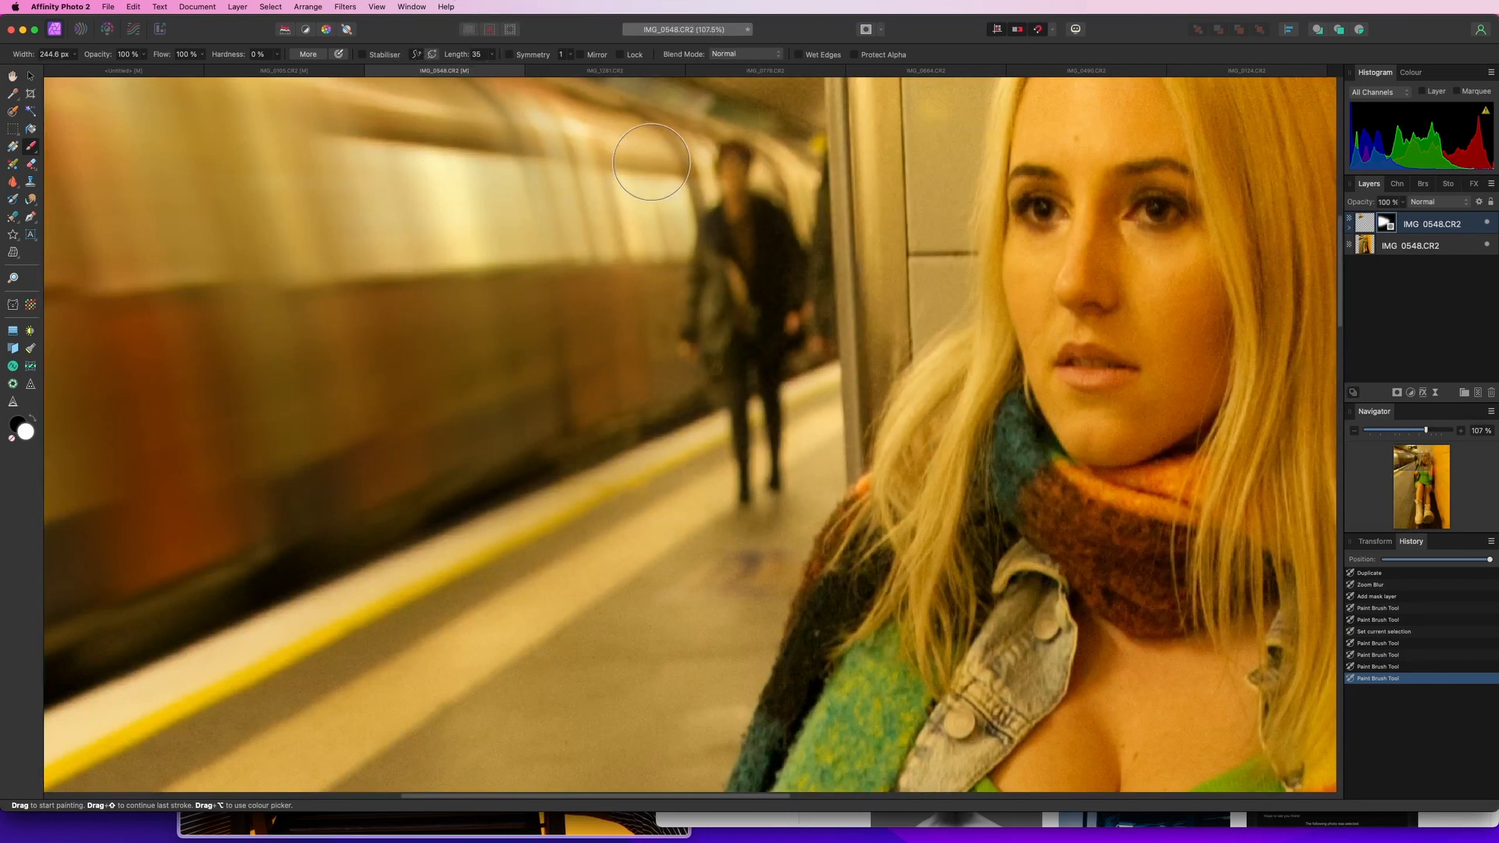
mouse_move(651, 162)
left_mouse_down()
mouse_move(580, 149)
mouse_move(624, 150)
left_mouse_up()
mouse_move(499, 269)
left_mouse_down()
mouse_move(544, 359)
mouse_move(549, 342)
mouse_move(408, 351)
left_mouse_up()
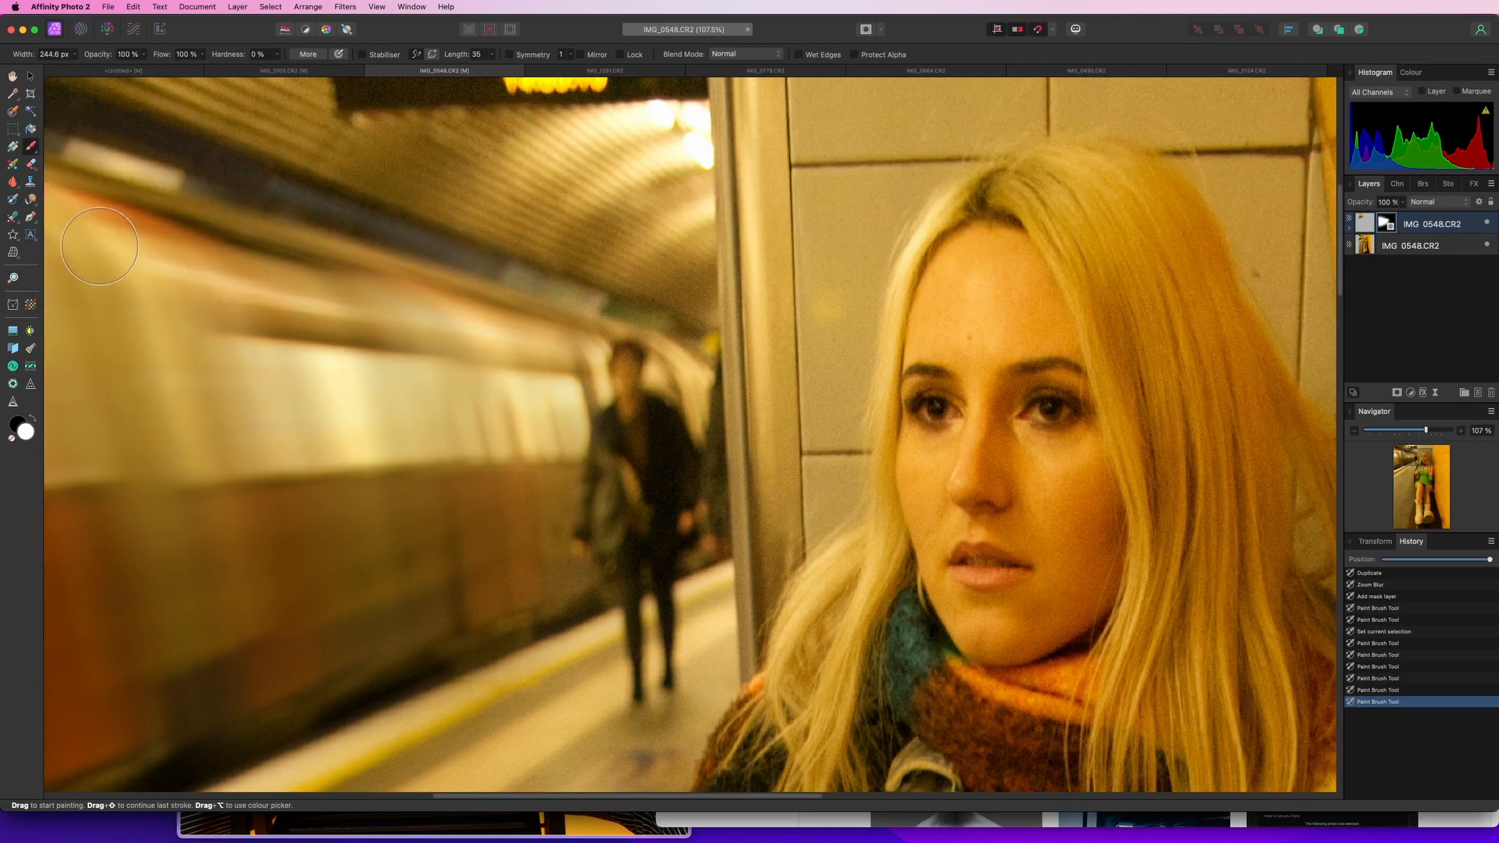
left_click_drag(399, 626, 492, 606)
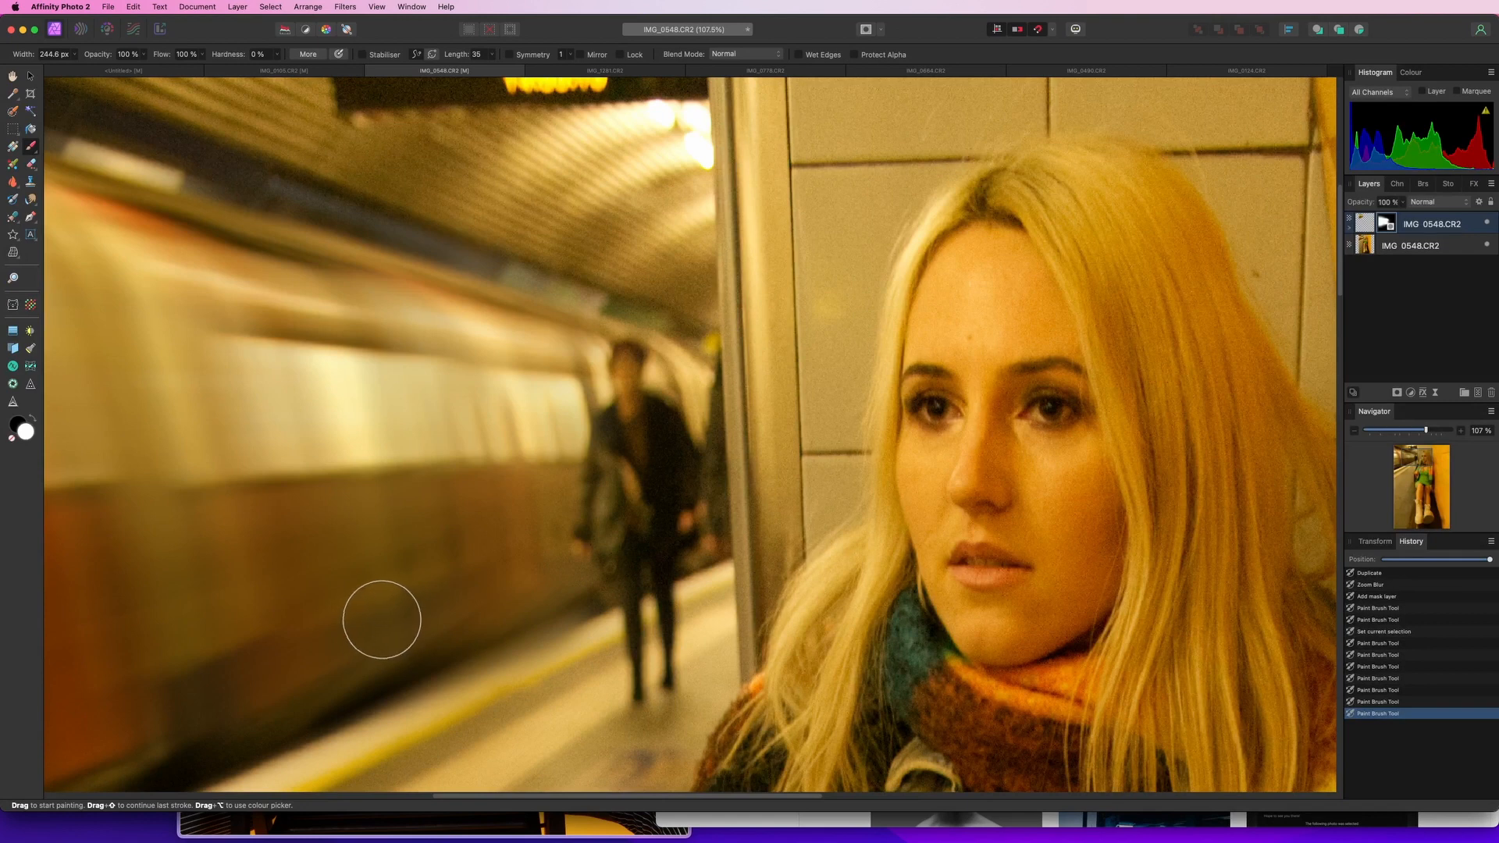
scroll(382, 619, "down", 6)
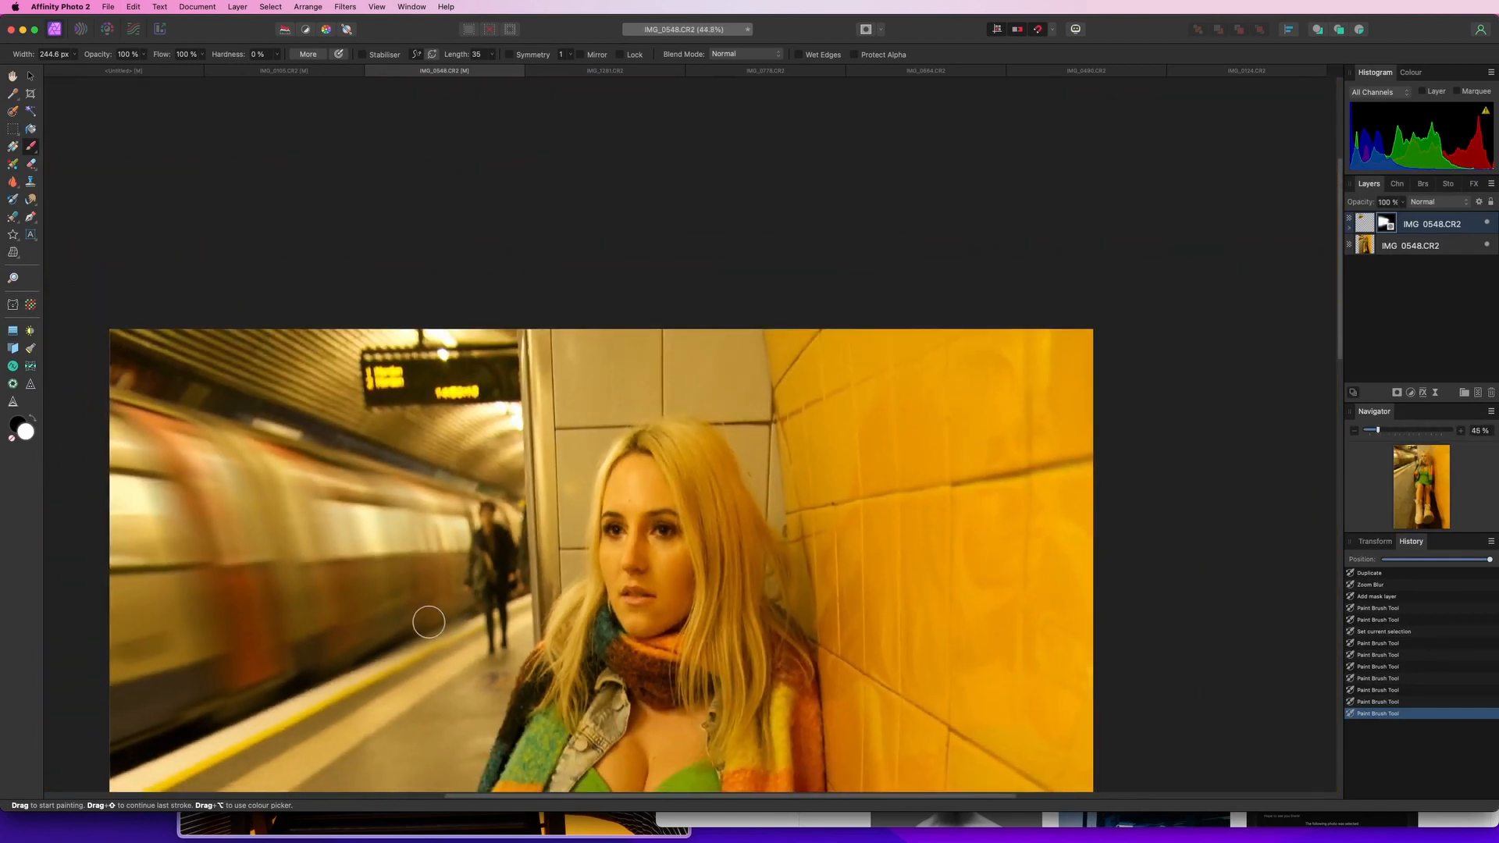
left_click_drag(429, 622, 395, 631)
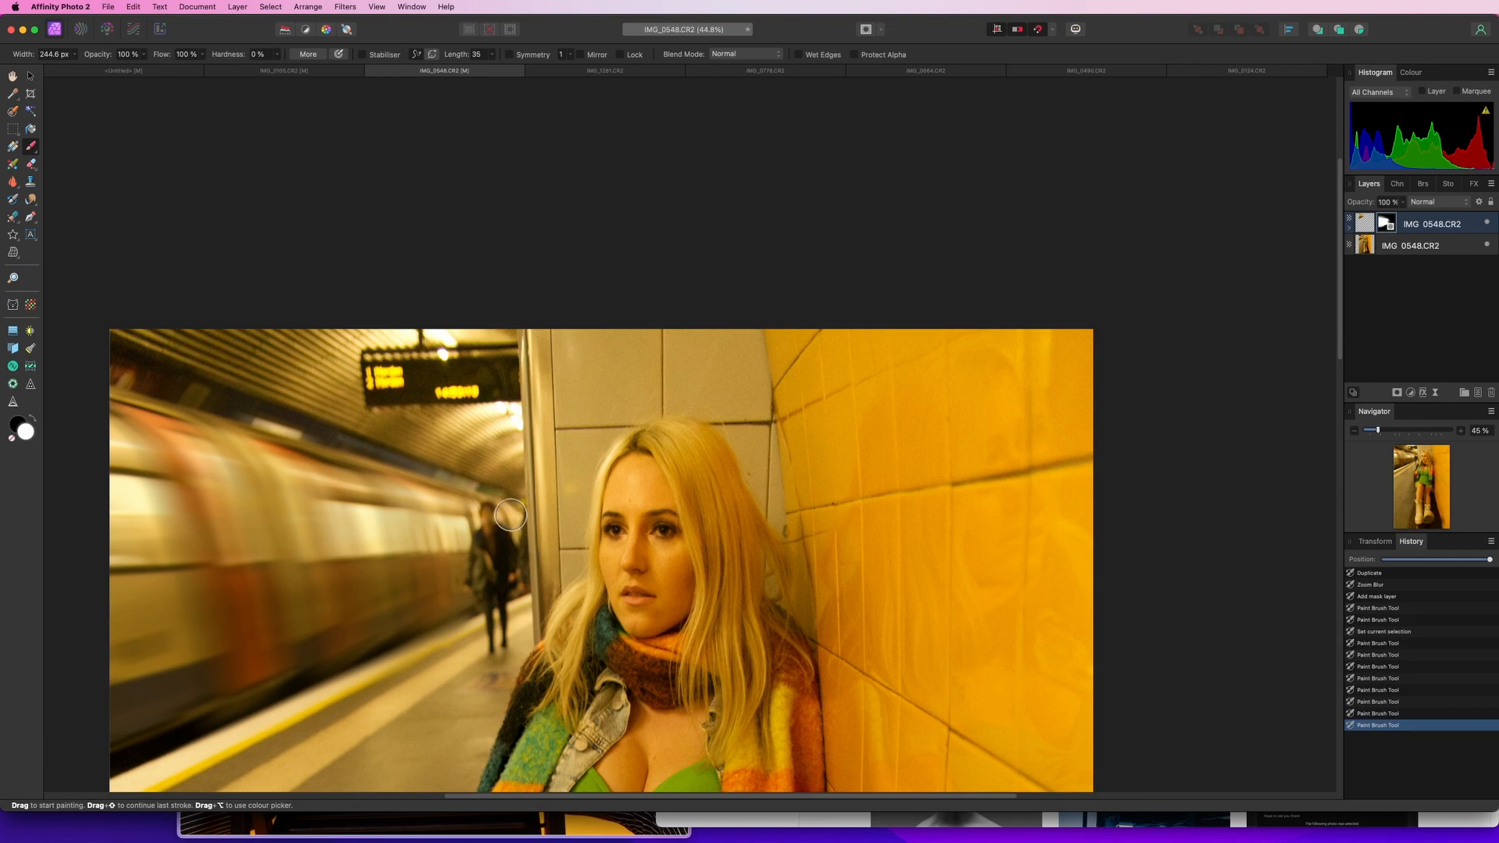
left_click(511, 515)
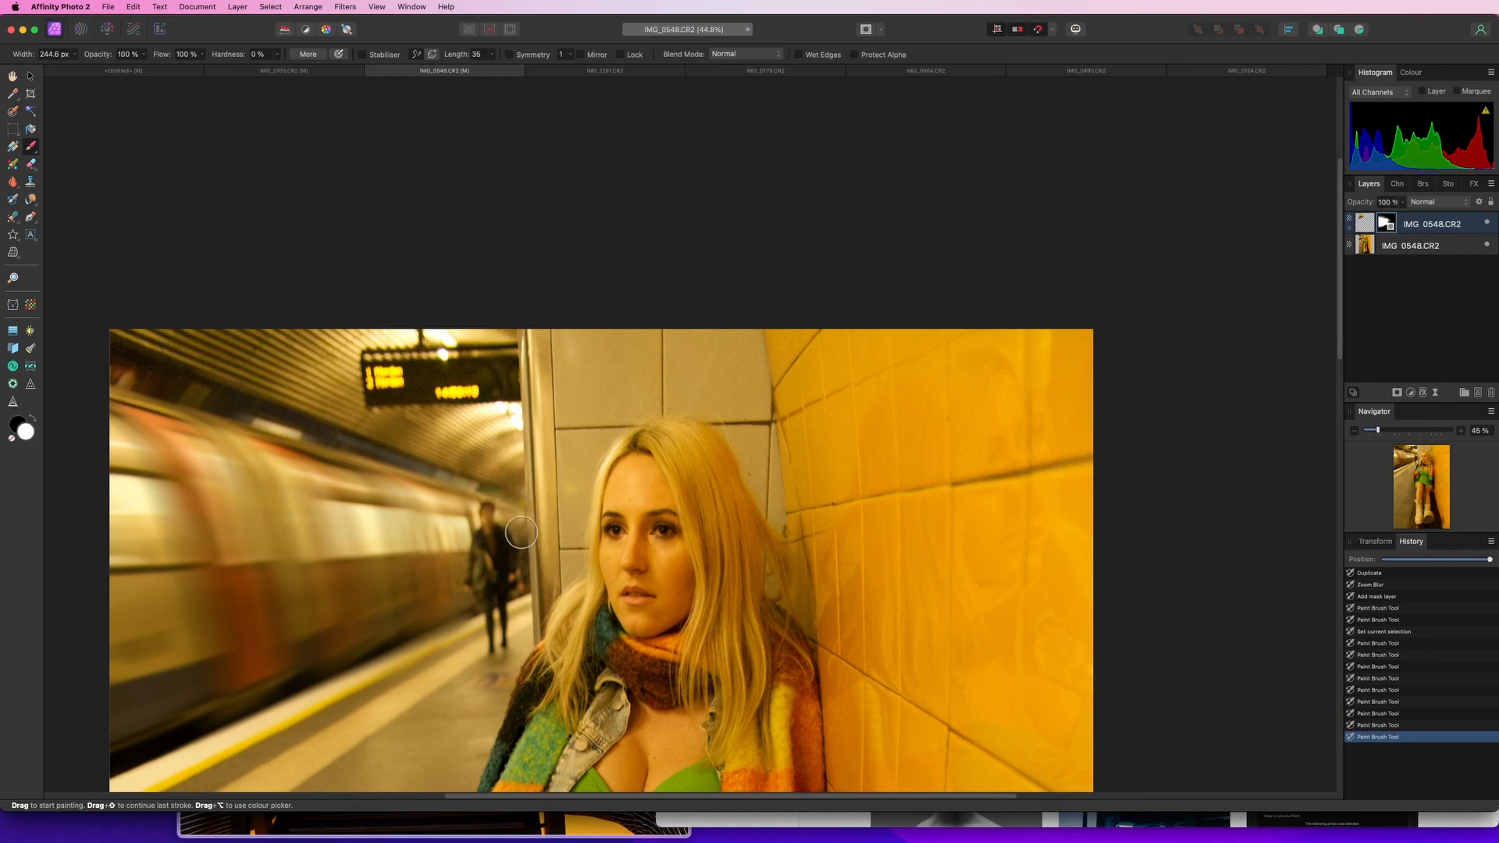
Shrink the brush to about 48 px and paint the blur over the walking man on the platform
scroll(521, 534, "up", 10)
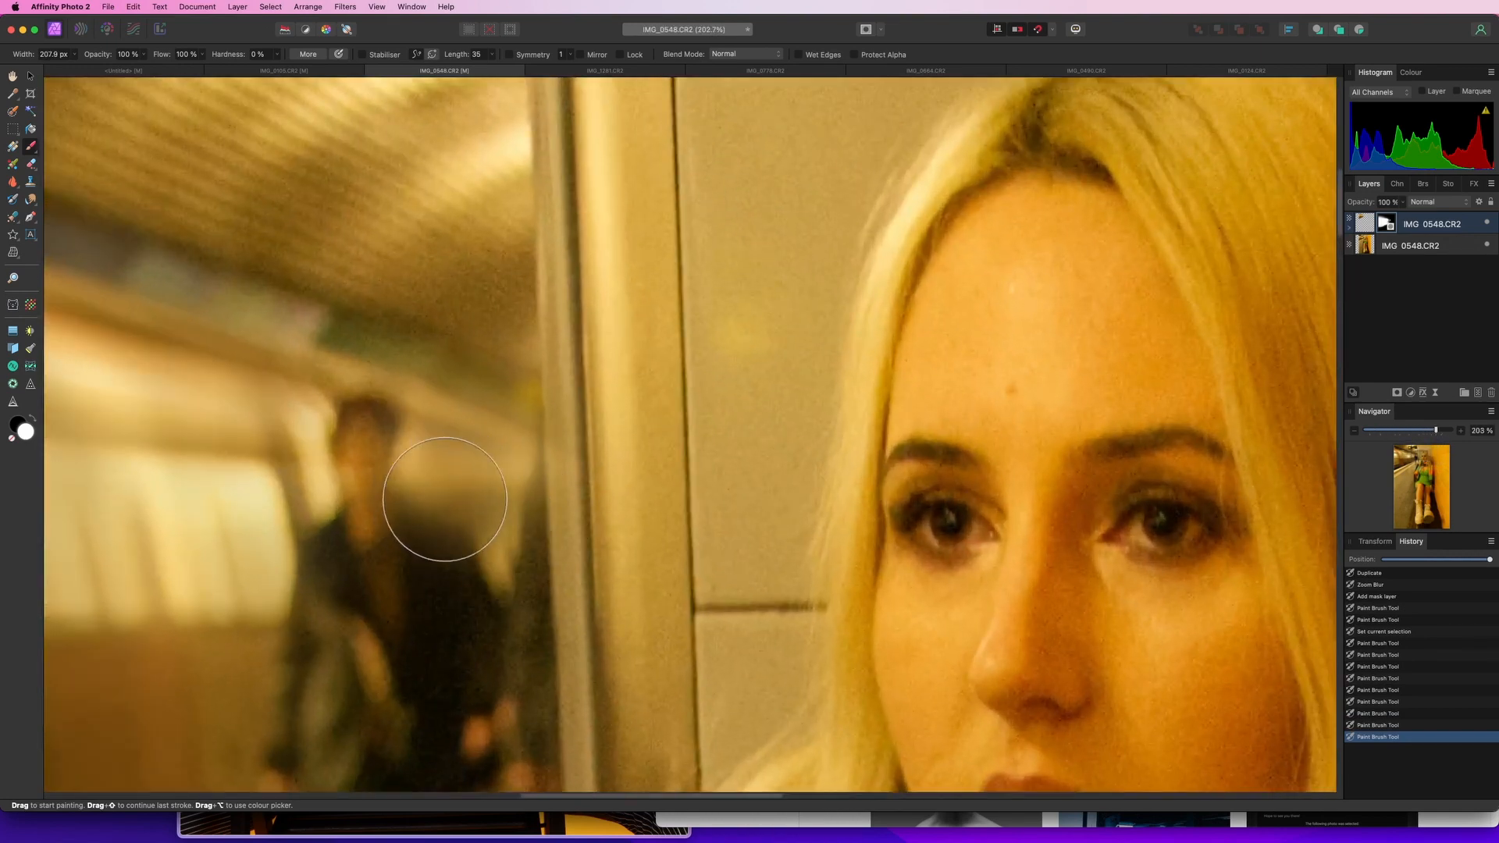
key("bracketleft")
key("bracketleft")
key("bracketleft")
key("bracketleft")
key("bracketleft")
key("bracketleft")
key("bracketleft")
key("bracketleft")
key("bracketleft")
mouse_move(470, 489)
left_mouse_down()
mouse_move(497, 576)
mouse_move(514, 452)
mouse_move(505, 578)
mouse_move(457, 484)
mouse_move(418, 442)
mouse_move(396, 449)
mouse_move(368, 424)
mouse_move(353, 467)
mouse_move(361, 495)
mouse_move(370, 431)
mouse_move(374, 512)
mouse_move(331, 533)
mouse_move(292, 661)
mouse_move(341, 593)
mouse_move(427, 546)
left_mouse_up()
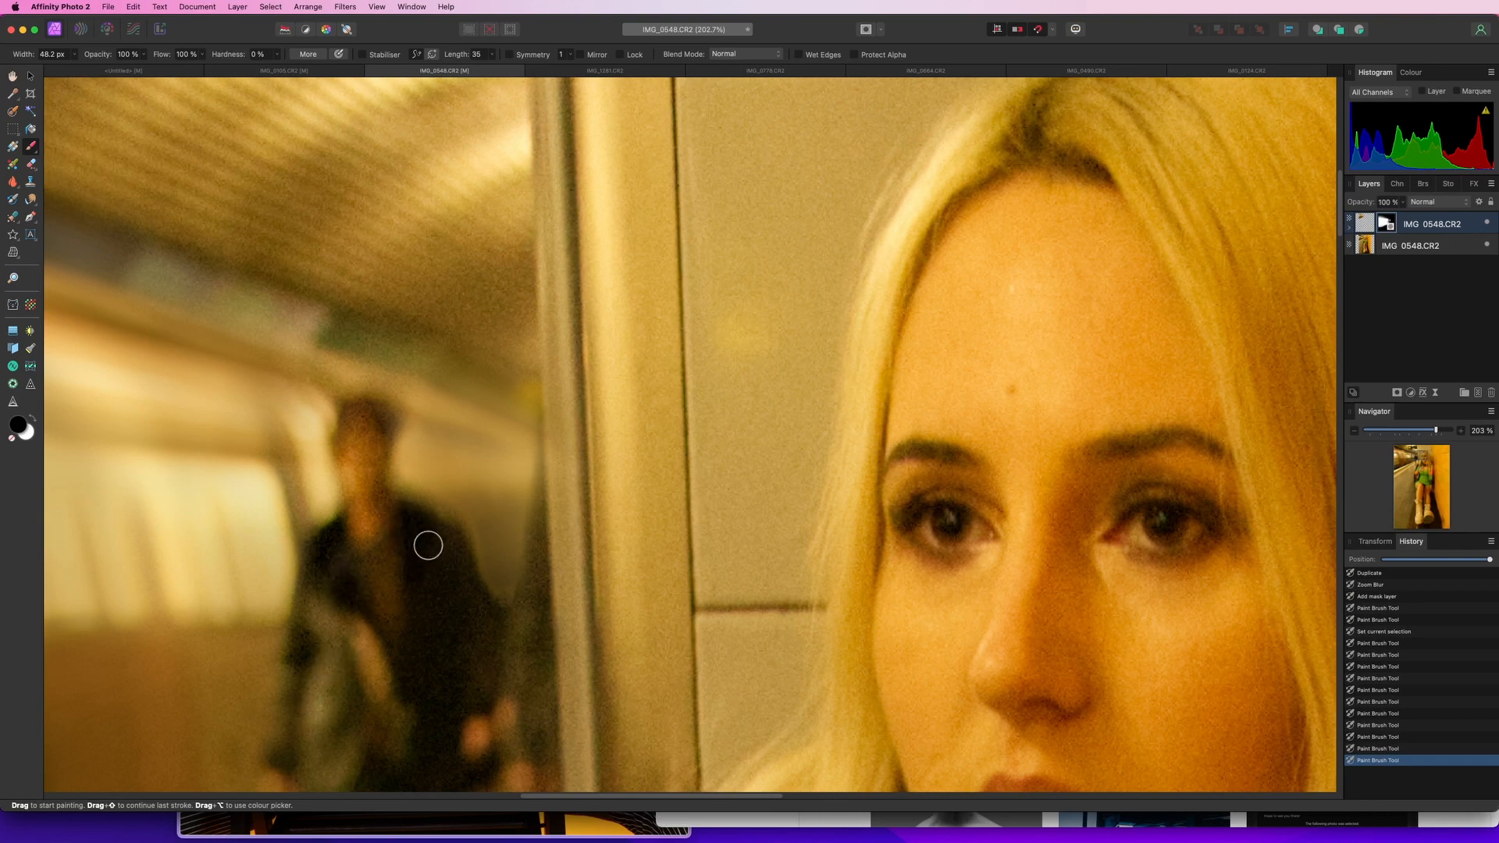
left_click_drag(422, 696, 676, 460)
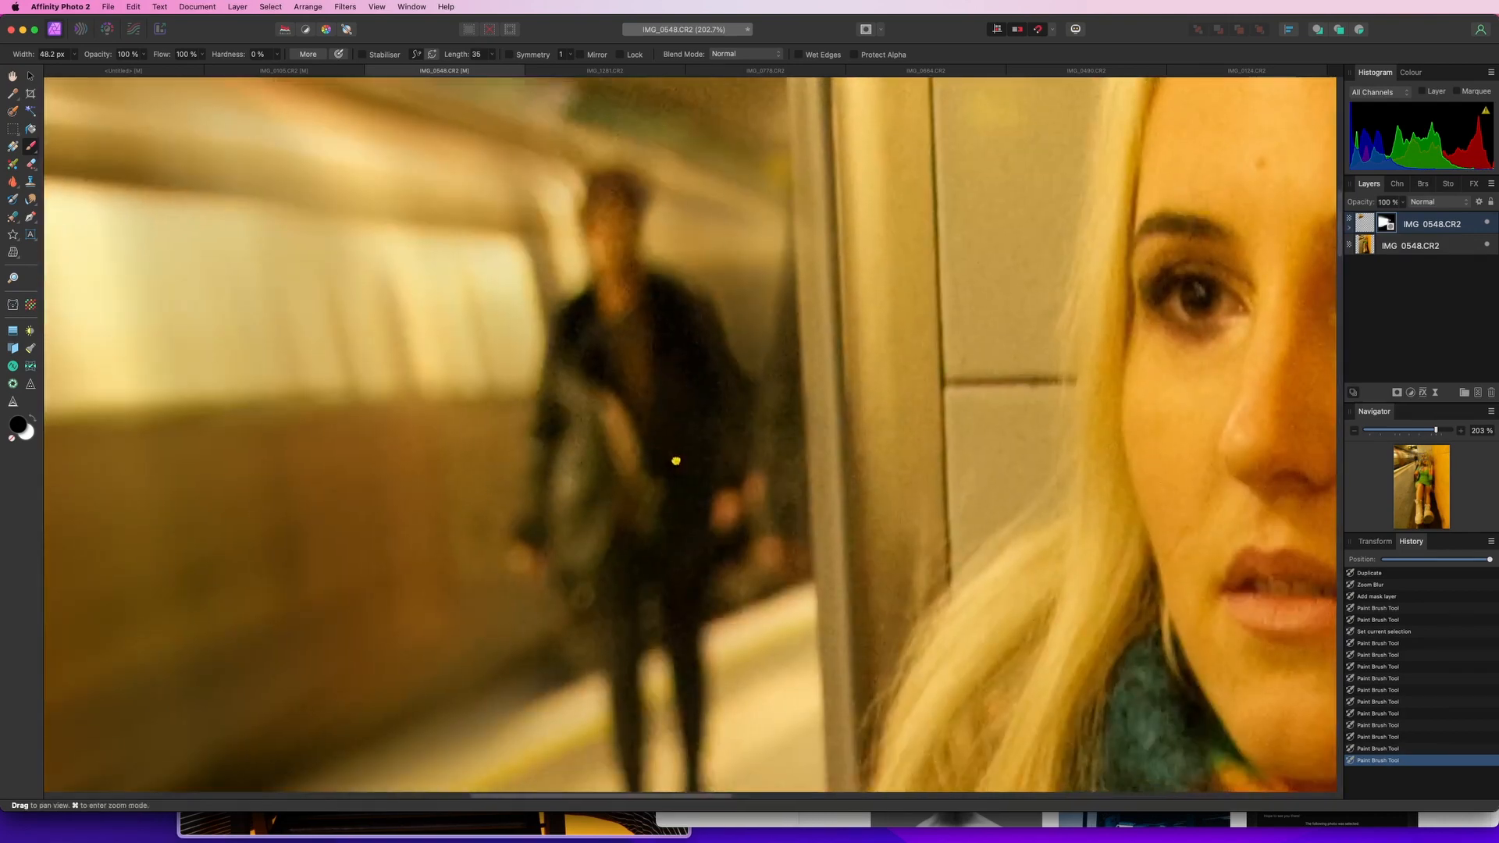
mouse_move(585, 335)
left_mouse_down()
mouse_move(587, 535)
mouse_move(629, 353)
mouse_move(600, 571)
mouse_move(624, 517)
mouse_move(638, 363)
mouse_move(663, 577)
mouse_move(687, 586)
mouse_move(683, 658)
mouse_move(617, 600)
mouse_move(624, 746)
left_mouse_up()
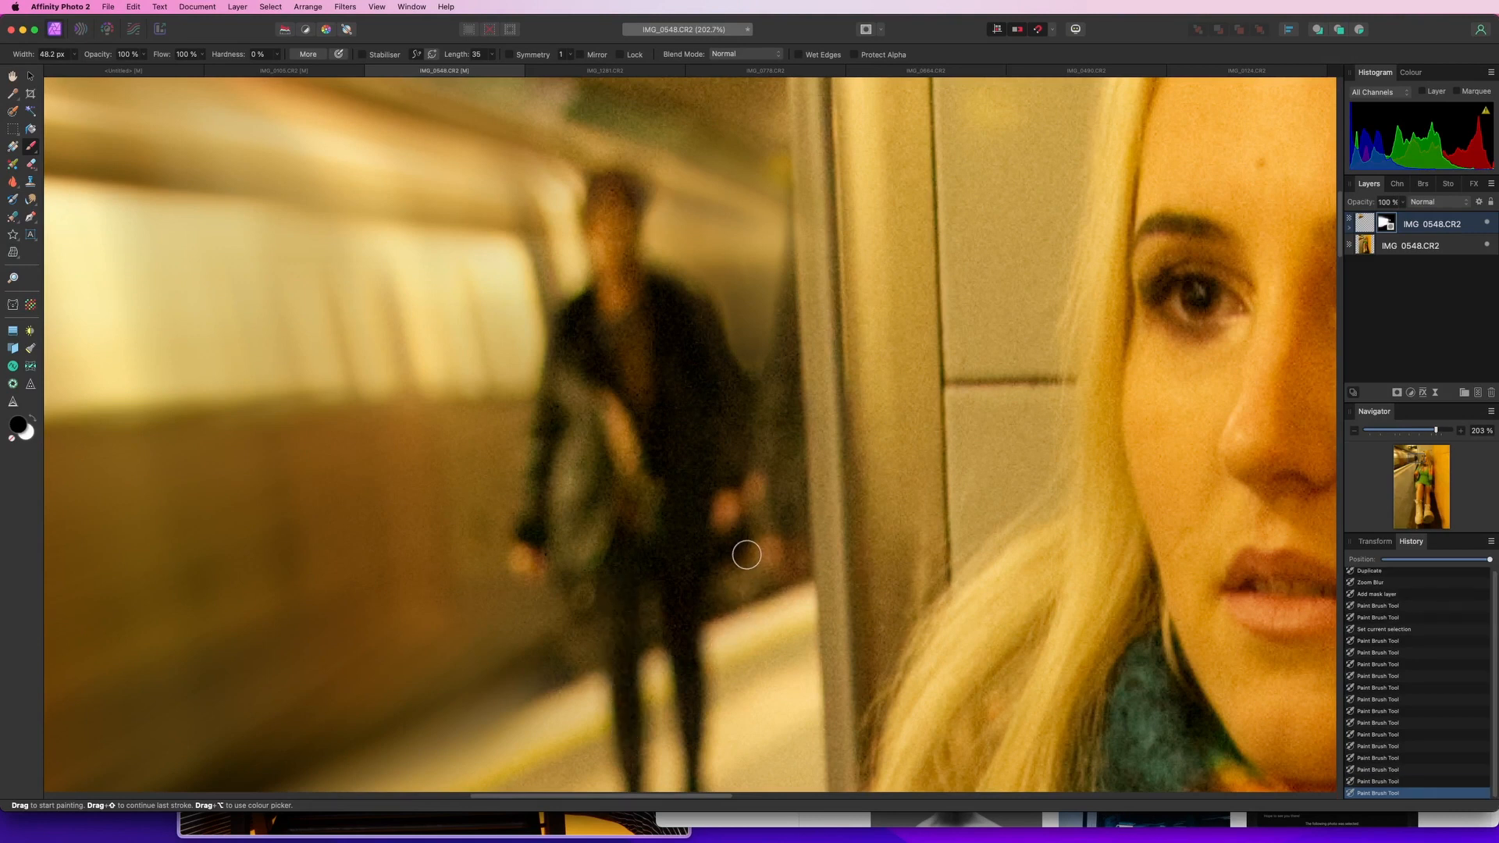
Switch to black and paint the blur back out on the platform near the man's legs
key("x")
mouse_move(742, 586)
left_mouse_down()
mouse_move(652, 616)
mouse_move(653, 631)
left_mouse_up()
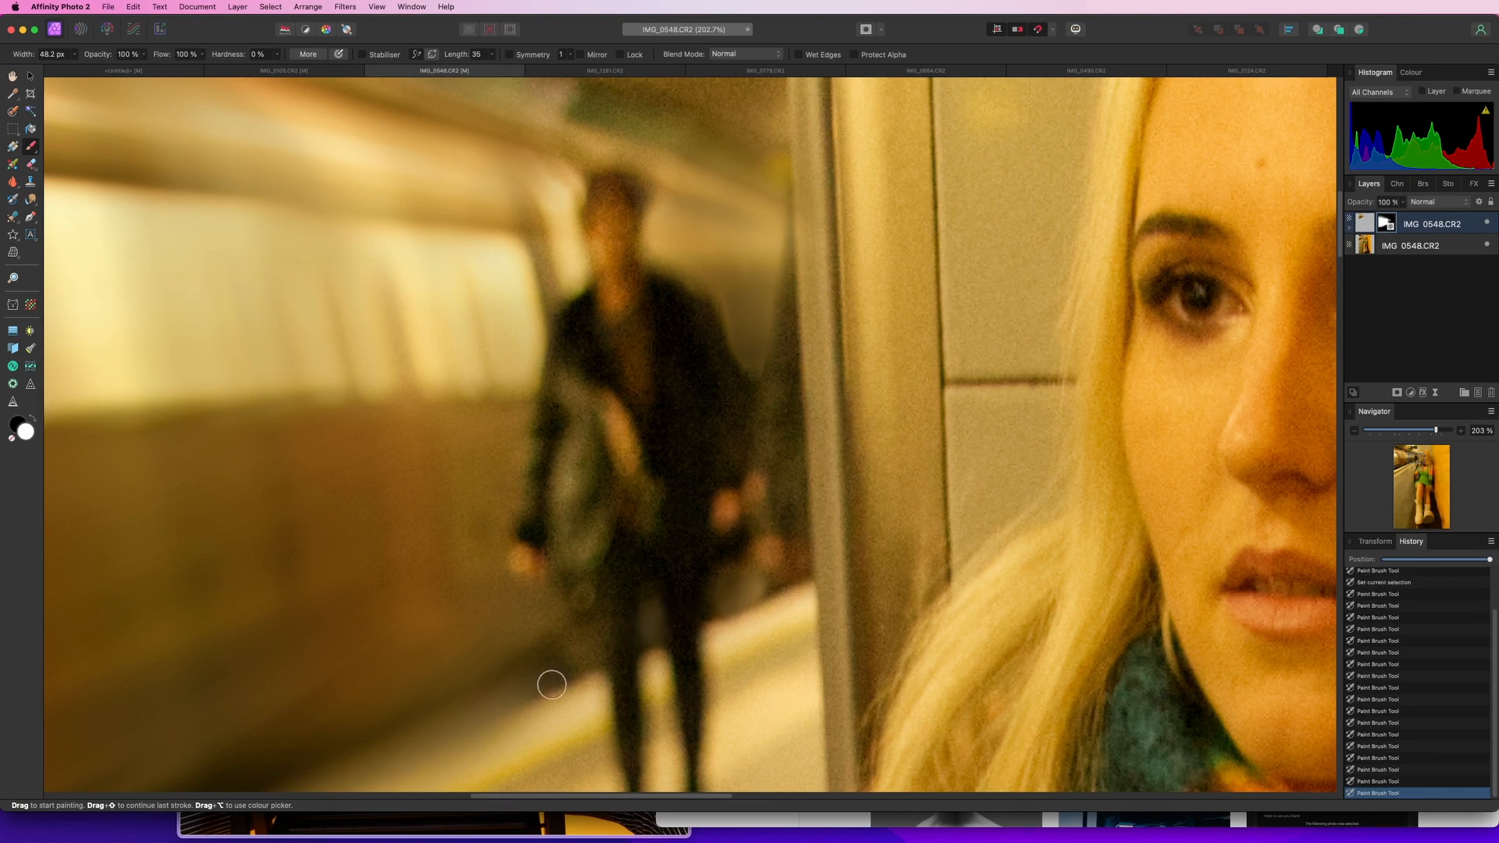
left_click_drag(576, 672, 581, 662)
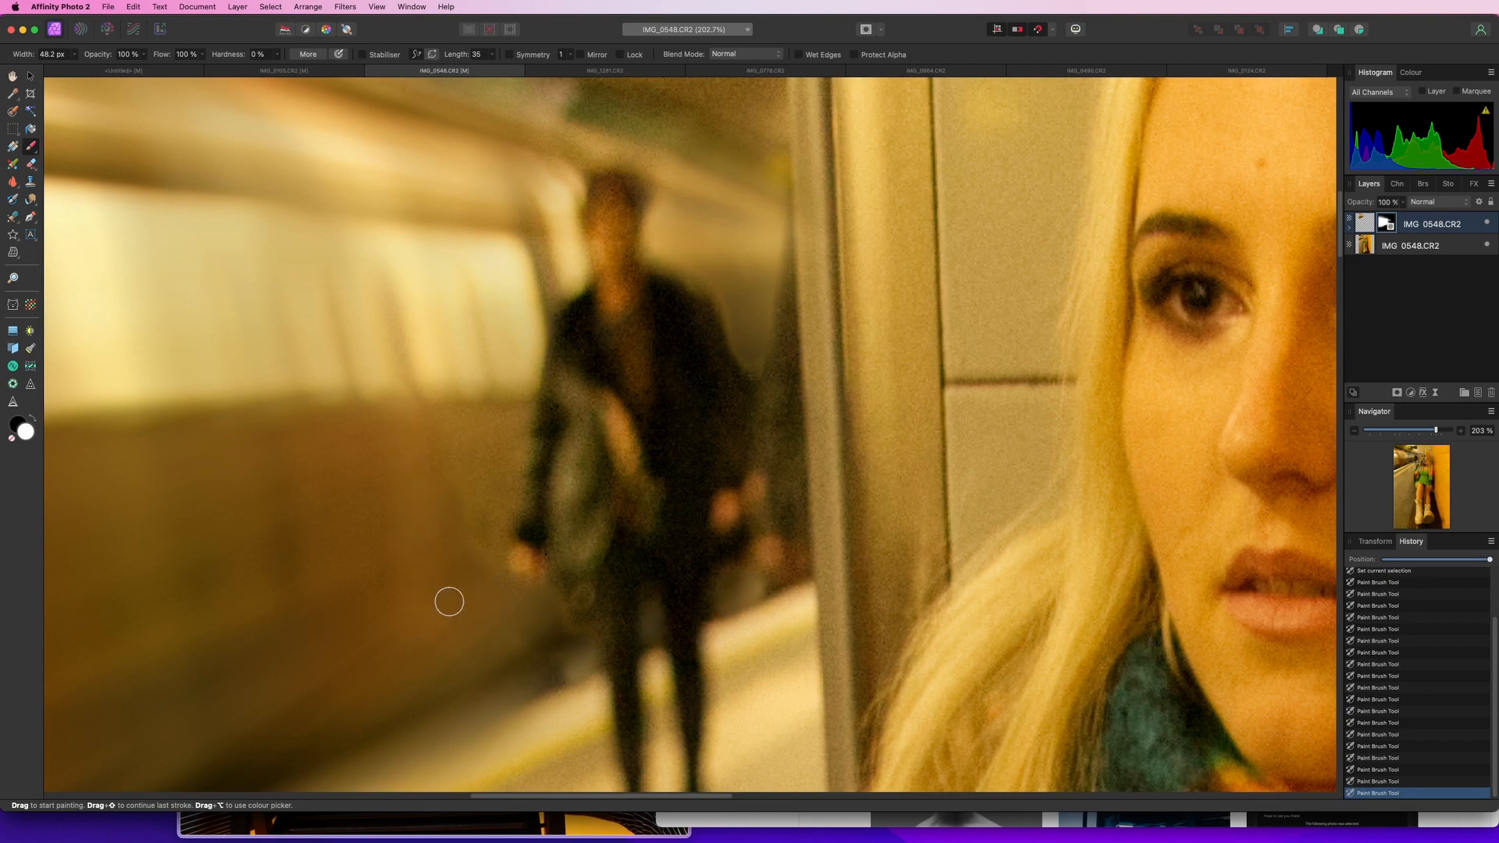
scroll(369, 540, "down", 5)
scroll(370, 541, "down", 4)
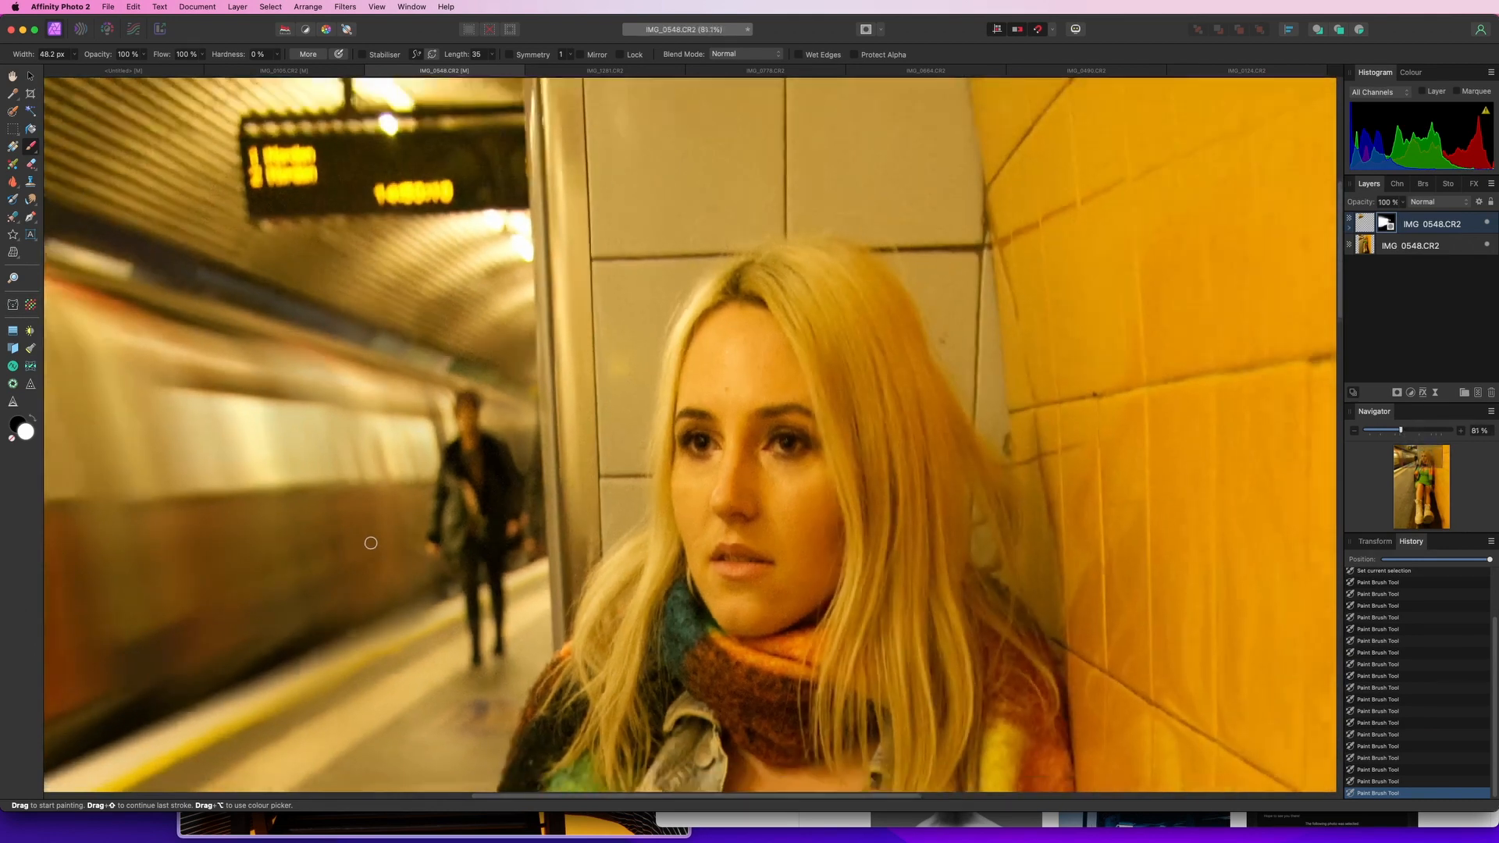
left_click_drag(351, 532, 688, 509)
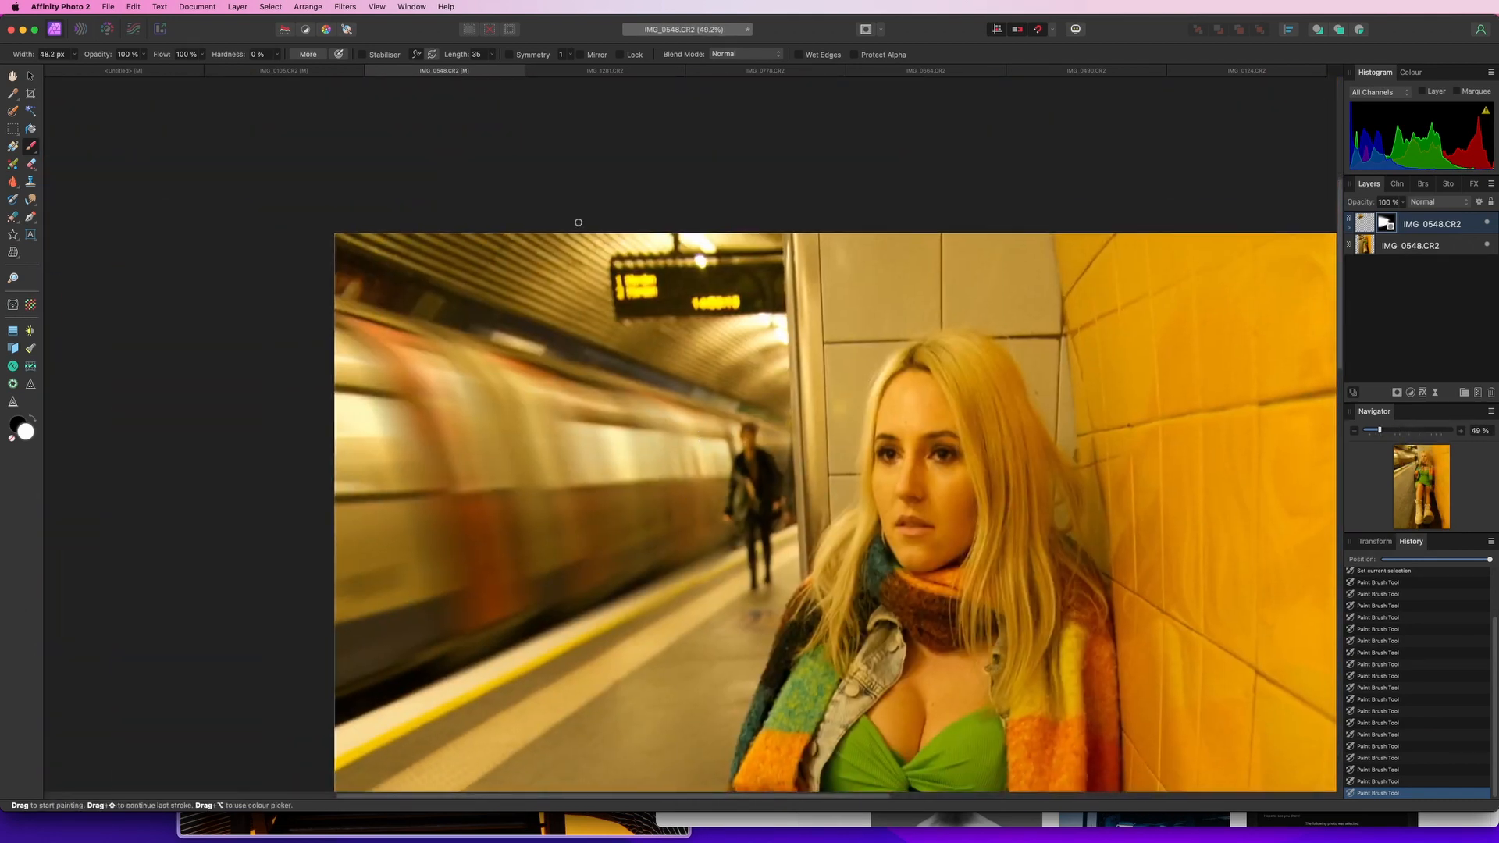
scroll(718, 479, "up", 7)
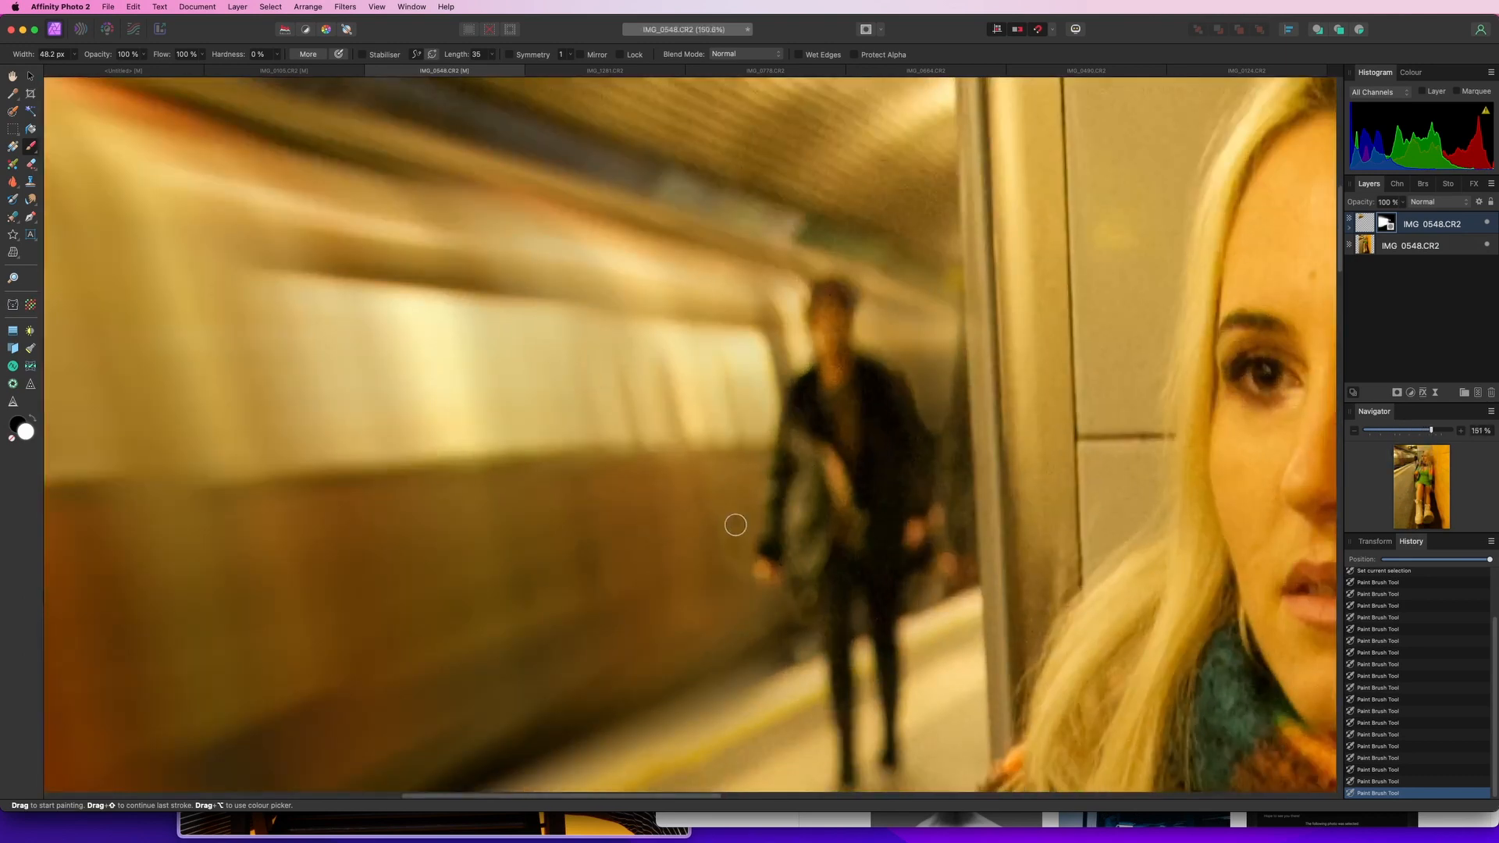
Enlarge the brush to about 147 px and paint two more strokes on the mask around the man on the platform
key("]")
key("]")
key("]")
key("]")
key("]")
key("]")
key("]")
key("]")
key("]")
key("]")
left_click_drag(713, 477, 670, 563)
mouse_move(738, 441)
left_mouse_down()
mouse_move(722, 570)
mouse_move(724, 364)
mouse_move(745, 319)
mouse_move(706, 446)
mouse_move(738, 377)
mouse_move(723, 247)
mouse_move(656, 379)
left_mouse_up()
scroll(647, 371, "down", 6)
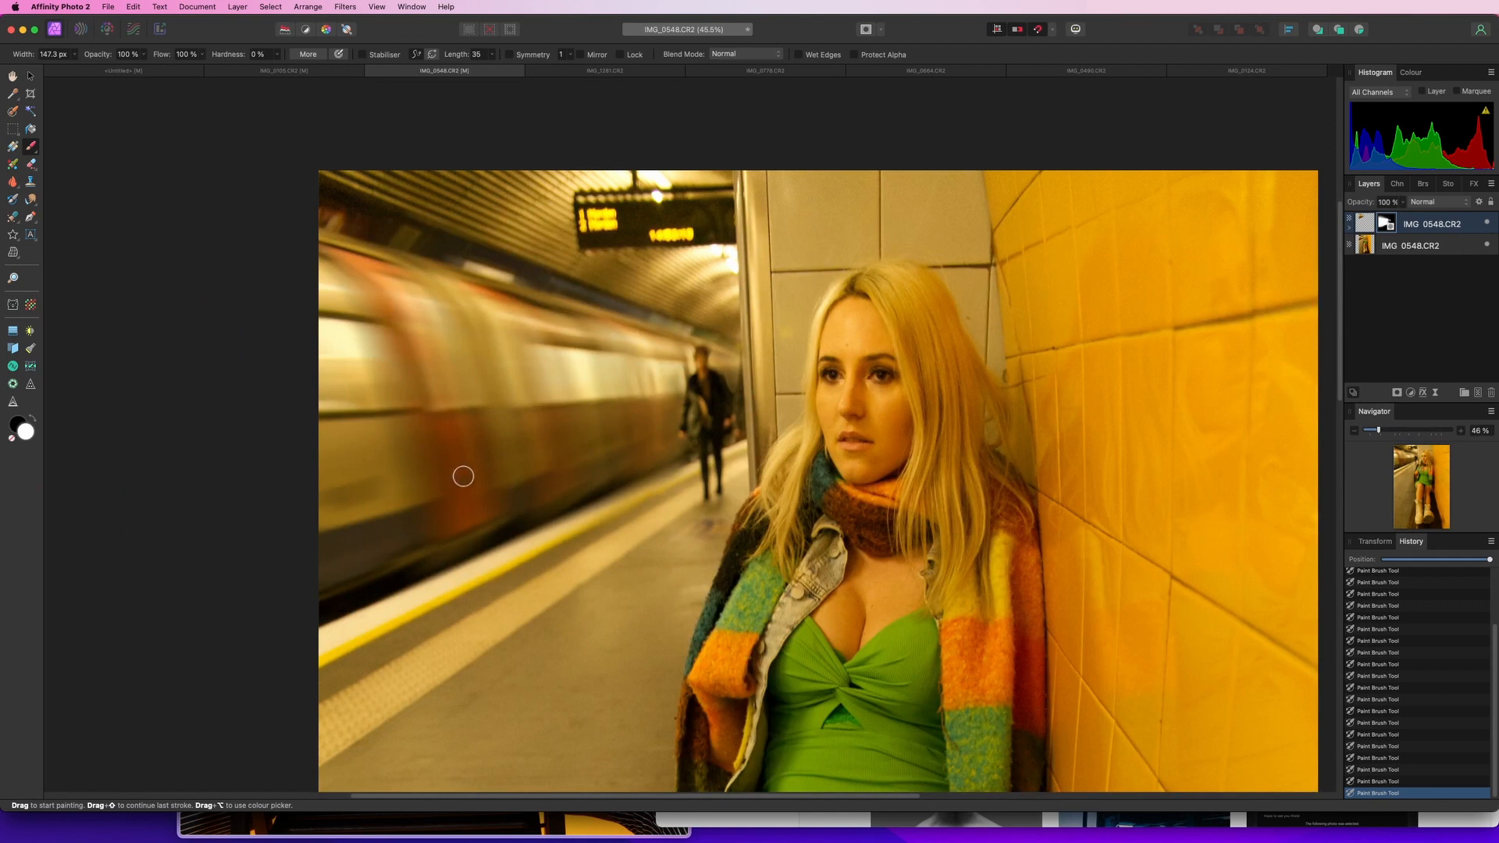
scroll(488, 451, "up", 4)
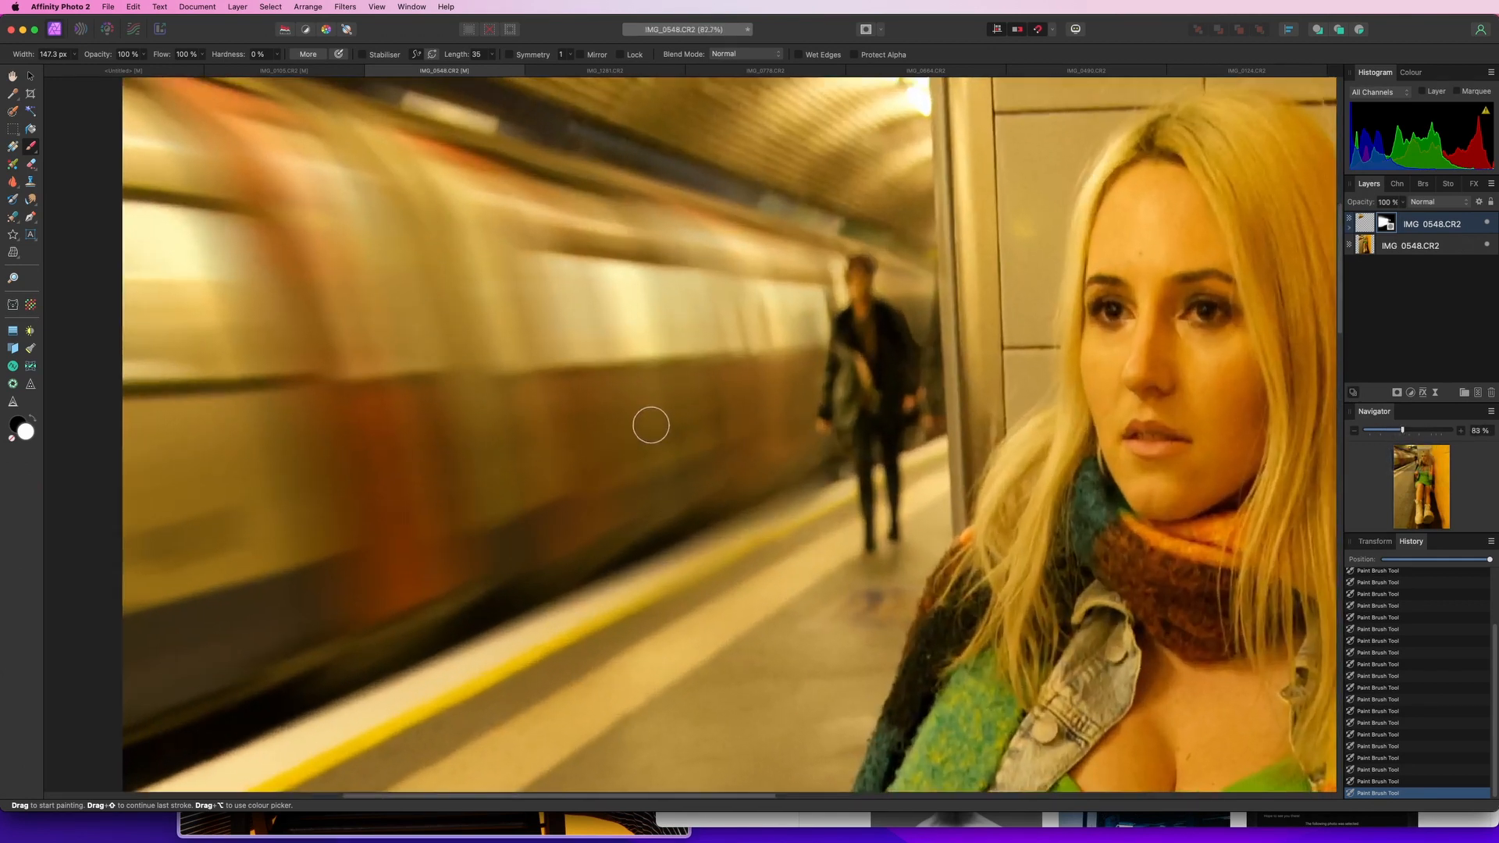
Lower the blurred layer's opacity to 75%
left_click(1403, 203)
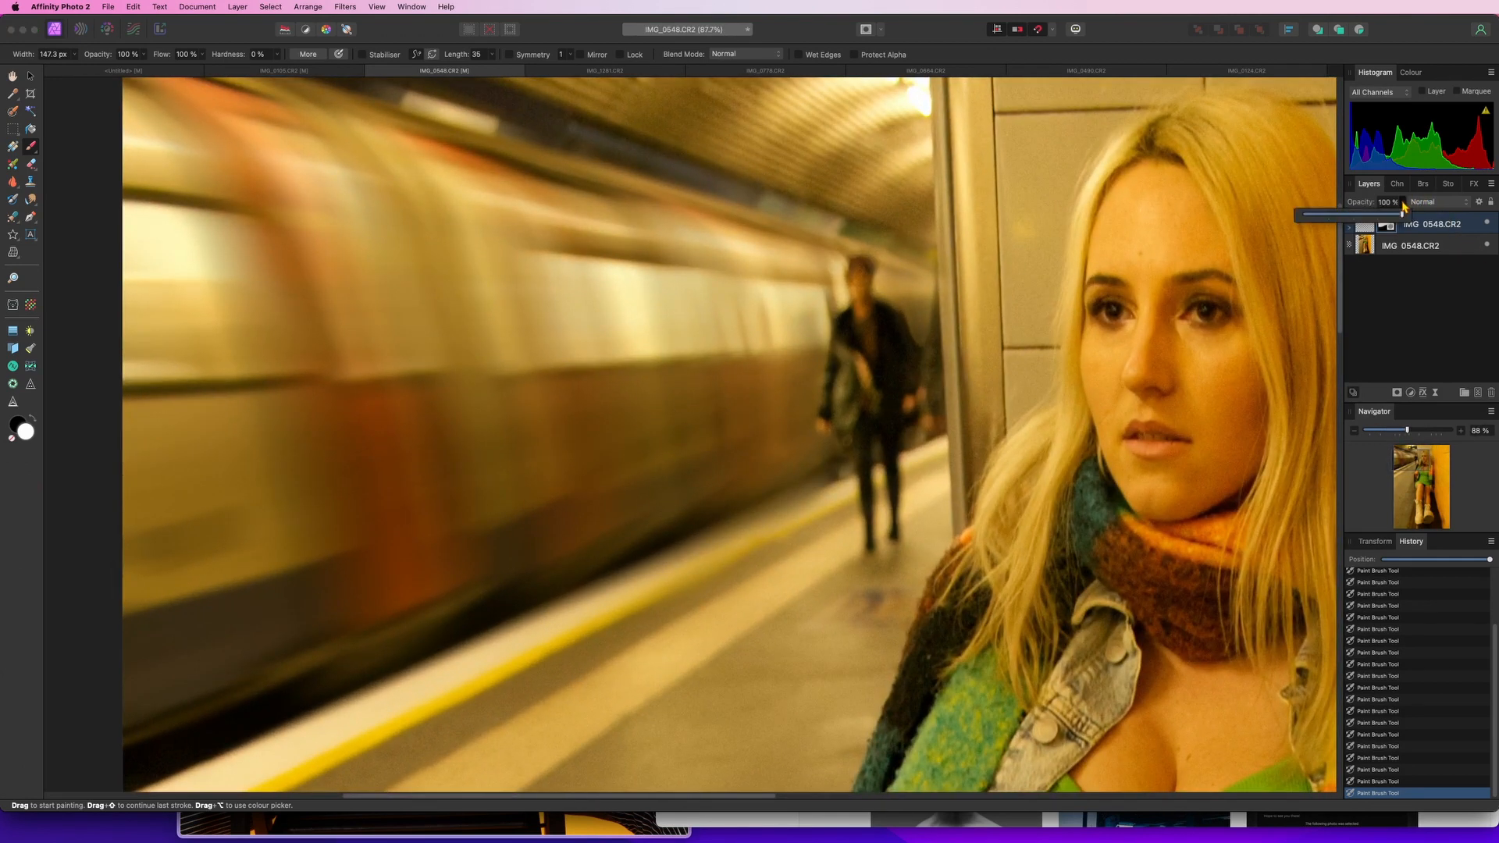
left_click_drag(1403, 217, 1392, 218)
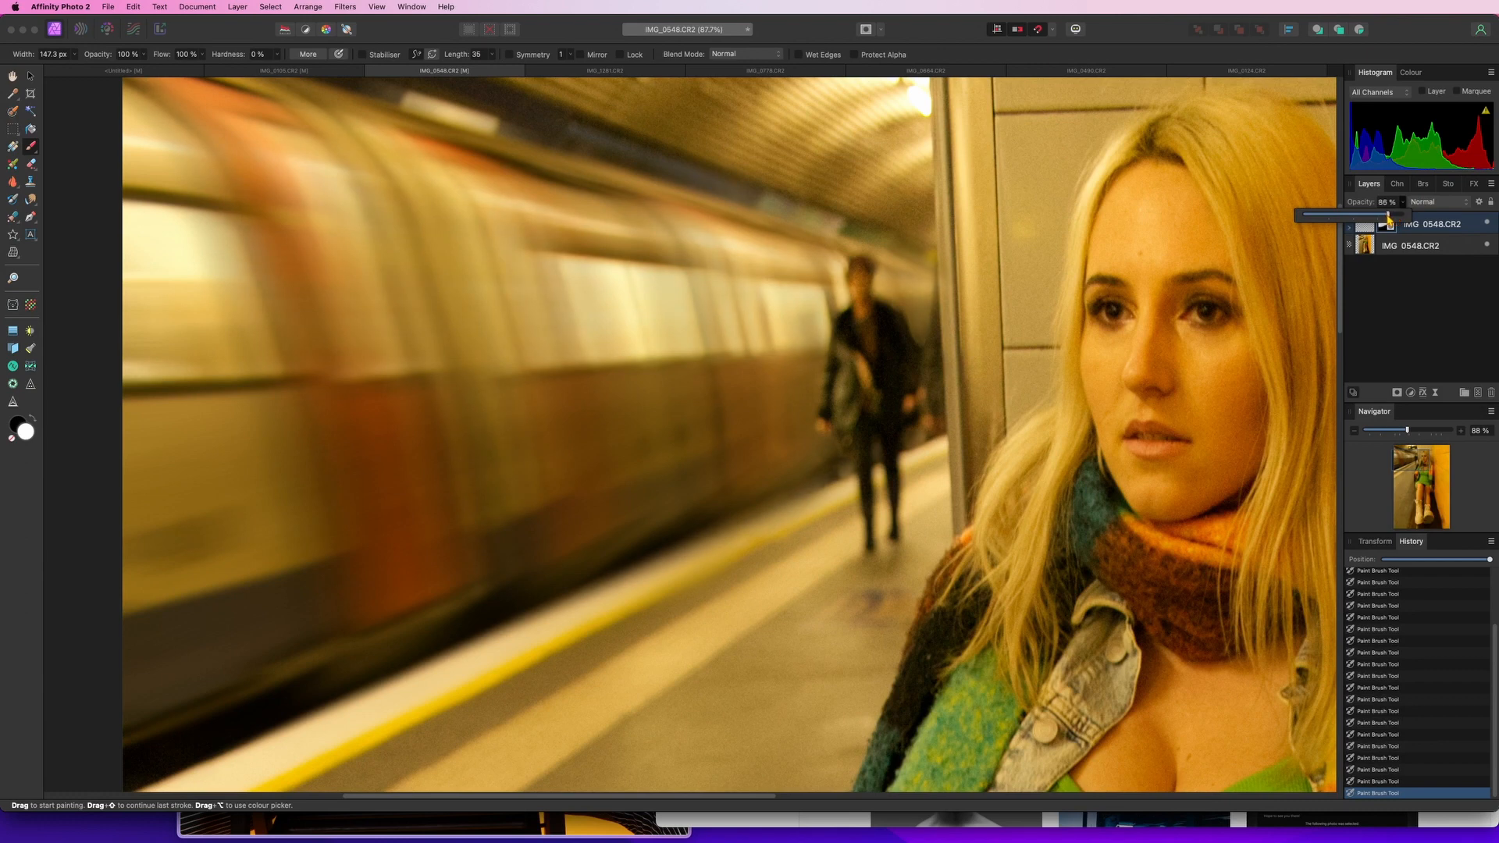
left_click_drag(1389, 222, 1378, 223)
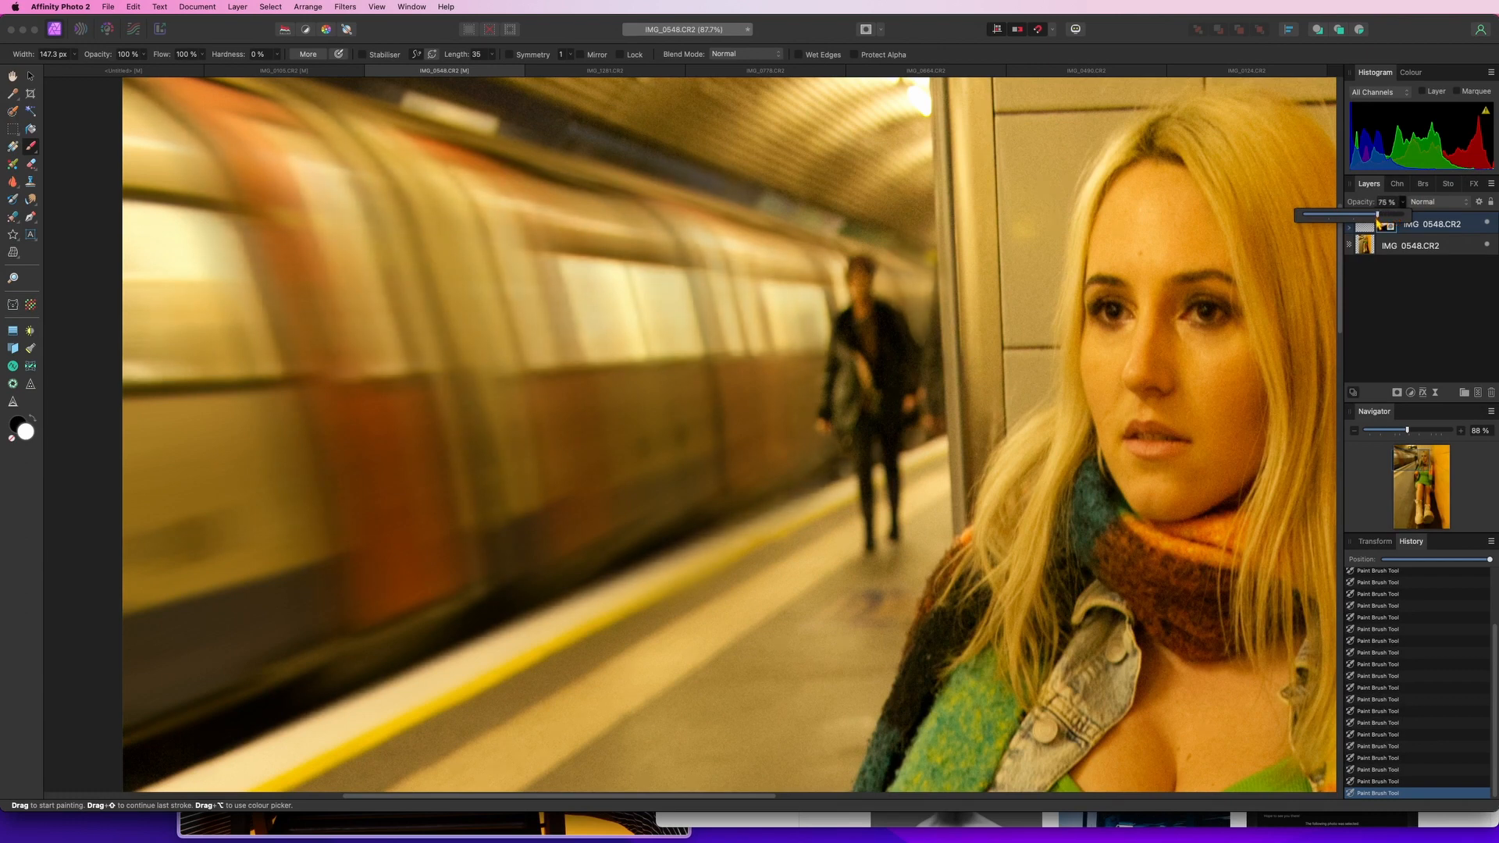
left_click(1433, 324)
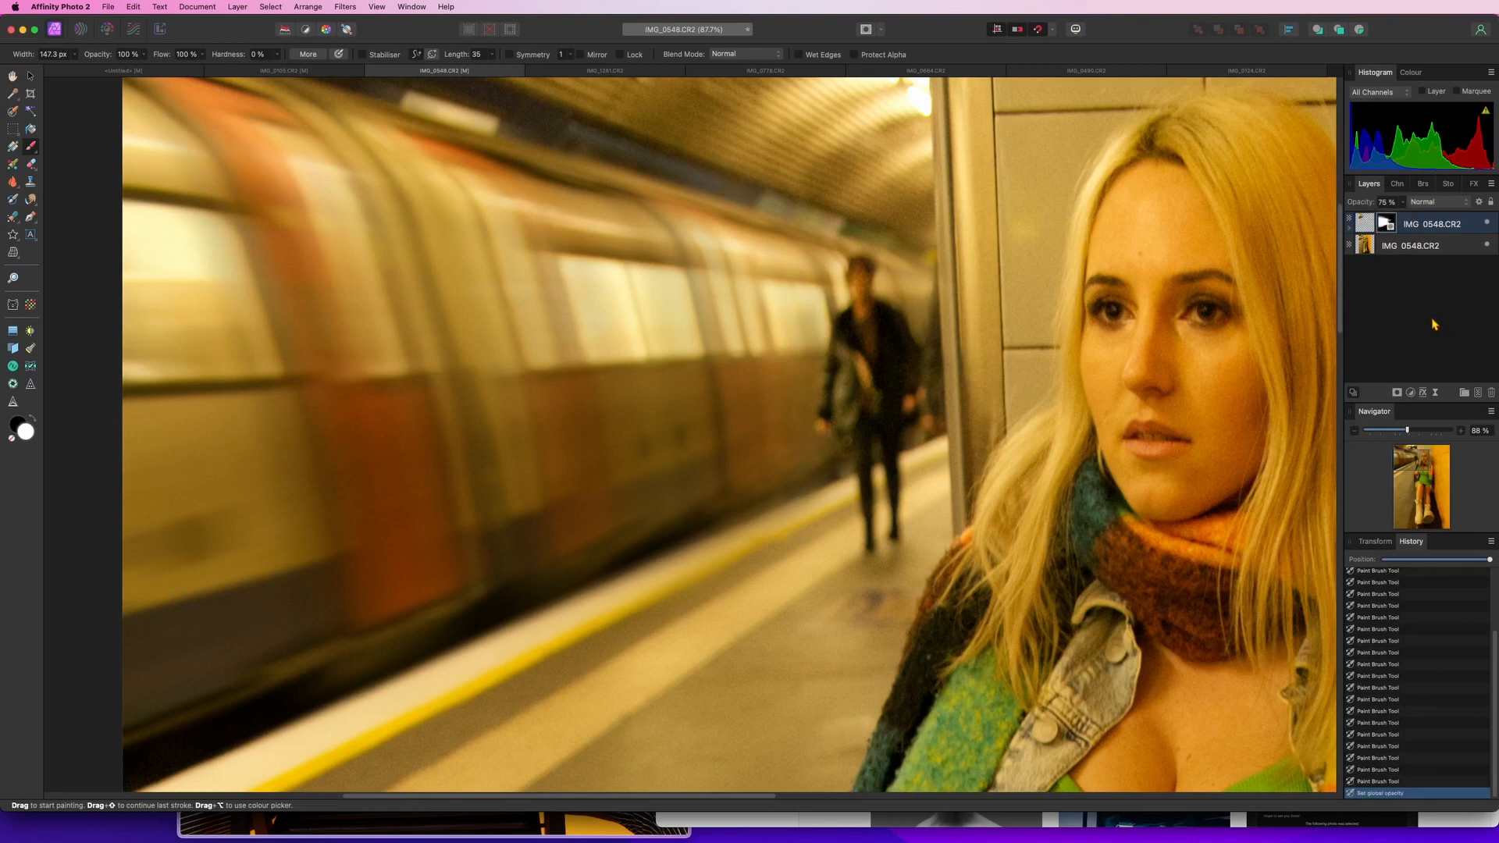
scroll(550, 349, "down", 5)
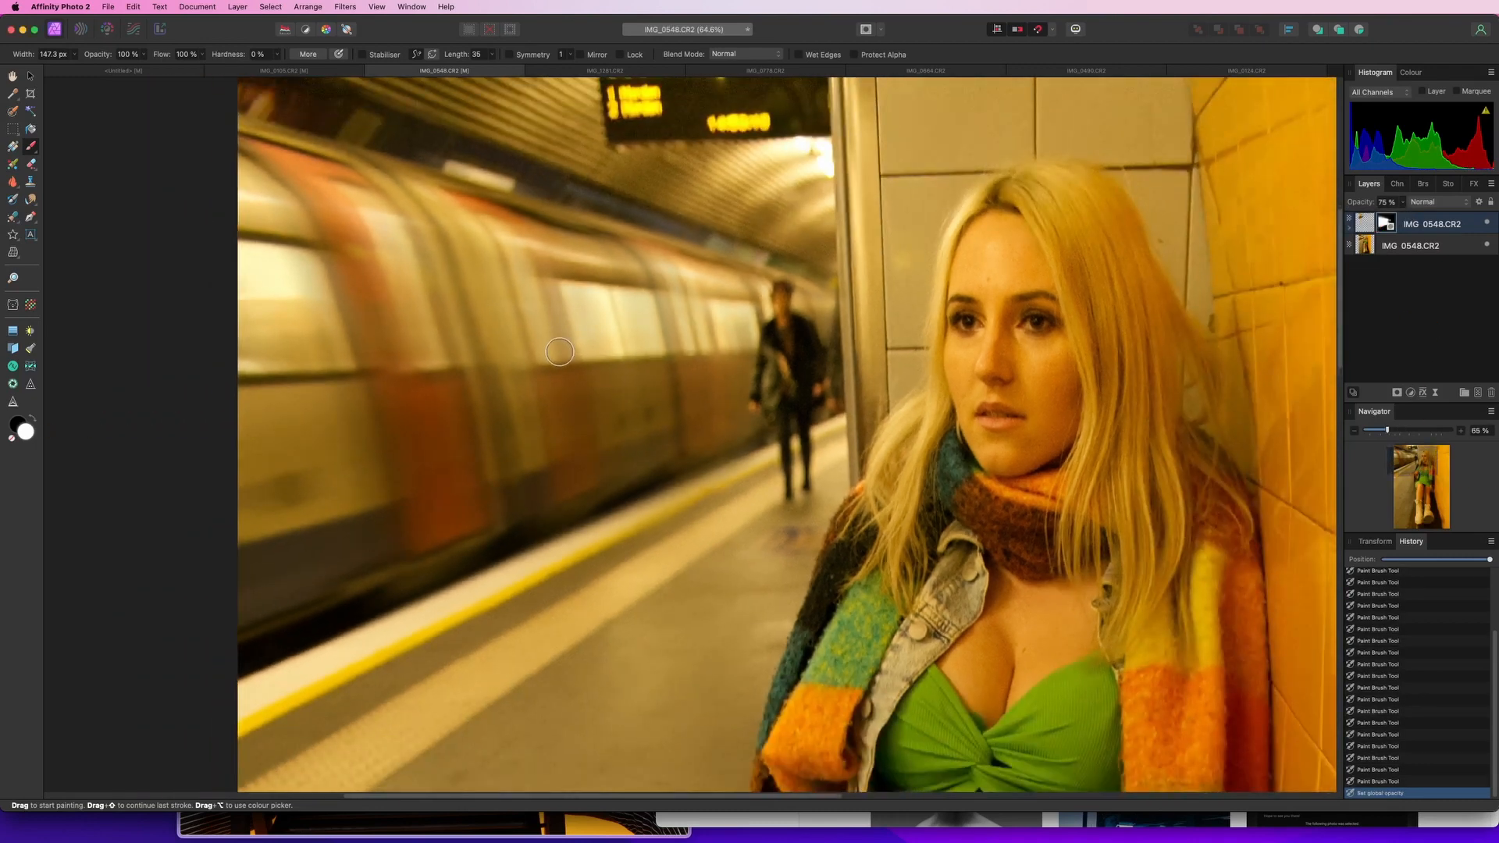
scroll(559, 353, "up", 1)
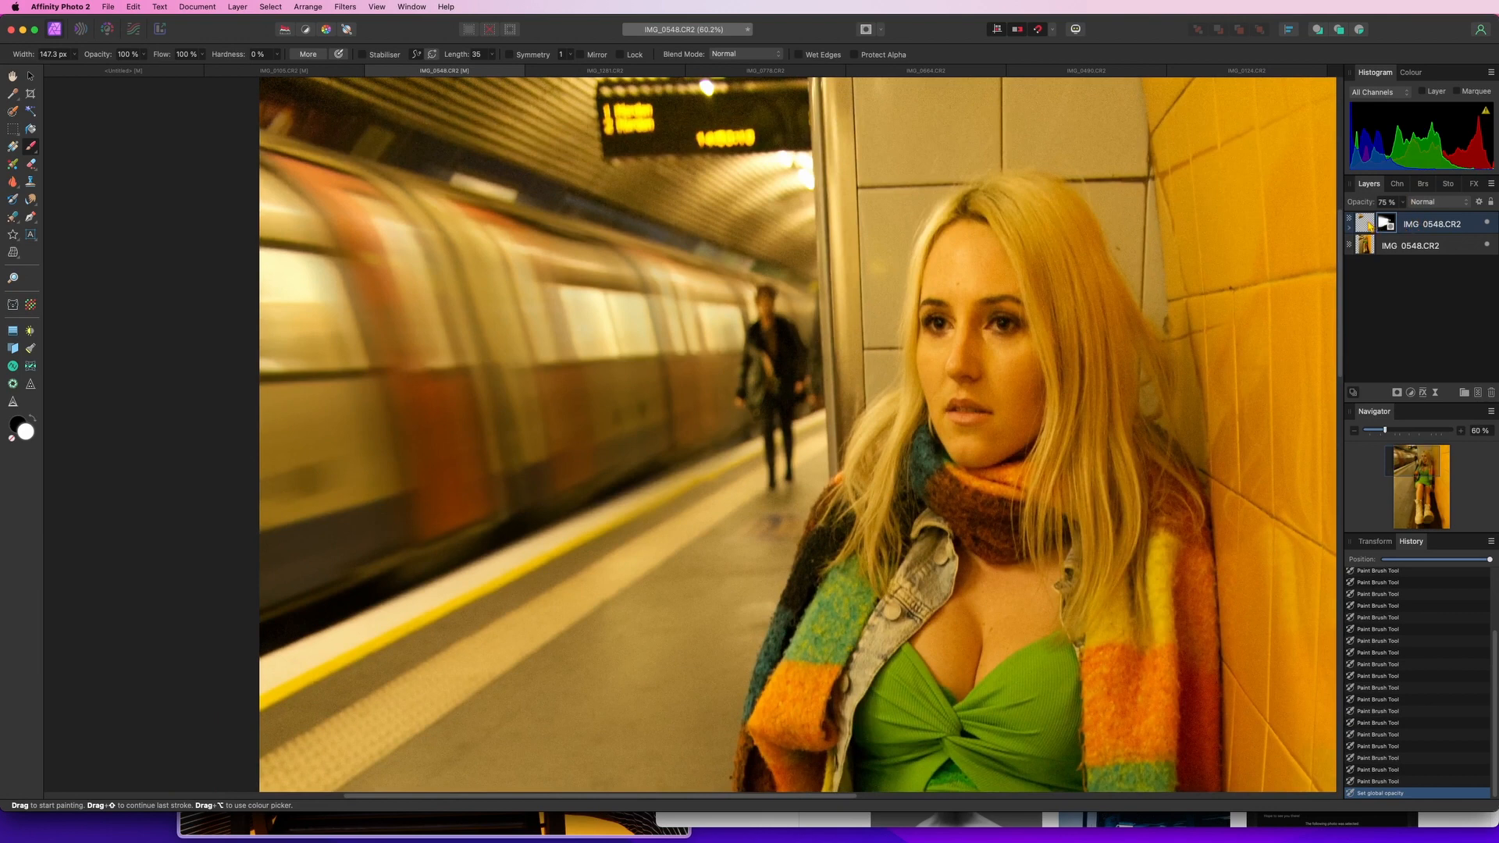
Select the blurred pixel layer and apply Add Noise at 15% intensity
left_click(1369, 225)
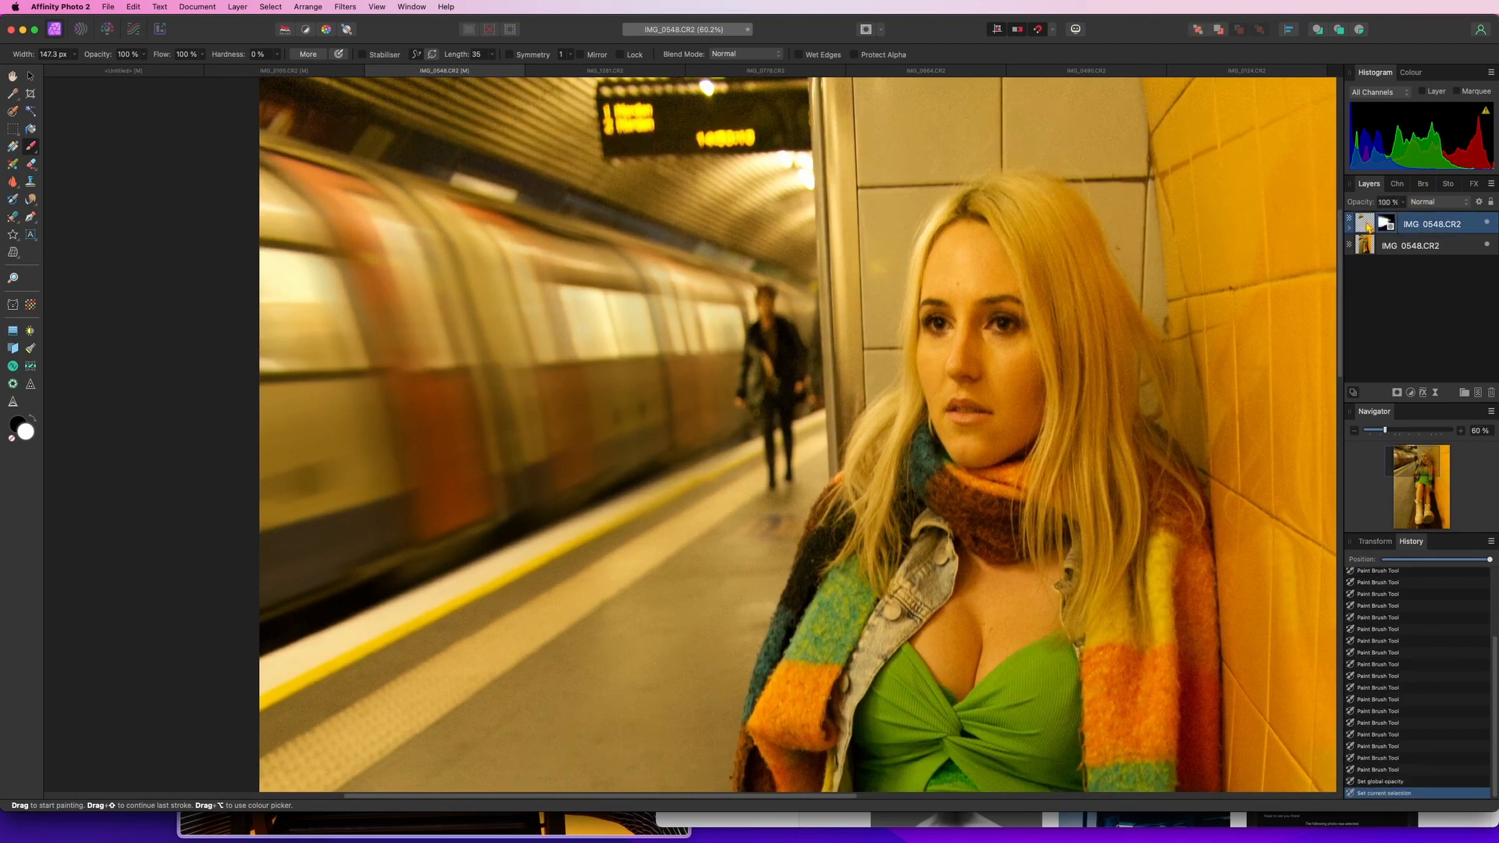
left_click(344, 7)
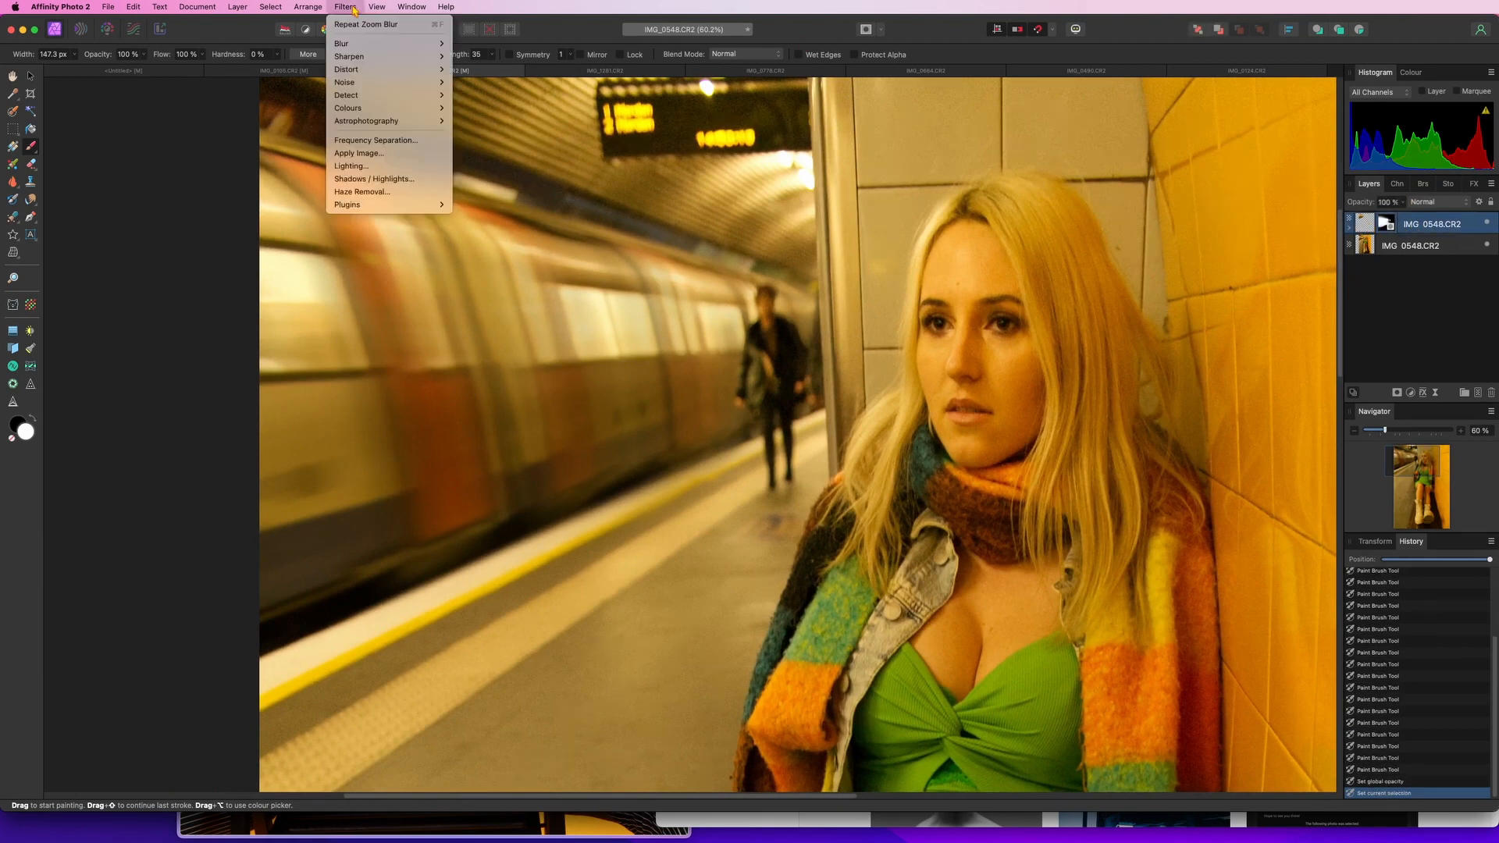
mouse_move(402, 83)
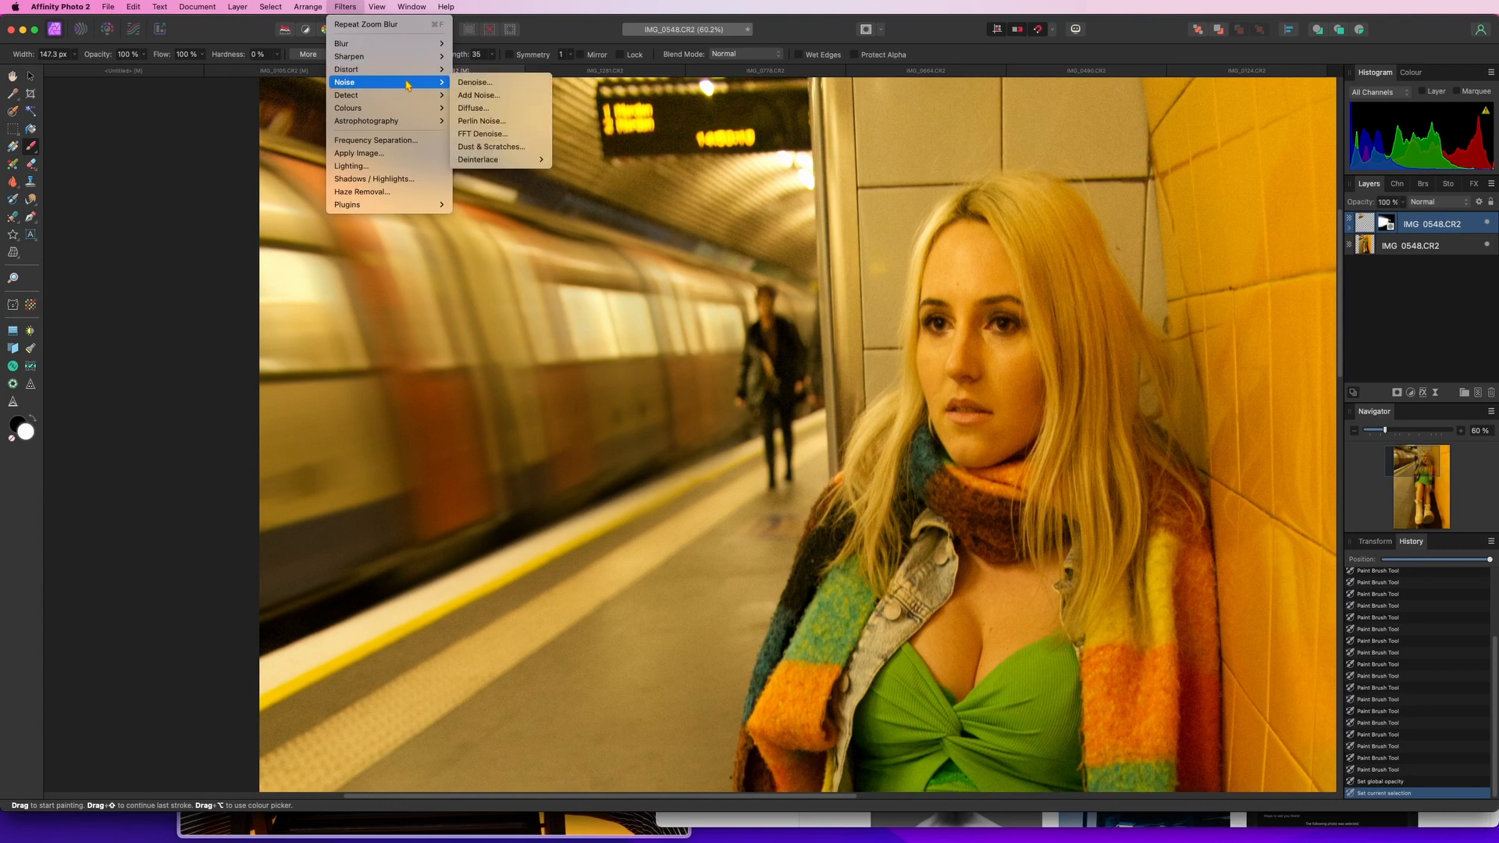
left_click(518, 96)
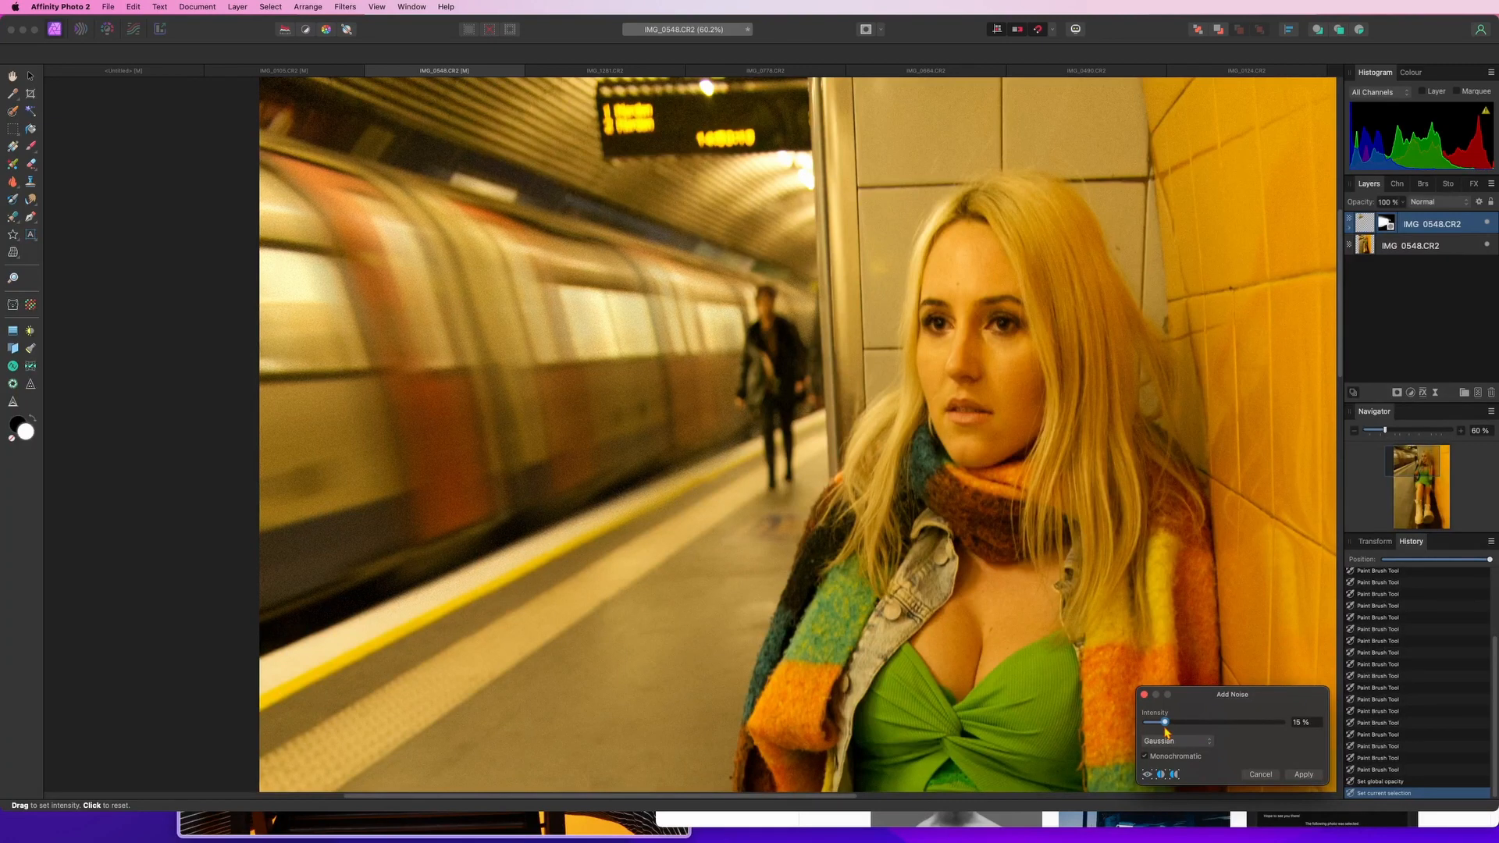
left_click(1315, 778)
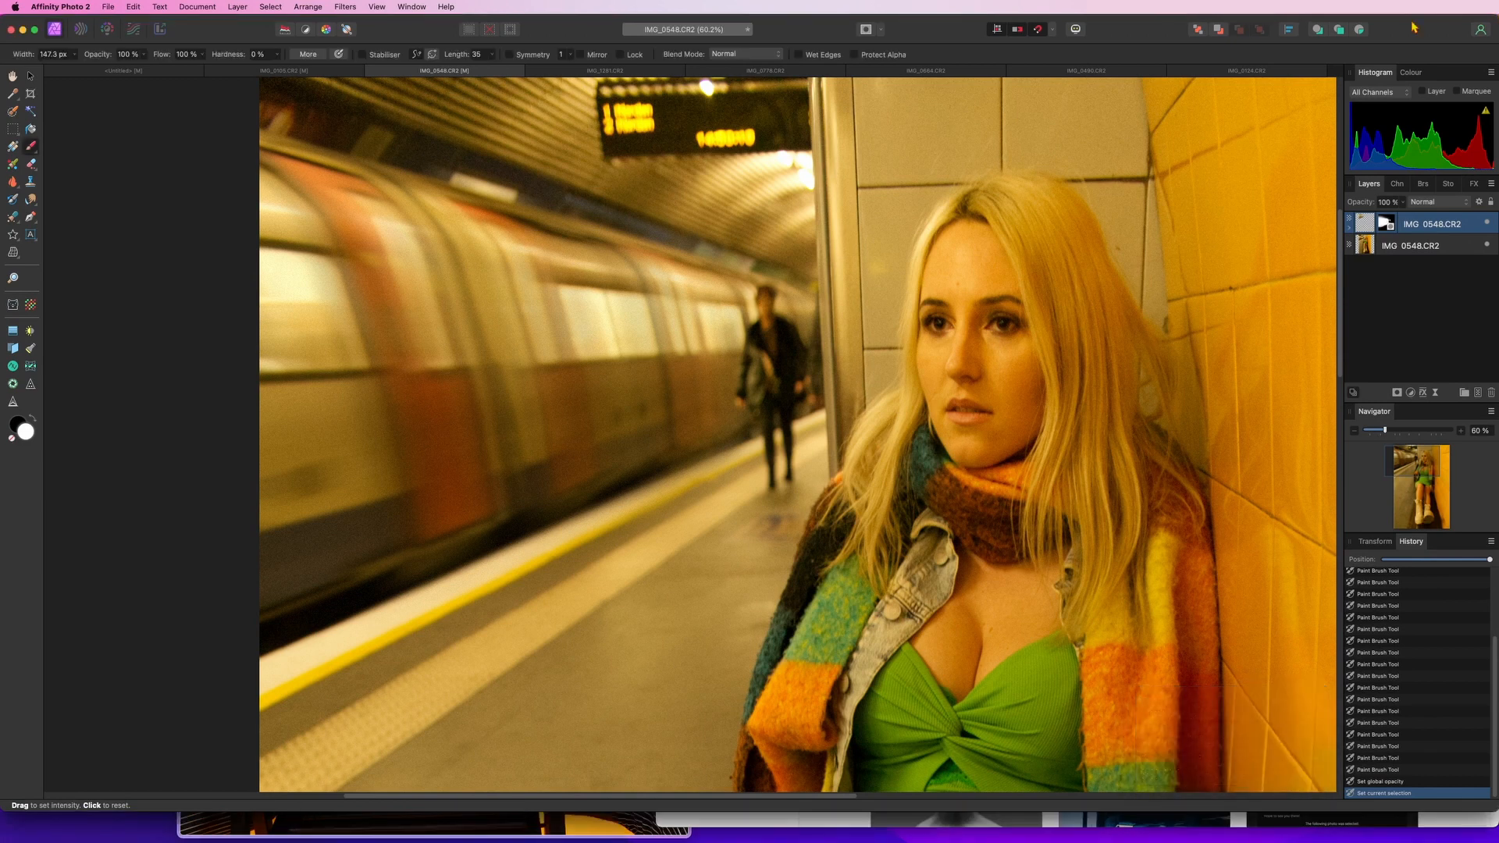
Set the blurred layer's opacity back to 100%
left_click(1388, 224)
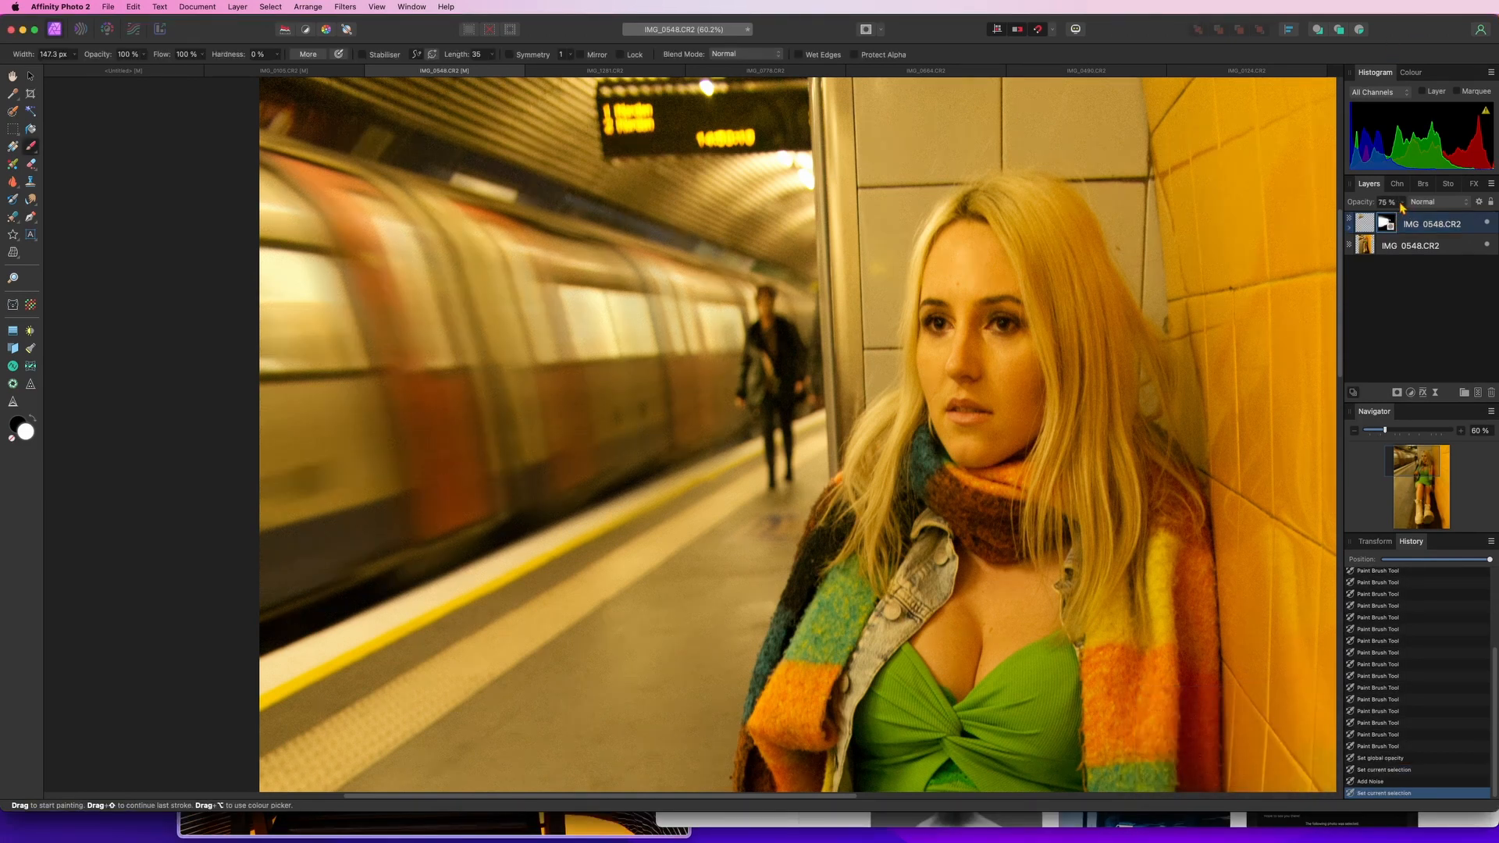
left_click(1403, 203)
left_click_drag(1401, 215, 1435, 220)
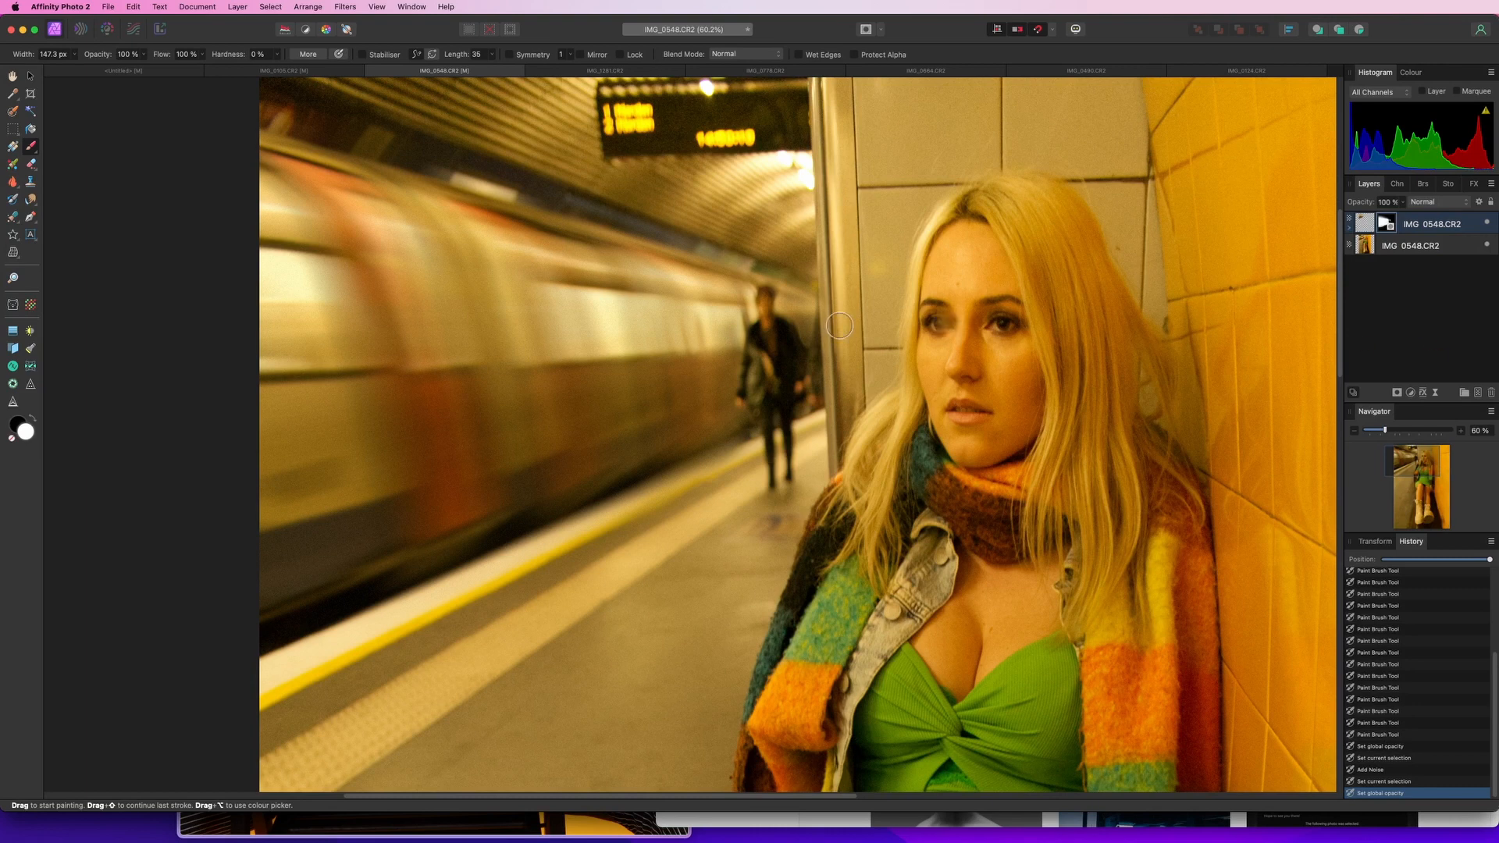
Zoom out and toggle the blurred layer's visibility off and on to compare before and after
scroll(733, 332, "down", 2)
scroll(731, 334, "down", 5)
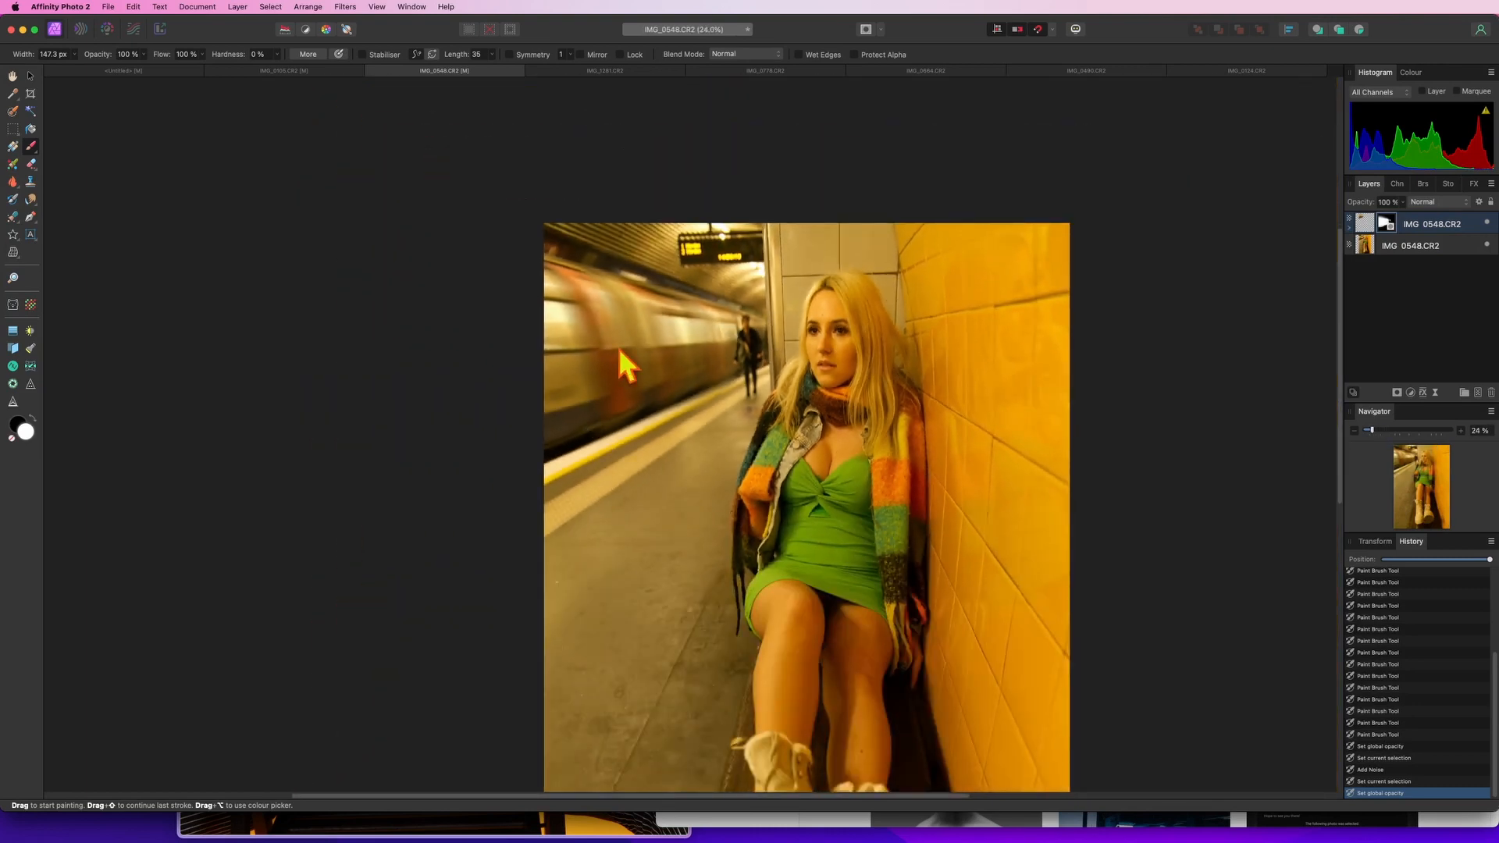
left_click(1488, 223)
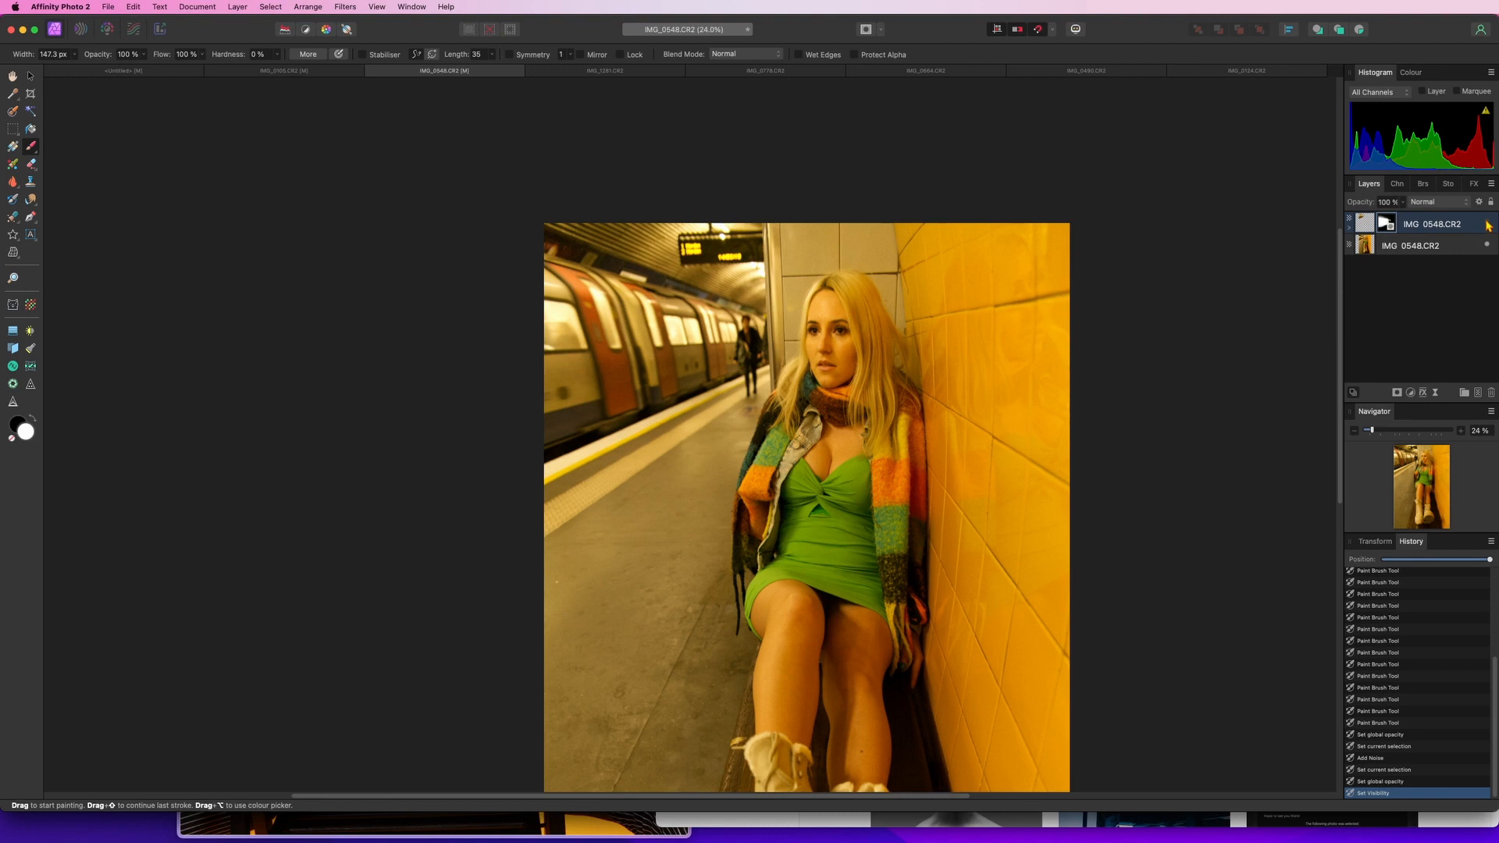
left_click(1487, 224)
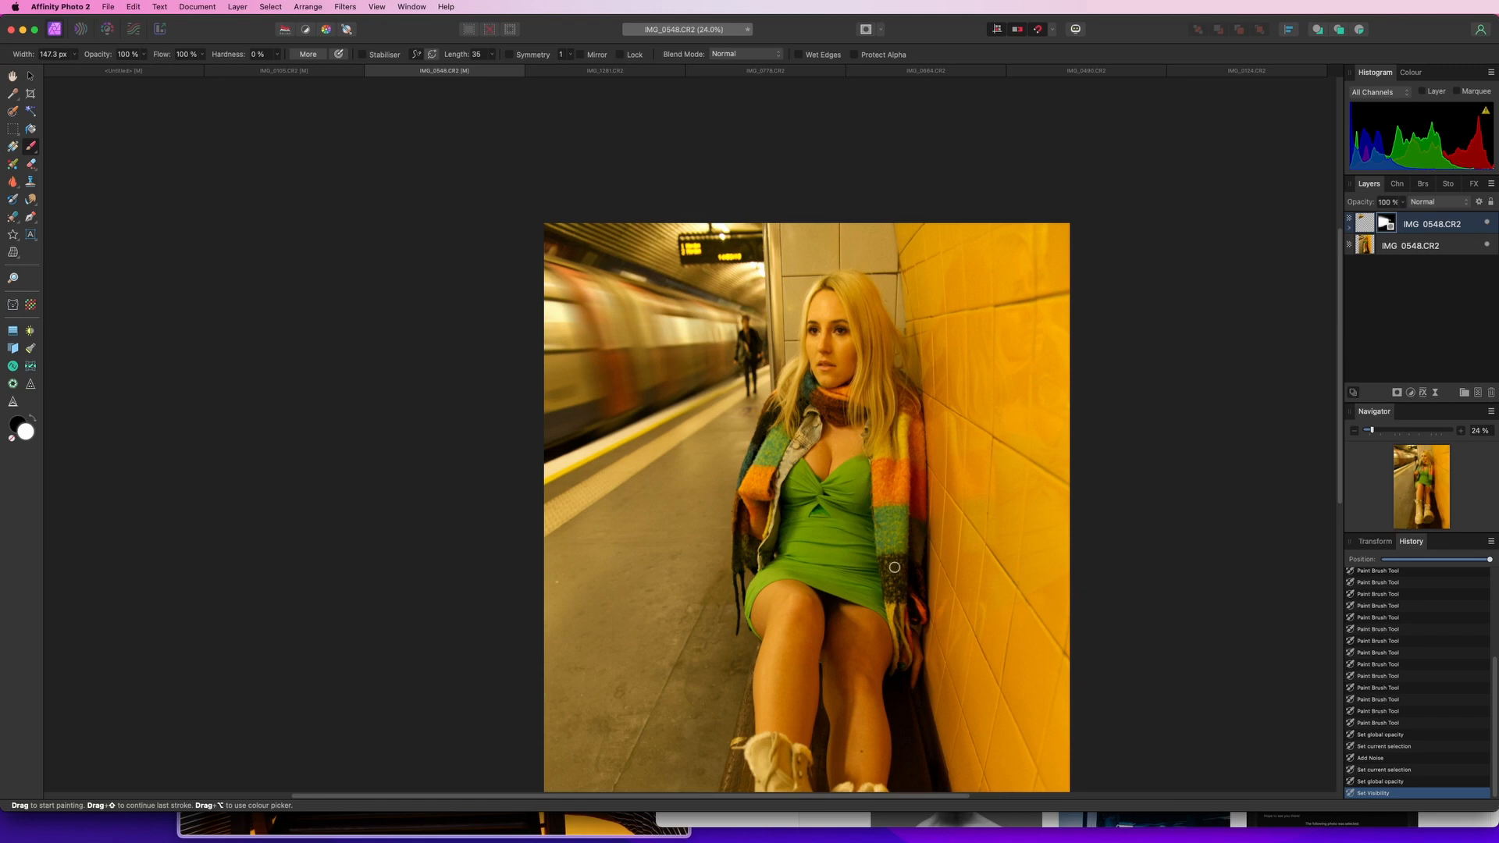
Develop the graffiti wall RAW photo and start a crop with the 1:1 square preset
scroll(865, 343, "up", 5)
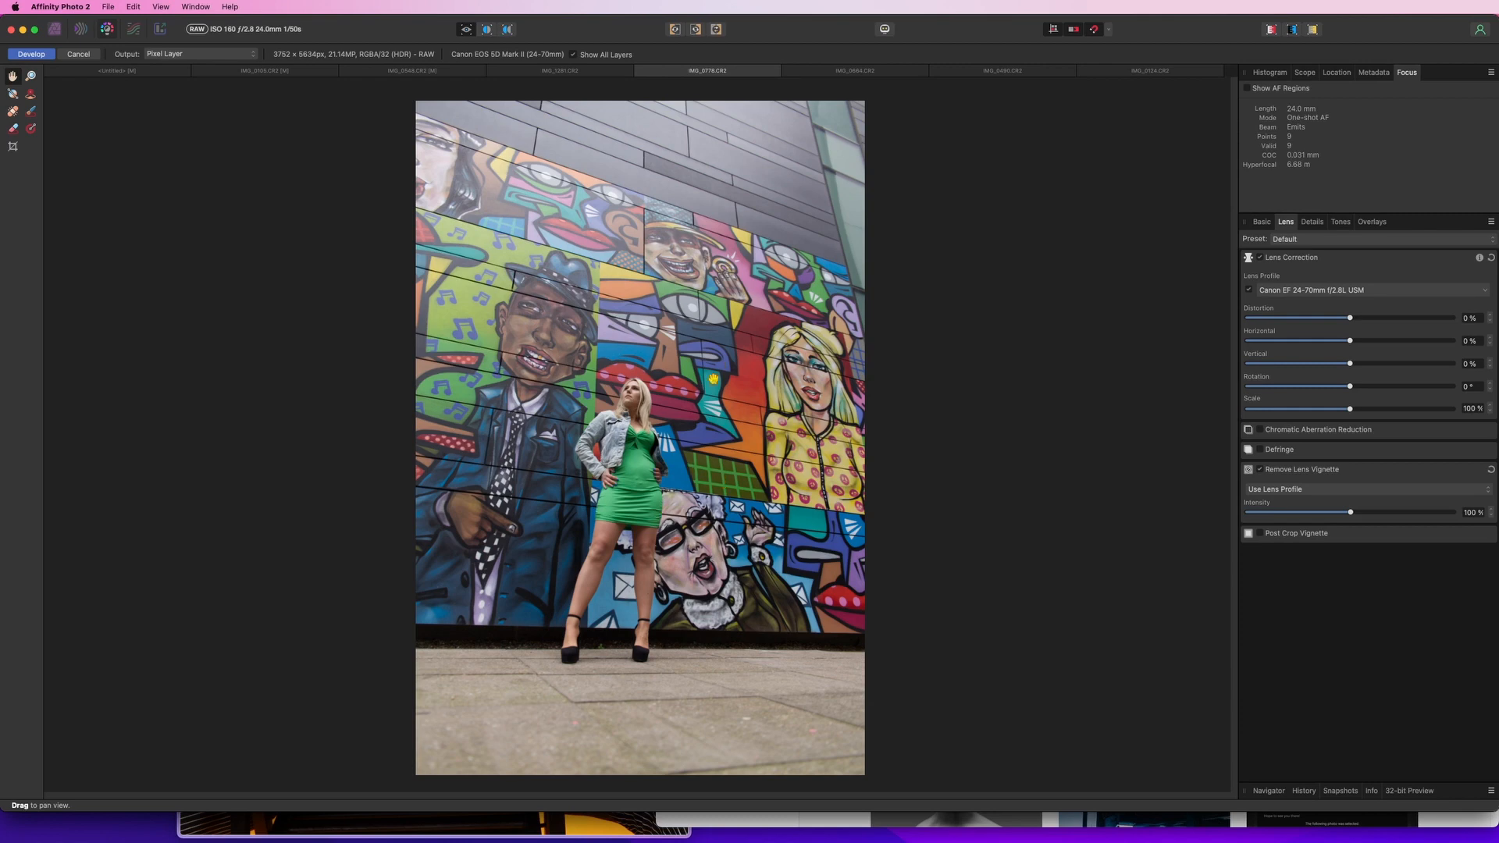
left_click(32, 58)
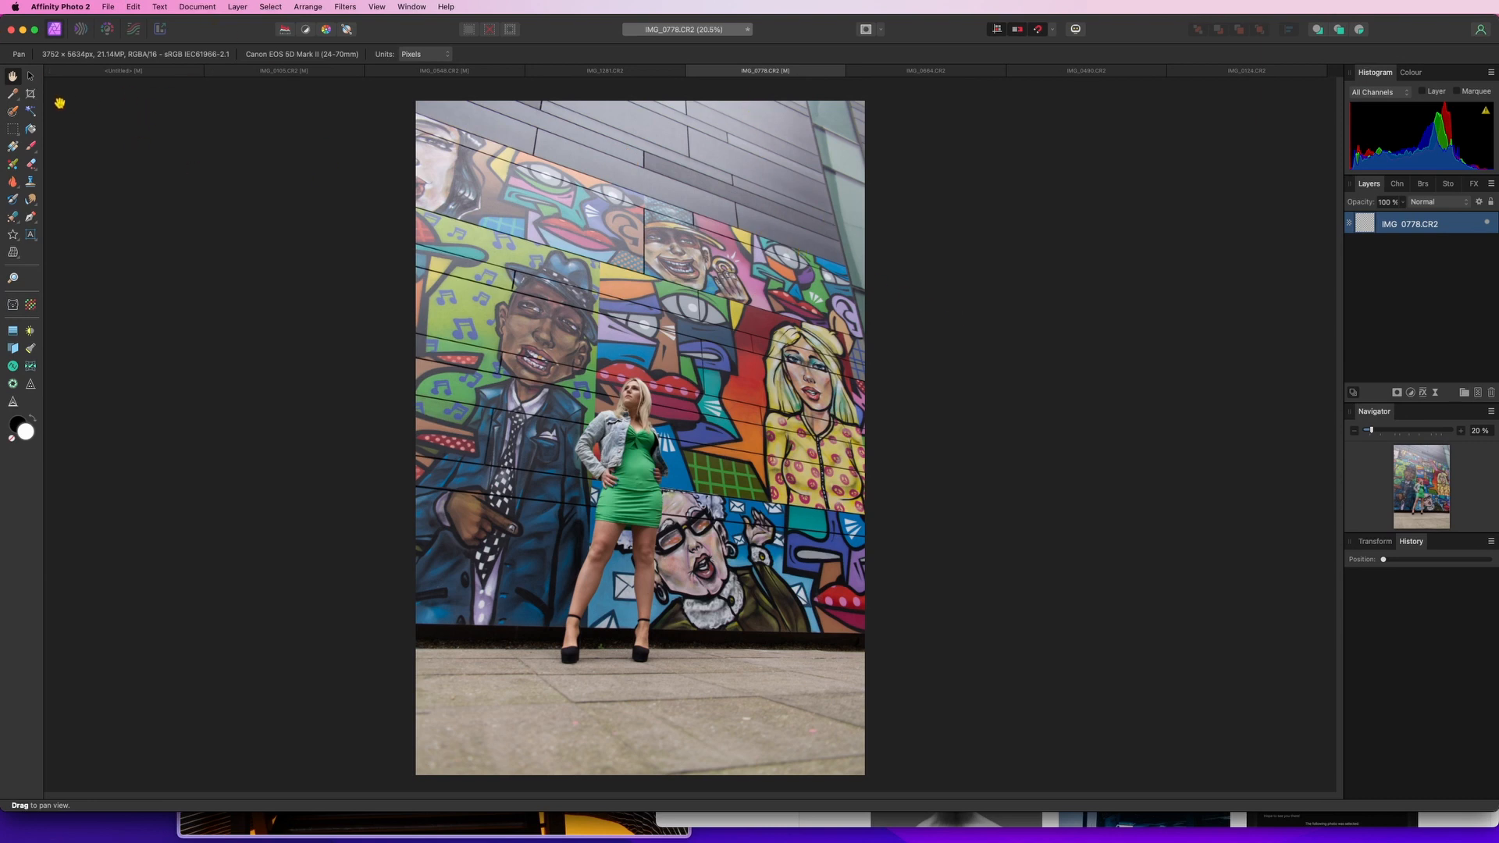
left_click(32, 94)
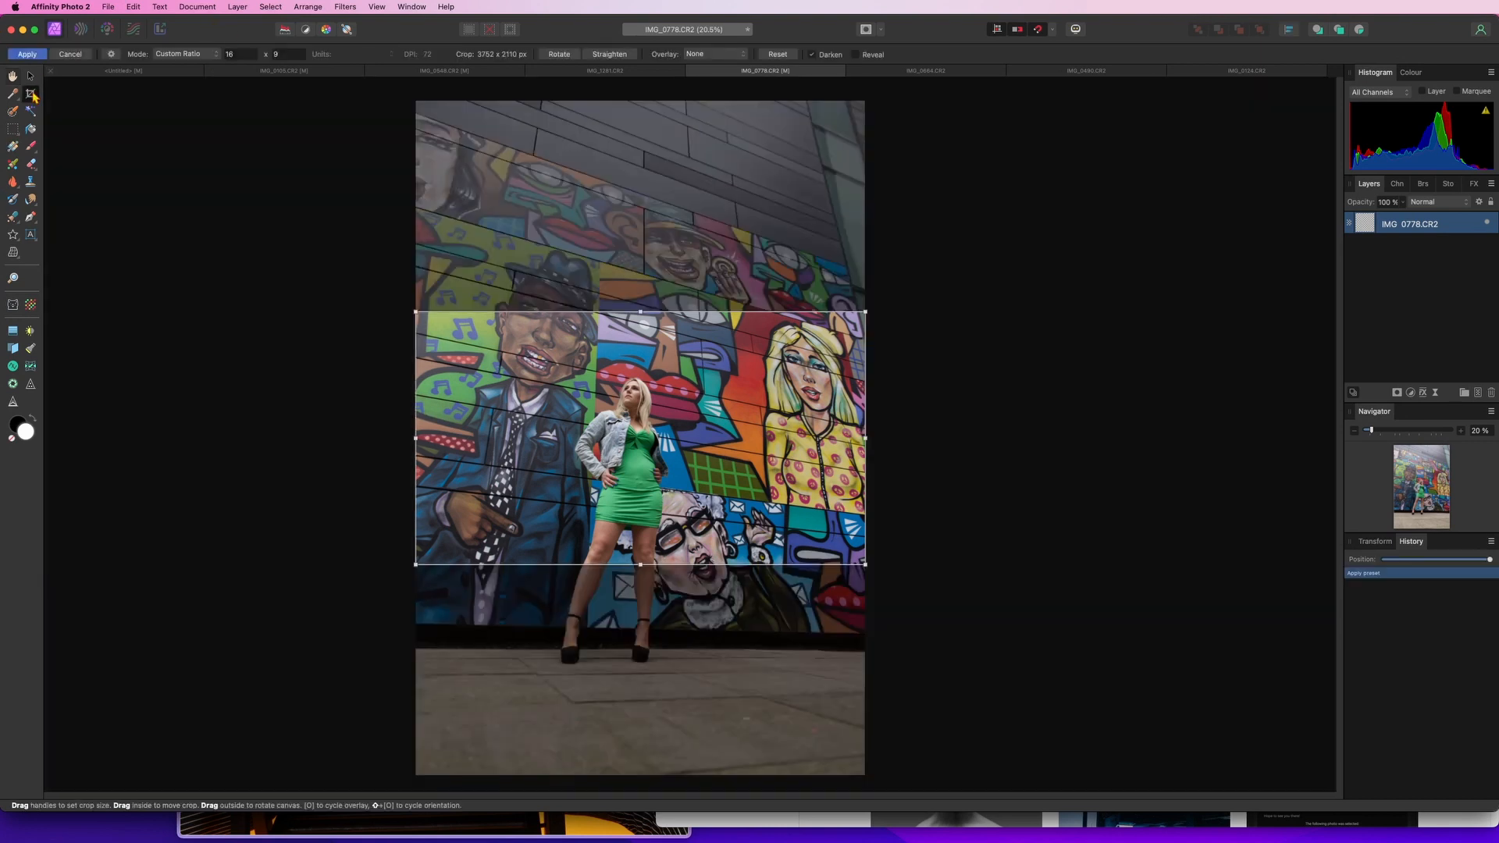
left_click(111, 54)
left_click(86, 111)
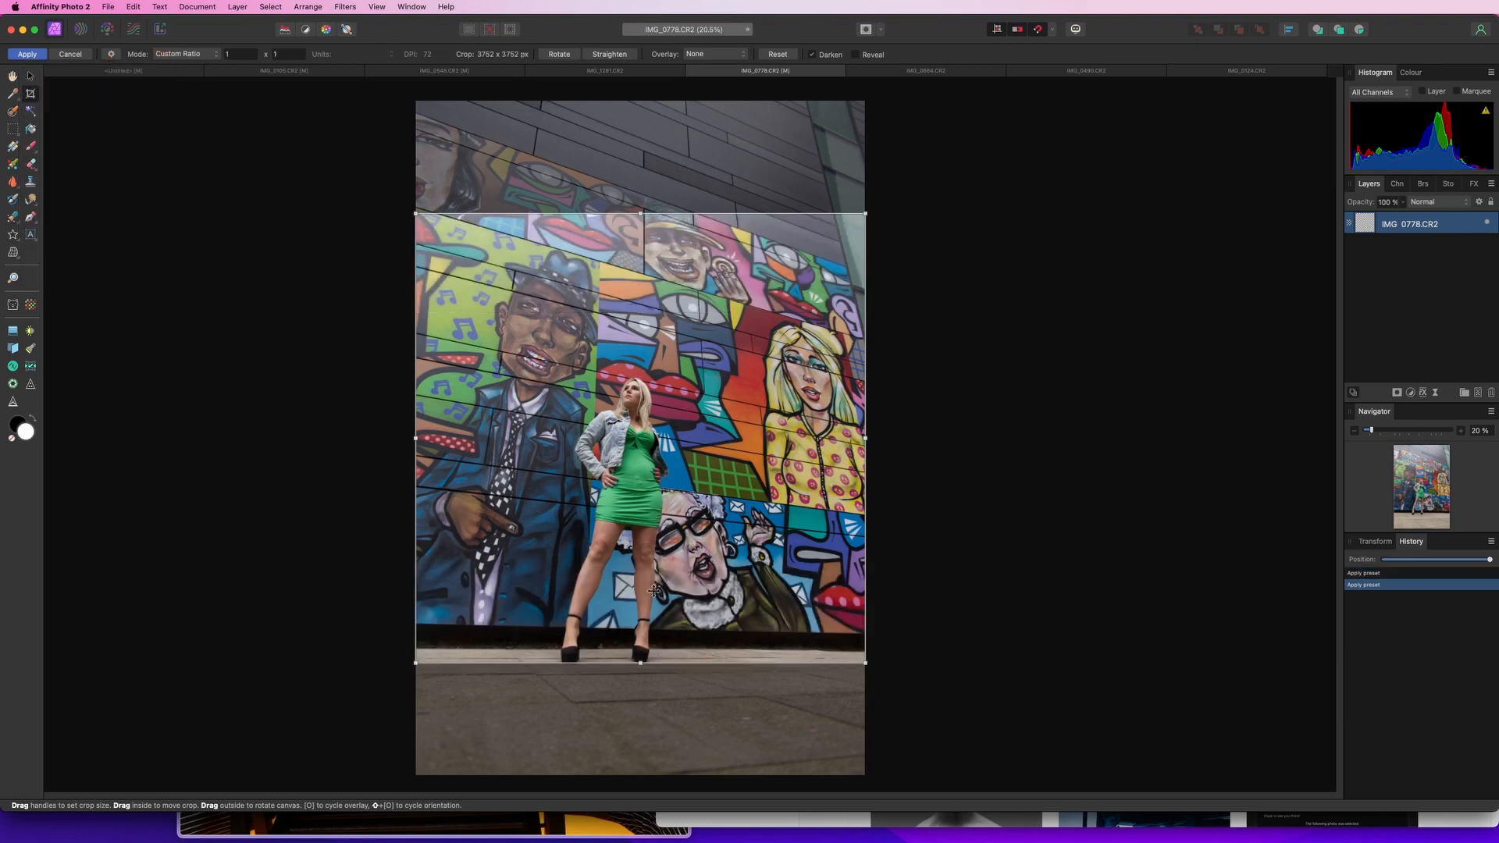
Reposition and resize the square crop to about 3261 x 3261 px around the model, then apply it
left_click_drag(684, 543, 688, 590)
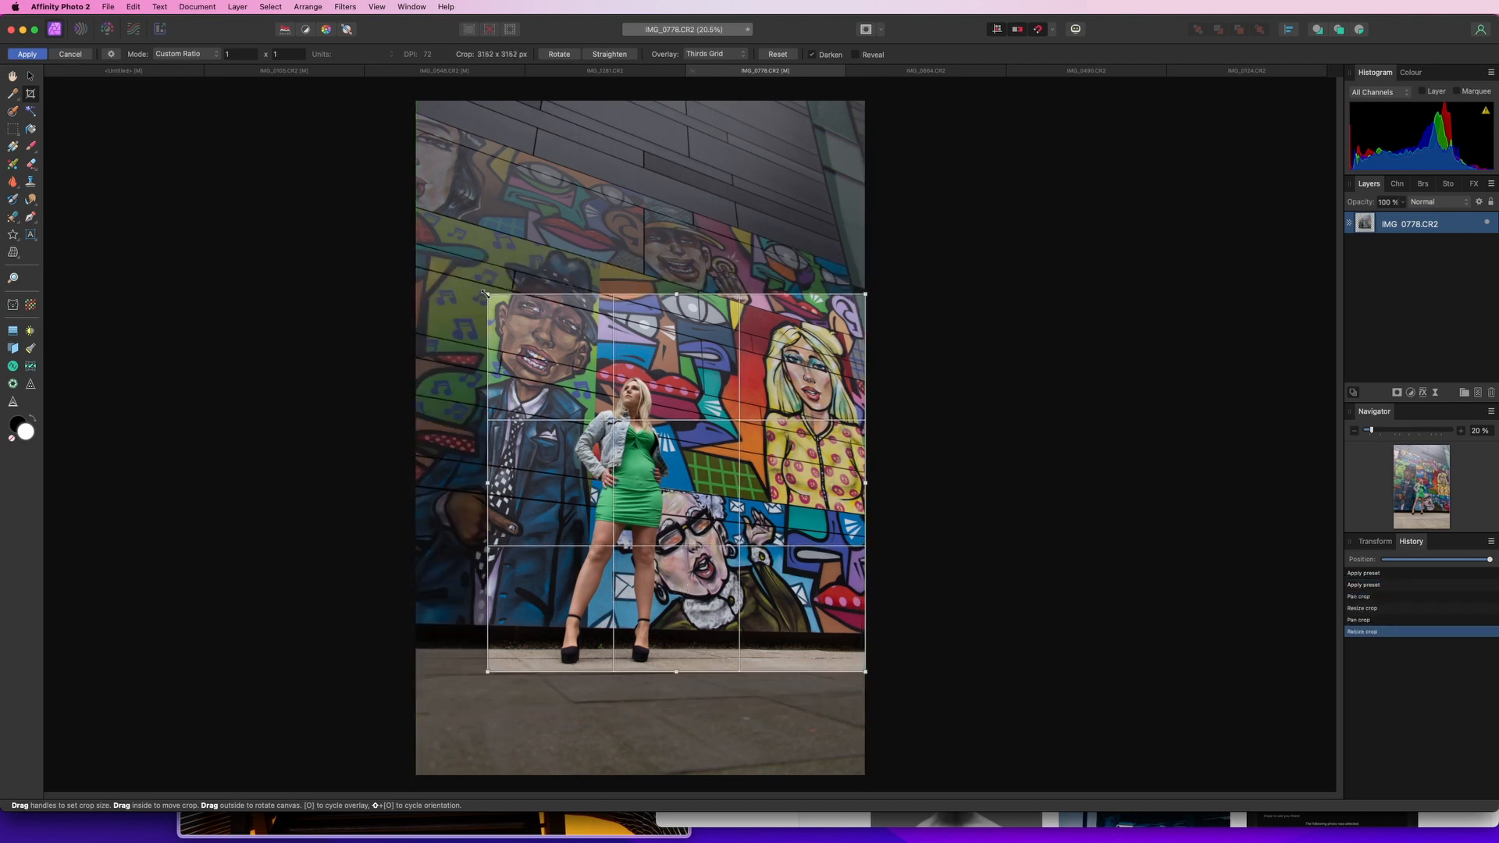
left_click_drag(484, 293, 476, 285)
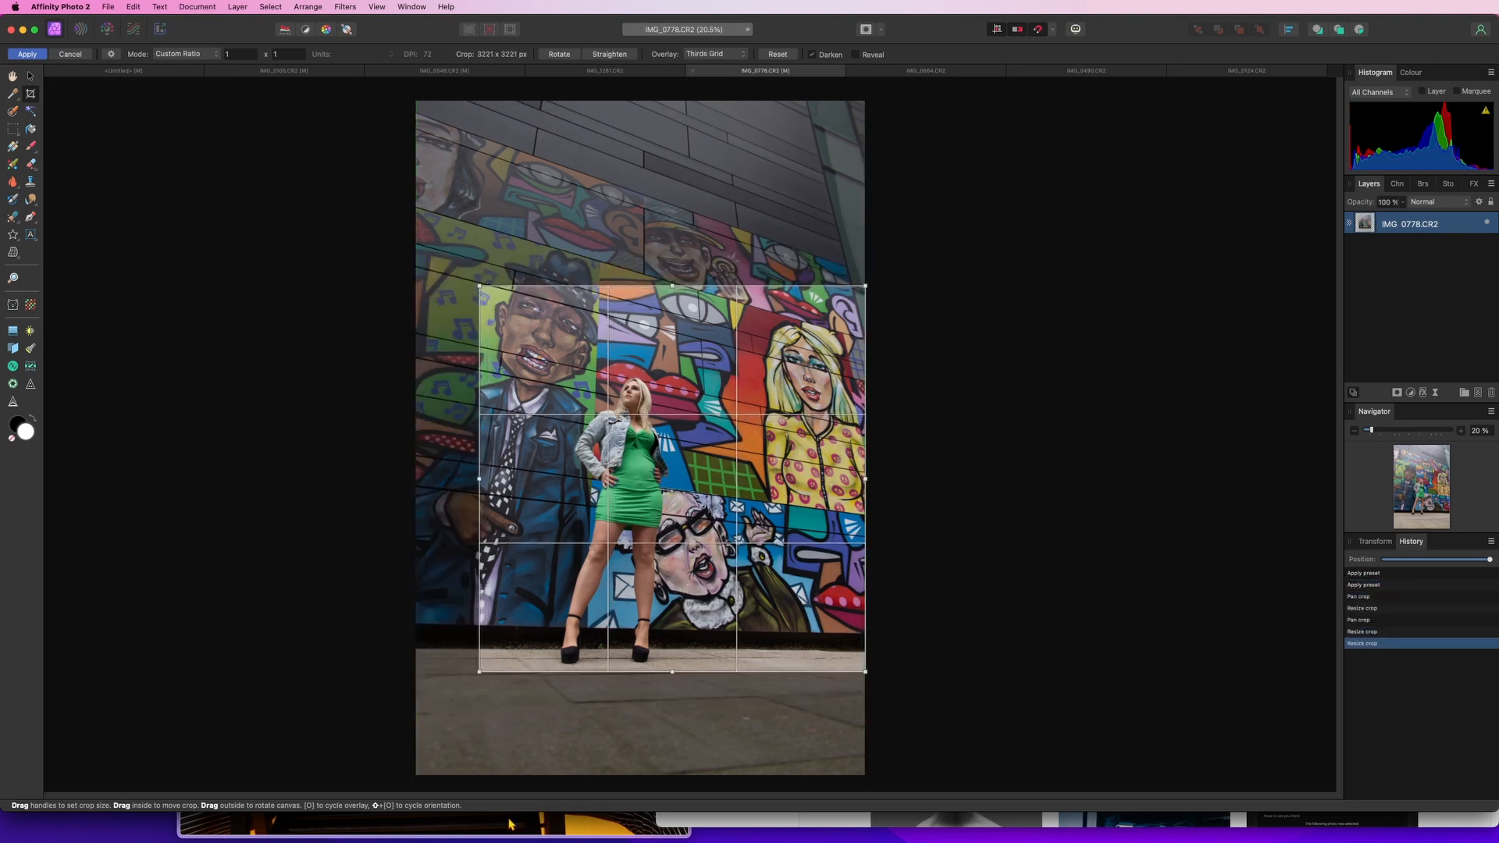
left_click_drag(477, 673, 482, 686)
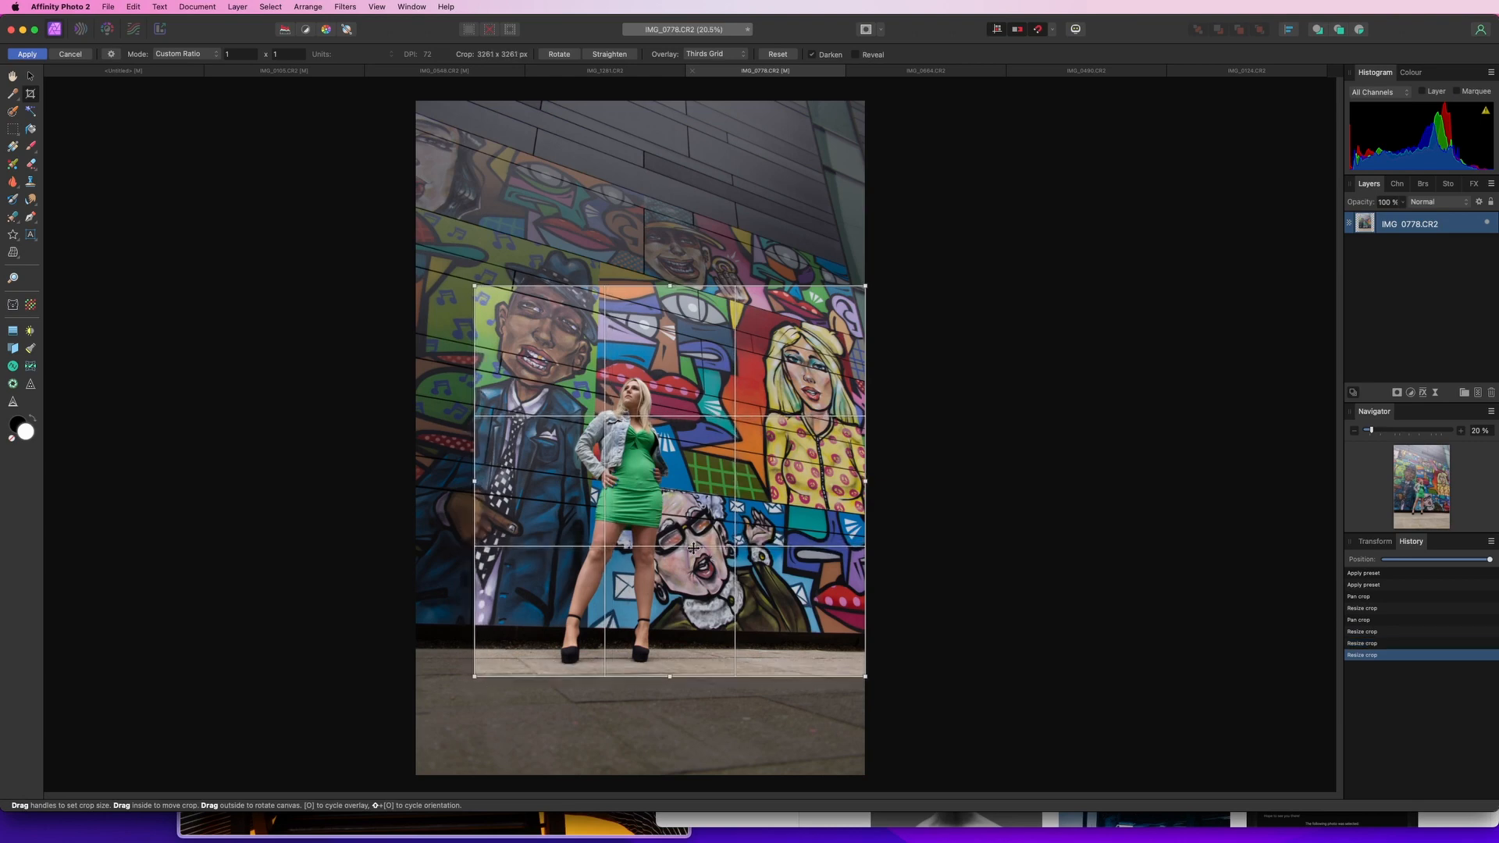
key("Return")
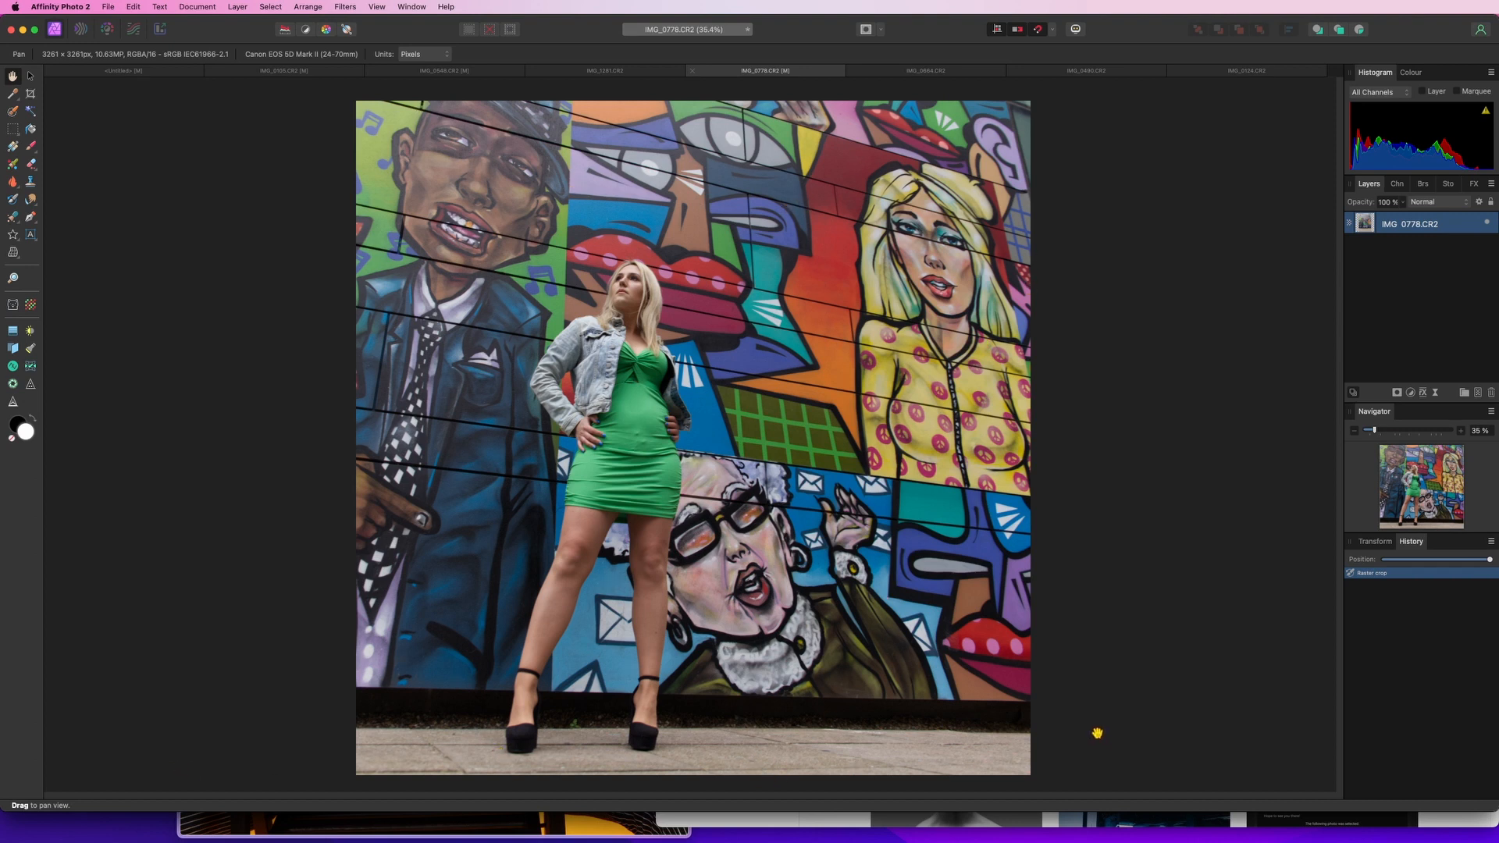
Zoom and pan around the cropped photo to inspect the model and mural details
scroll(639, 292, "up", 8)
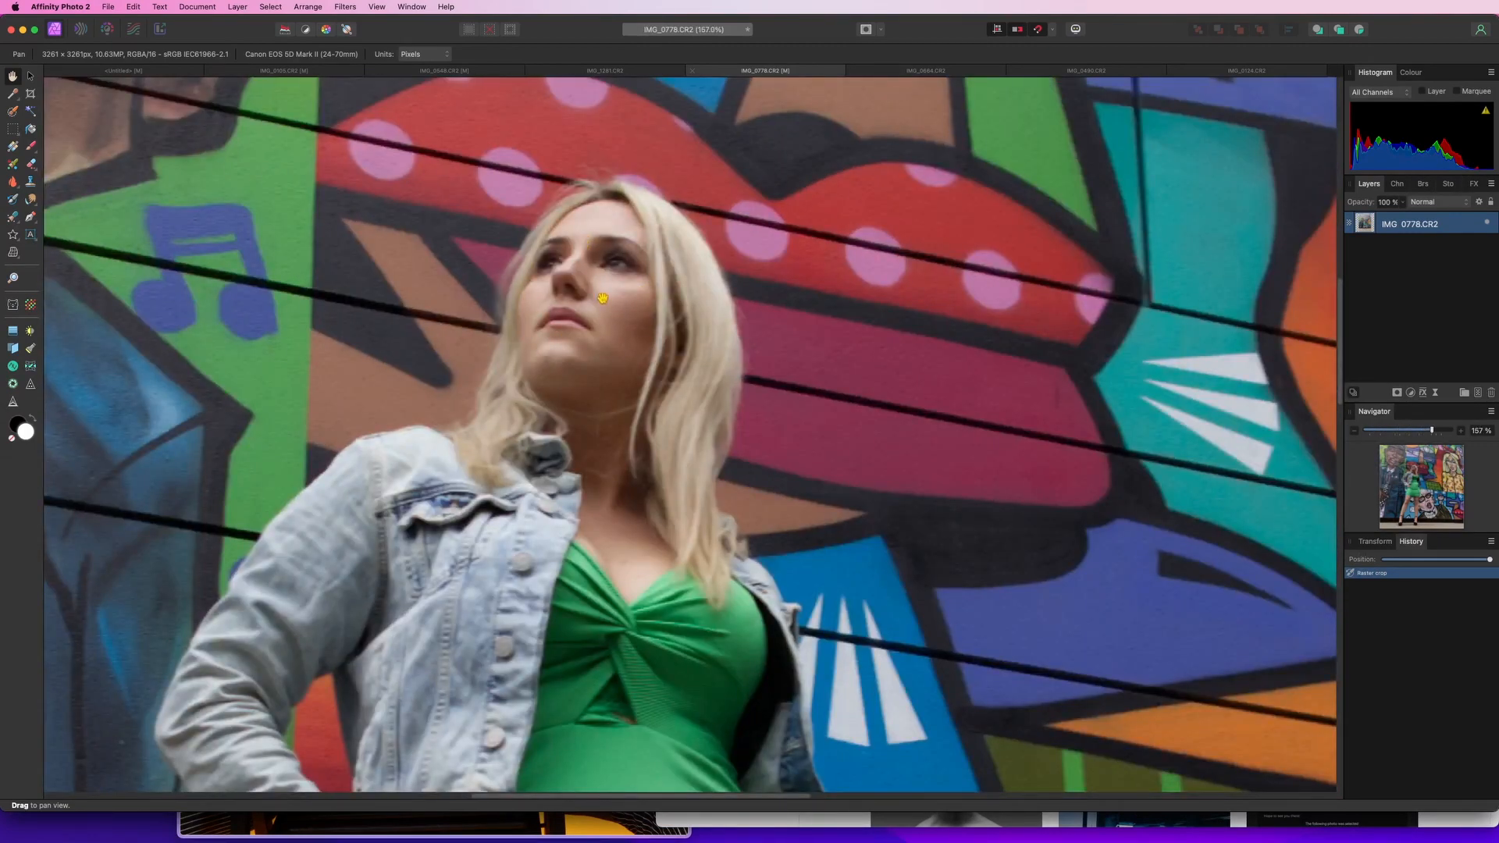
scroll(590, 296, "down", 6)
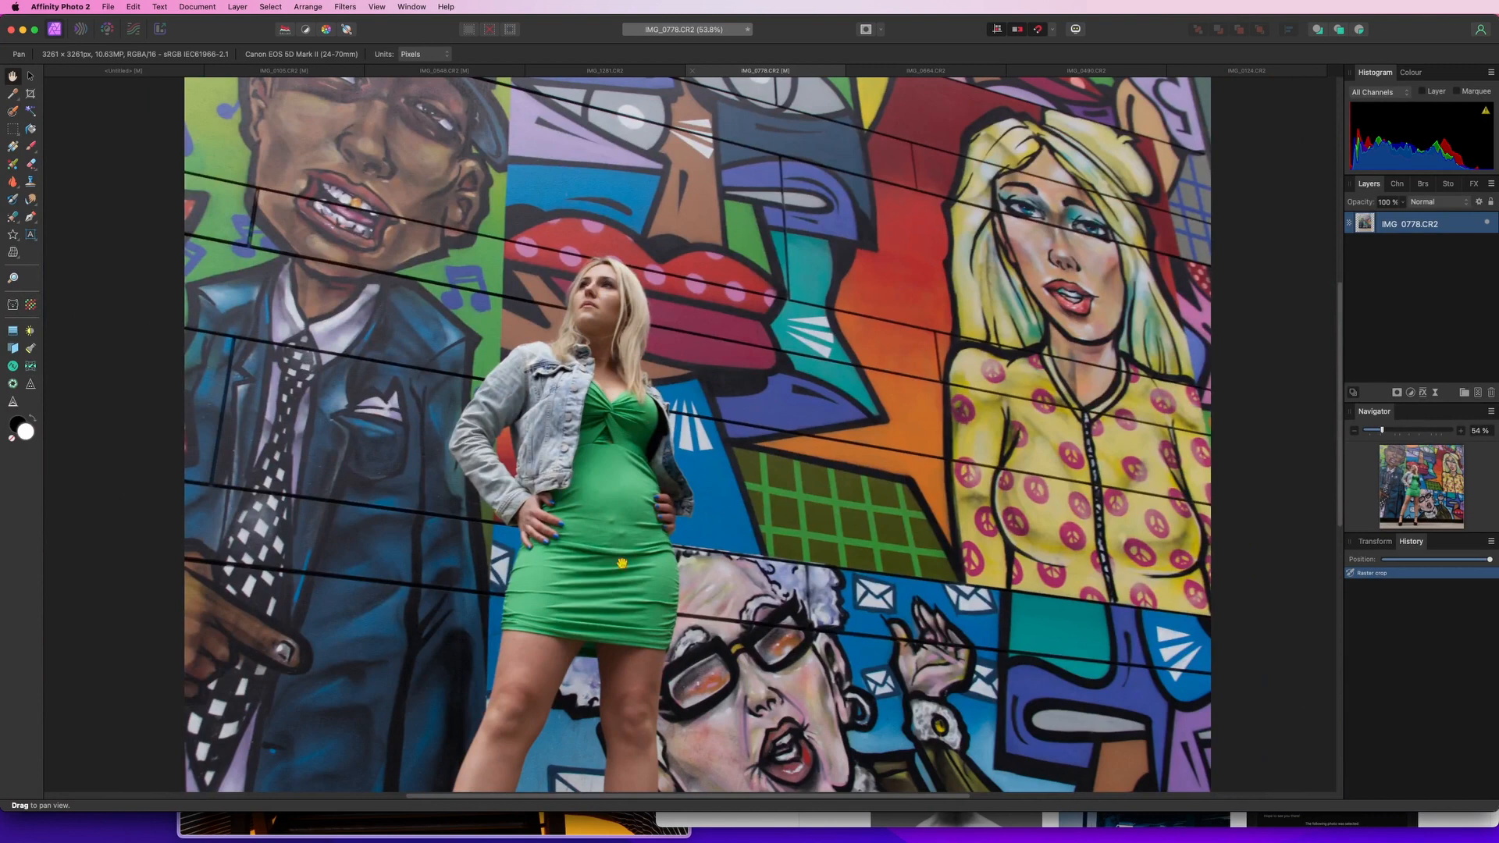
scroll(560, 631, "up", 1)
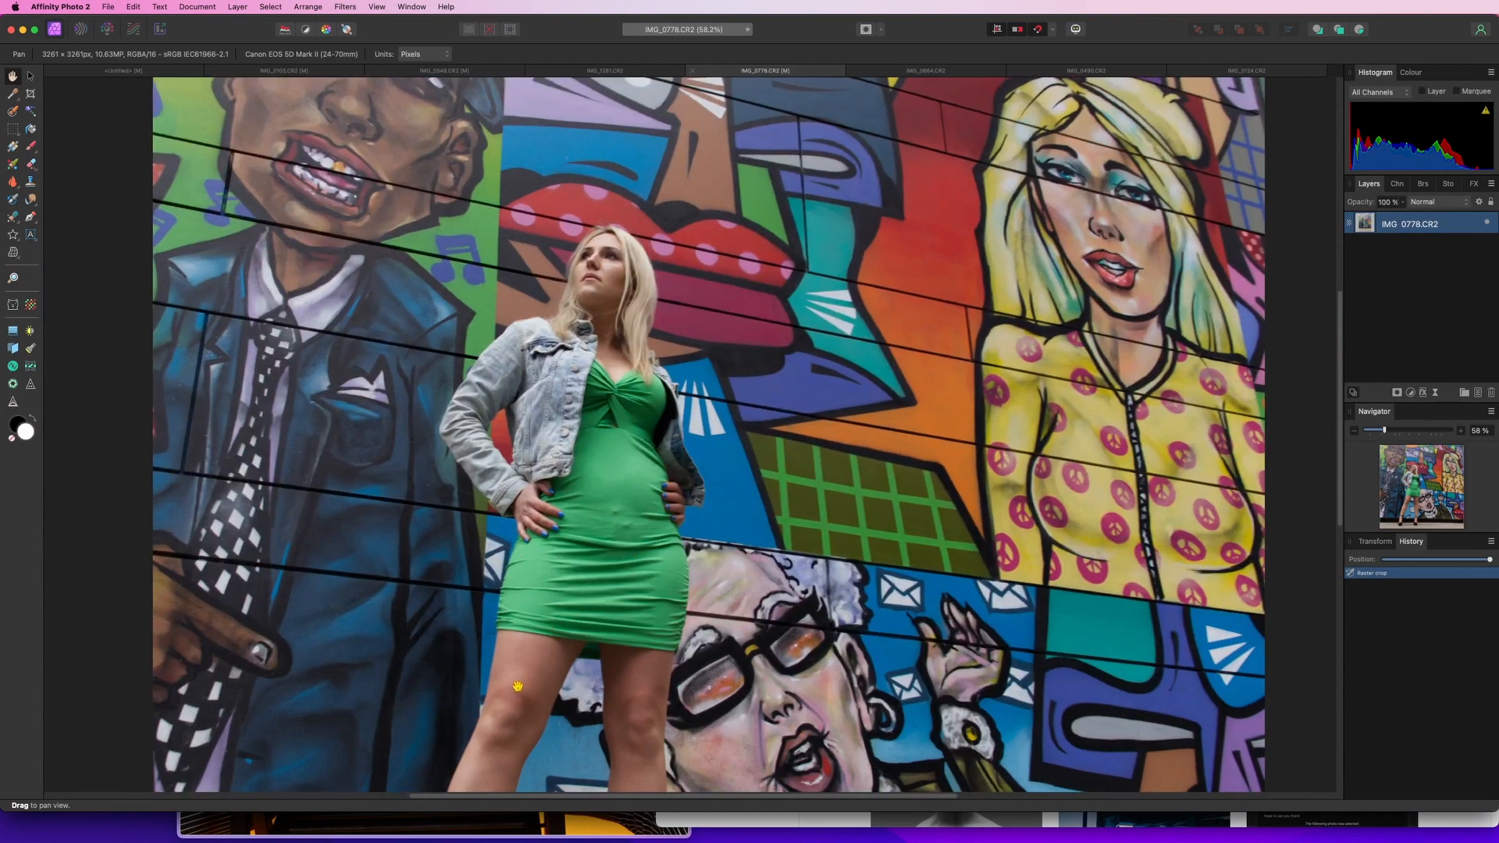
scroll(544, 717, "down", 2)
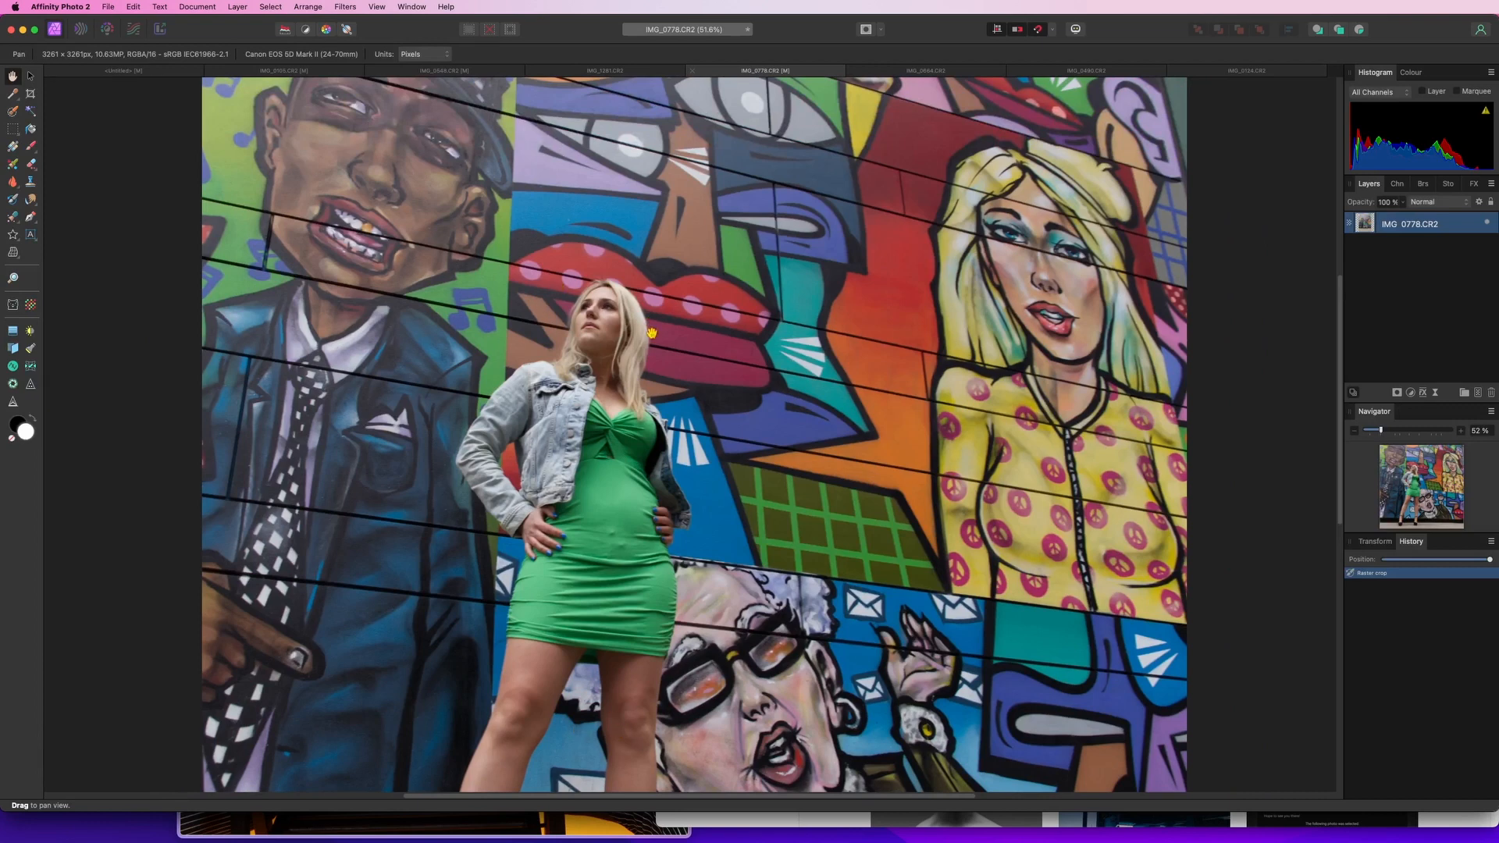
scroll(665, 416, "down", 1)
scroll(664, 416, "down", 3)
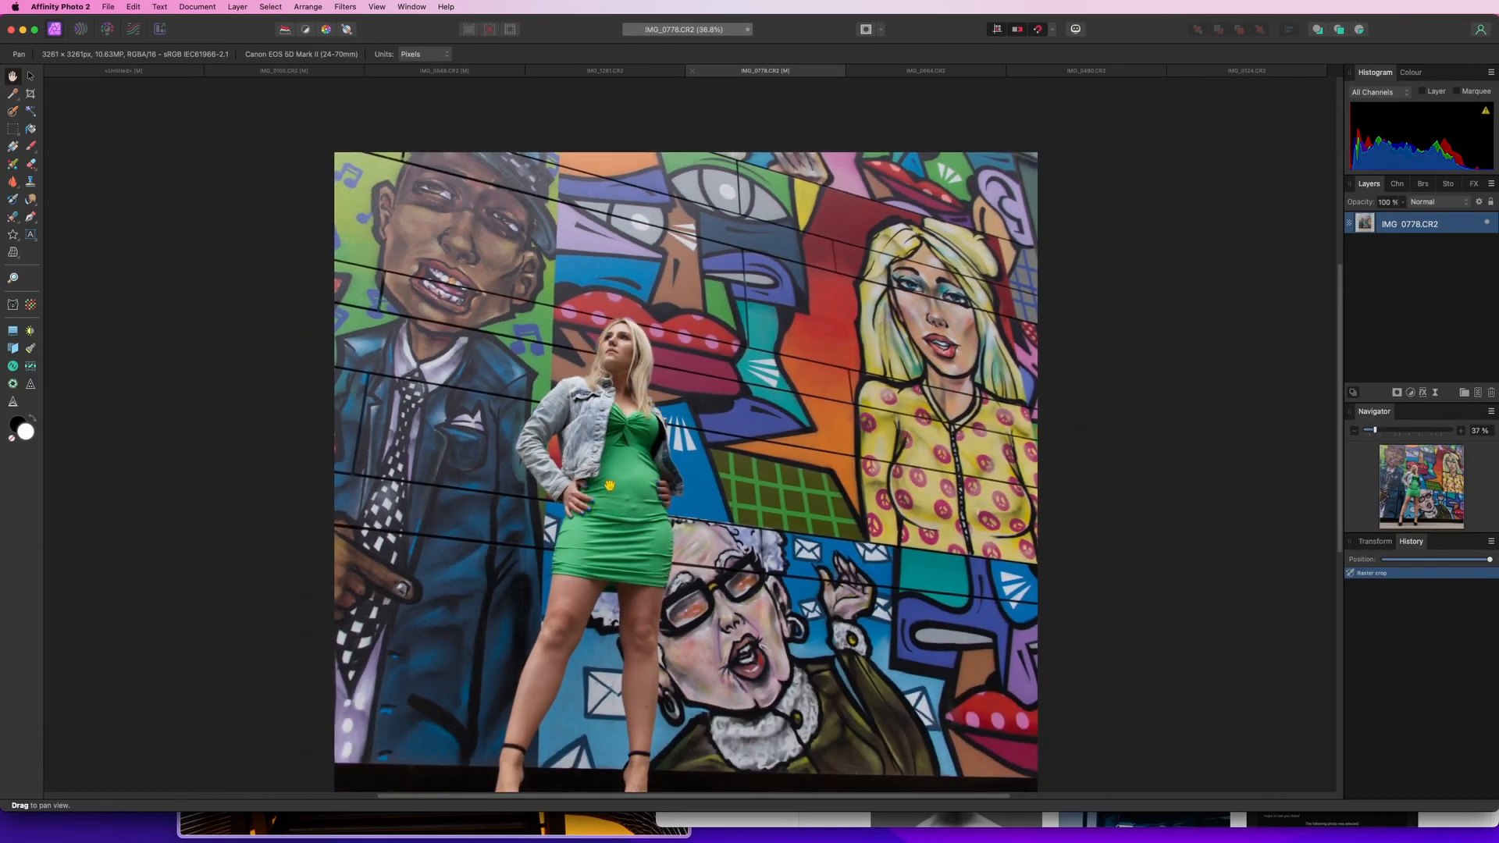
scroll(707, 527, "up", 10)
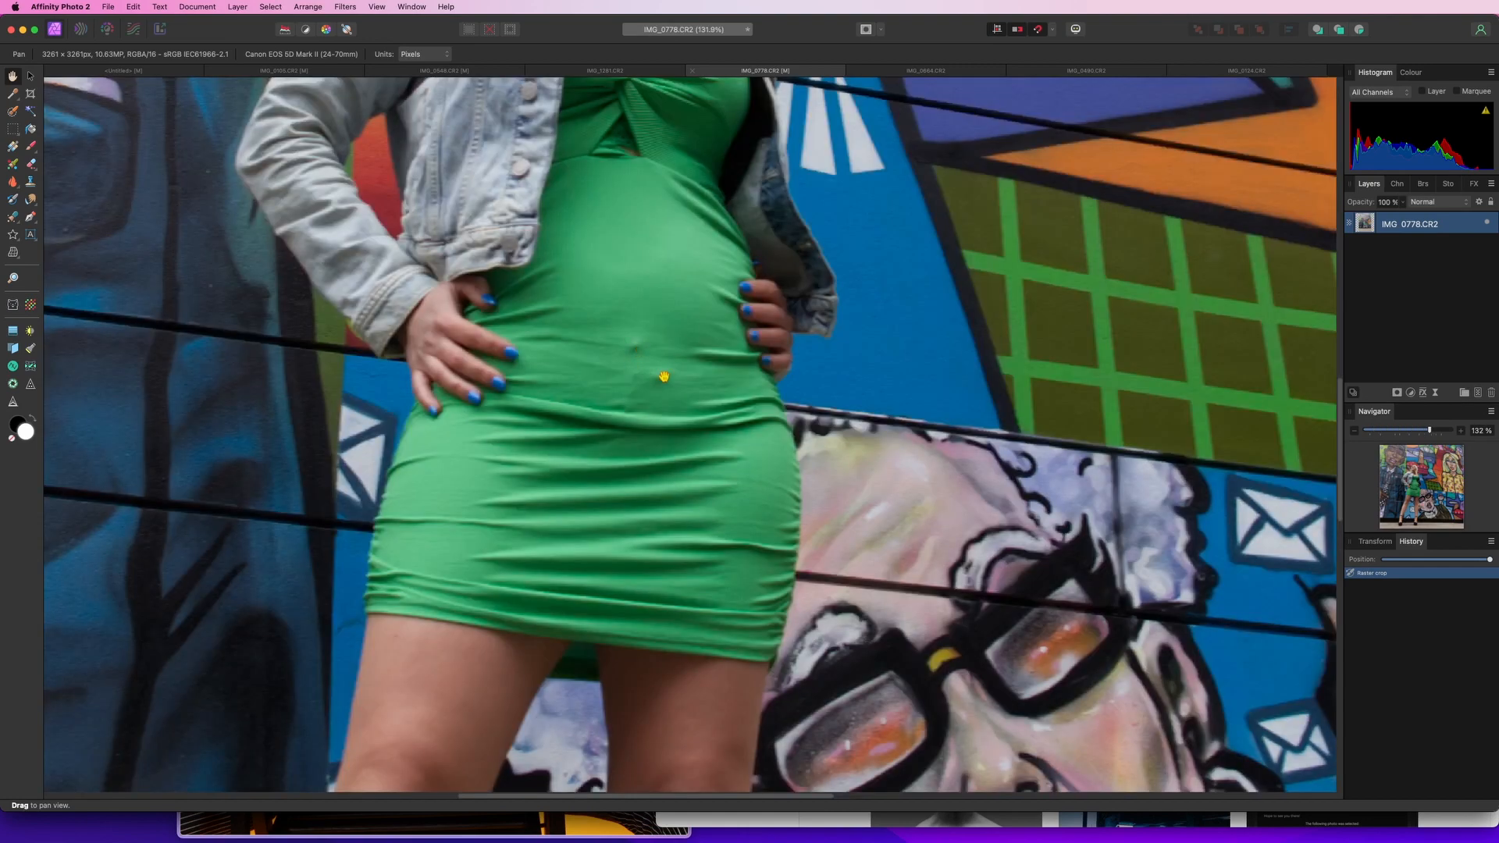
scroll(620, 517, "down", 15)
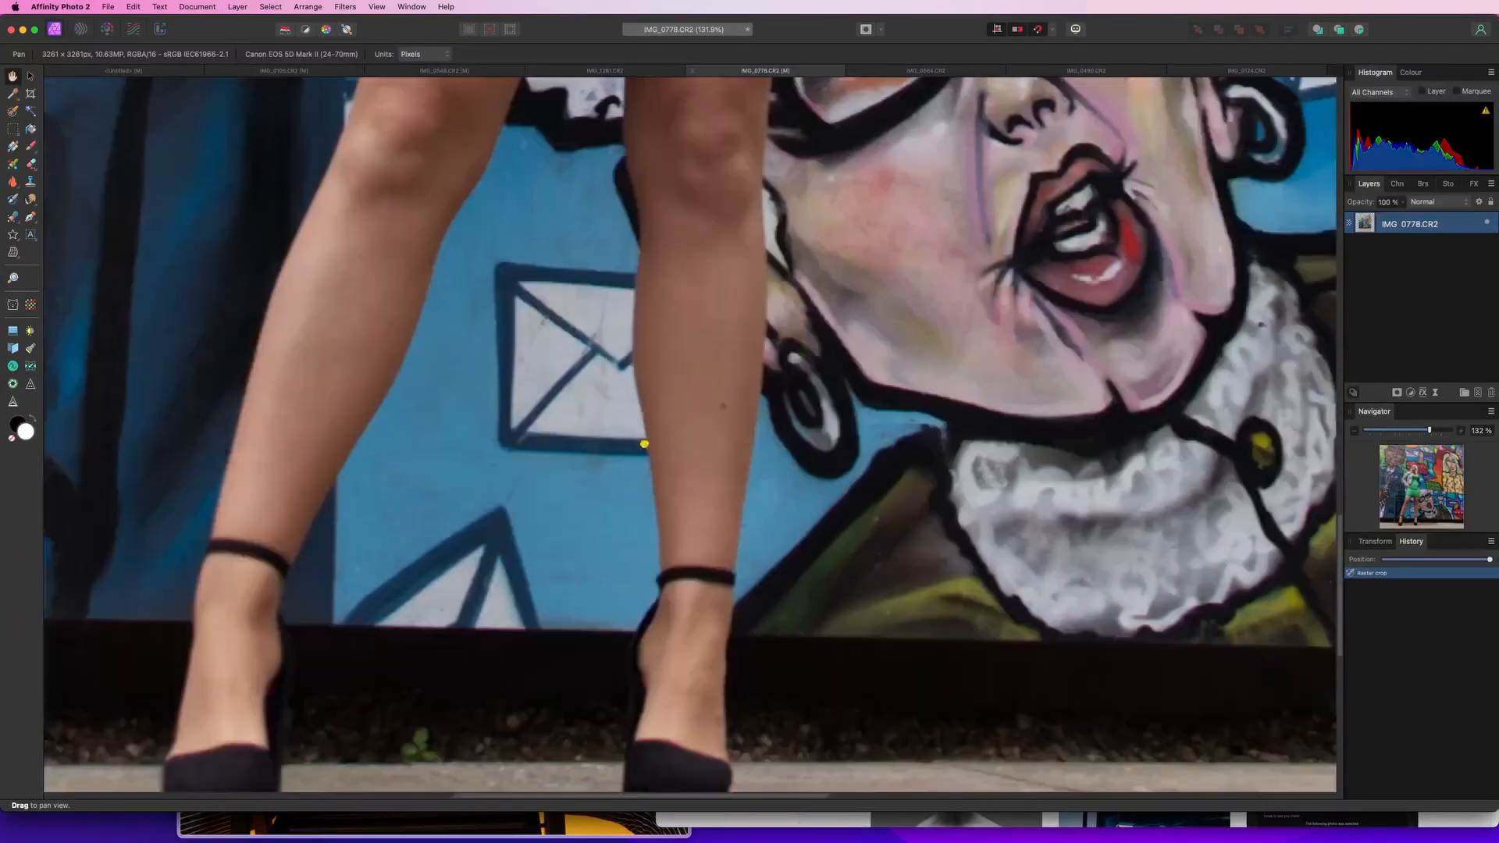
scroll(757, 390, "up", 20)
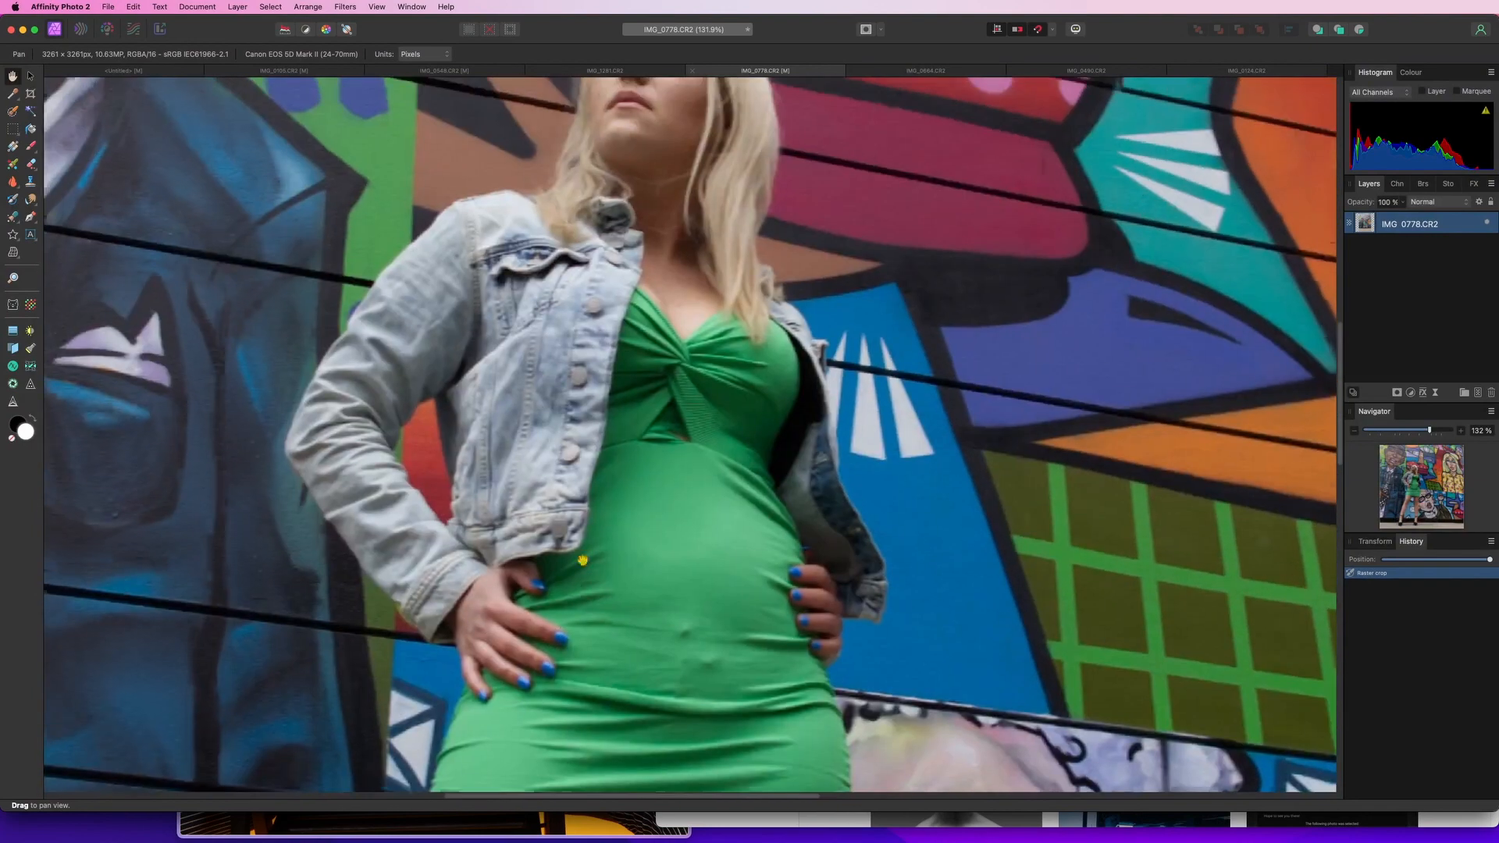
left_click_drag(582, 561, 584, 648)
left_click_drag(627, 105, 1123, 583)
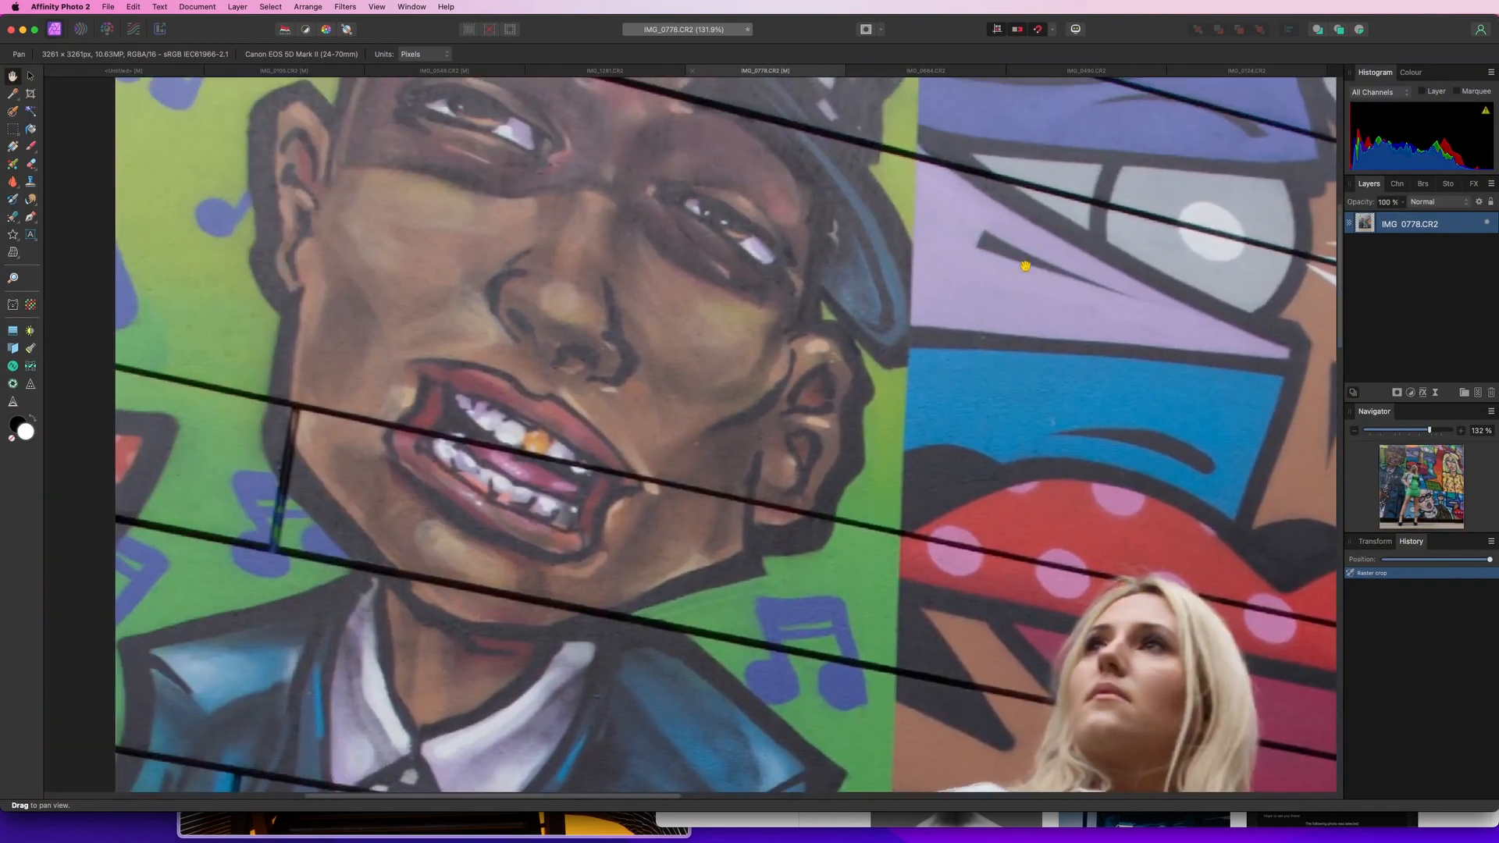
Pan and zoom out to review the whole square-cropped graffiti wall portrait
mouse_move(1024, 265)
left_mouse_down()
mouse_move(987, 669)
mouse_move(1121, 539)
mouse_move(296, 222)
mouse_move(341, 230)
left_mouse_up()
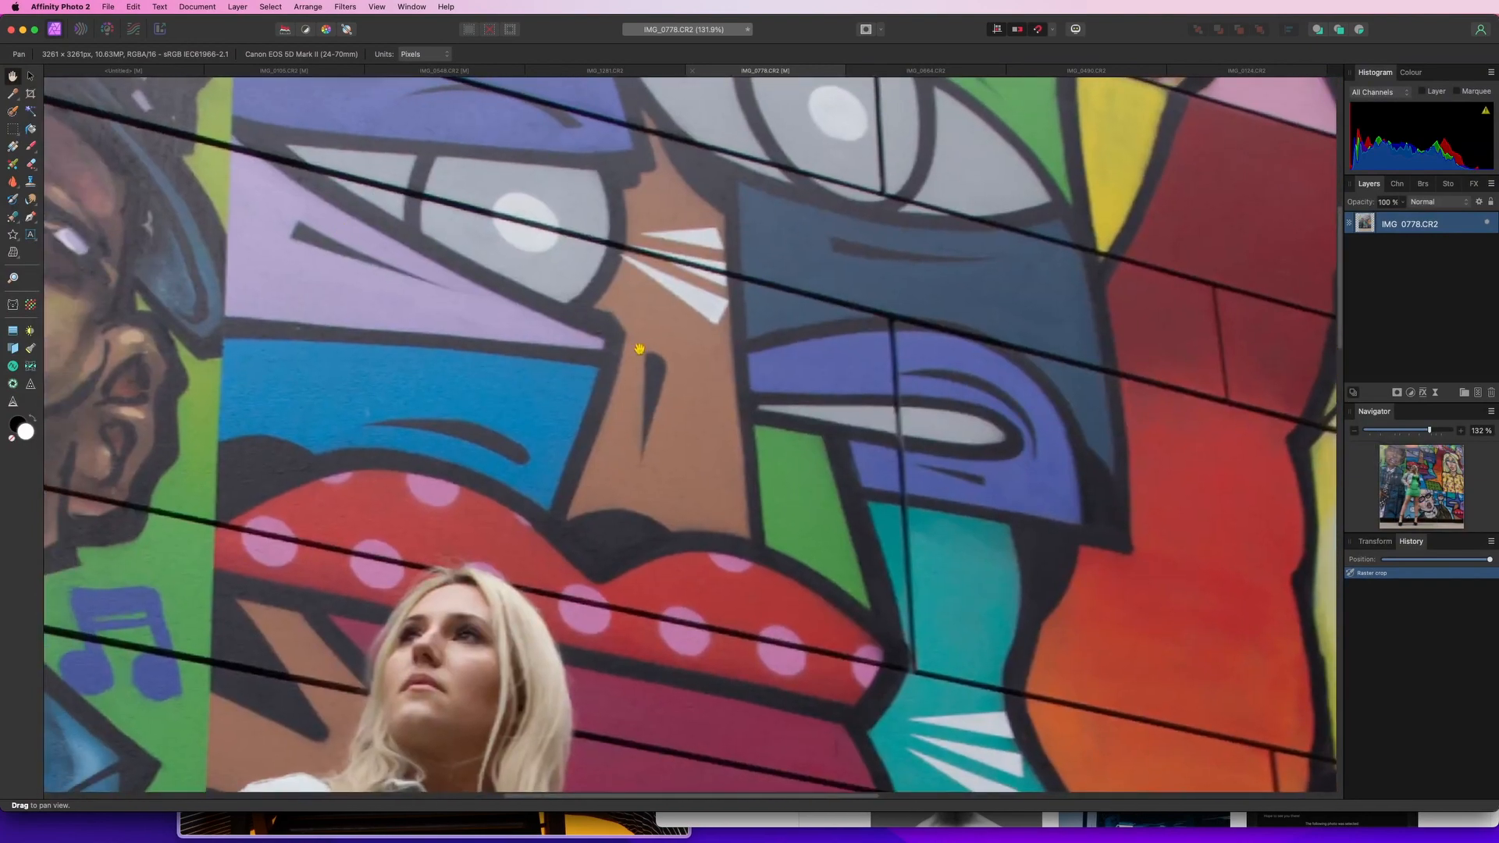
scroll(637, 345, "down", 5)
scroll(976, 573, "down", 2)
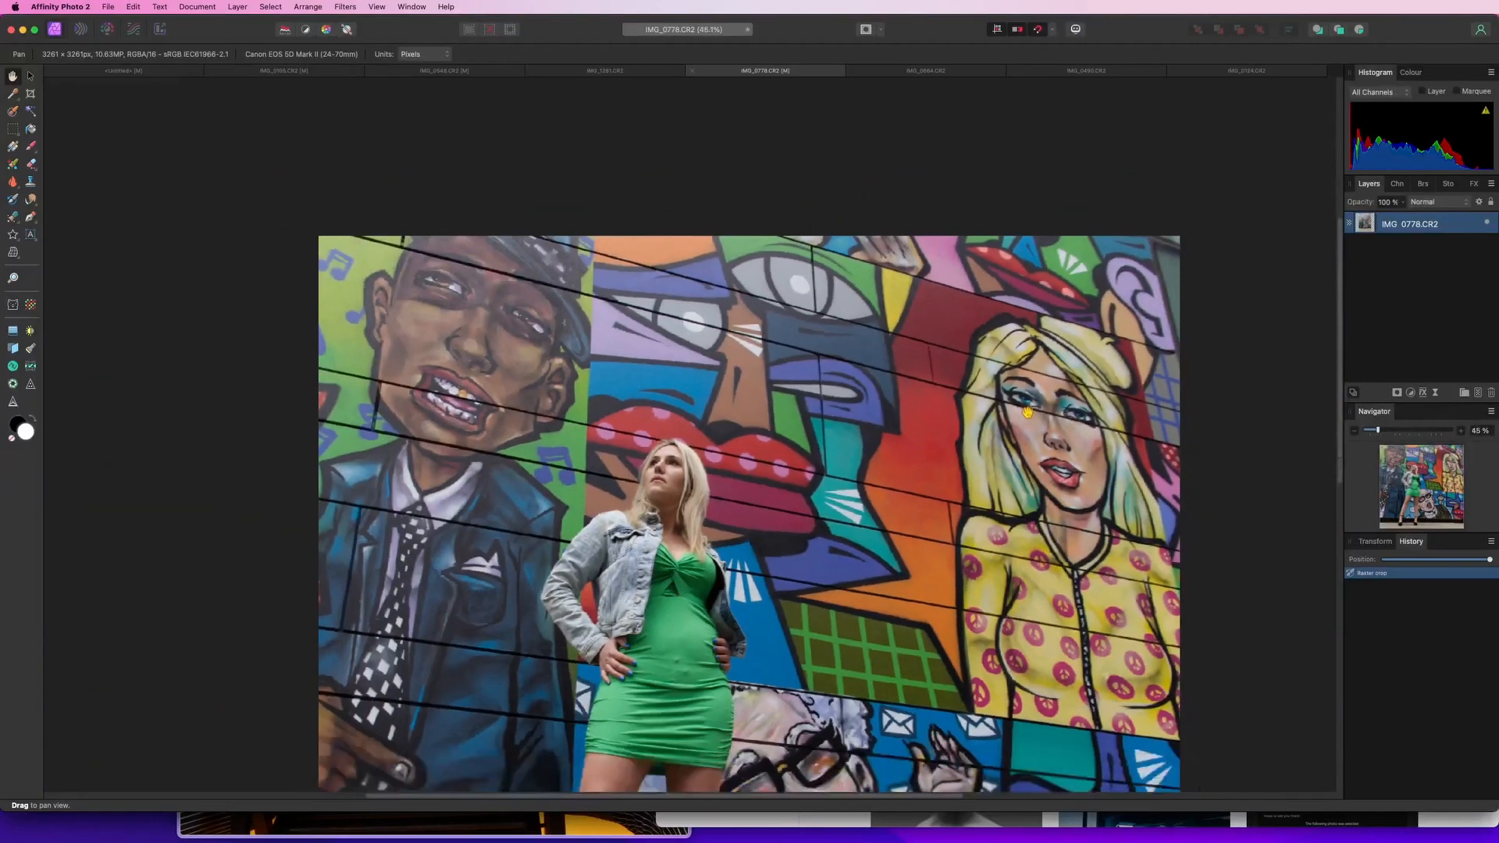
left_click_drag(976, 572, 859, 410)
scroll(865, 394, "down", 3)
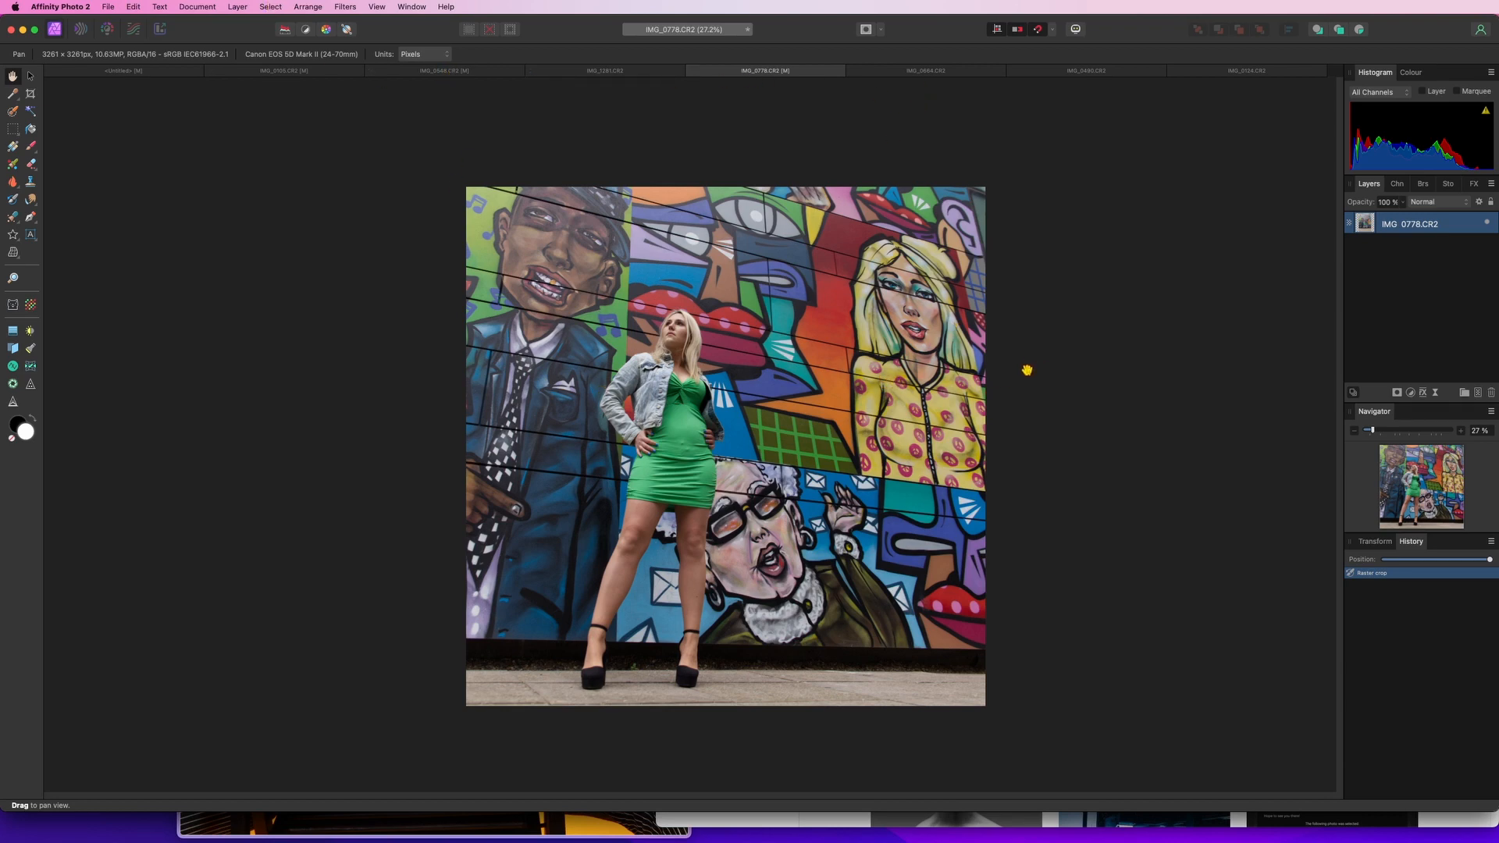
Open the light-wall portrait and set exposure to 0.647, brightness to -1%, saturation to 5% and vibrance to 3%
left_click(957, 72)
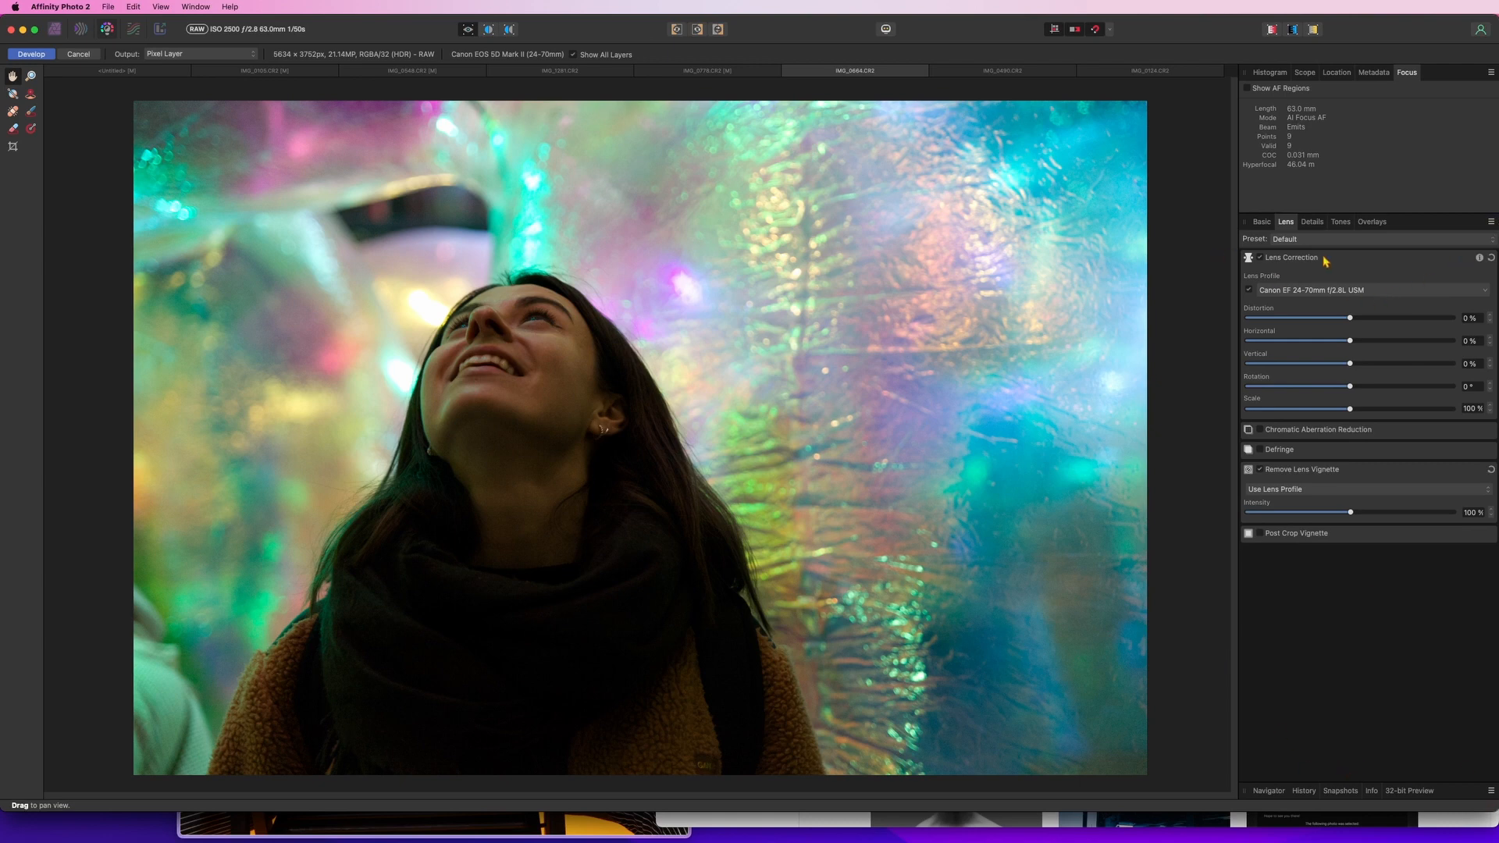
left_click(1261, 222)
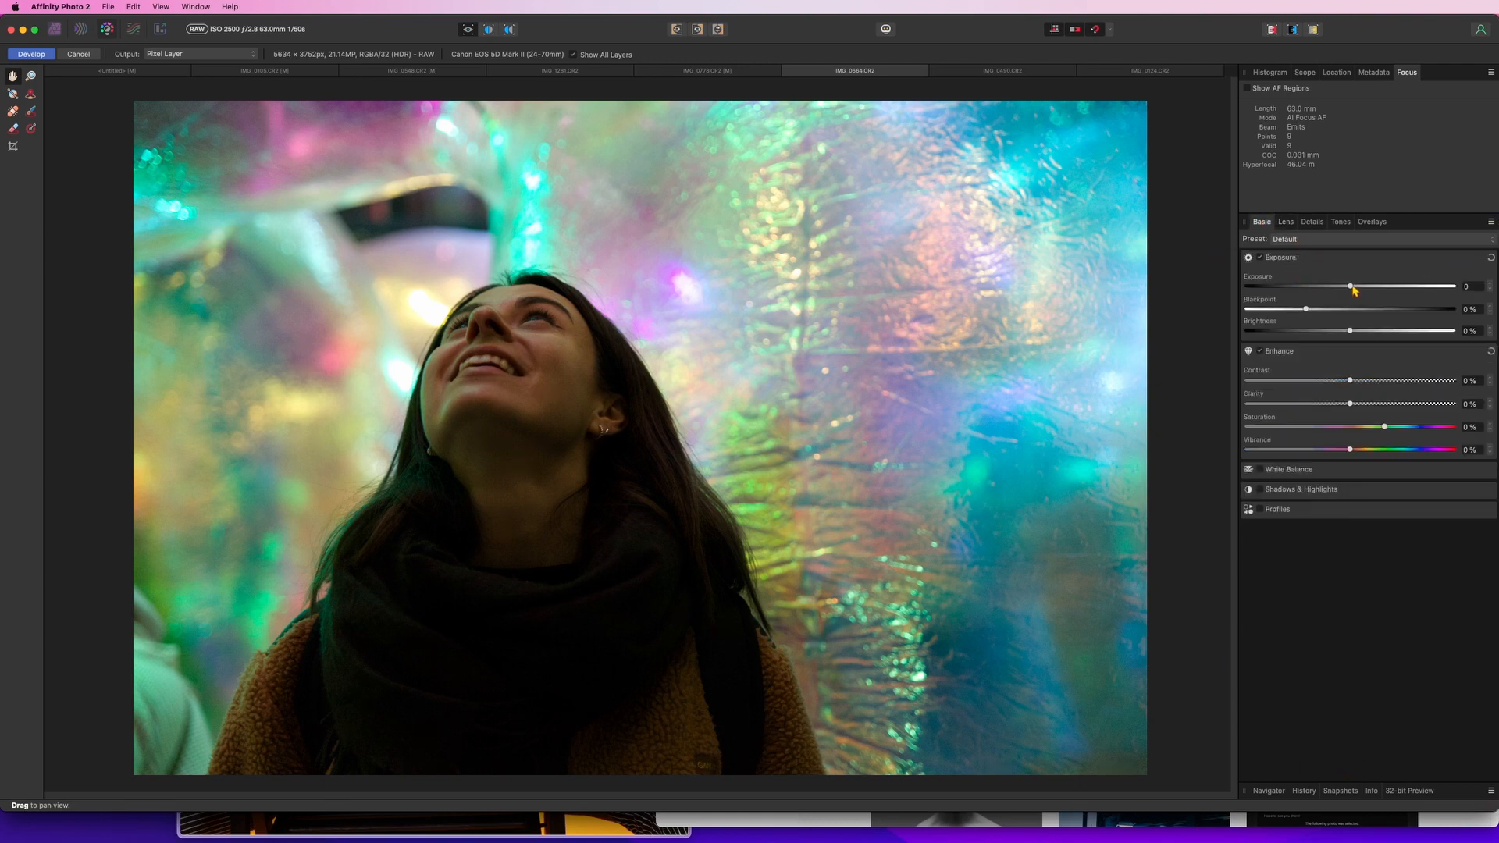
left_click_drag(1353, 288, 1365, 291)
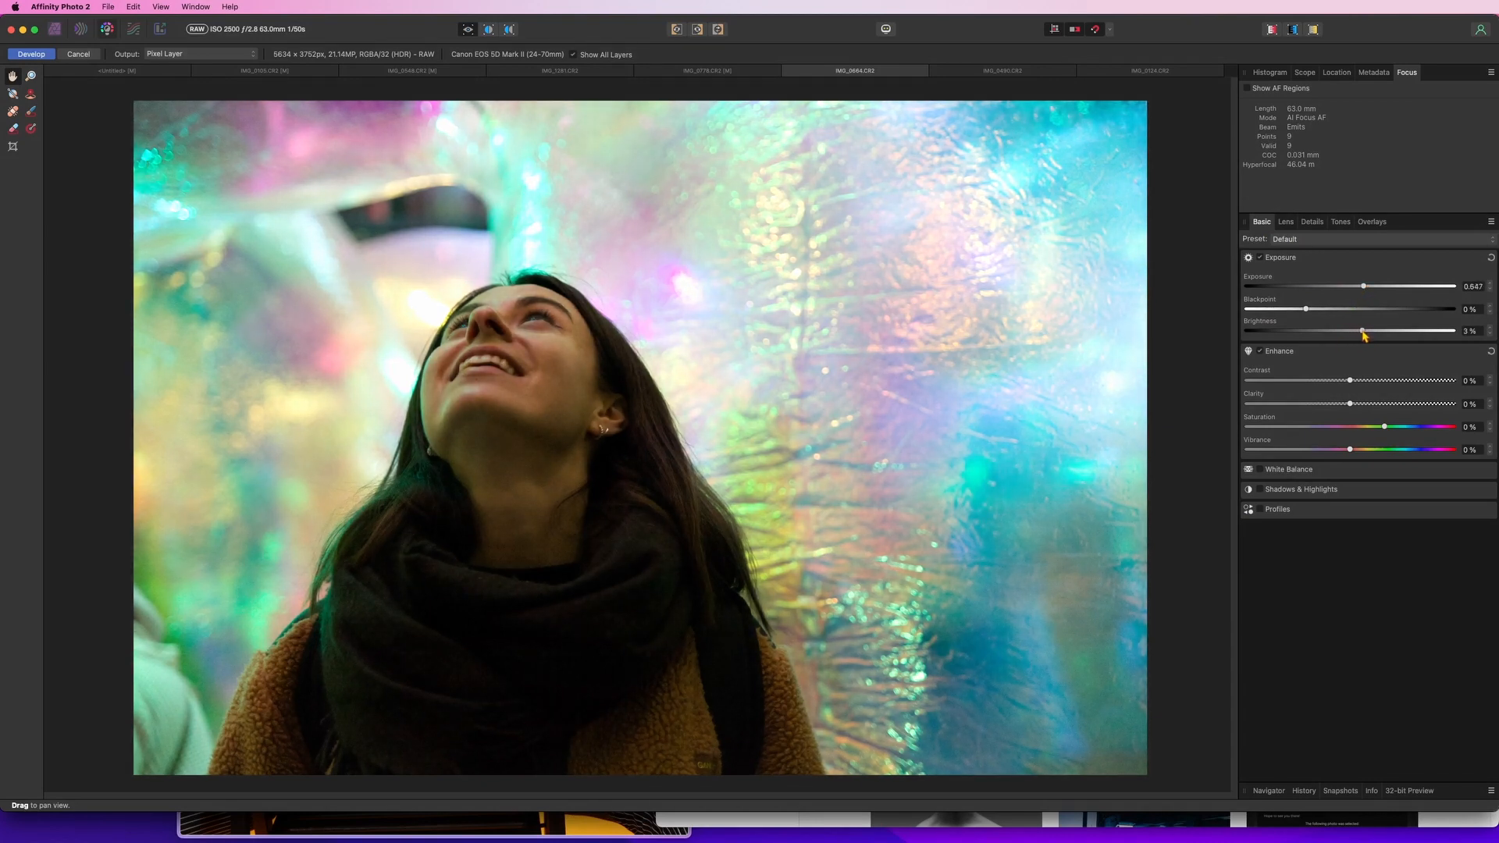
left_click_drag(1351, 332, 1348, 339)
mouse_move(1391, 431)
left_mouse_down()
mouse_move(1423, 432)
mouse_move(1397, 433)
left_mouse_up()
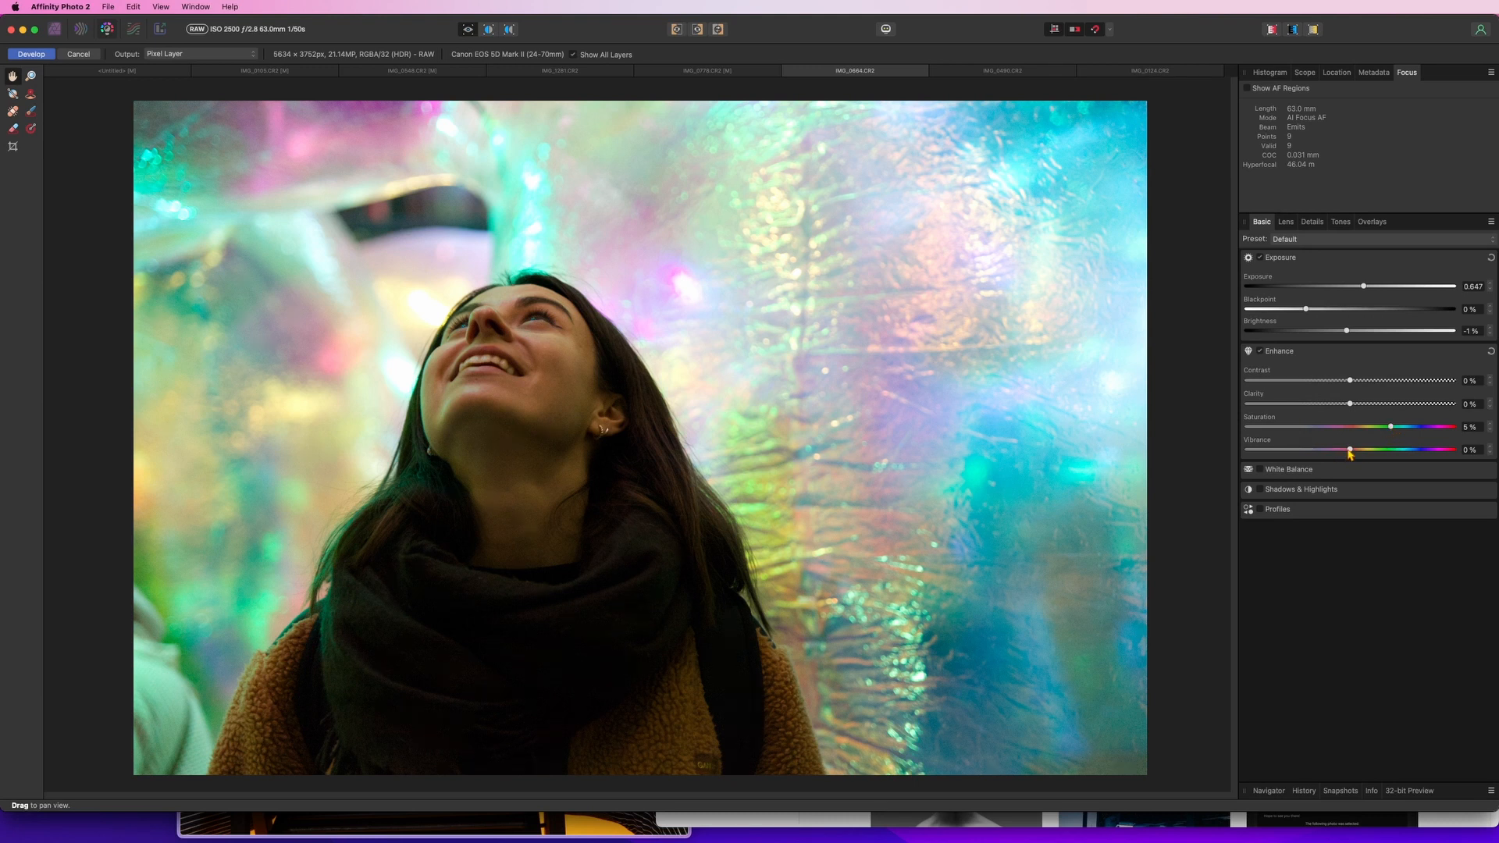
left_click_drag(1353, 452, 1356, 452)
Expand White Balance and warm the temperature to 4848
left_click(1261, 470)
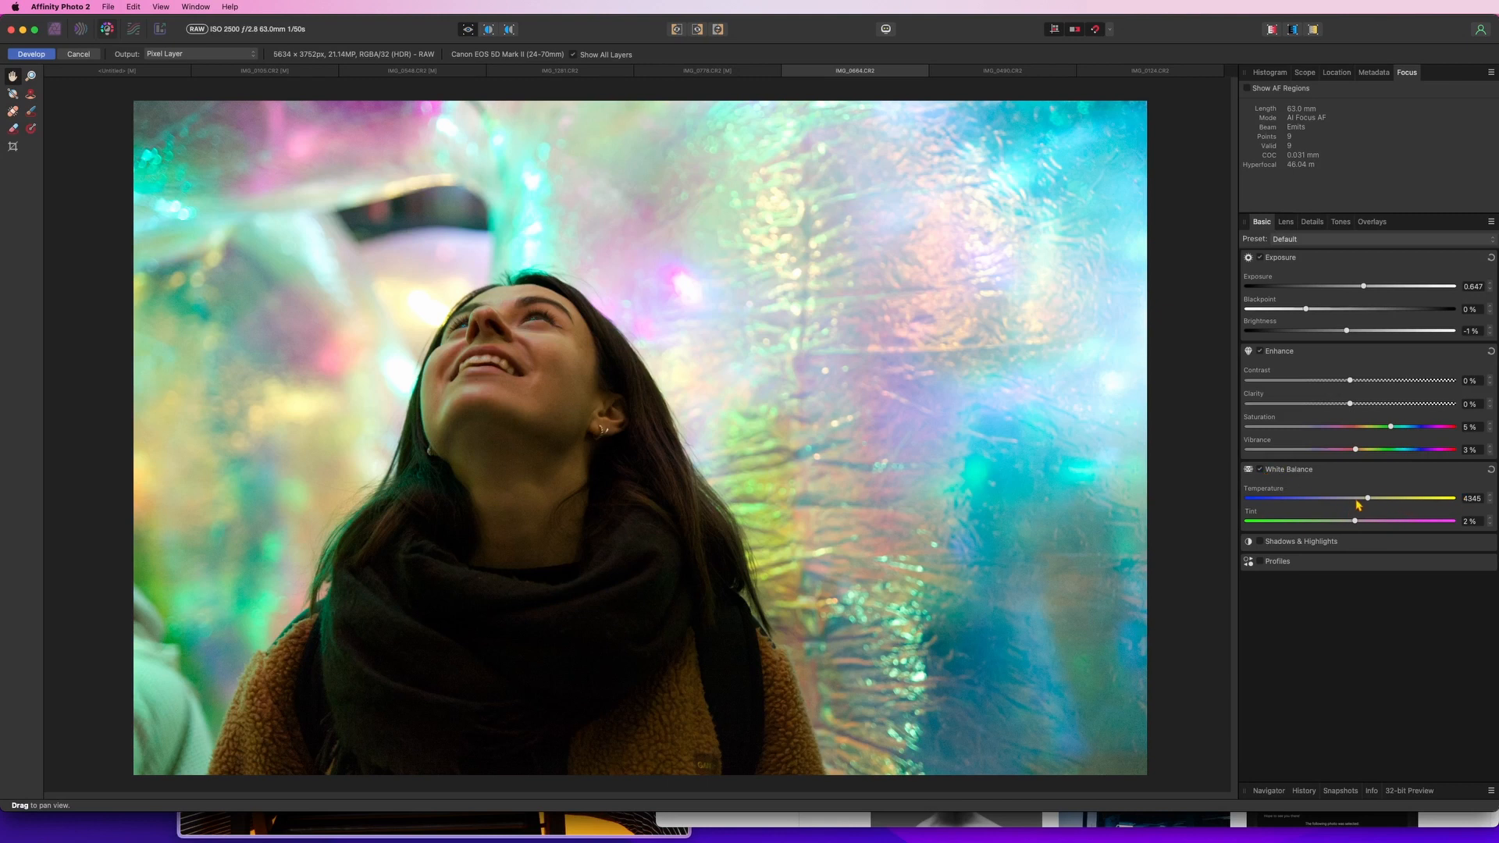
left_click_drag(1373, 502, 1380, 504)
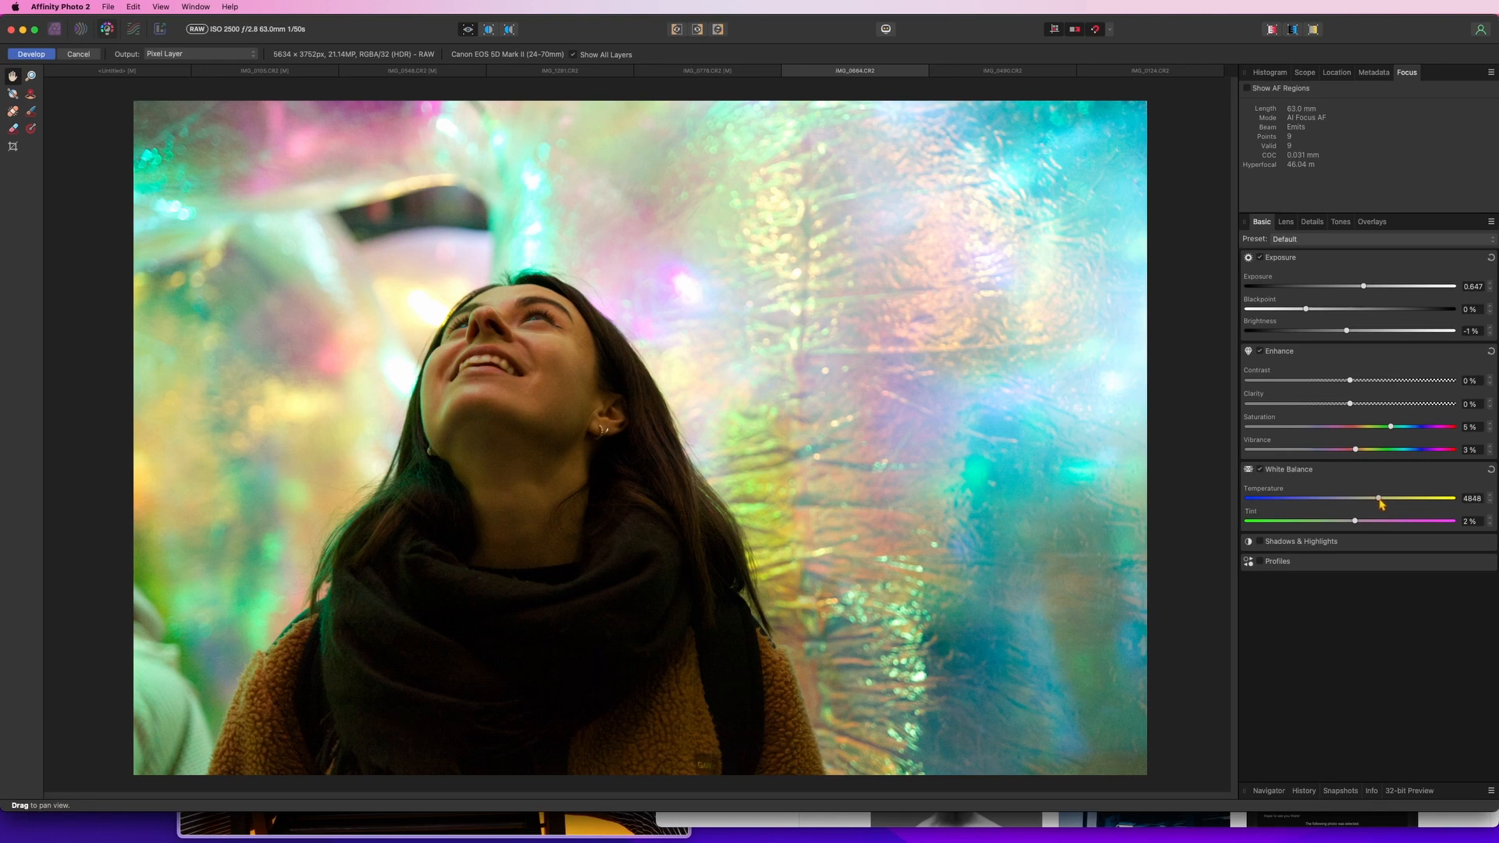
Expand Shadows & Highlights, lift the shadows to 27% and raise the highlights slightly
left_click(1260, 541)
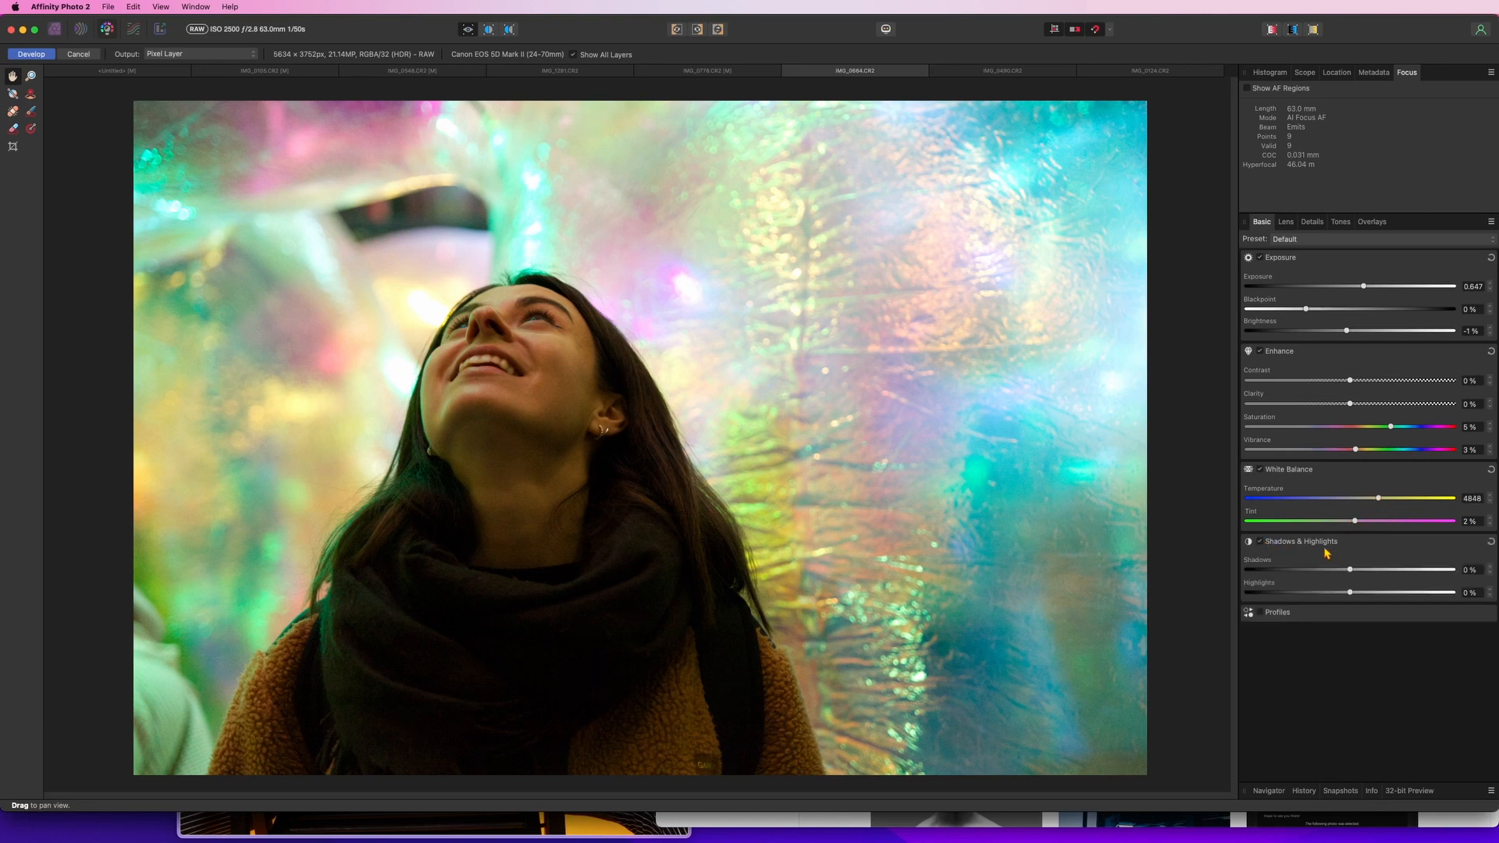
mouse_move(1353, 572)
left_mouse_down()
mouse_move(1398, 575)
mouse_move(1365, 576)
mouse_move(1380, 578)
left_mouse_up()
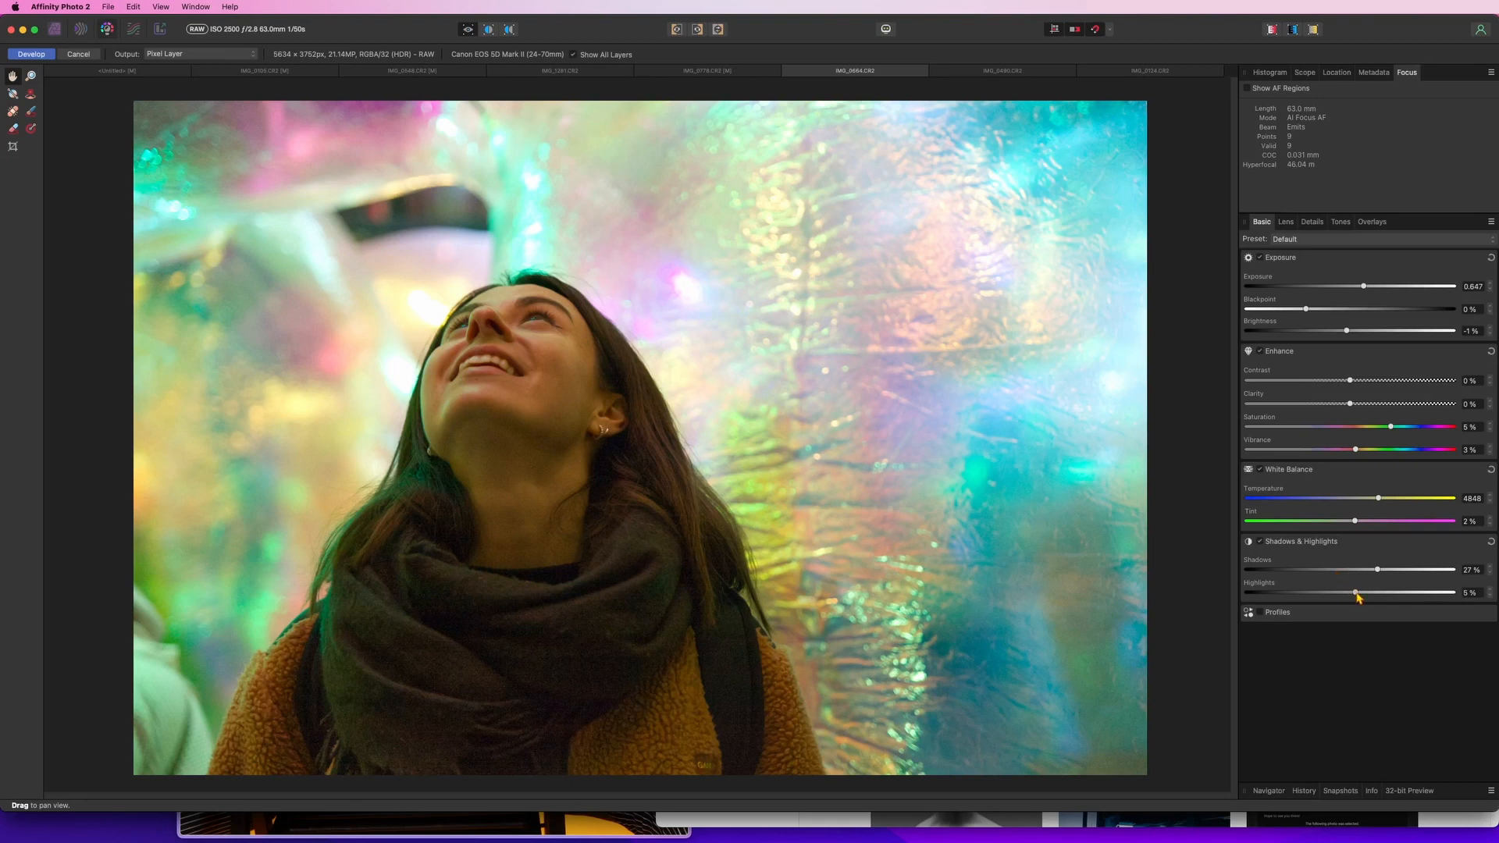
mouse_move(1351, 593)
left_mouse_down()
mouse_move(1334, 599)
mouse_move(1374, 598)
left_mouse_up()
Enable Chromatic Aberration Reduction in the lens corrections
left_click(1259, 613)
left_click(1259, 612)
left_click(1285, 222)
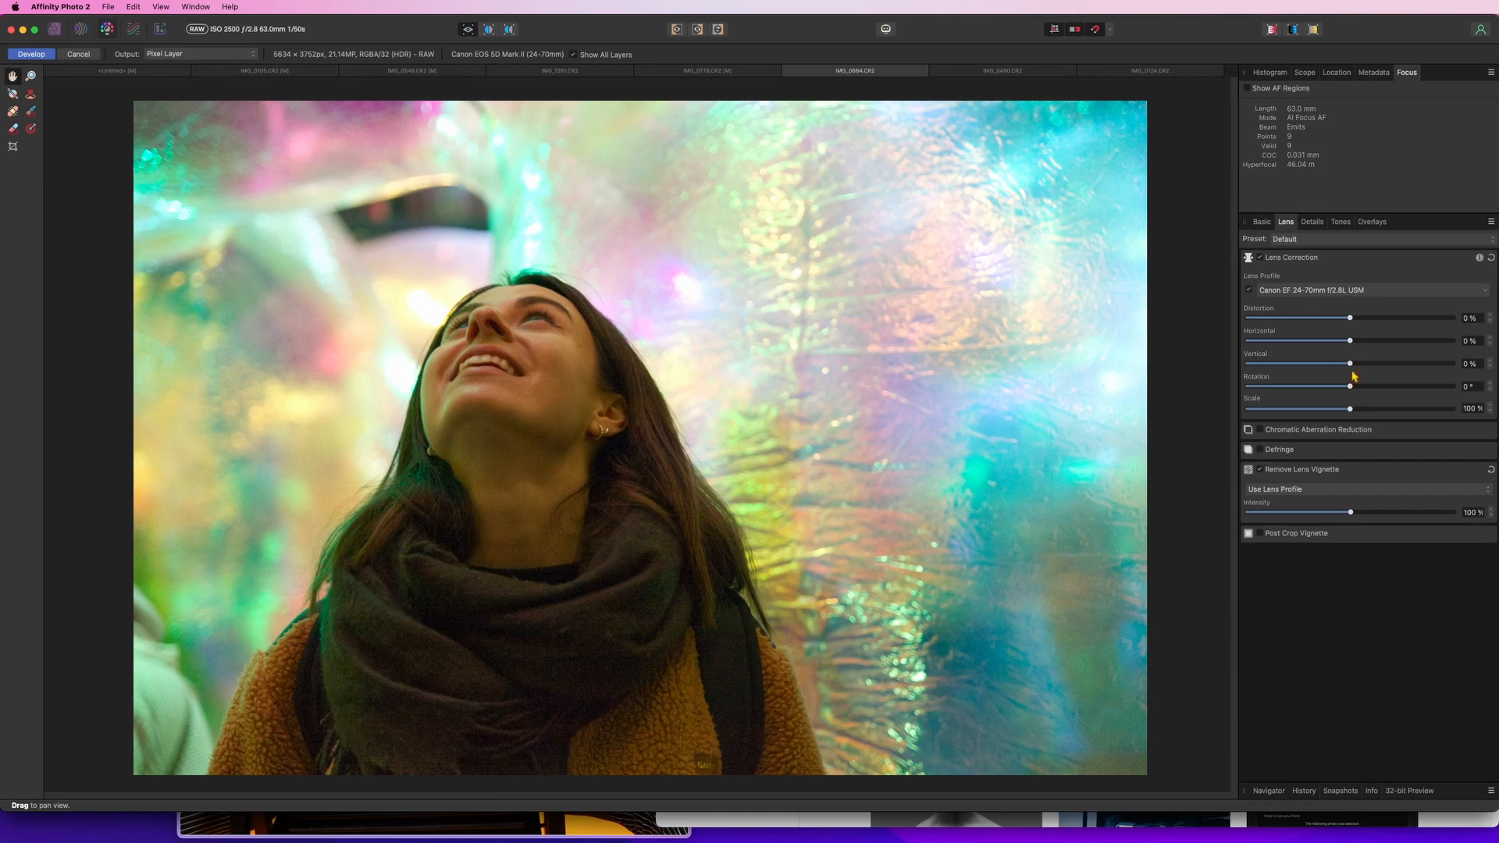
left_click(1260, 430)
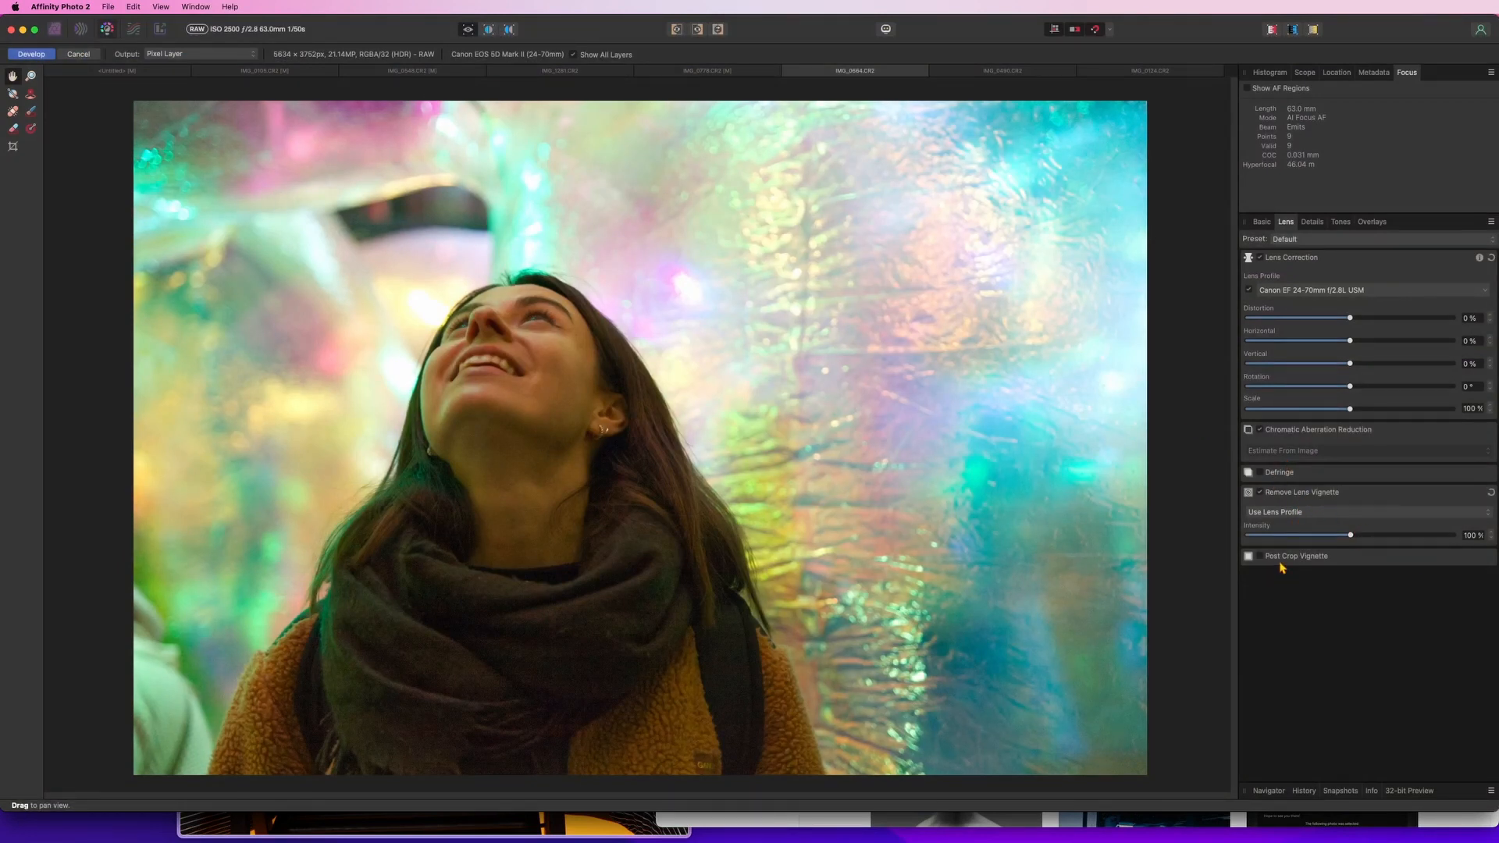
Expand Curves and add a gentle S-curve by raising the upper point and lowering the lower point
left_click(1313, 224)
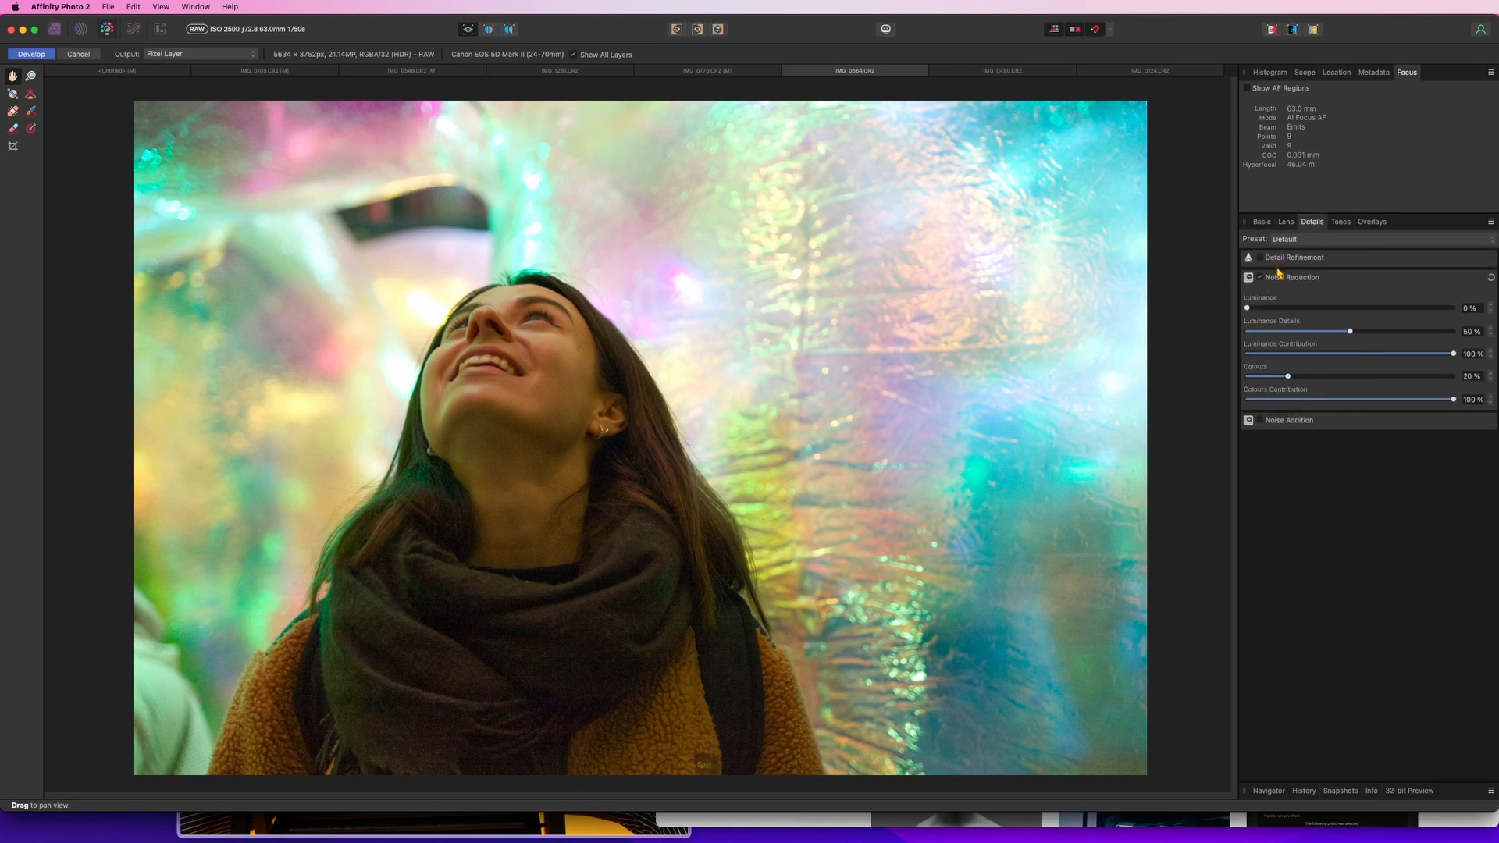
left_click(1343, 224)
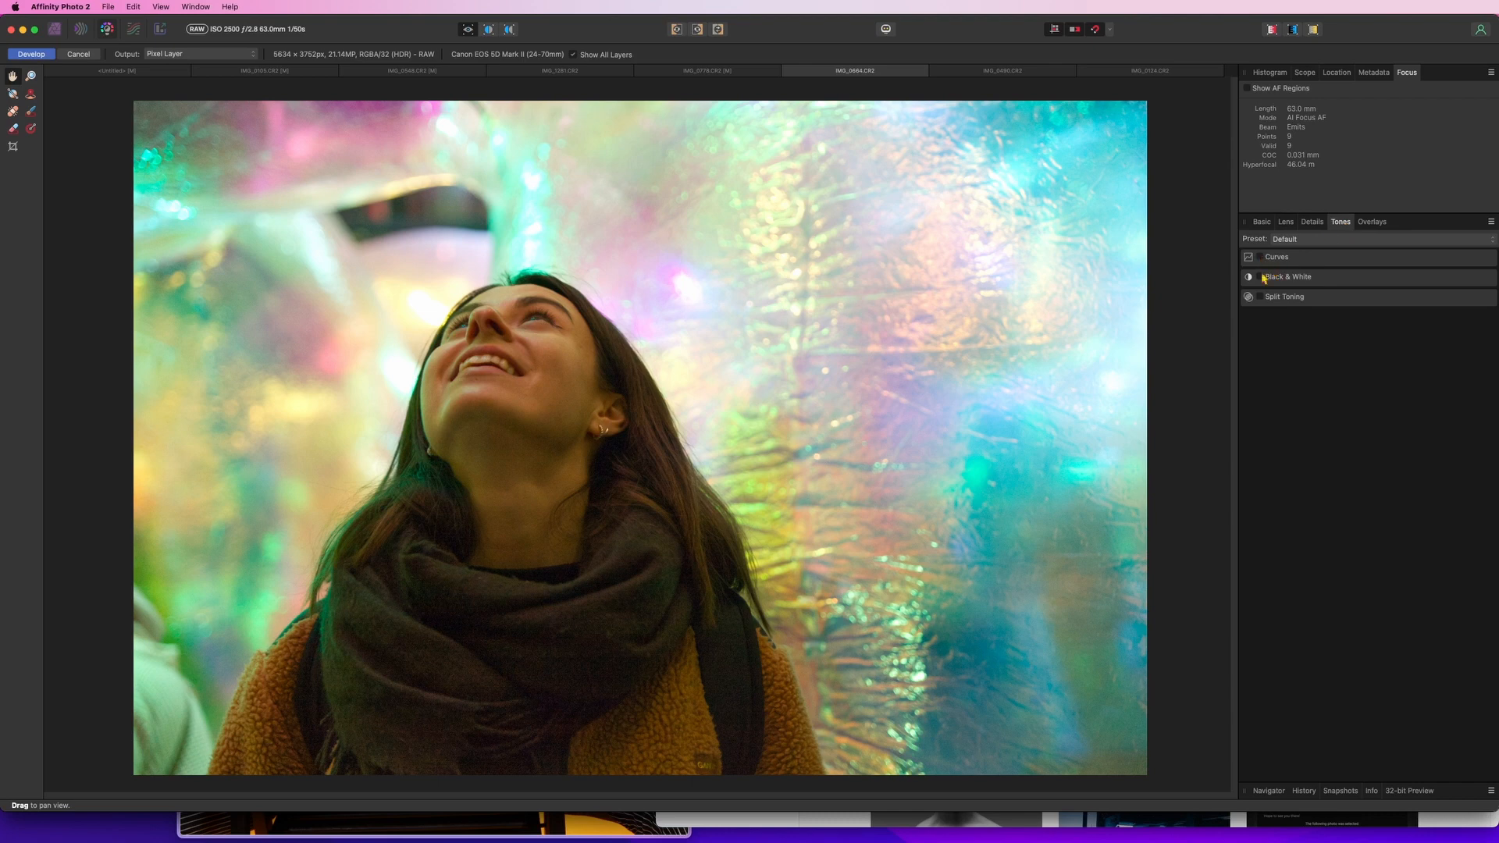
left_click(1260, 258)
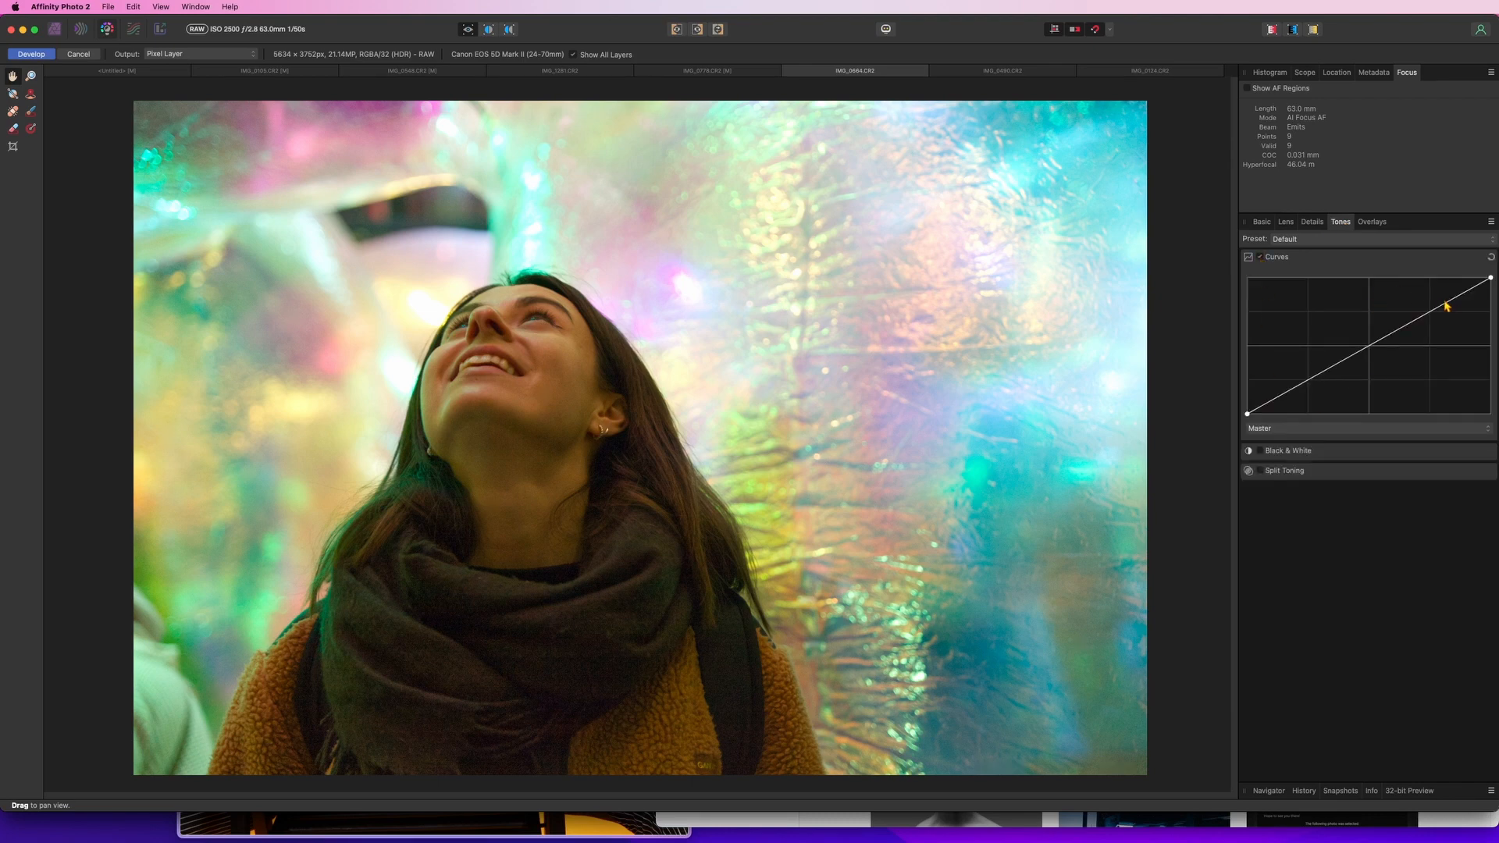
left_click_drag(1446, 309, 1443, 307)
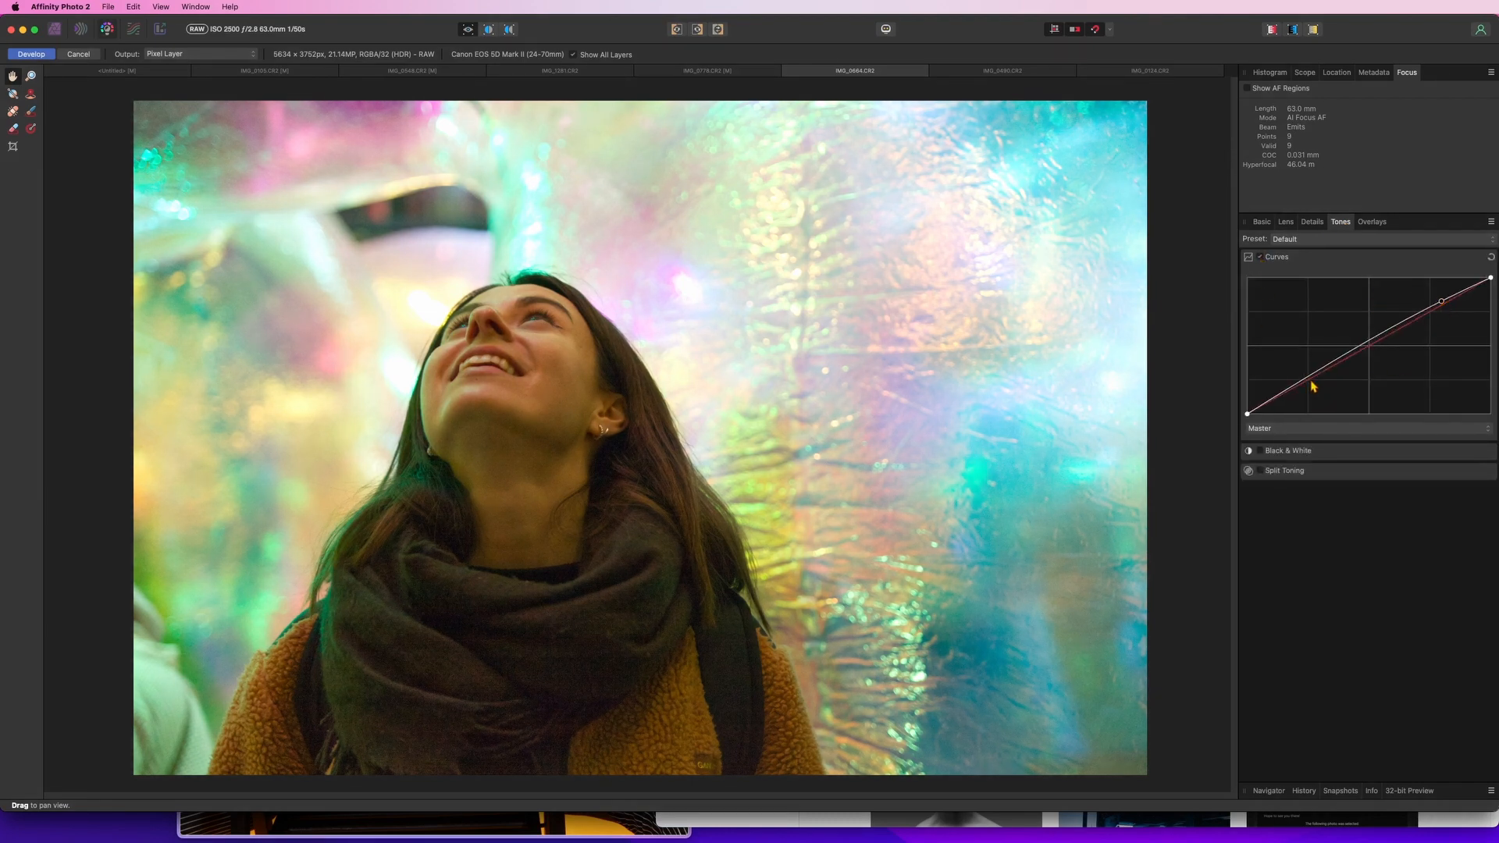
left_click_drag(1306, 384, 1305, 388)
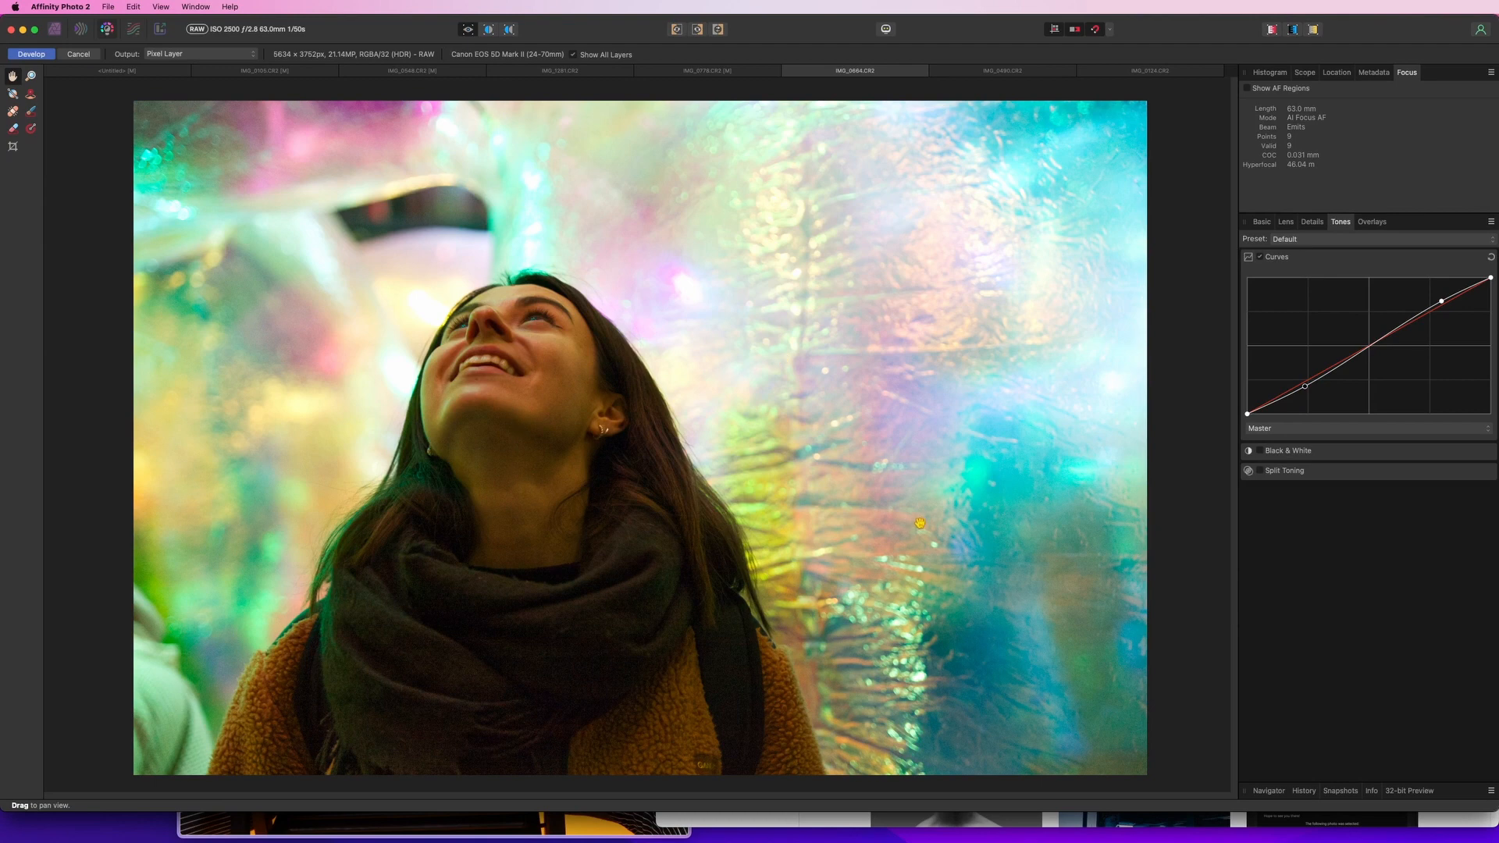
Crop the photo to a 5:4 ratio framed around the woman's face
left_click(13, 146)
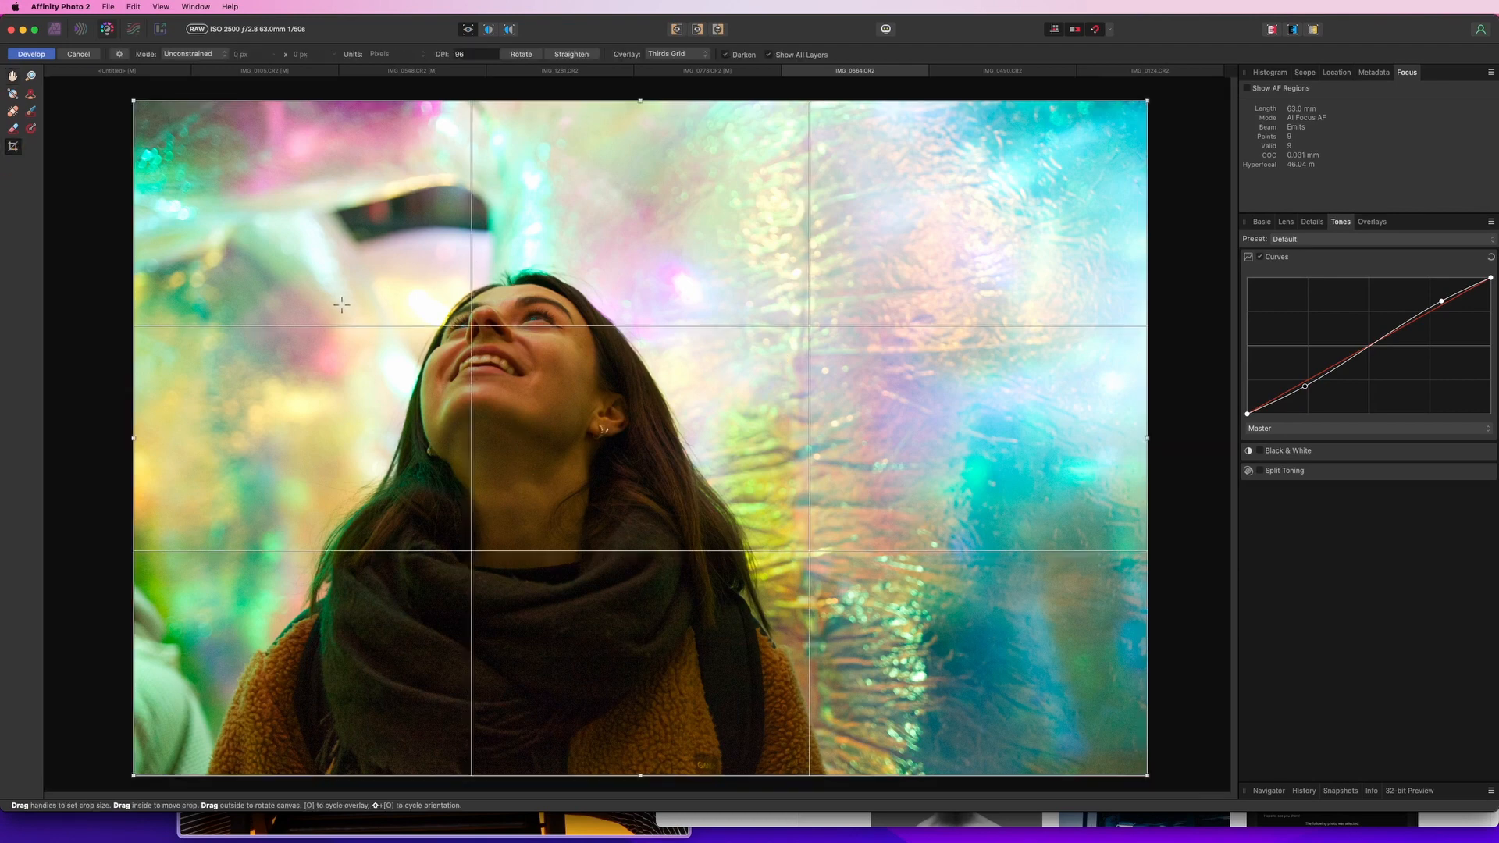
left_click(120, 54)
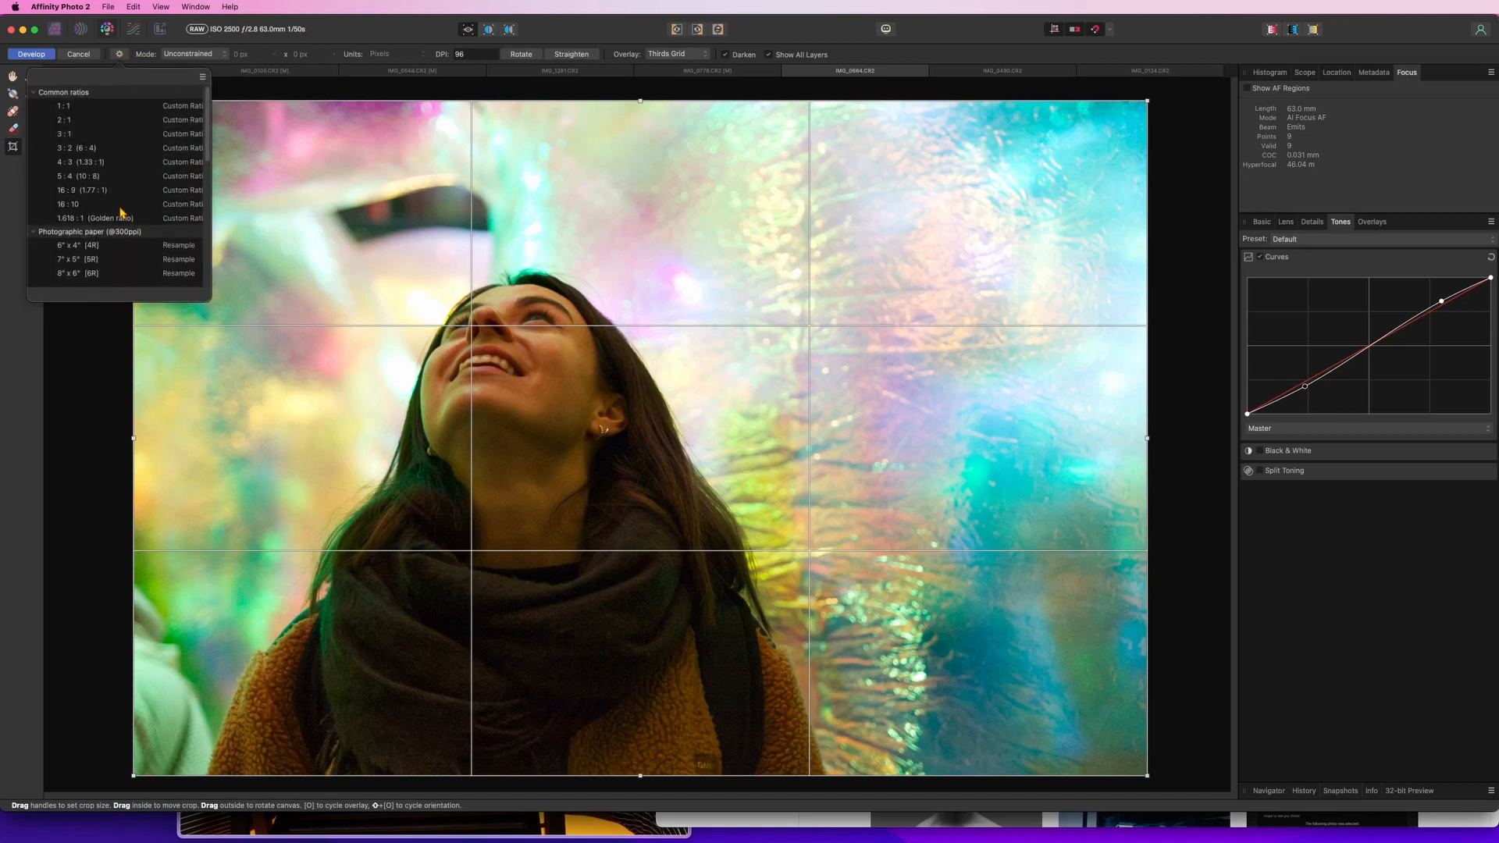
left_click(86, 176)
left_click_drag(616, 368, 602, 371)
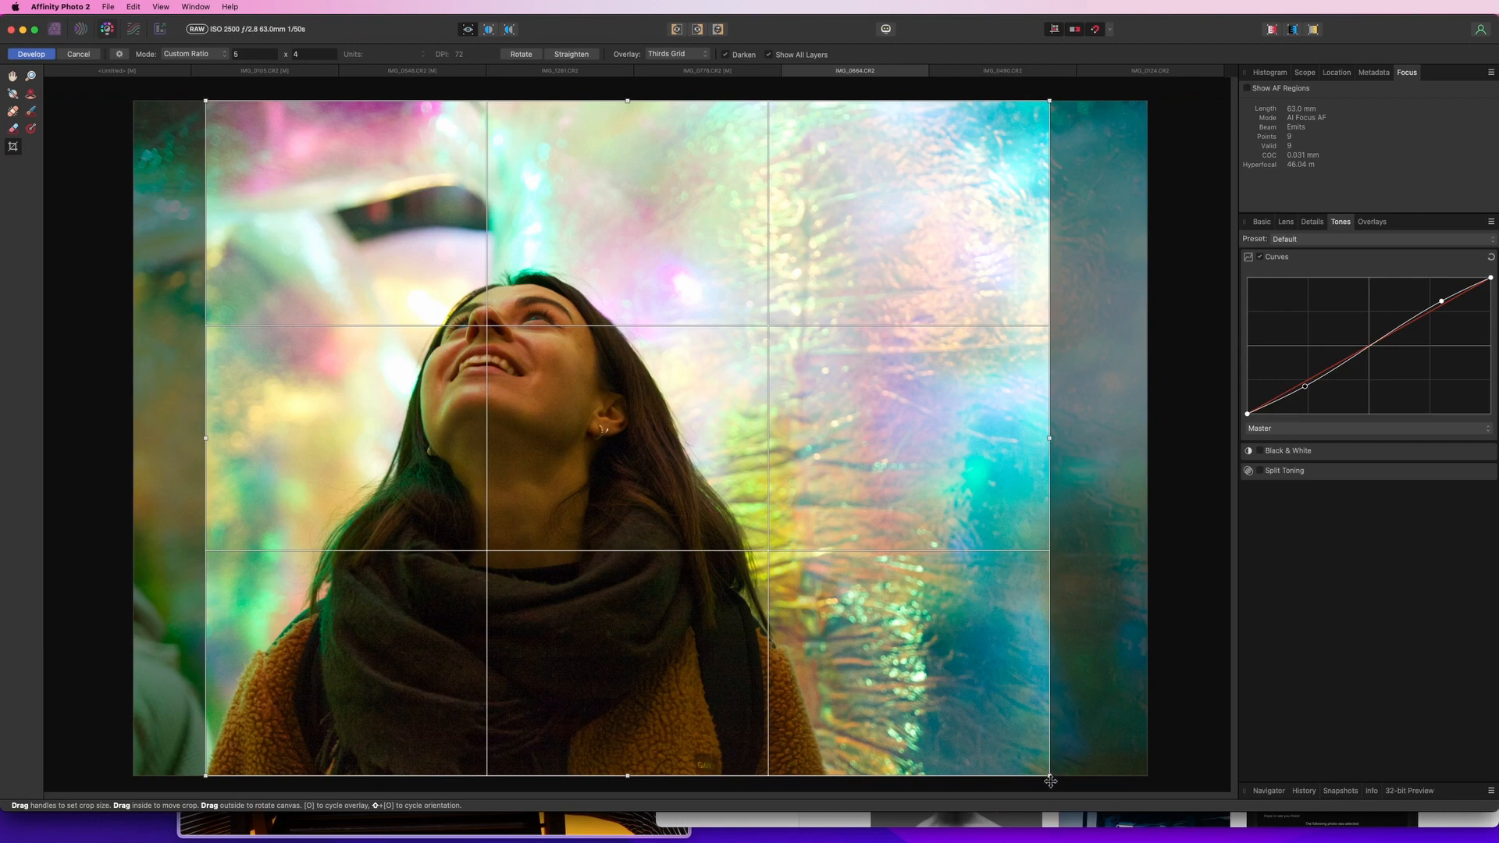
left_click_drag(1048, 775, 952, 704)
left_click_drag(746, 581, 782, 619)
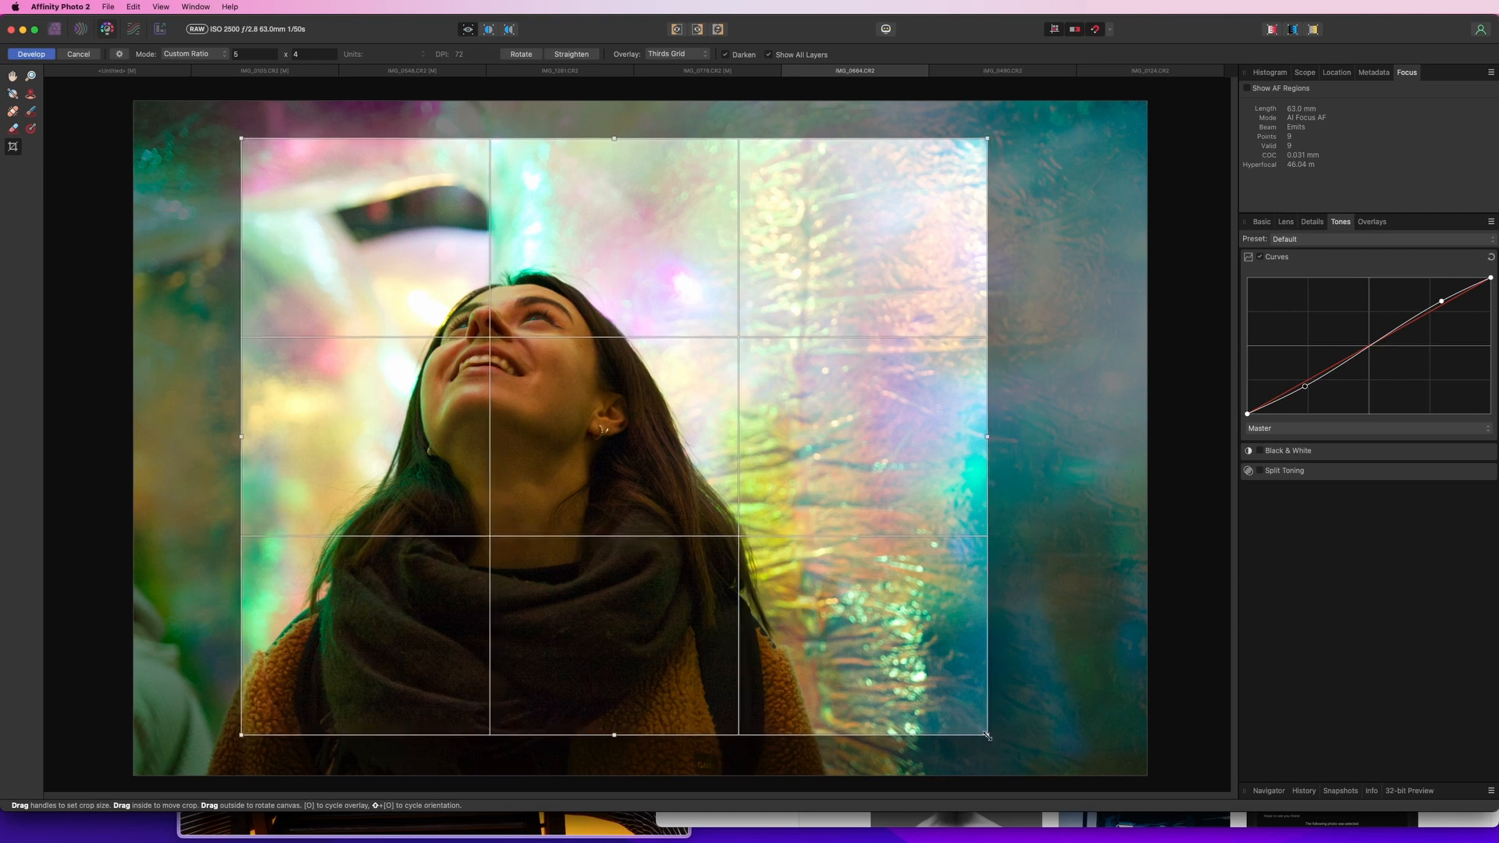
left_click_drag(987, 735, 1042, 771)
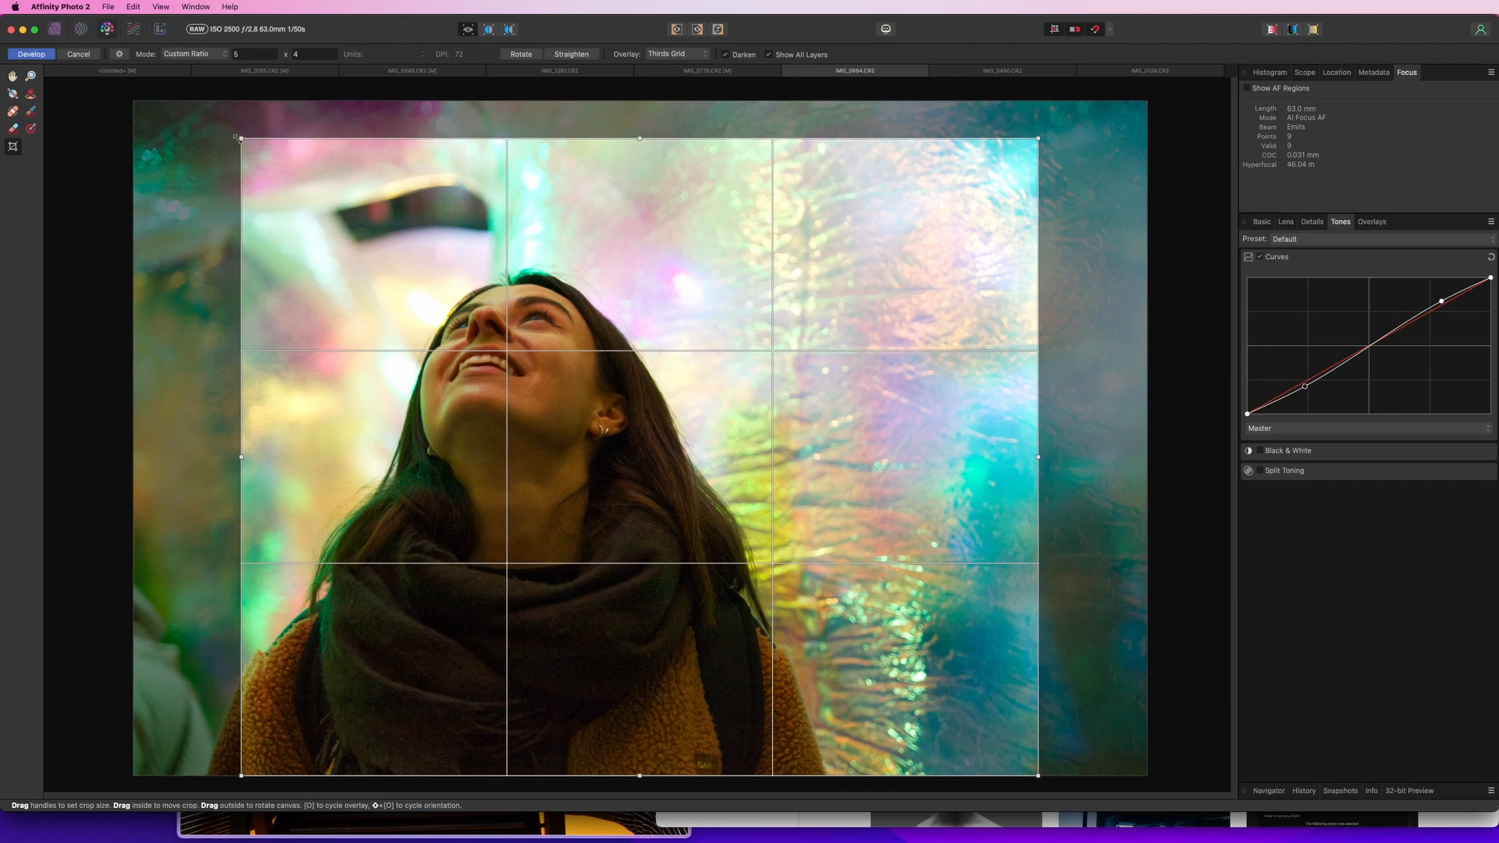
mouse_move(238, 137)
left_mouse_down()
mouse_move(254, 149)
mouse_move(233, 132)
left_mouse_up()
key("h")
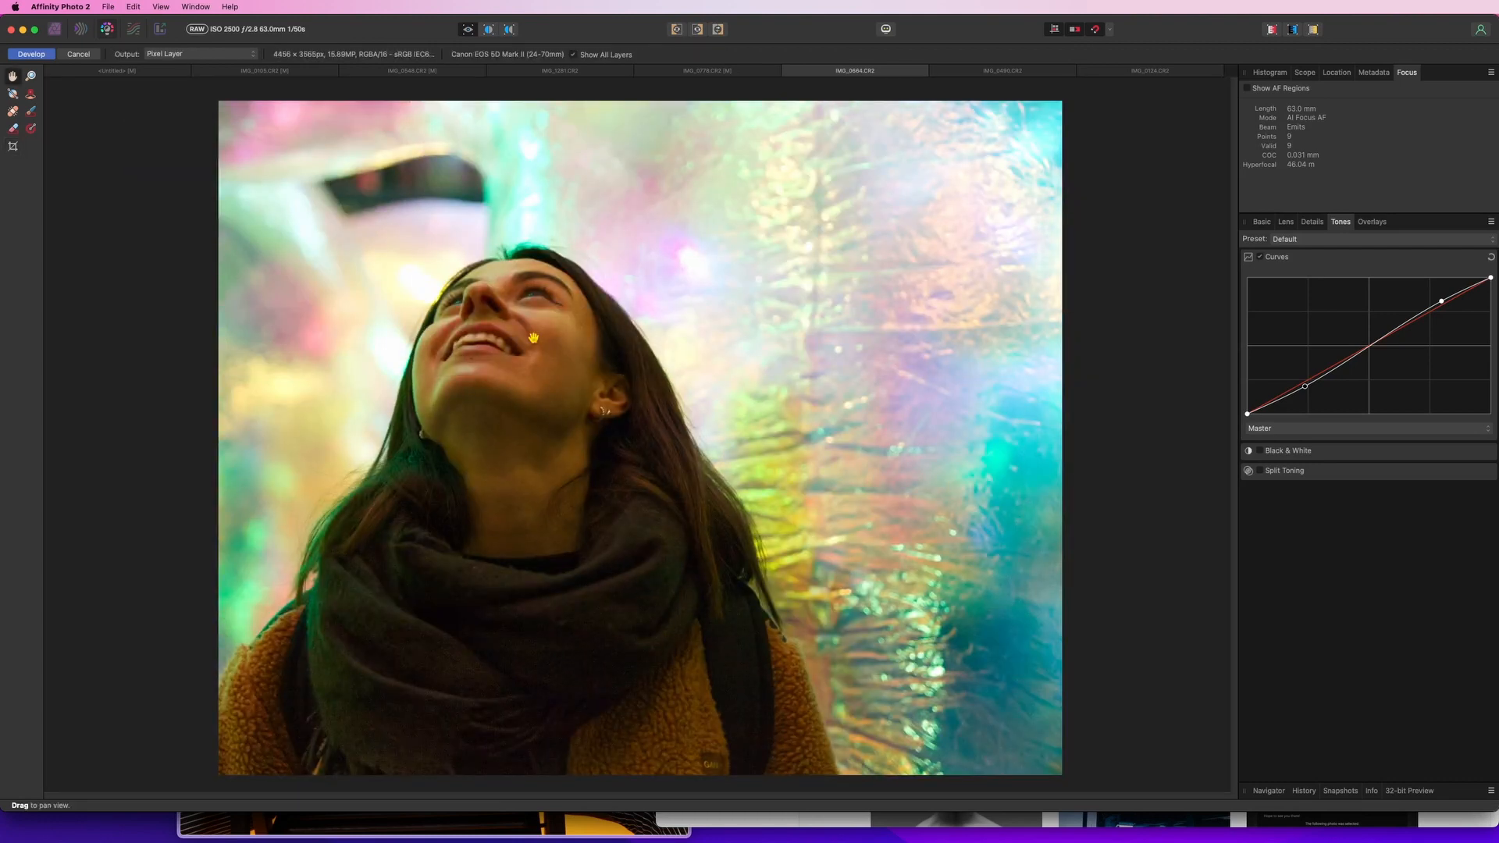
Recrop the photo to a 16:9 ratio, about 5369 x 3020 px, framing the face, and apply it
left_click(26, 149)
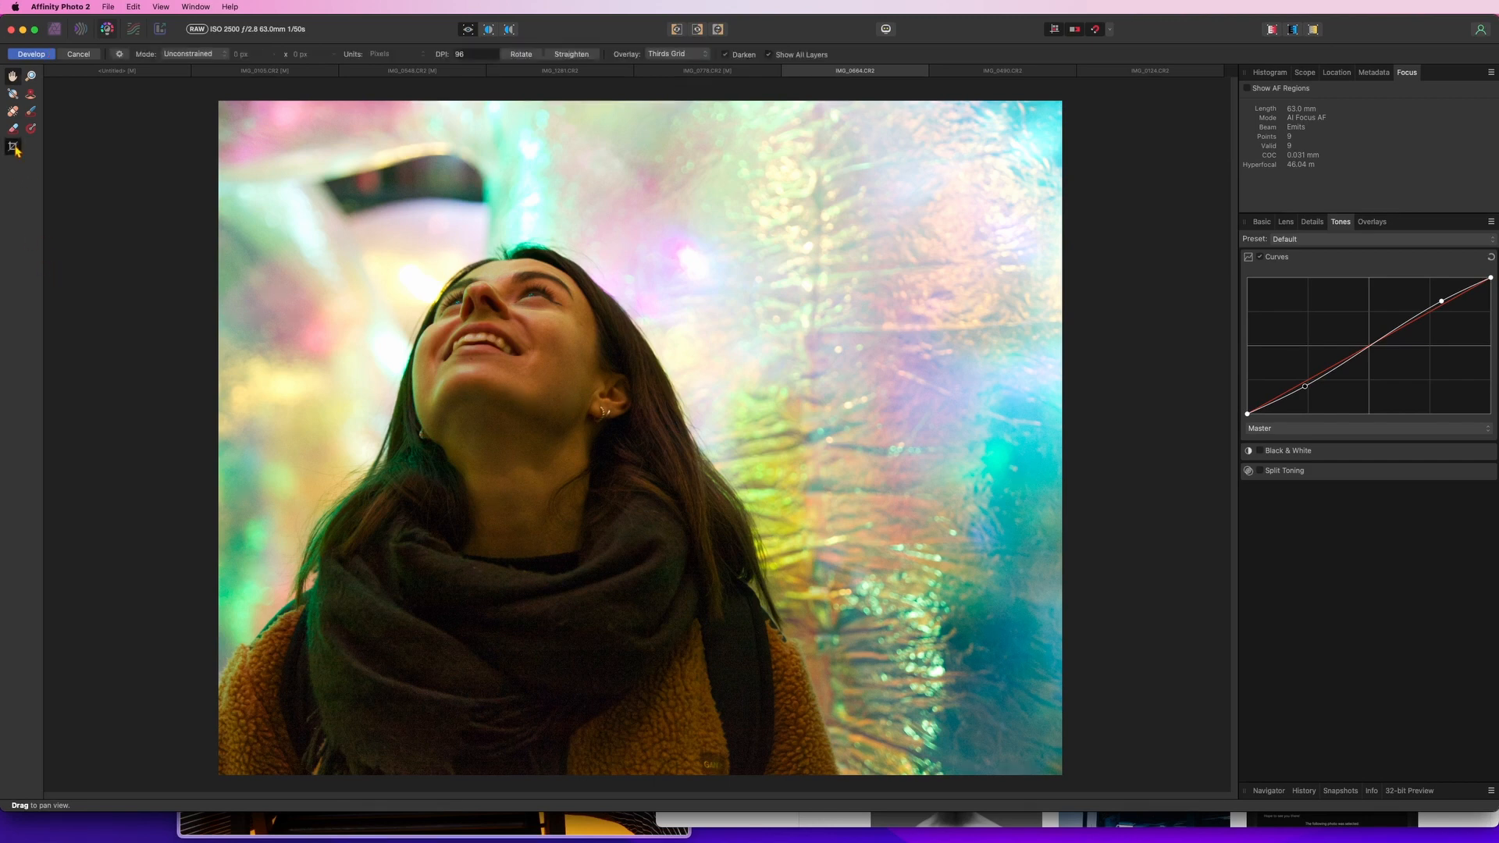
left_click(119, 54)
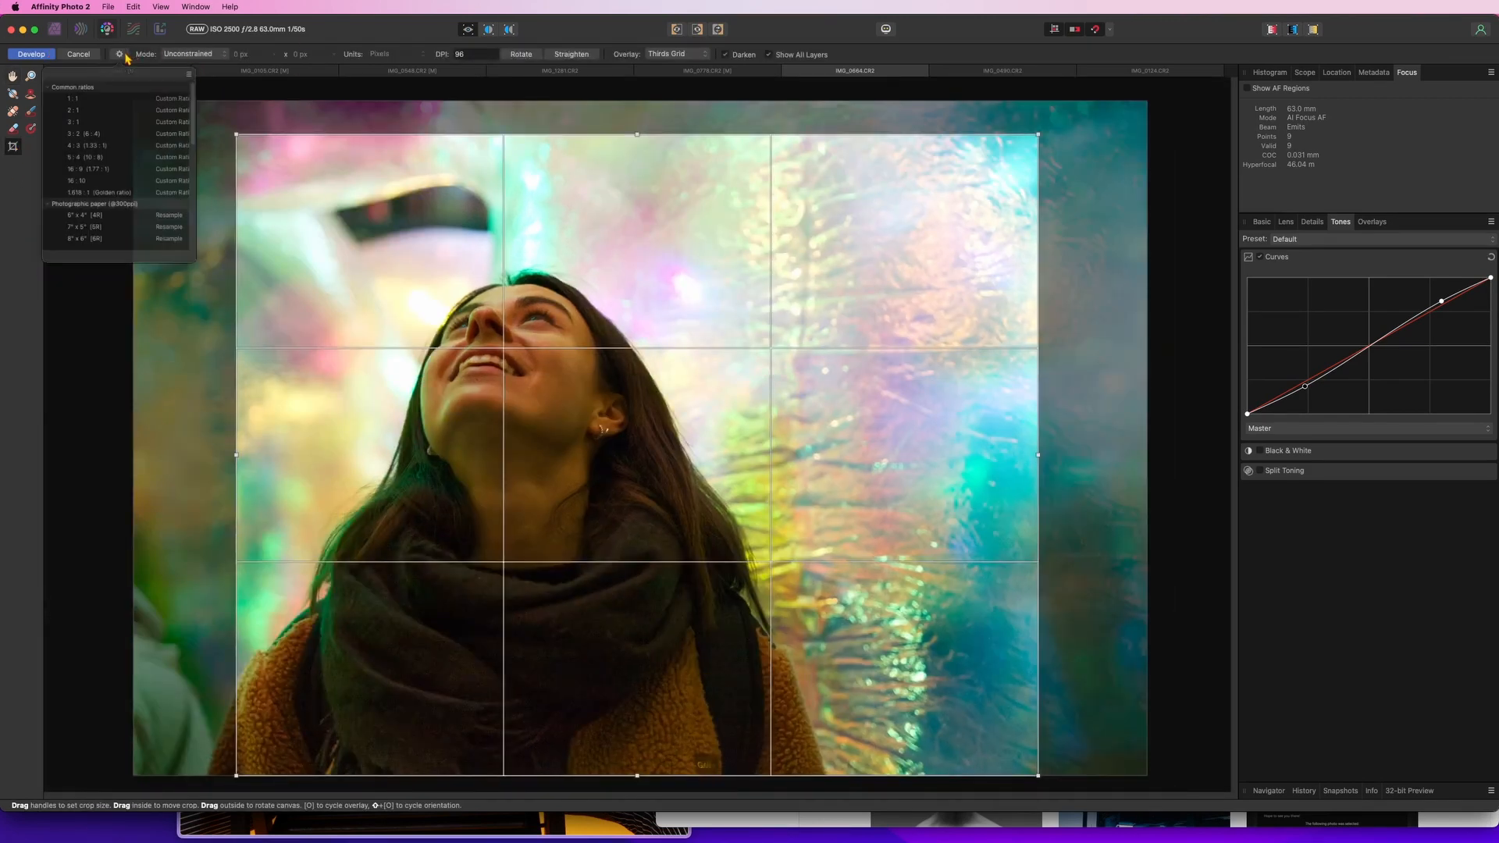
left_click(105, 192)
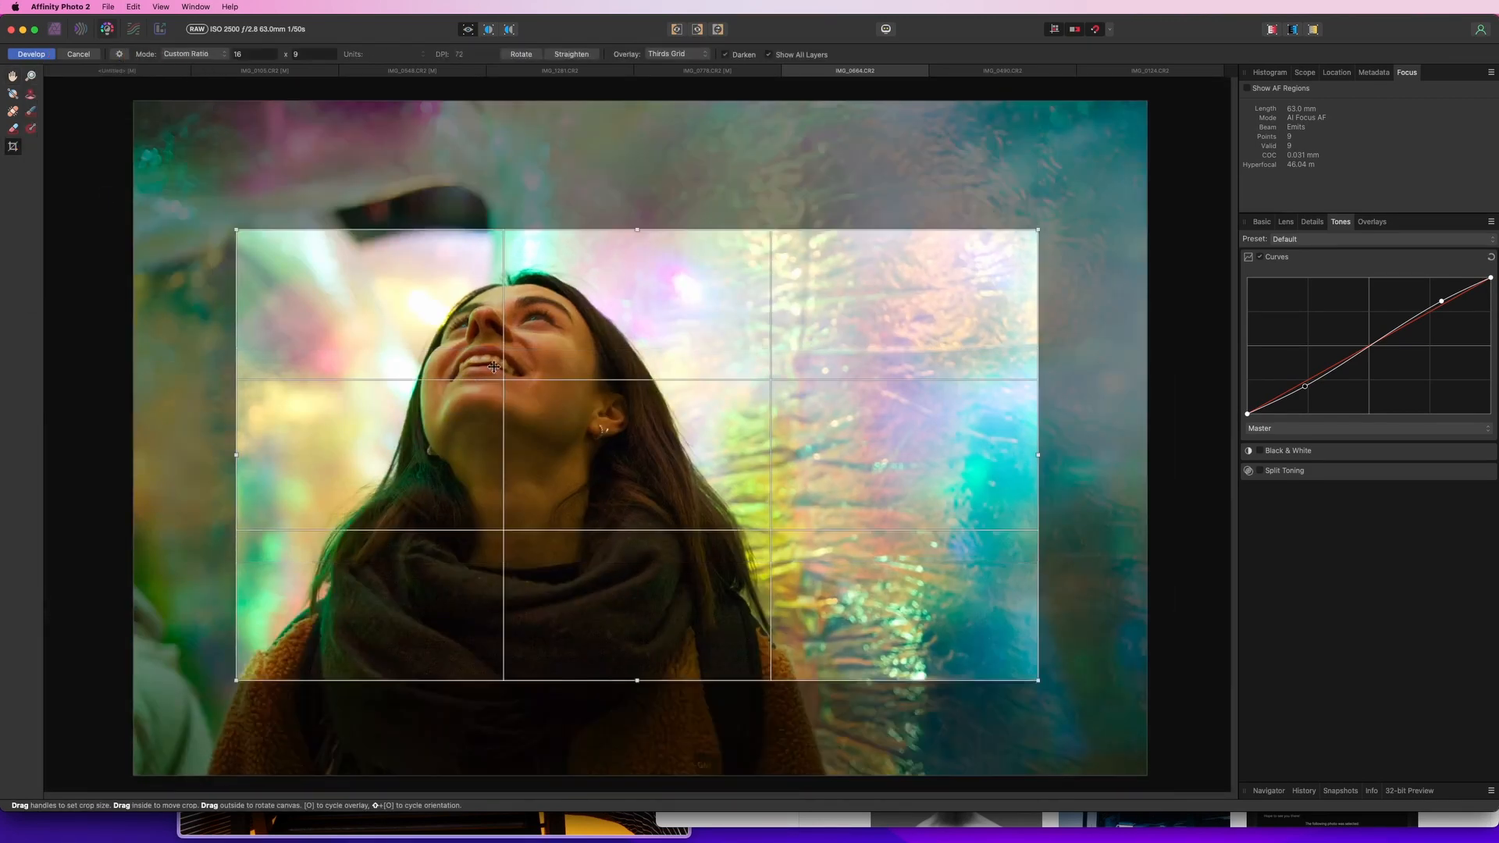
left_click_drag(501, 450, 538, 391)
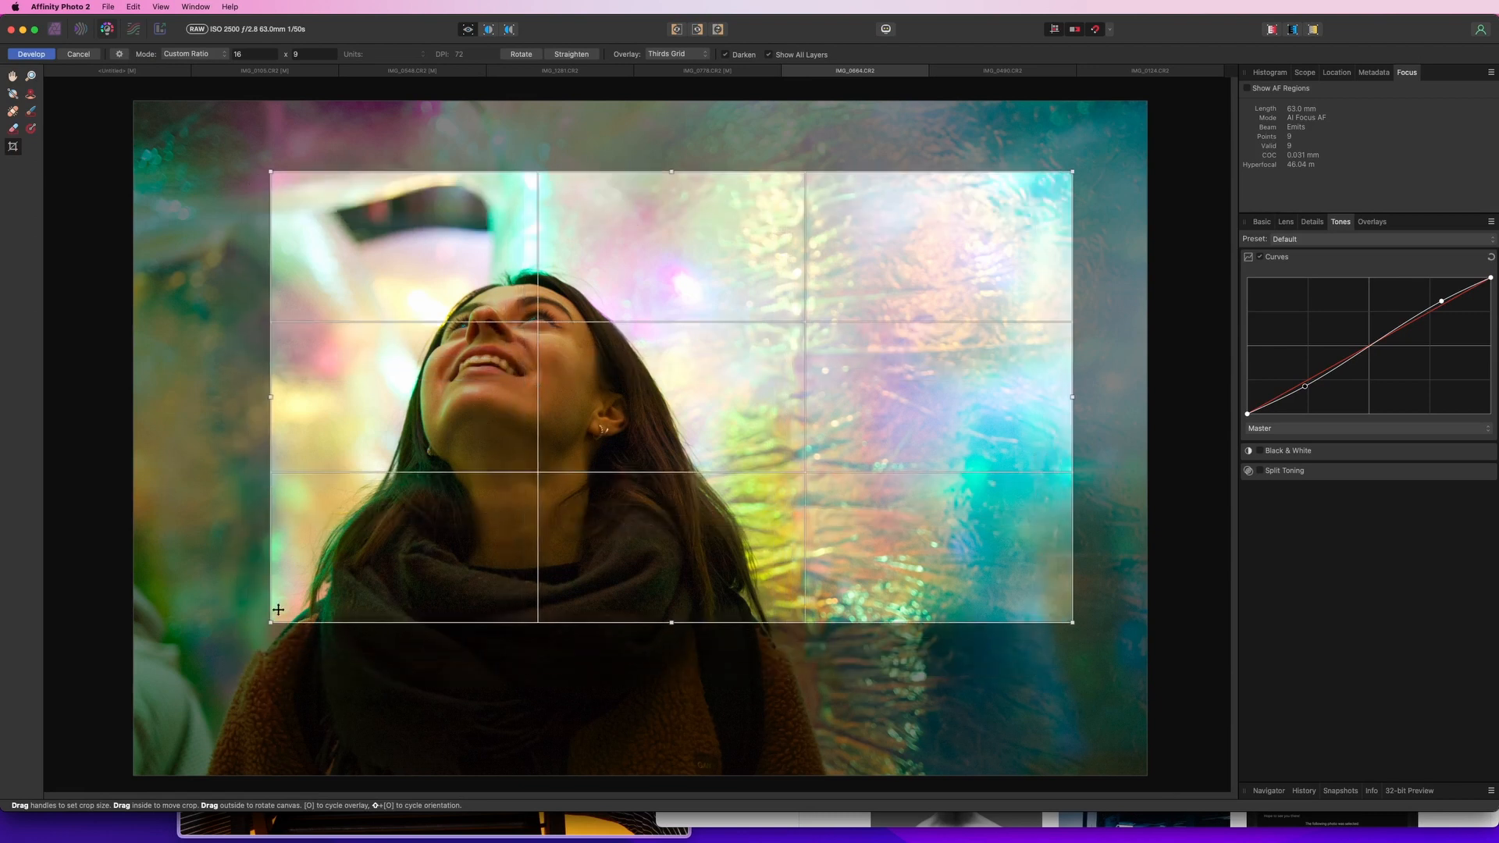
left_click_drag(273, 621, 184, 671)
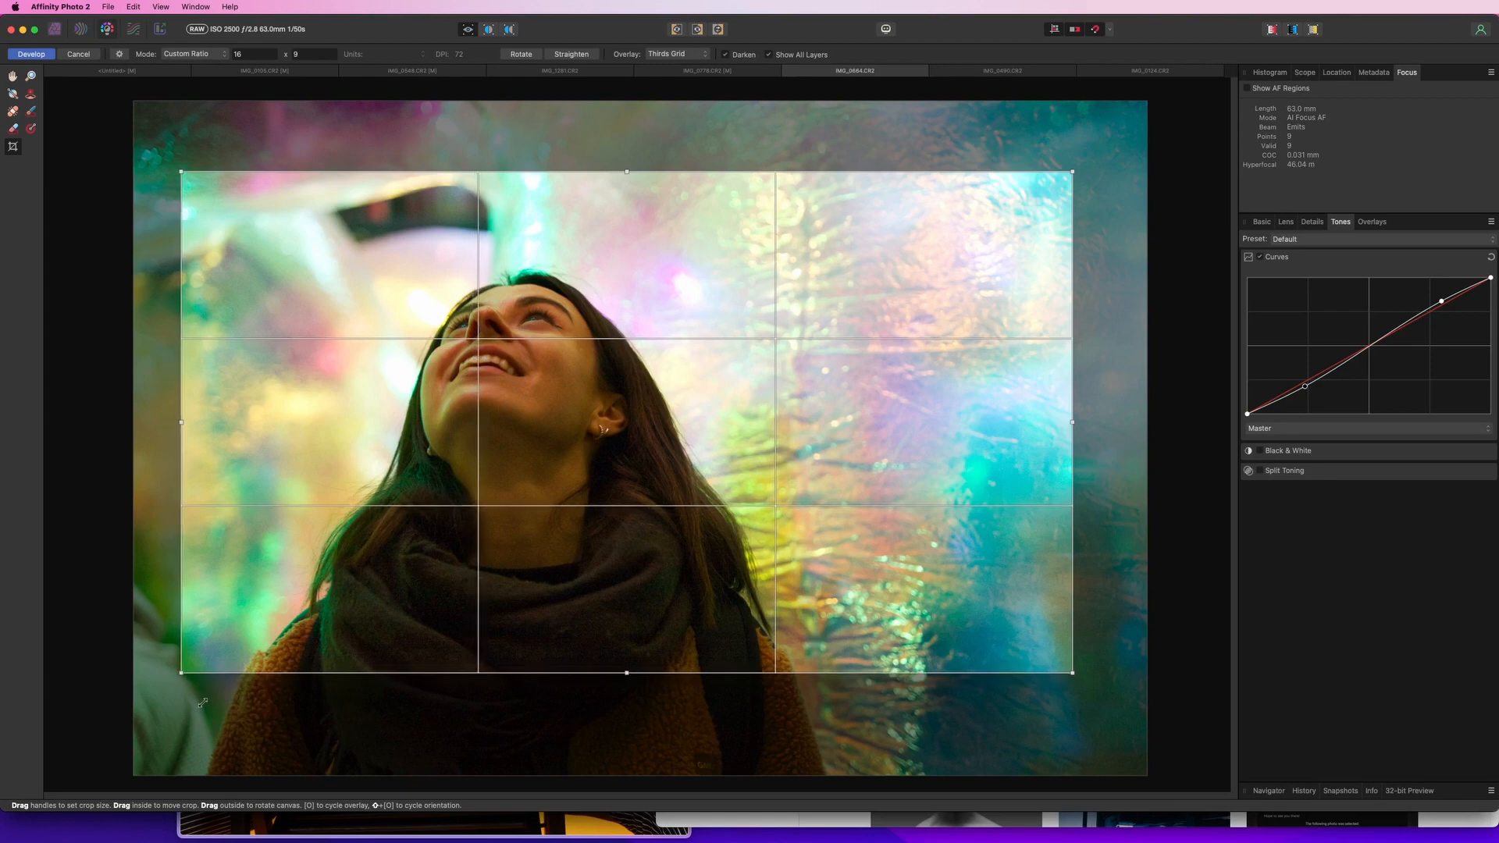
left_click_drag(1090, 170, 1150, 153)
key("Return")
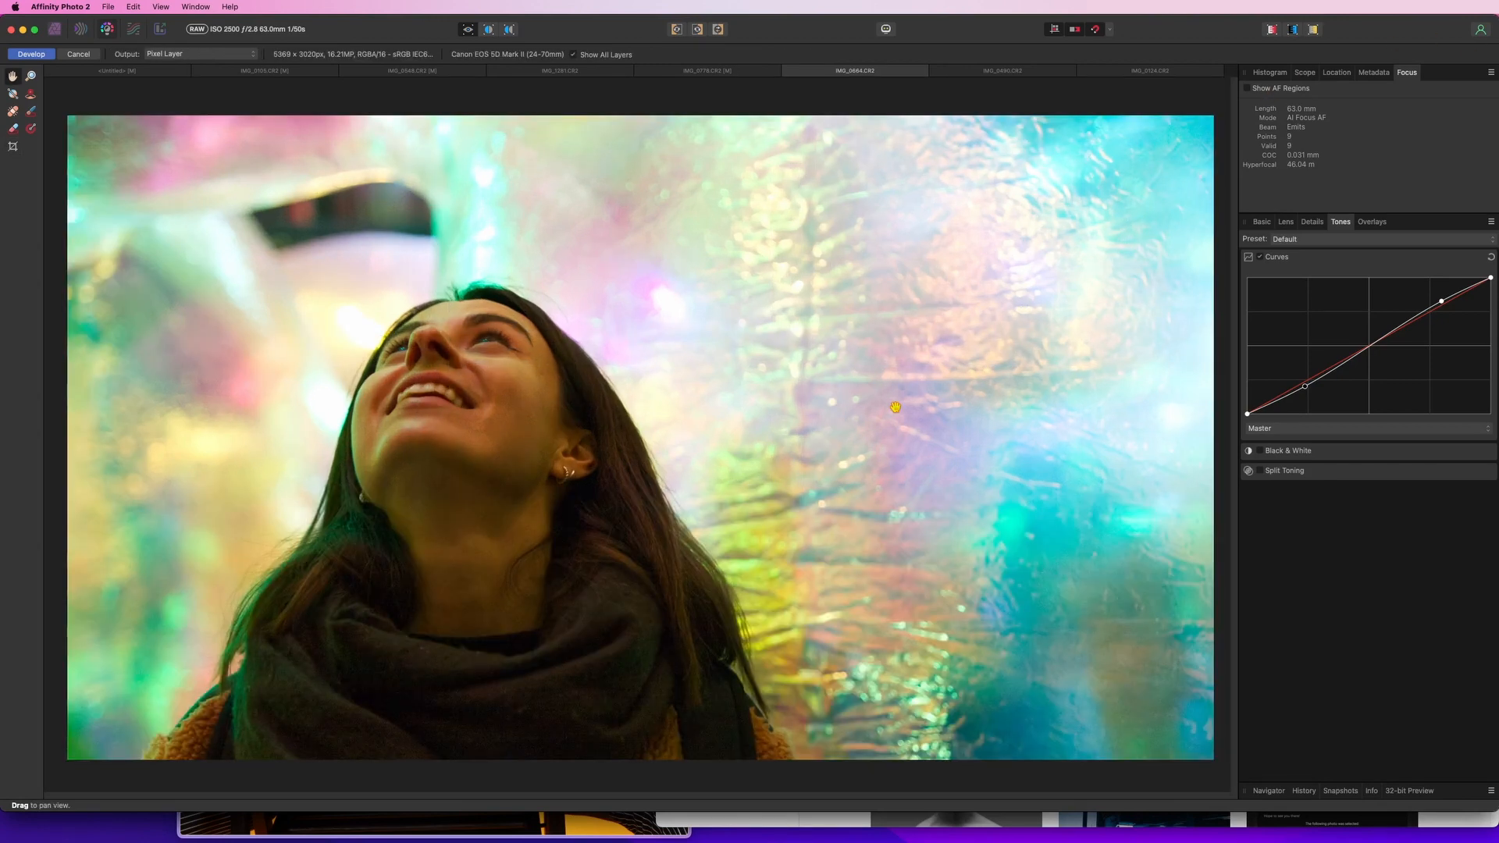
Develop the subway platform portrait RAW and duplicate its pixel layer
left_click(1020, 74)
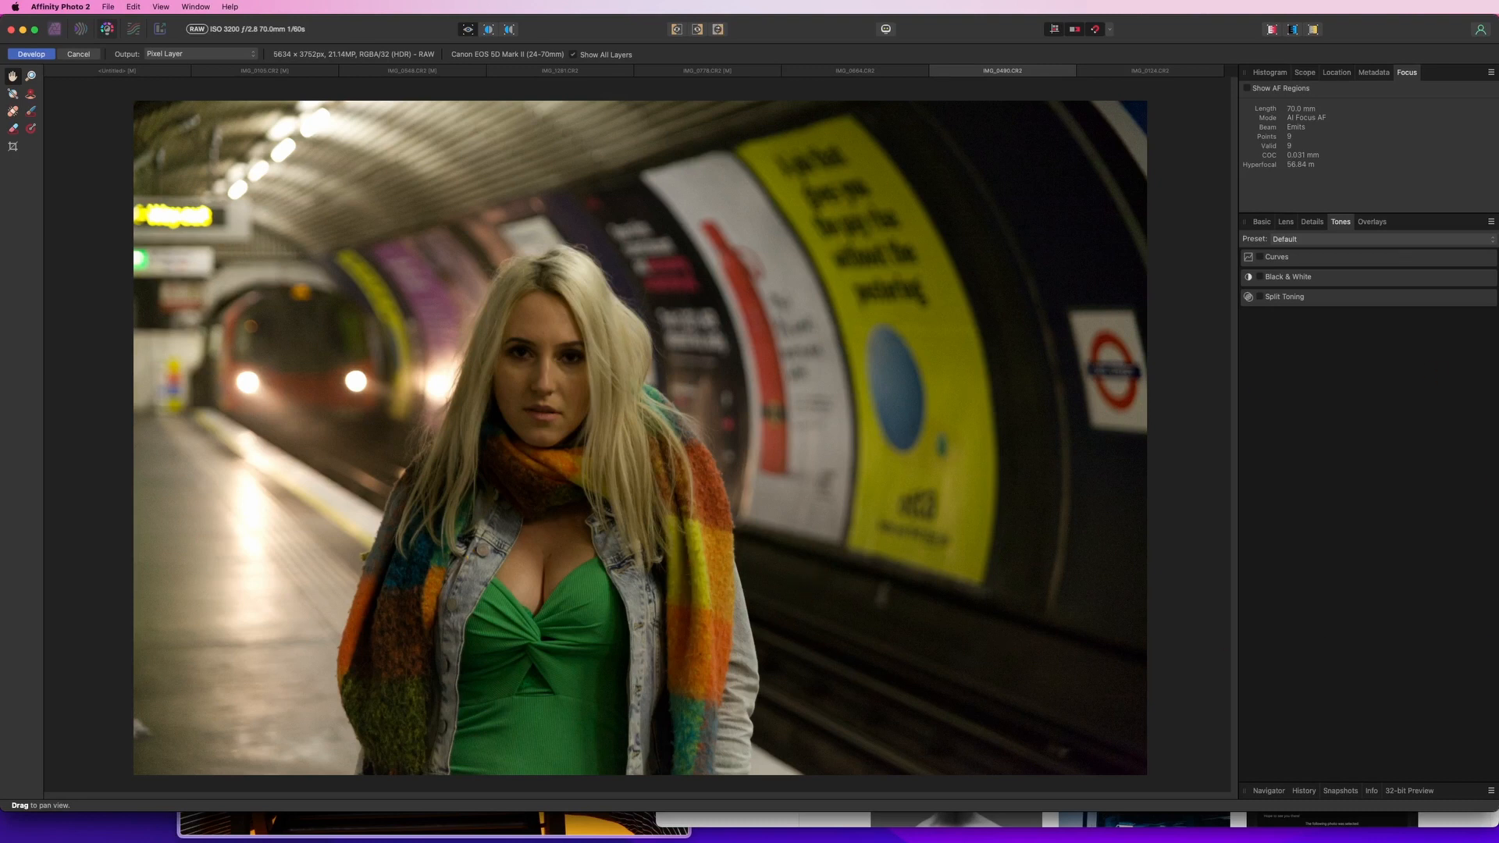
left_click(31, 54)
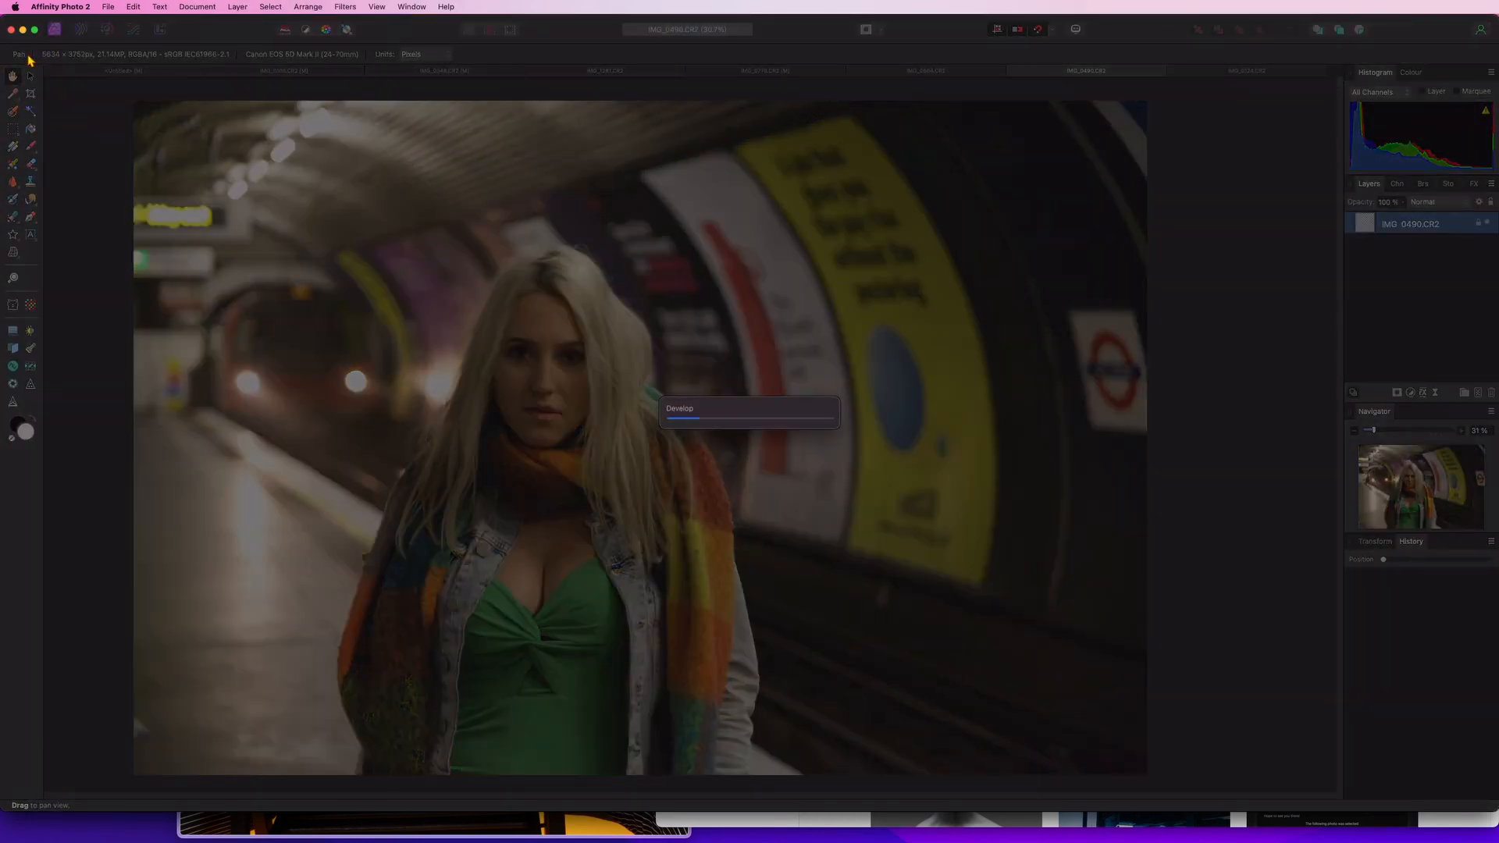
key("super+j")
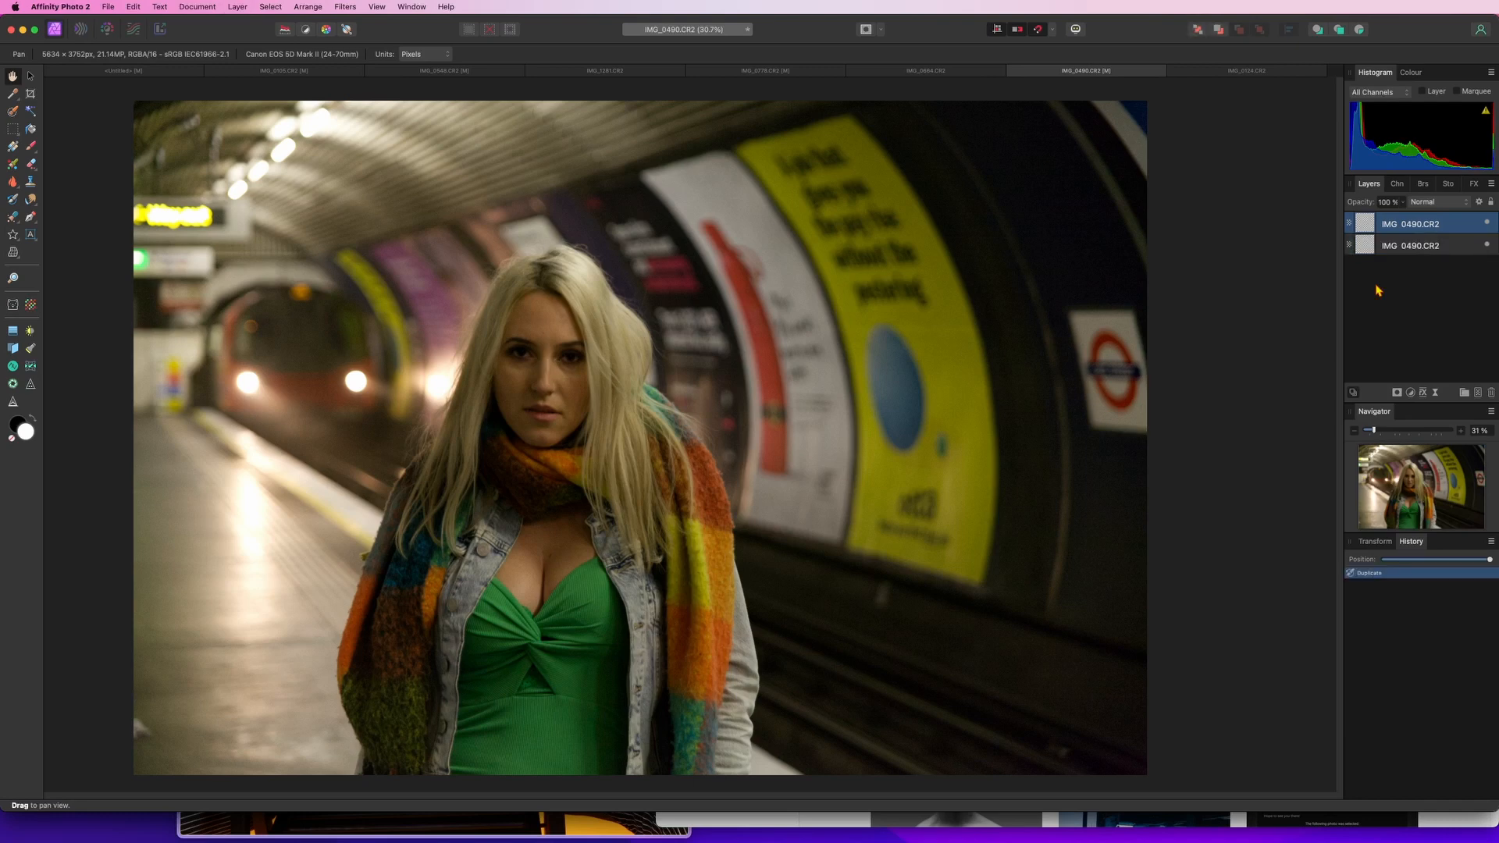
Add a Levels adjustment and set the white level to 88%
left_click(1410, 393)
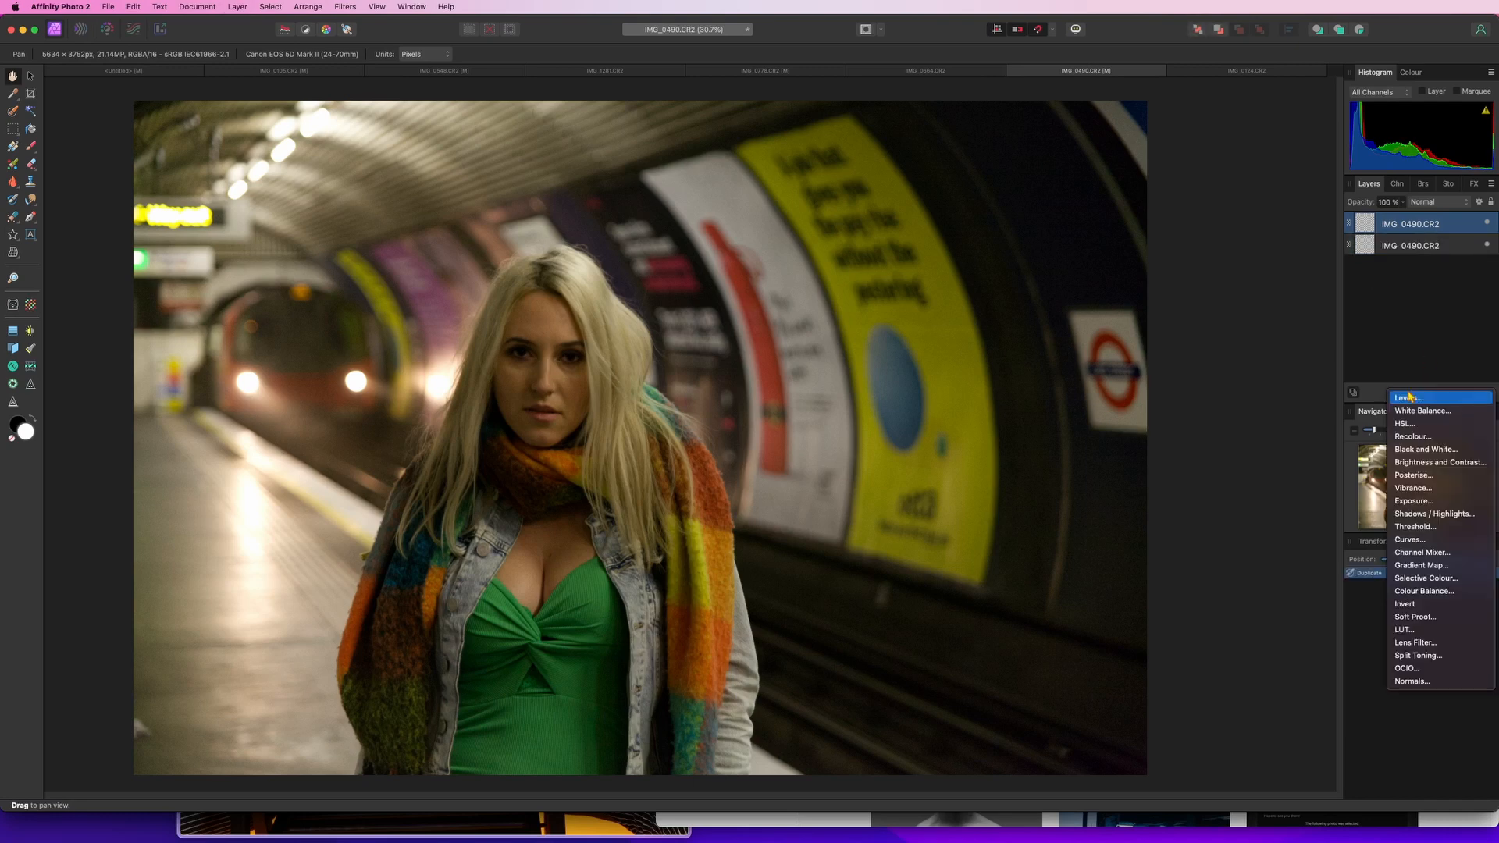
left_click(1428, 398)
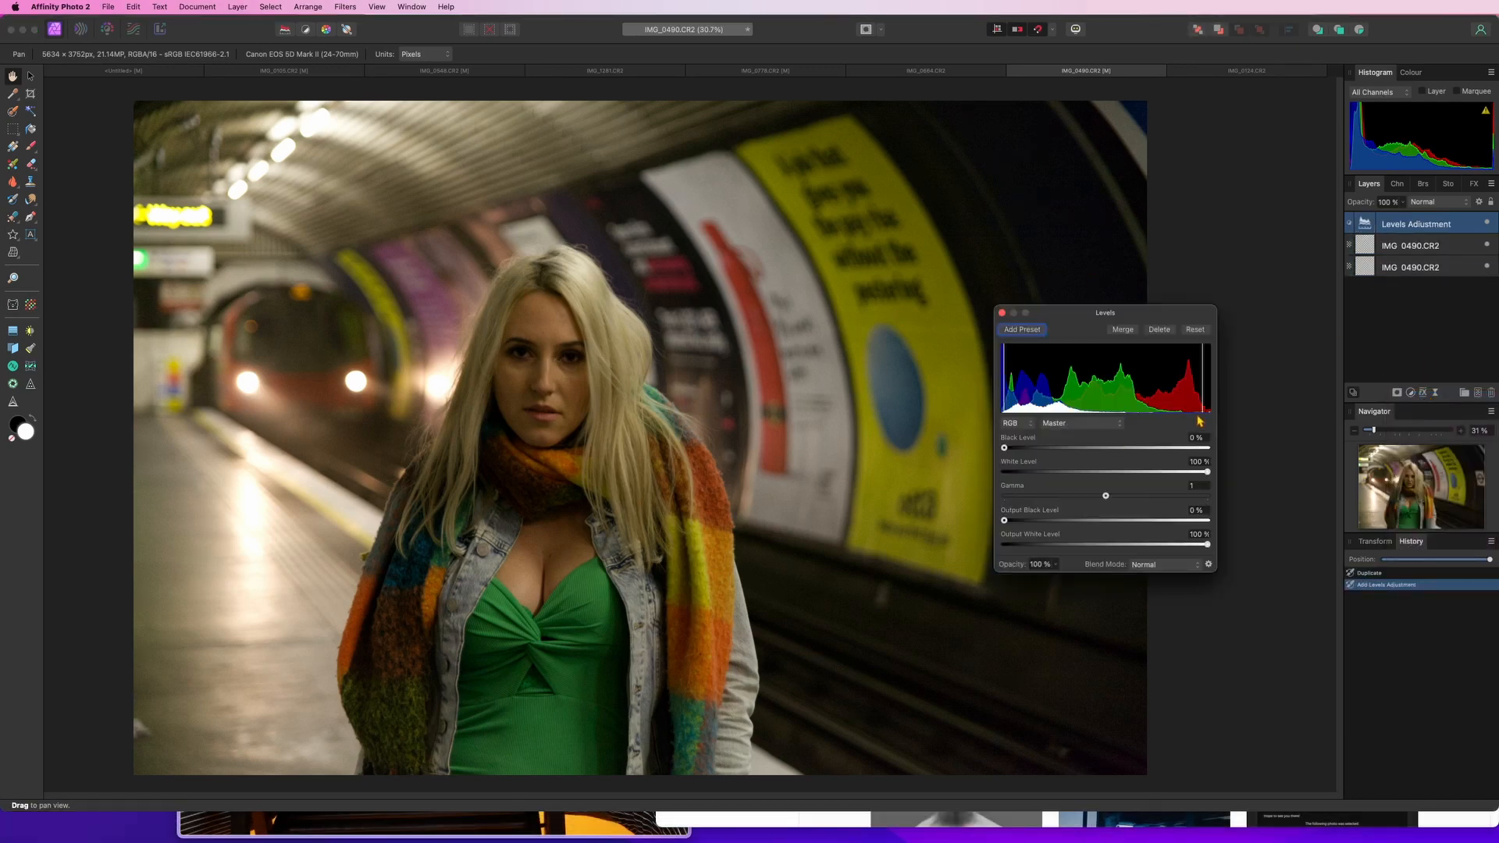
left_click_drag(1209, 473, 1182, 473)
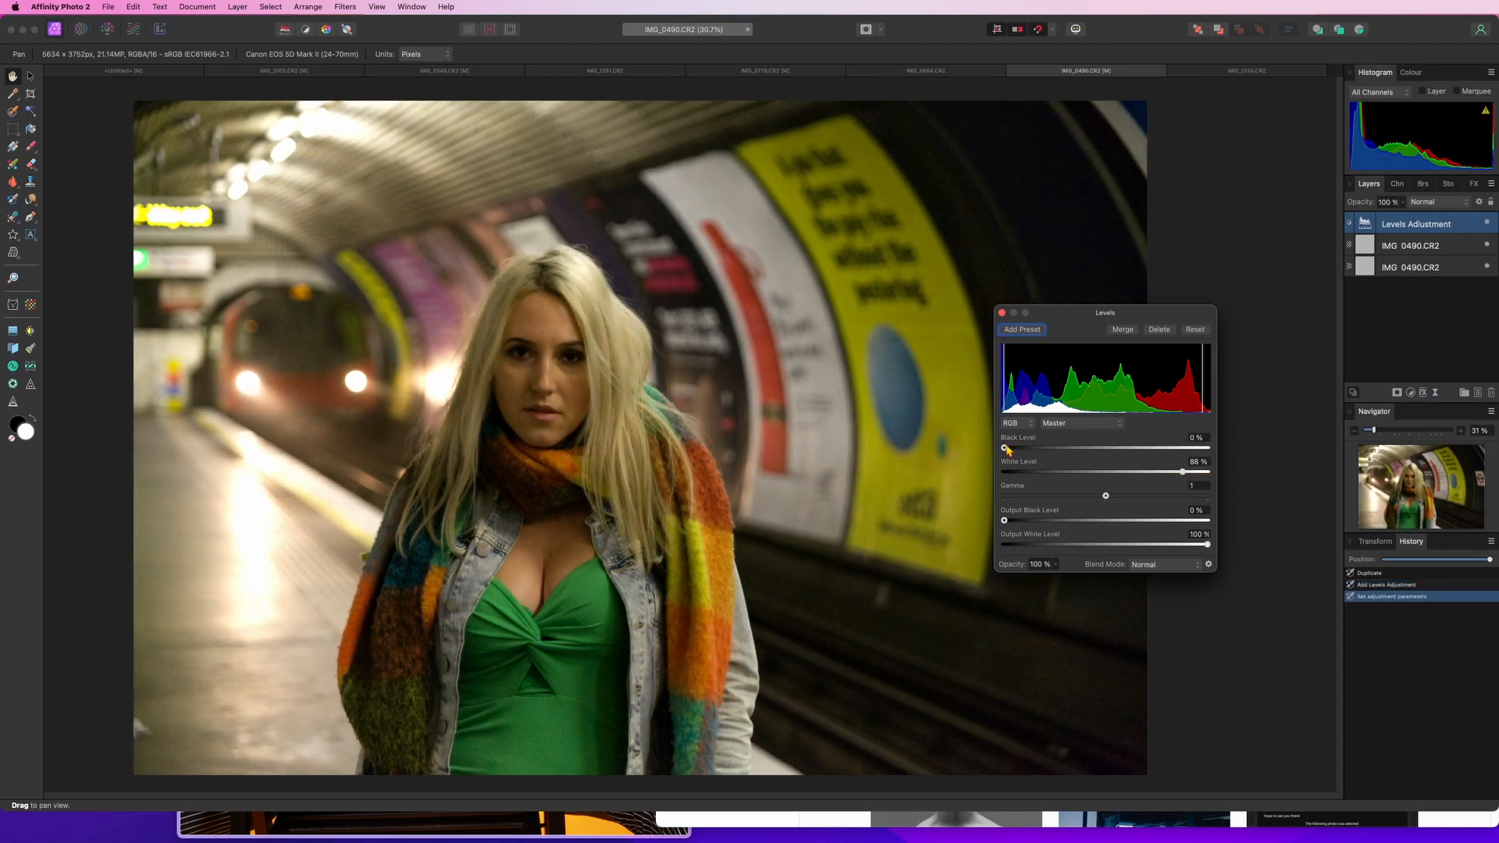
Nudge the Levels black level slightly and close the Levels dialog
left_click_drag(1005, 448, 1008, 447)
left_click(1002, 312)
Select the duplicate pixel layer and dodge the woman's face with the Dodge Brush at 100% opacity
left_click(1425, 245)
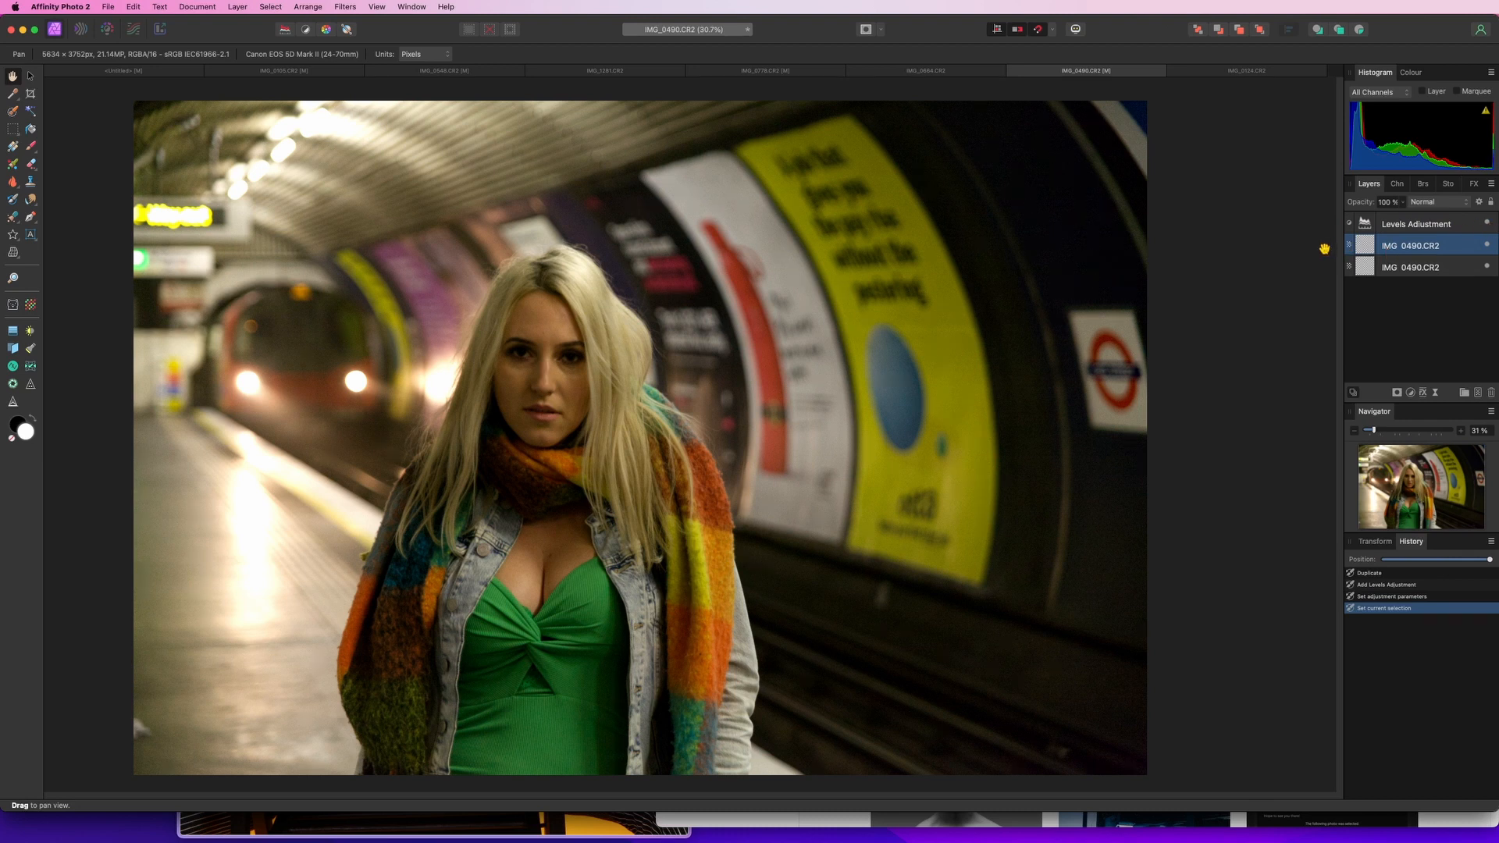
left_click(13, 184)
left_click(90, 197)
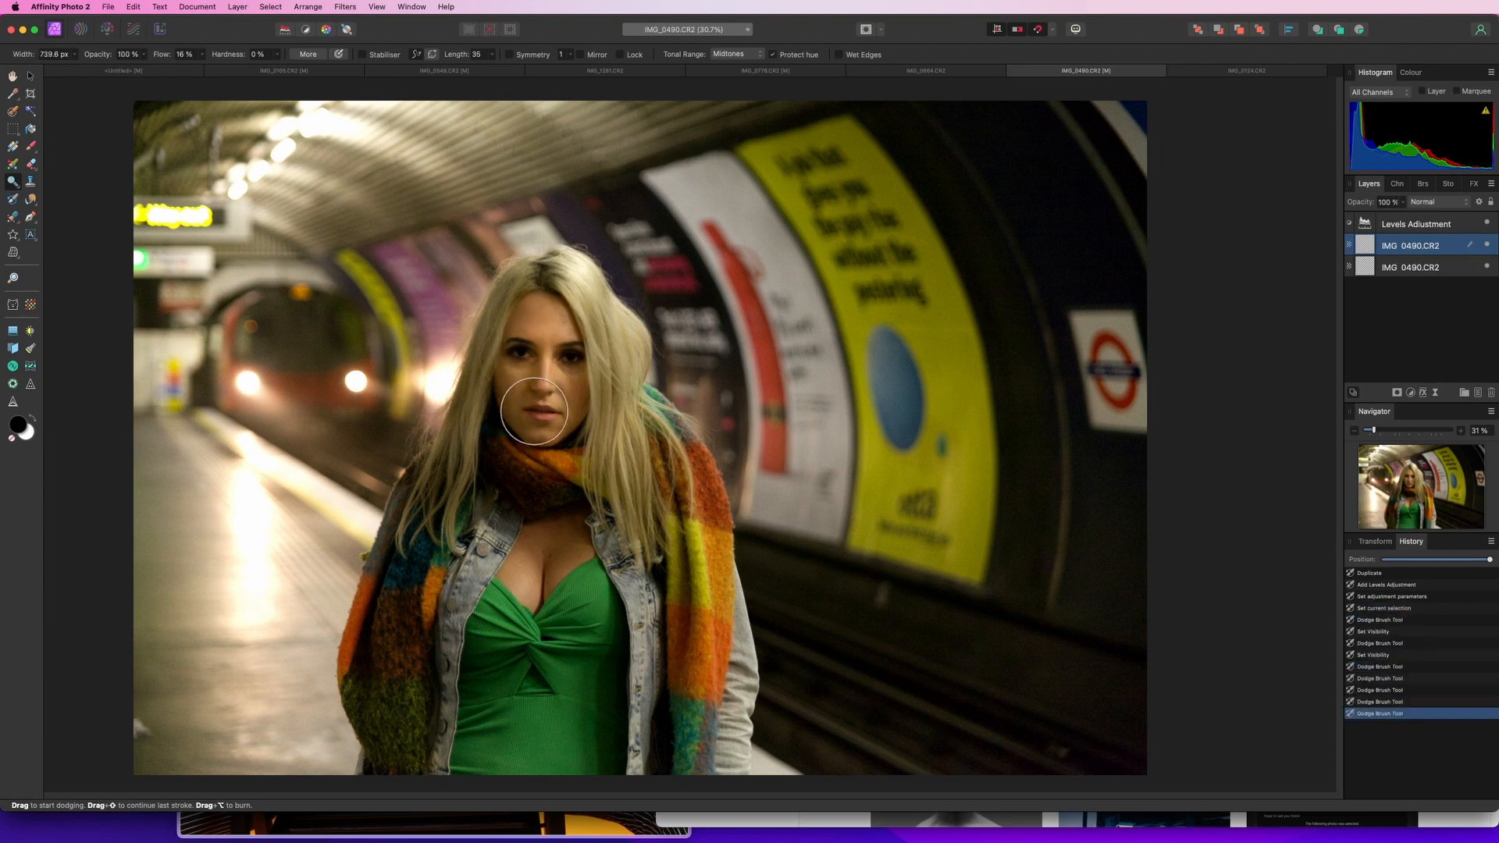
mouse_move(534, 411)
left_mouse_down()
mouse_move(568, 428)
mouse_move(569, 391)
left_mouse_up()
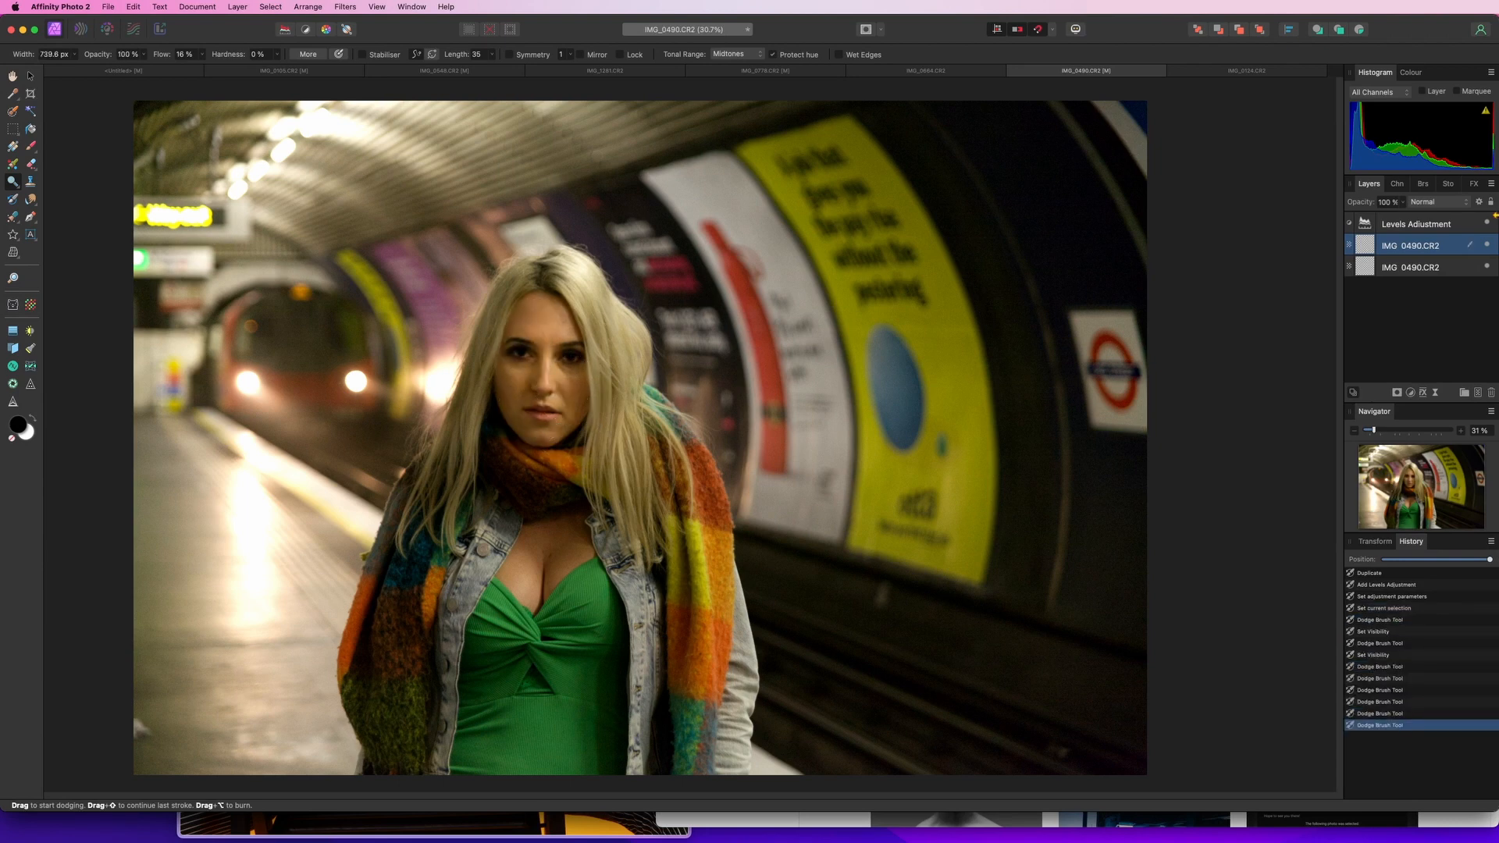
Toggle the dodged layer's visibility to compare the result with the original
left_click(1490, 248)
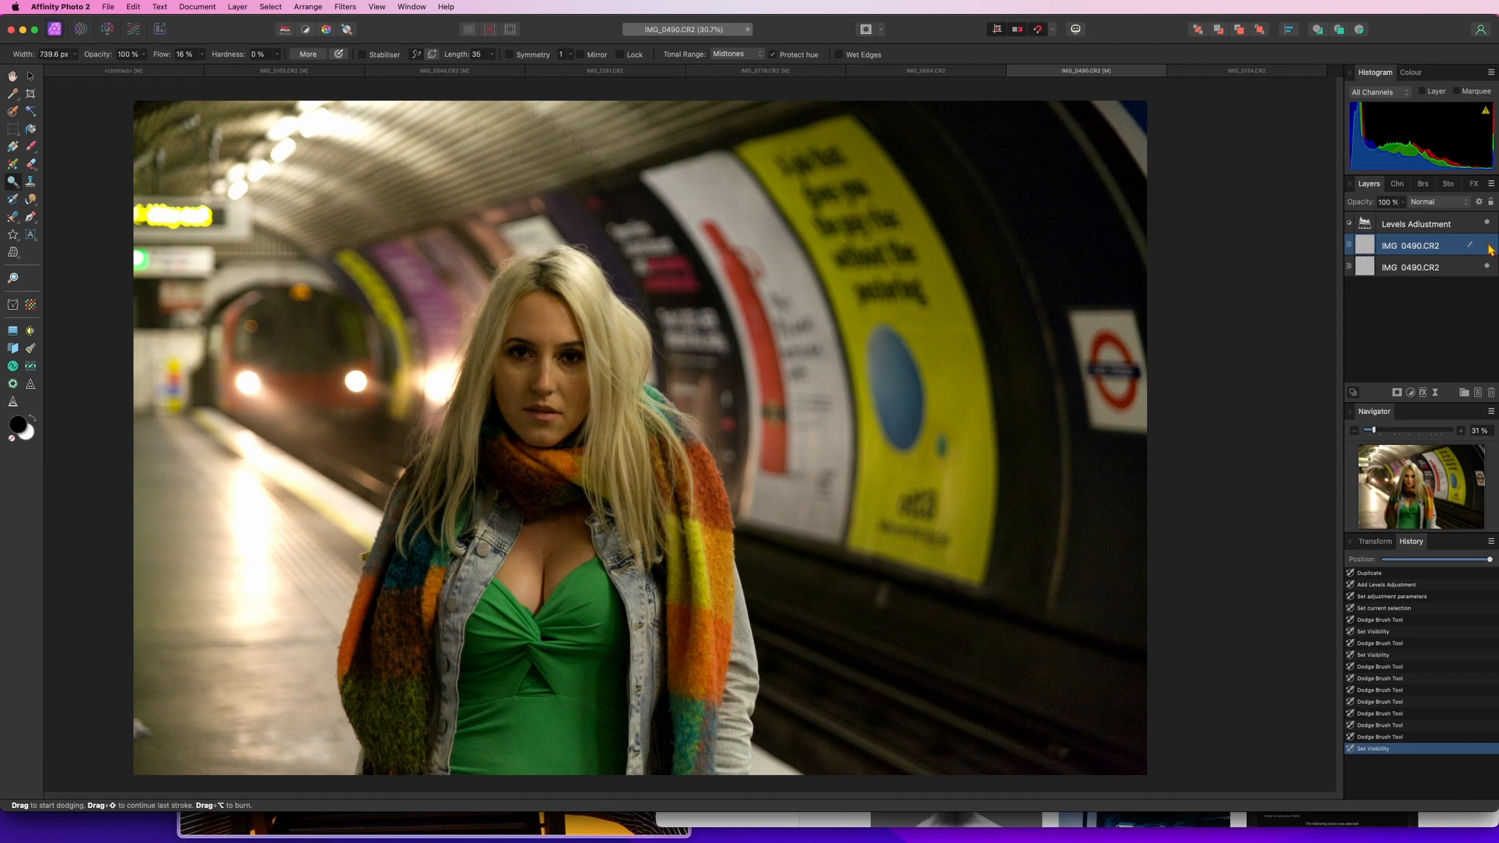
left_click(1490, 248)
left_click(1490, 248)
left_click(1491, 249)
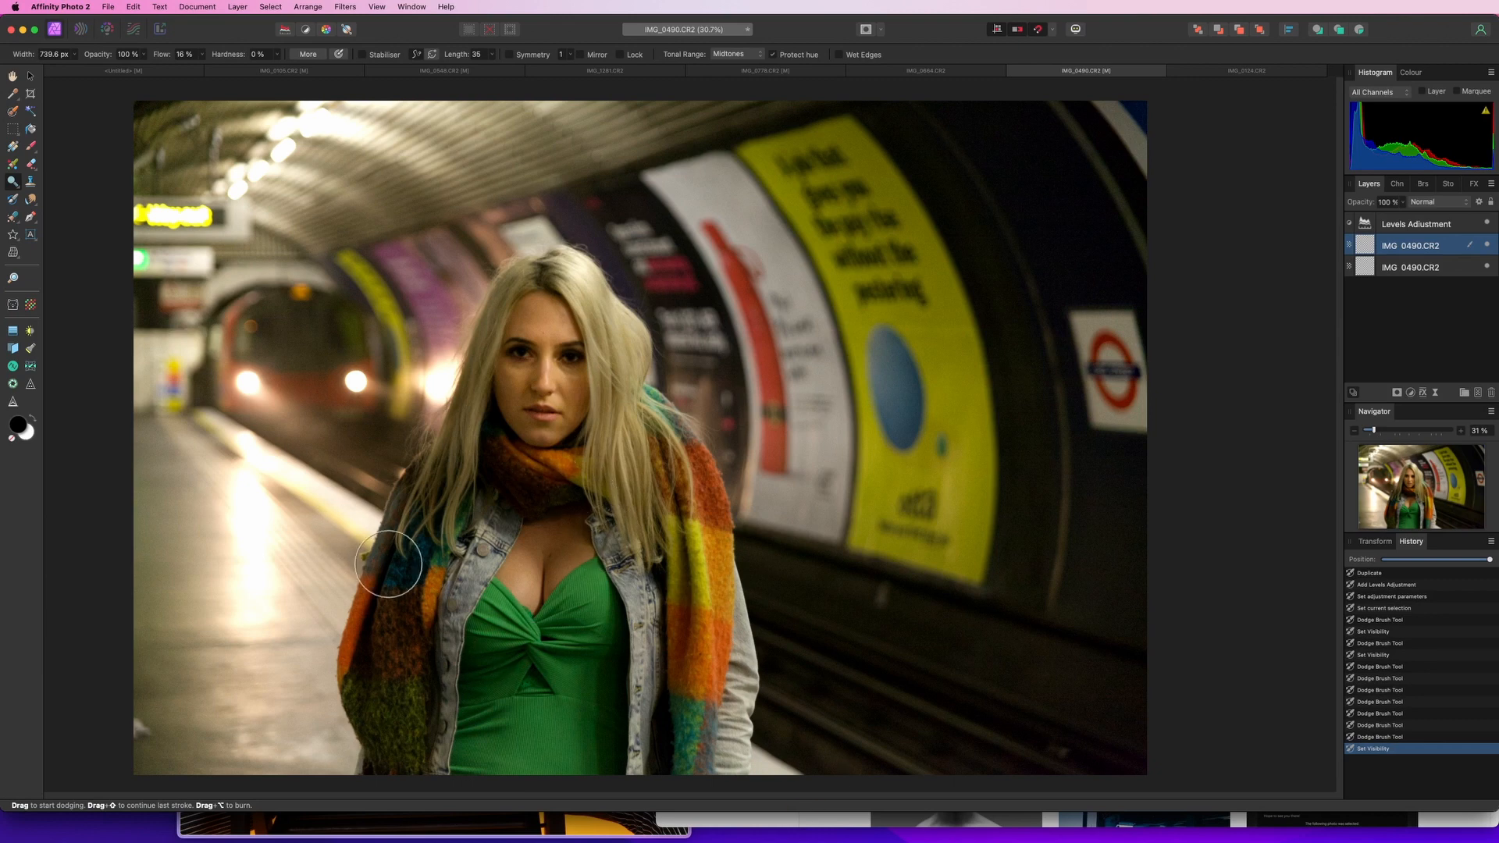
Dodge the scarf, jacket, chest, hair and side of the face to brighten the subject
mouse_move(502, 478)
left_mouse_down()
mouse_move(528, 465)
mouse_move(641, 468)
mouse_move(679, 722)
mouse_move(666, 612)
mouse_move(672, 658)
left_mouse_up()
left_click_drag(592, 632, 590, 721)
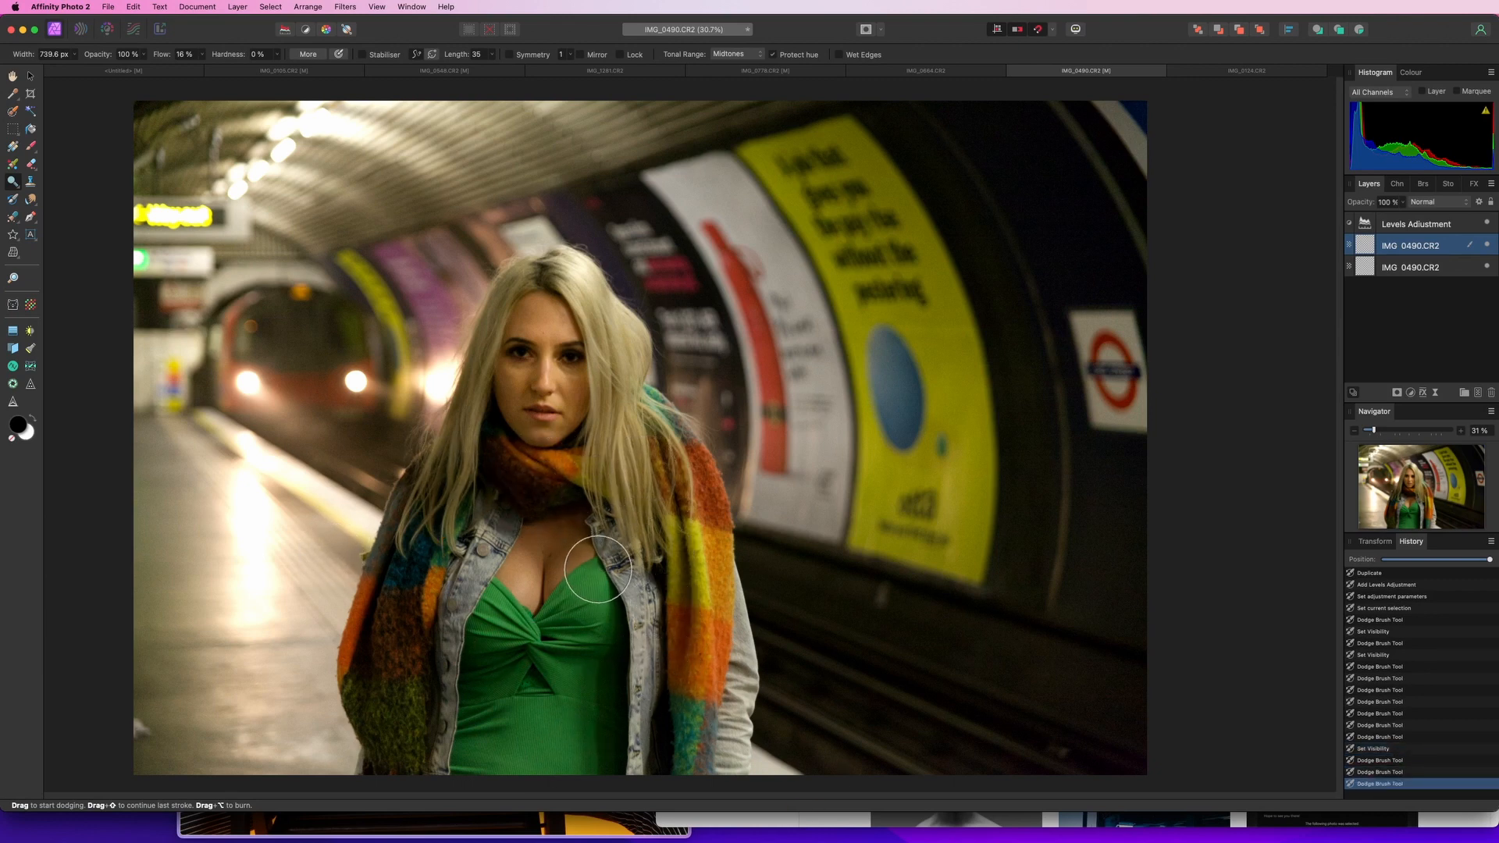
left_click_drag(598, 569, 552, 651)
left_click_drag(571, 546, 568, 535)
left_click_drag(490, 565, 452, 743)
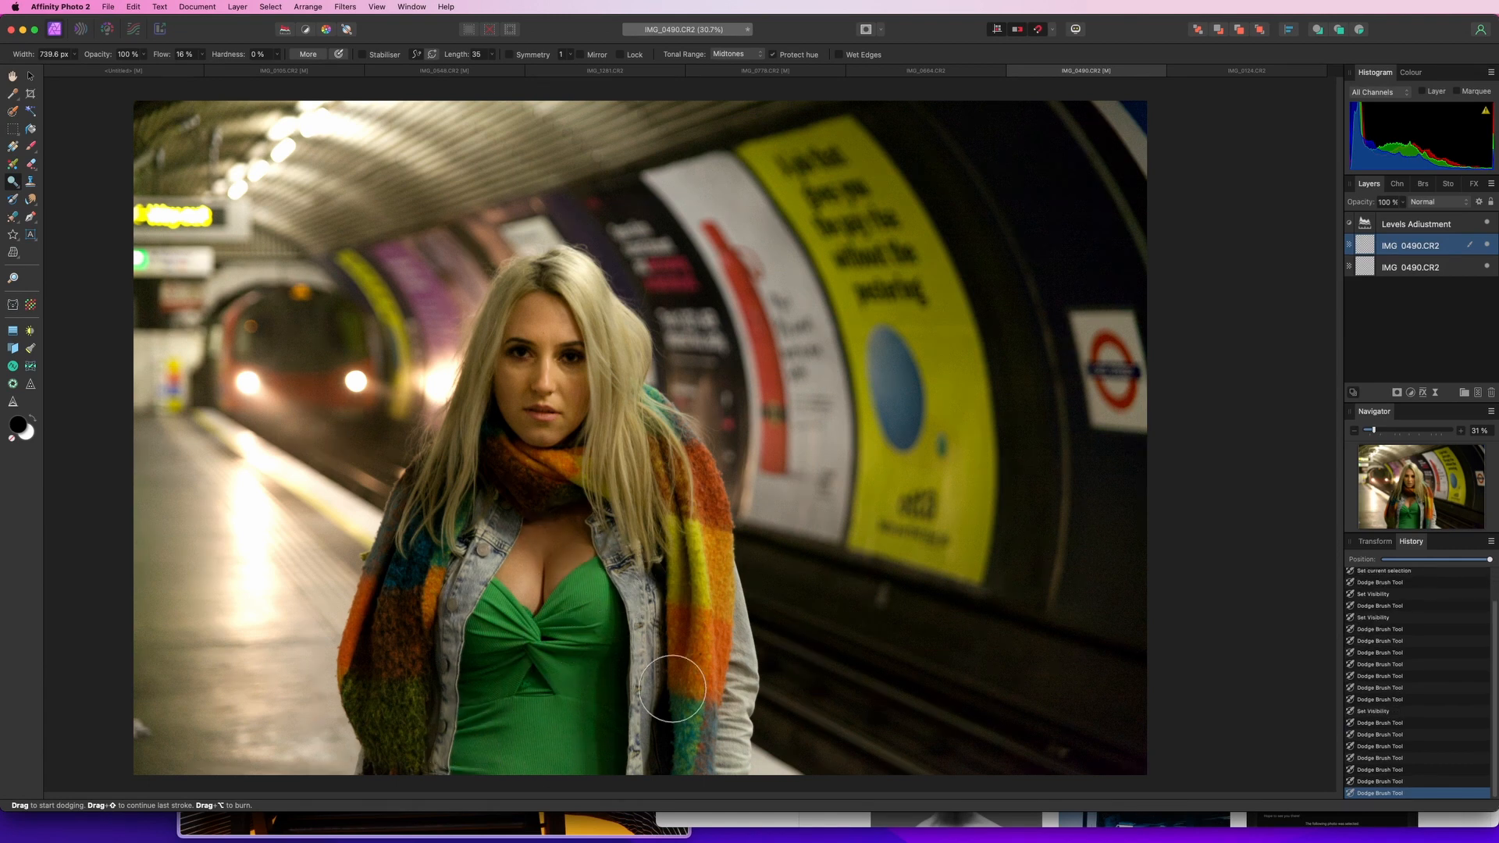
left_click_drag(672, 688, 666, 754)
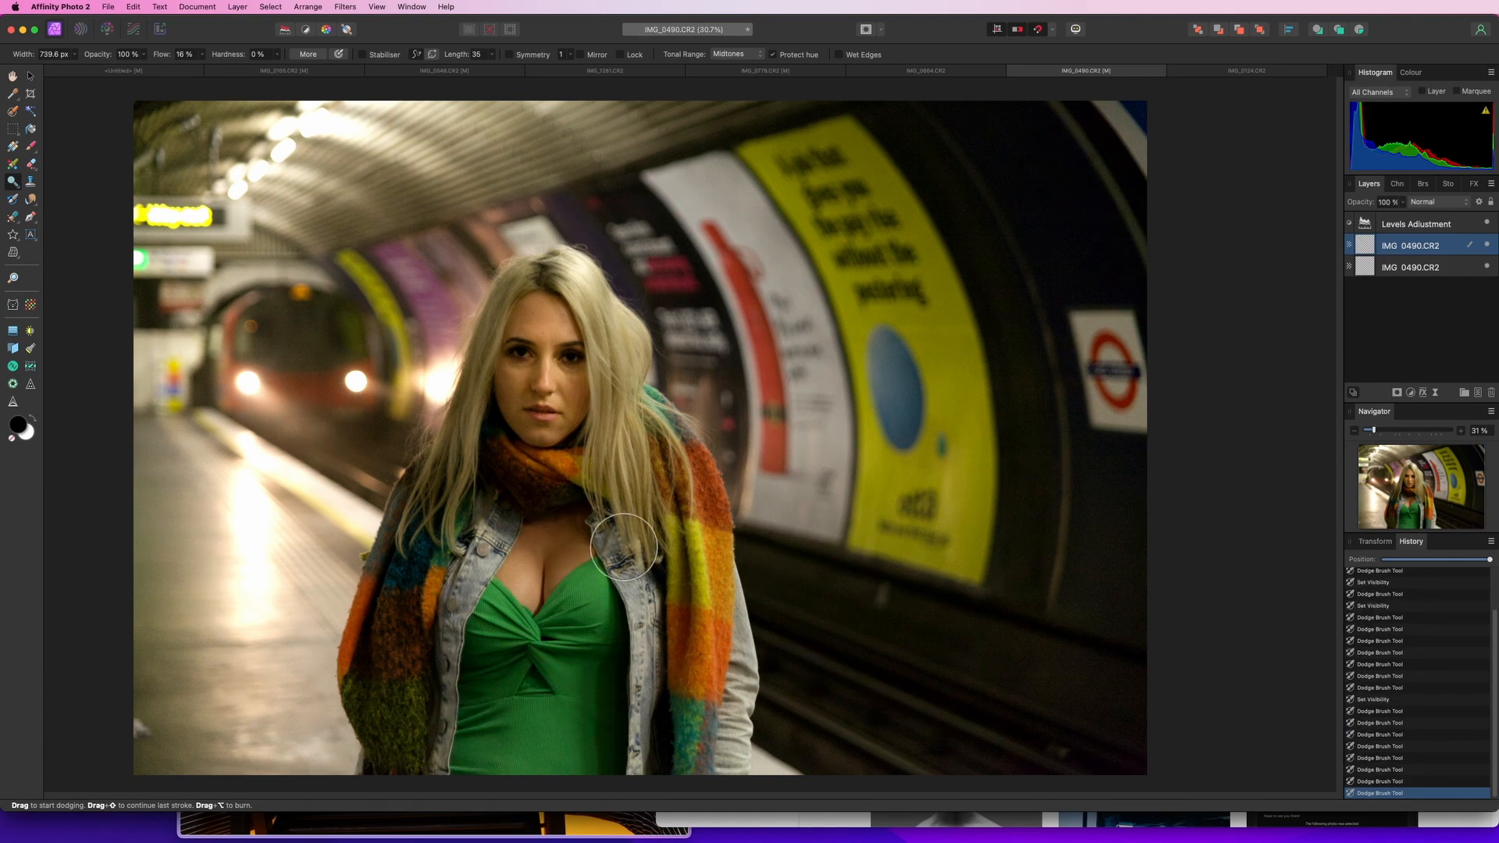
left_click_drag(518, 295, 435, 524)
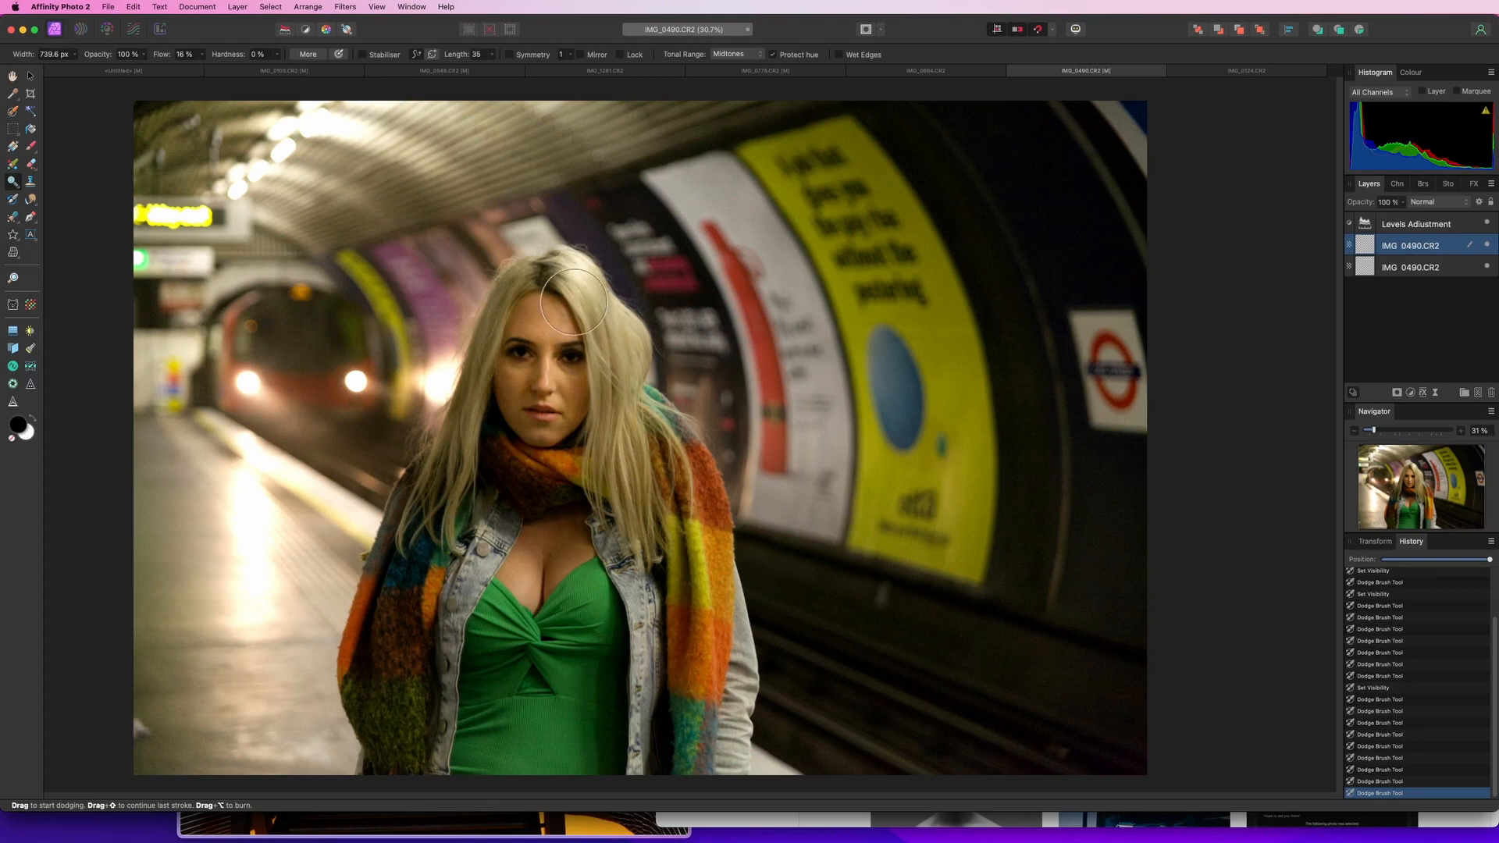
mouse_move(573, 301)
left_mouse_down()
mouse_move(623, 411)
mouse_move(632, 490)
left_mouse_up()
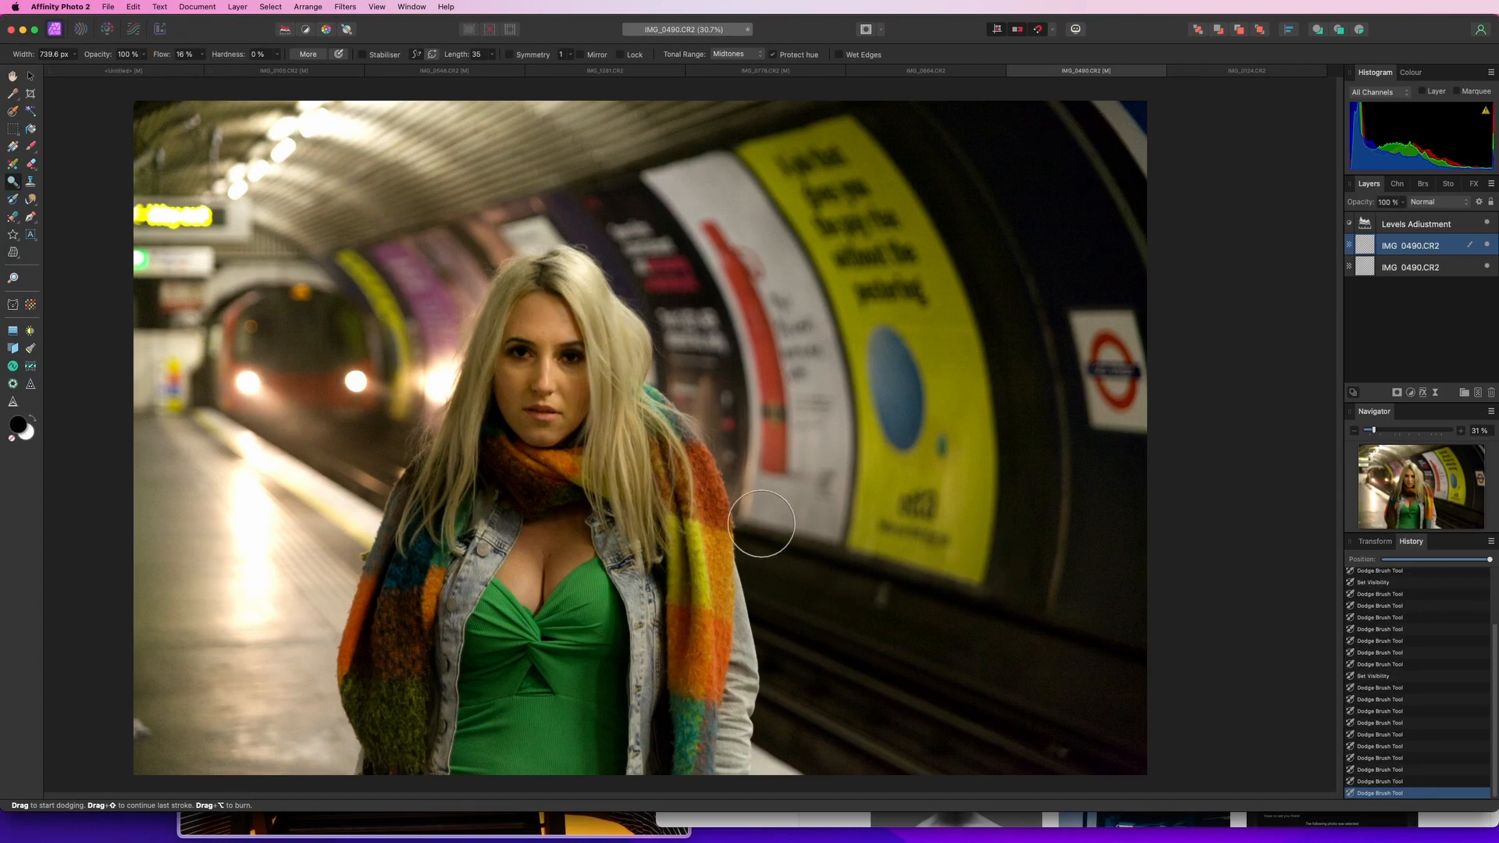
left_click_drag(678, 549, 705, 771)
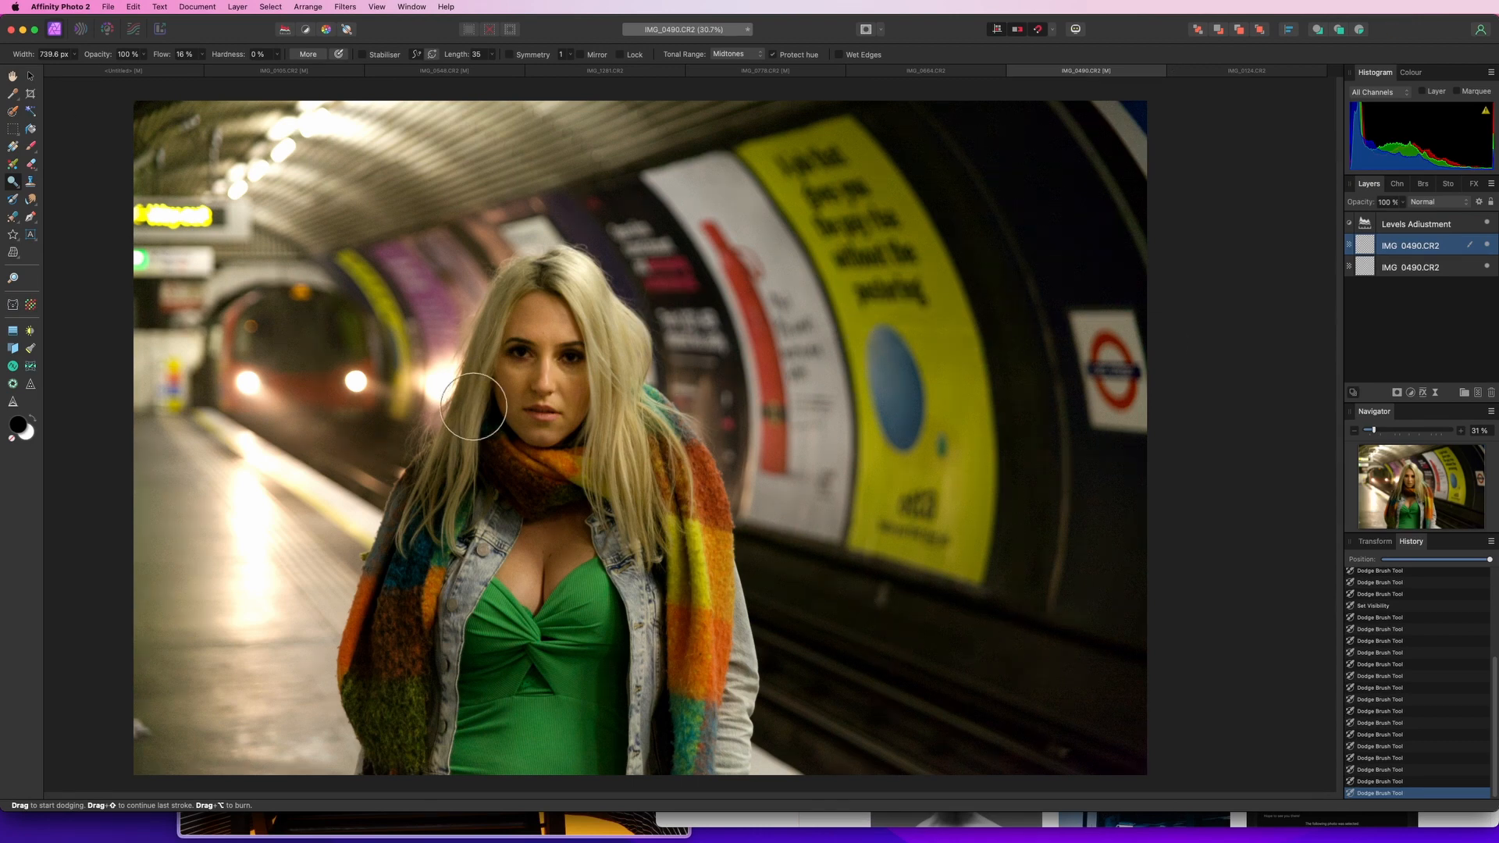
left_click_drag(501, 417, 512, 408)
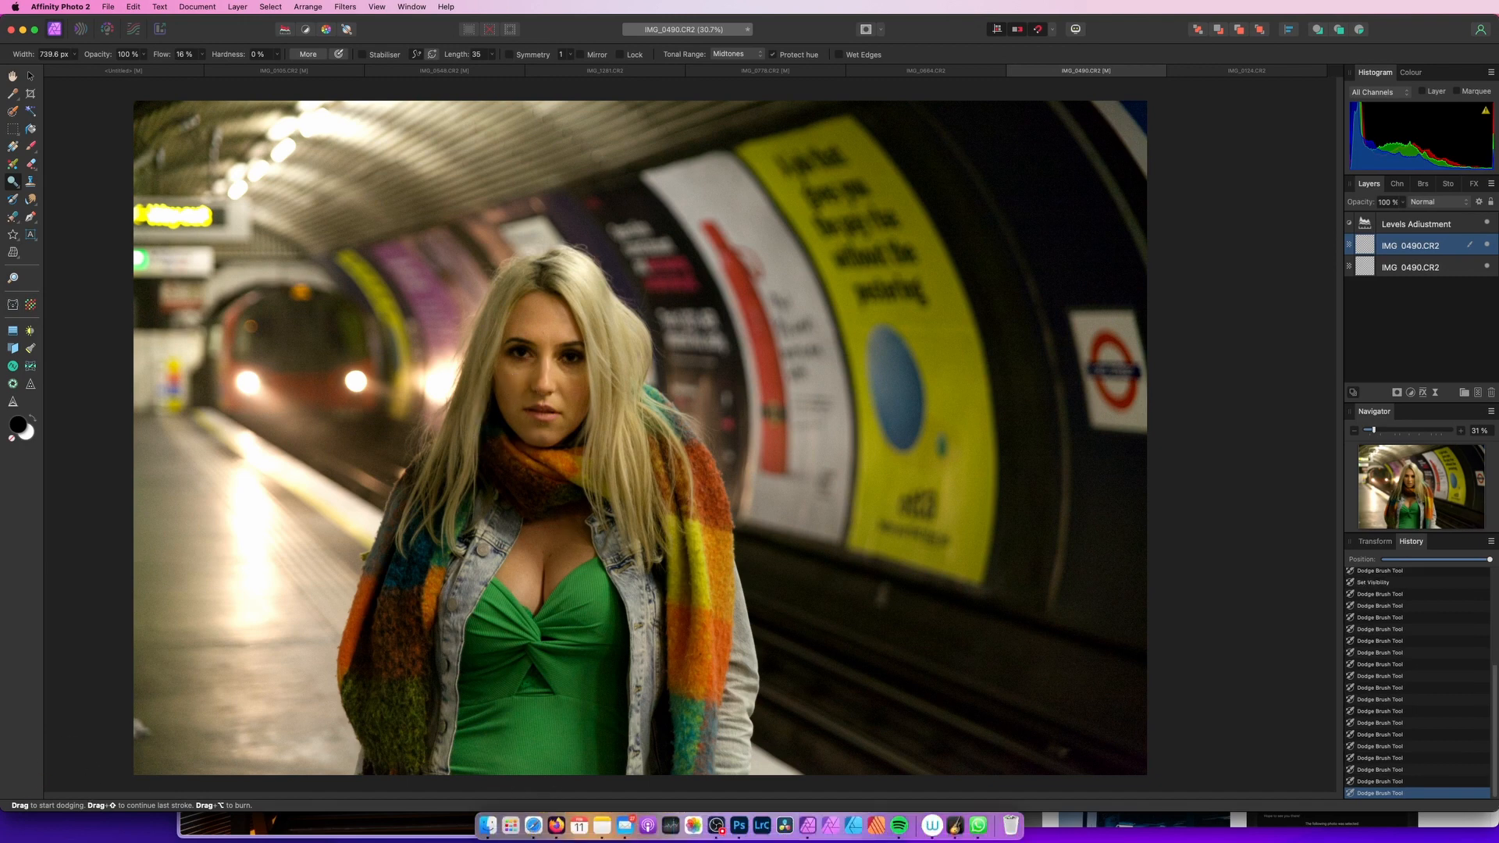
Switch to the yellow-background portrait RAW and set exposure to 0.149, blackpoint to 4% and brightness to -2%
left_click(1269, 72)
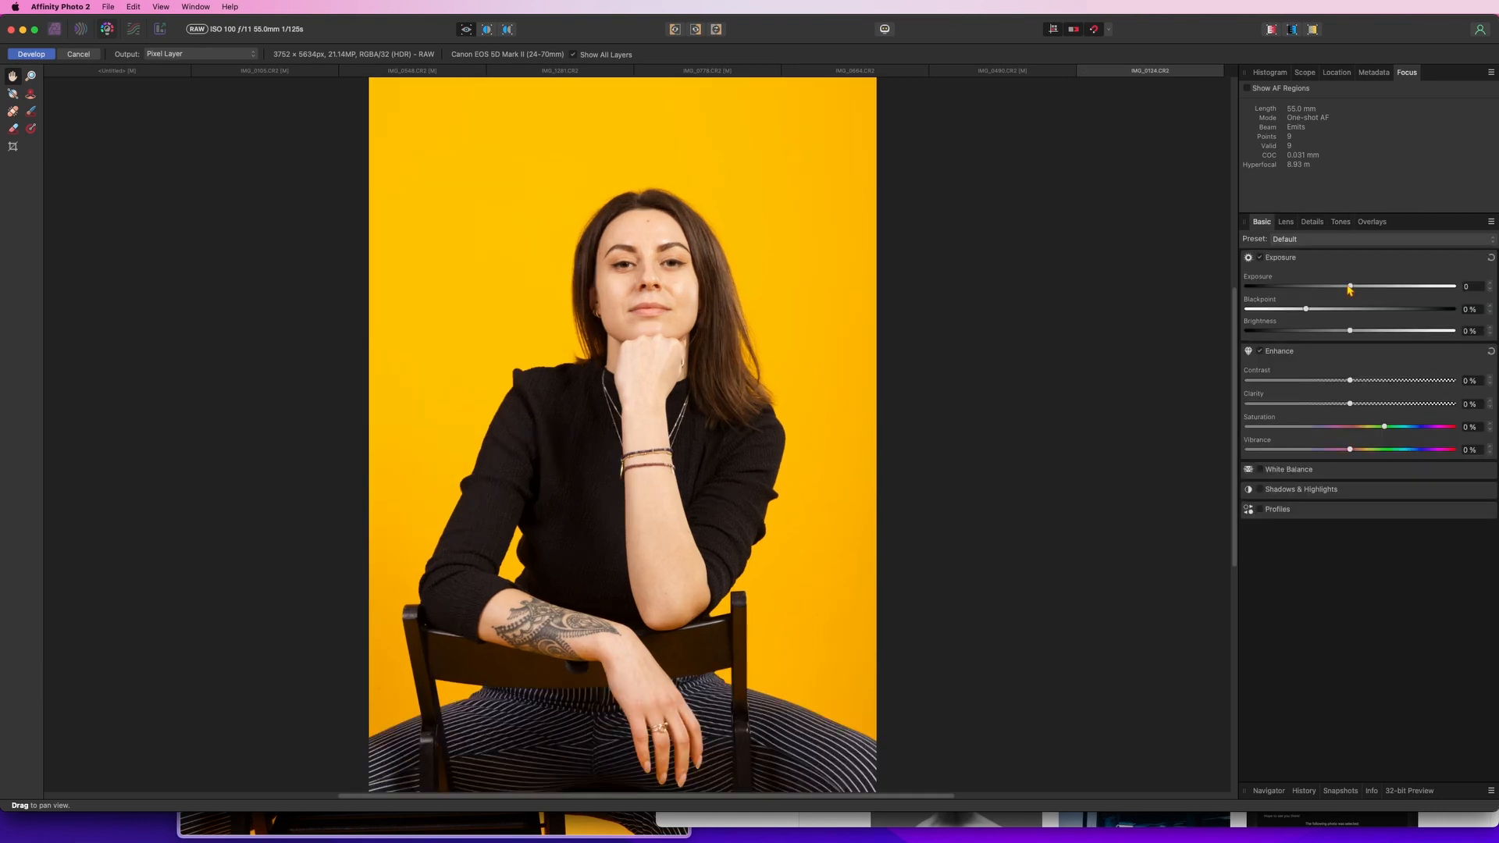
left_click_drag(1350, 287, 1332, 320)
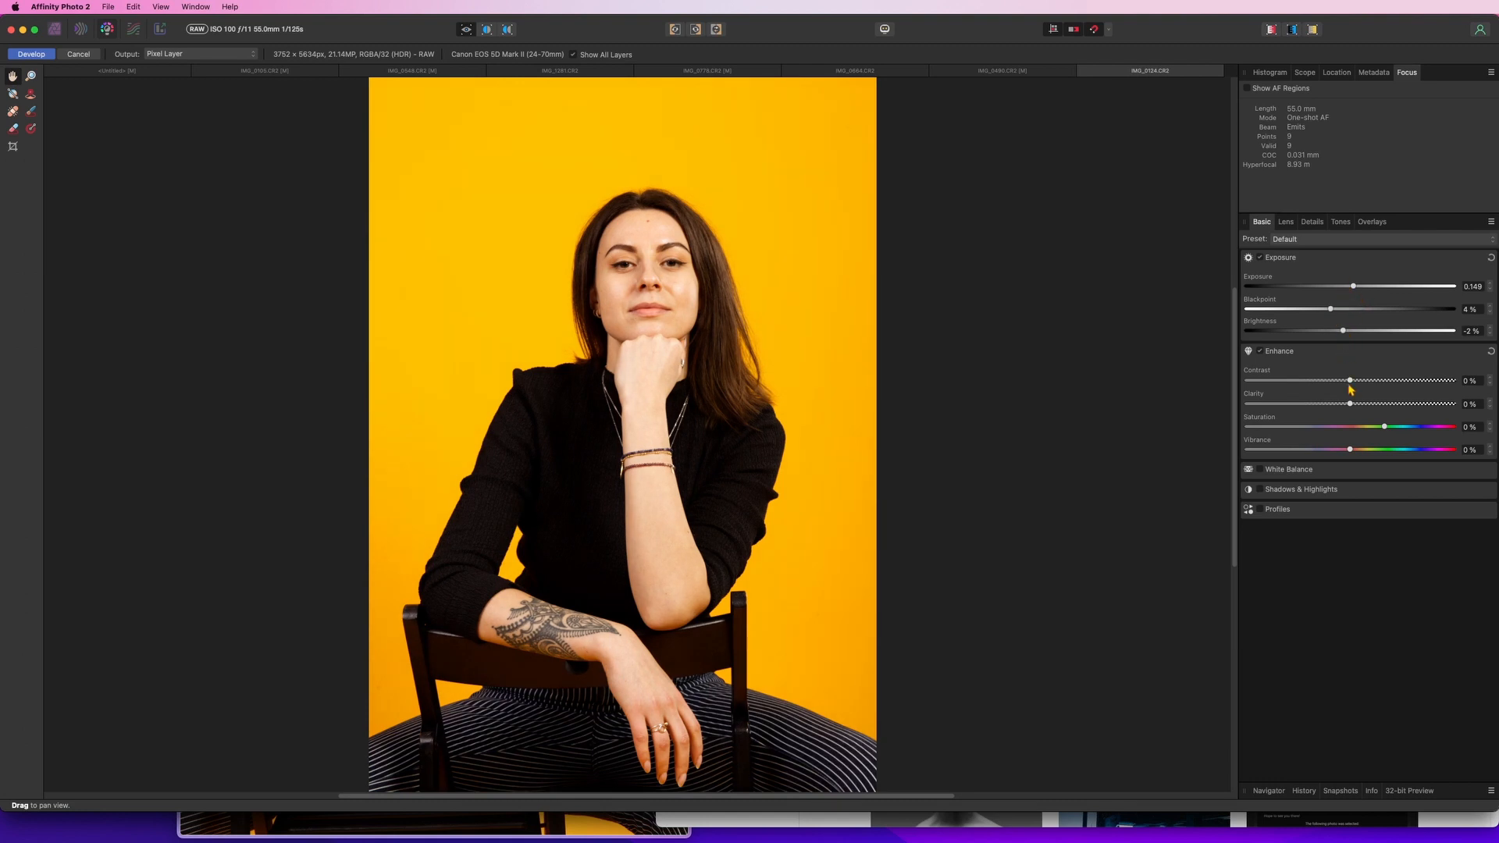
Set the contrast to 3% and the clarity to 5%
left_click_drag(1356, 380, 1453, 380)
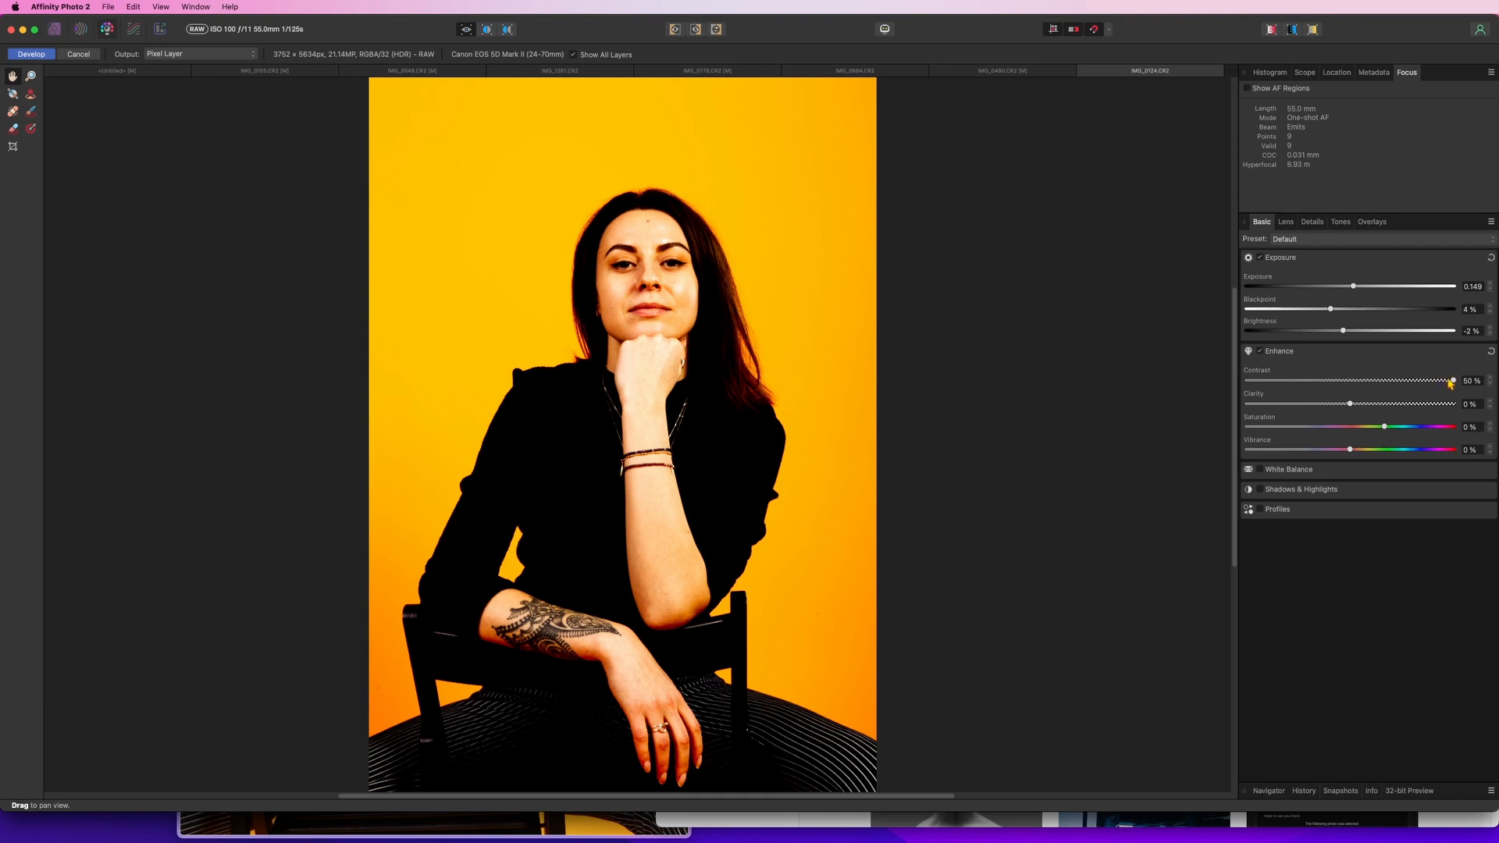
left_click_drag(1451, 382, 1185, 421)
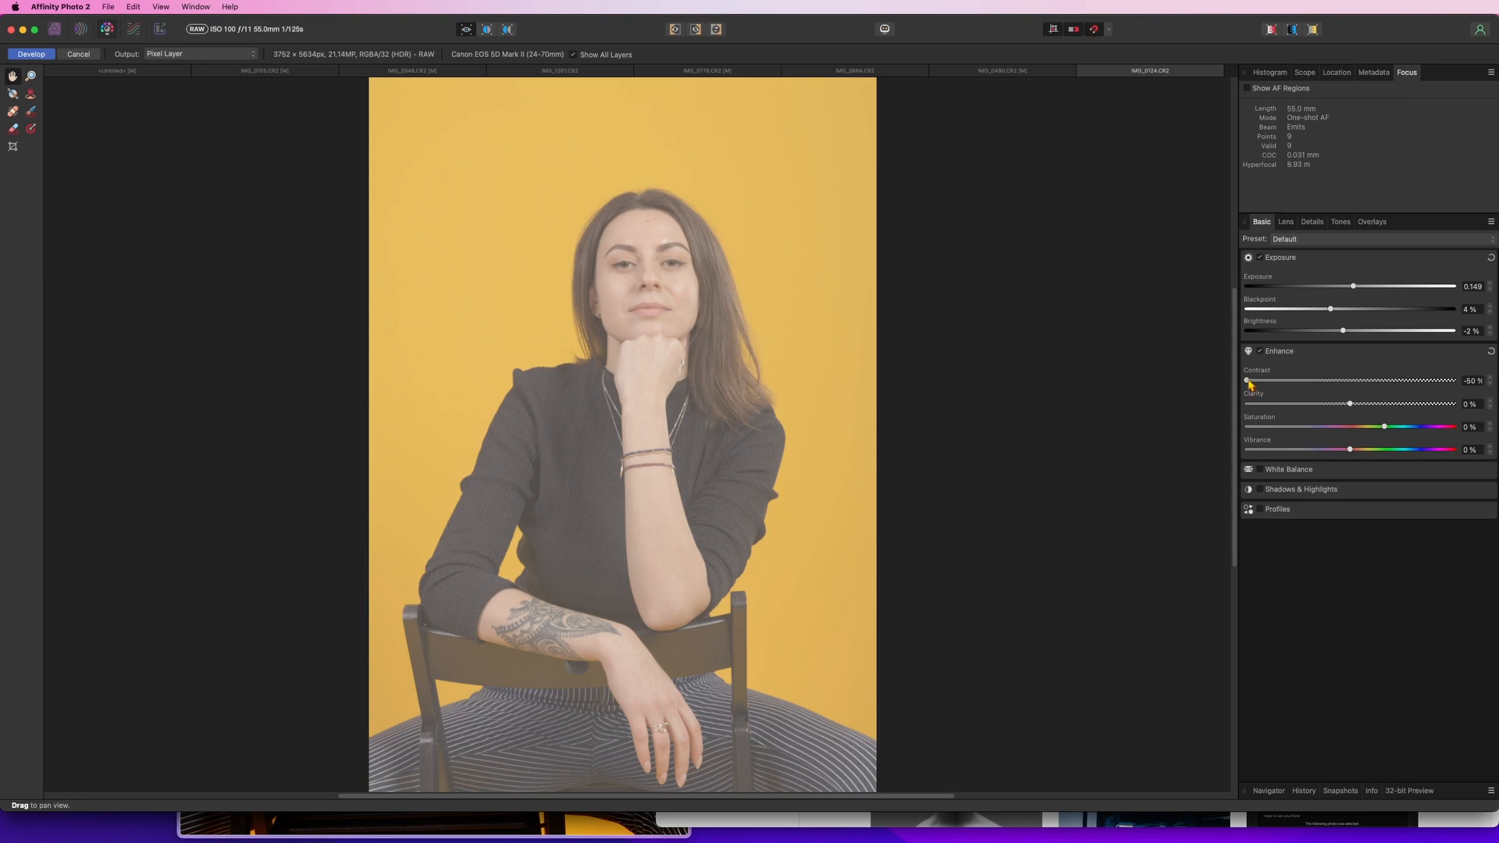
left_click_drag(1250, 384, 1360, 387)
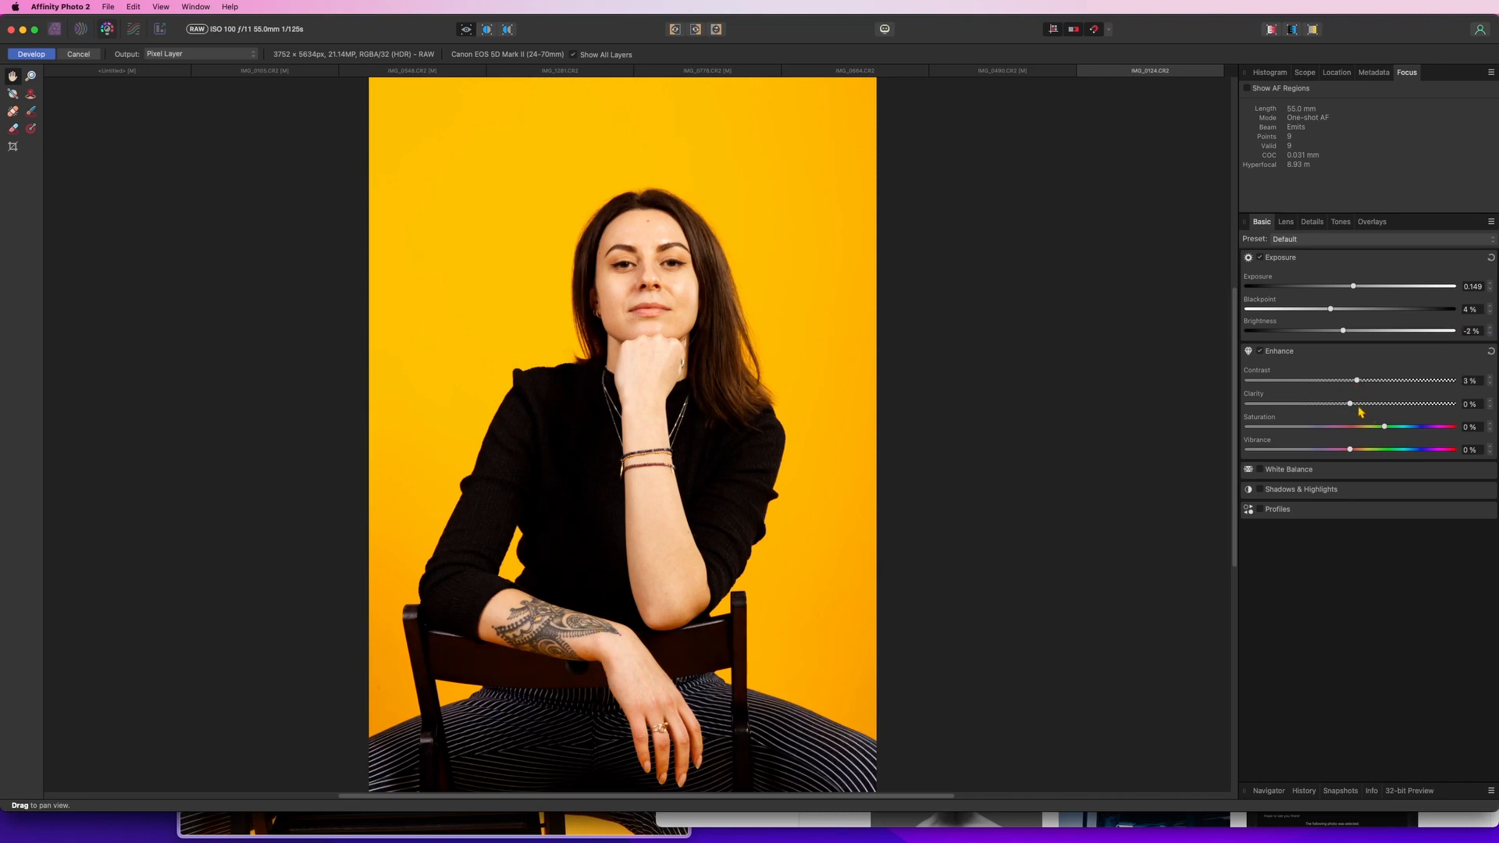
left_click_drag(1349, 403, 1355, 404)
Open Shadows & Highlights and set shadows to 34% and highlights to -11%
left_click(1306, 492)
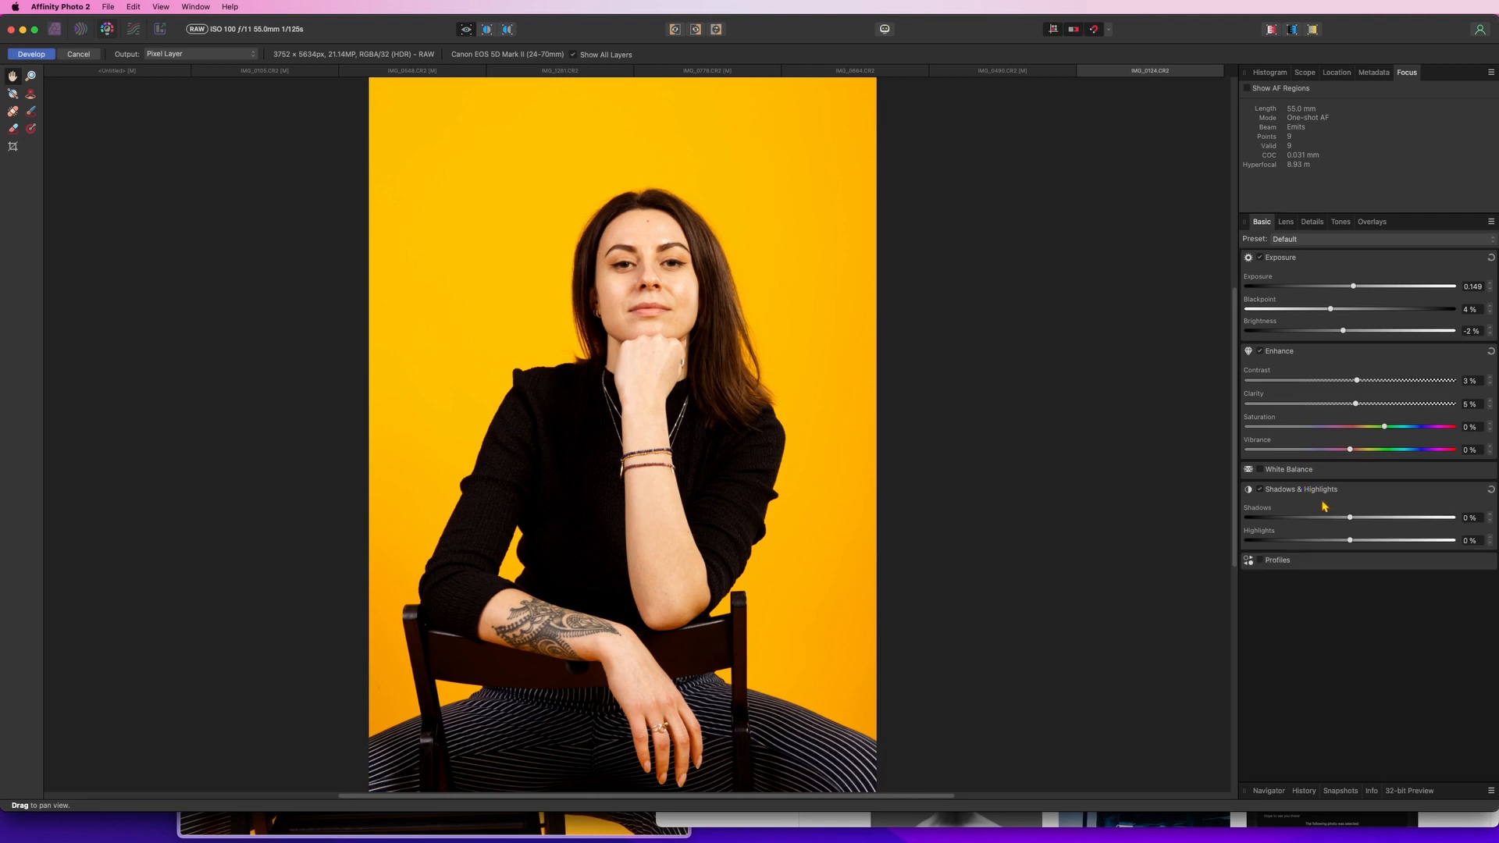
left_click_drag(1350, 519, 1336, 550)
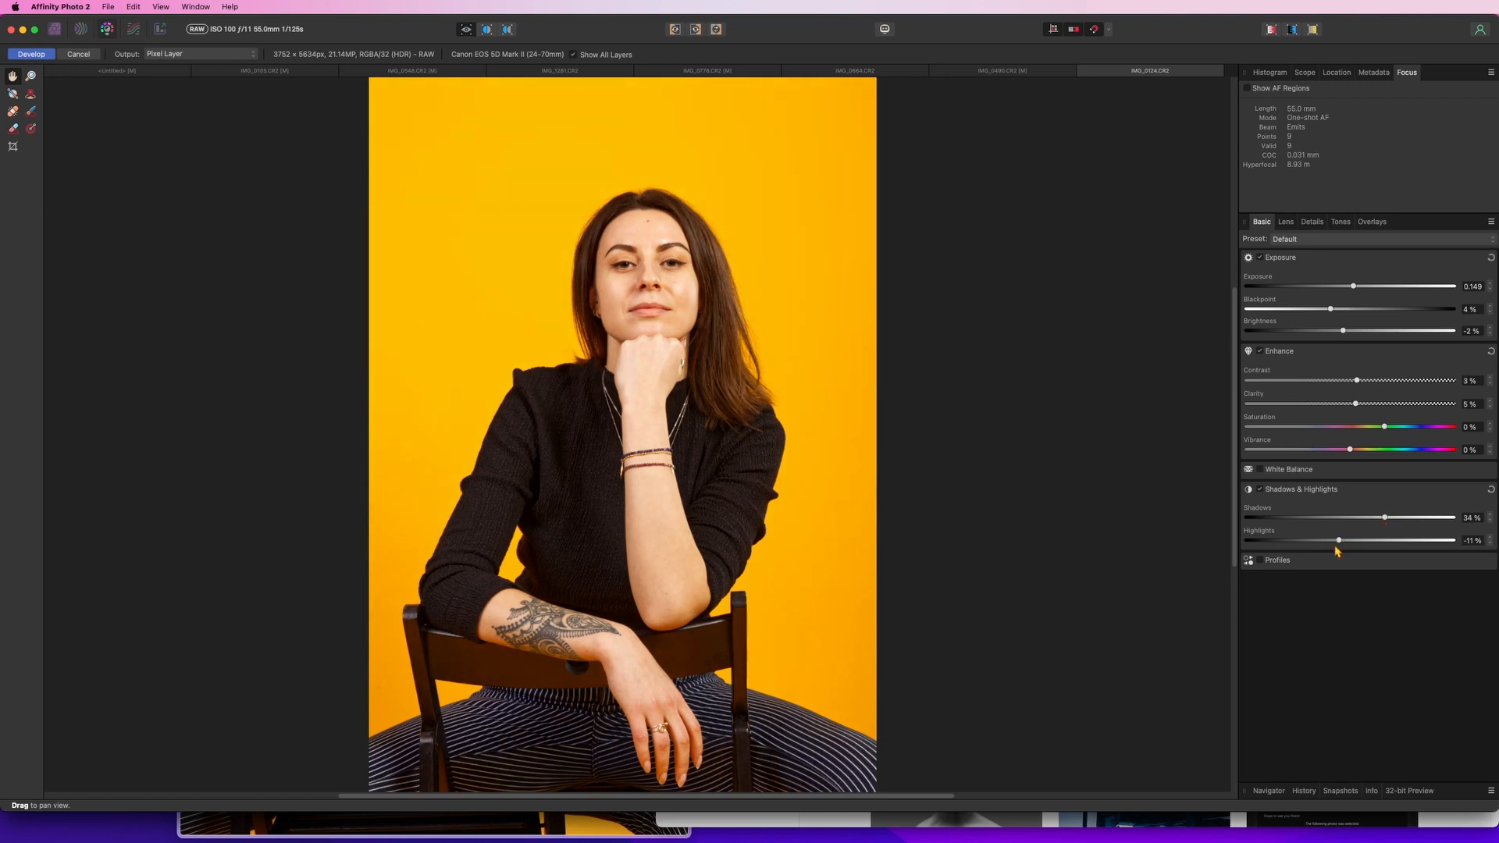
Enable Chromatic Aberration Reduction in the lens corrections
left_click(1286, 223)
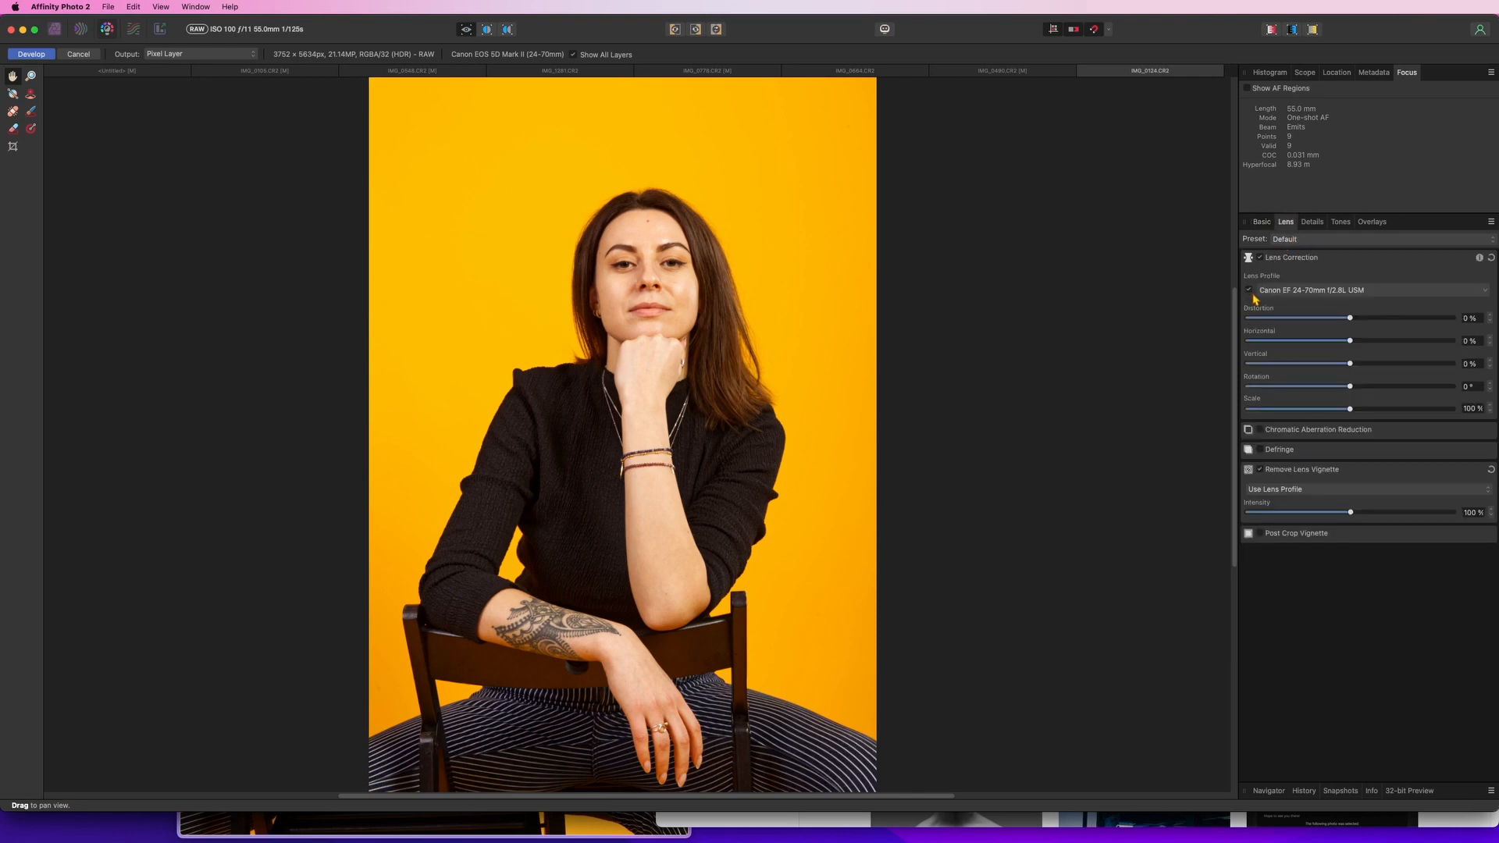
left_click(1257, 431)
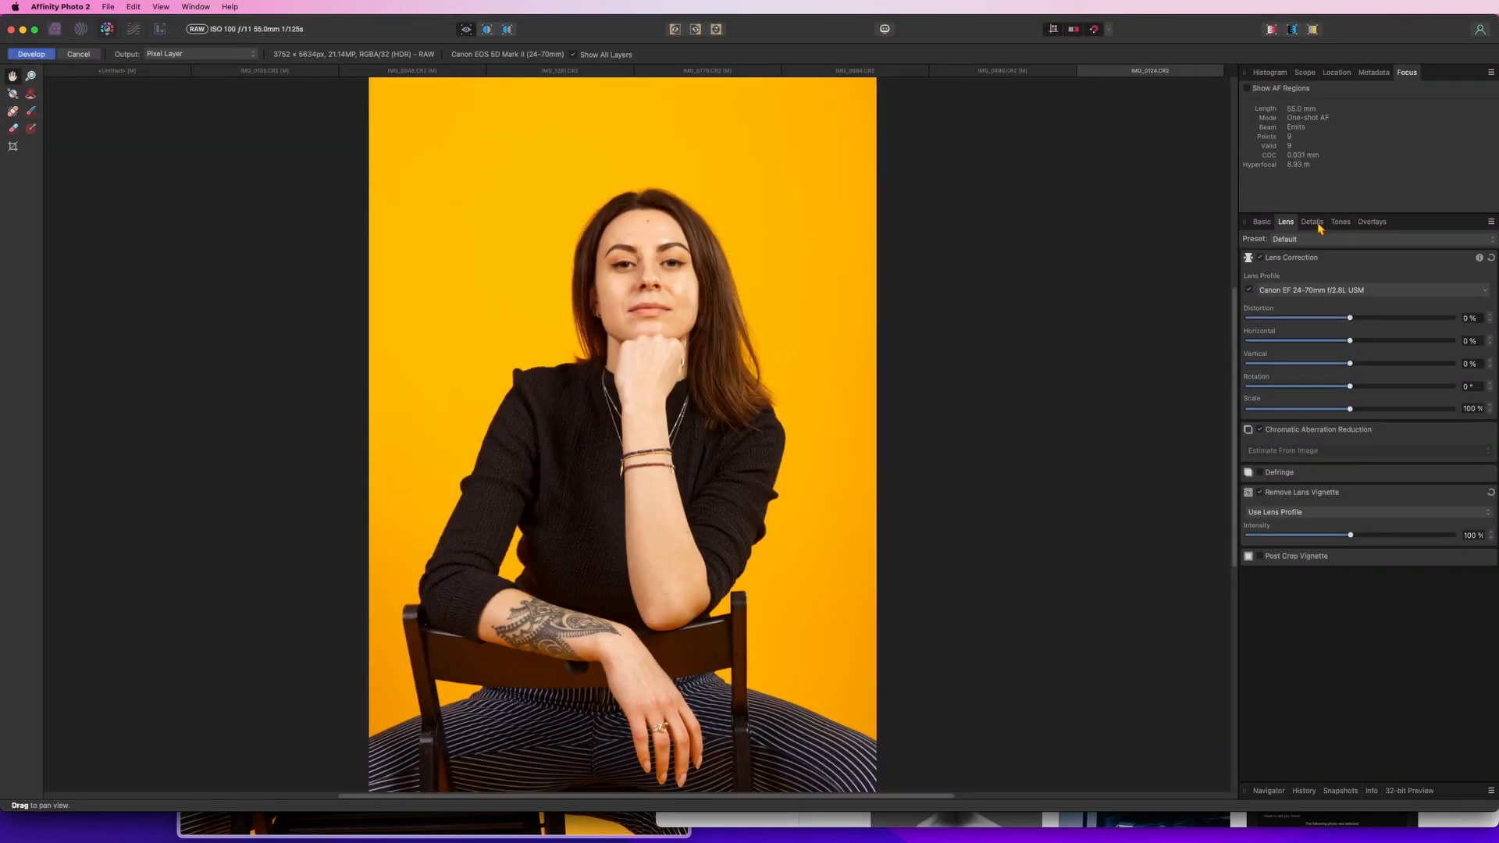
Set the Detail Refinement radius and amount to 5% each
left_click(1319, 226)
left_click(1281, 261)
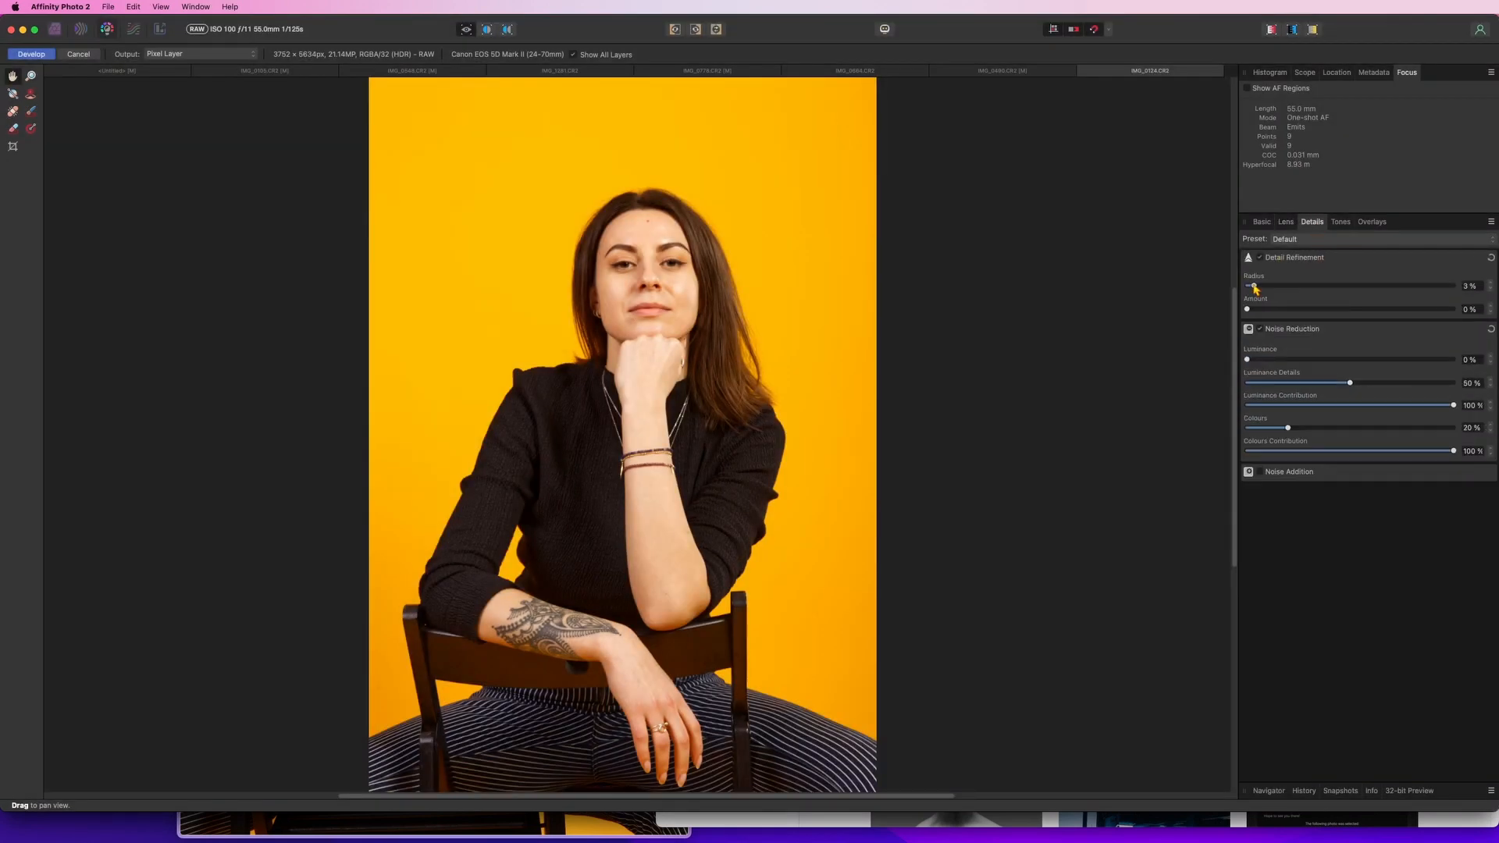
left_click_drag(1248, 310, 1258, 310)
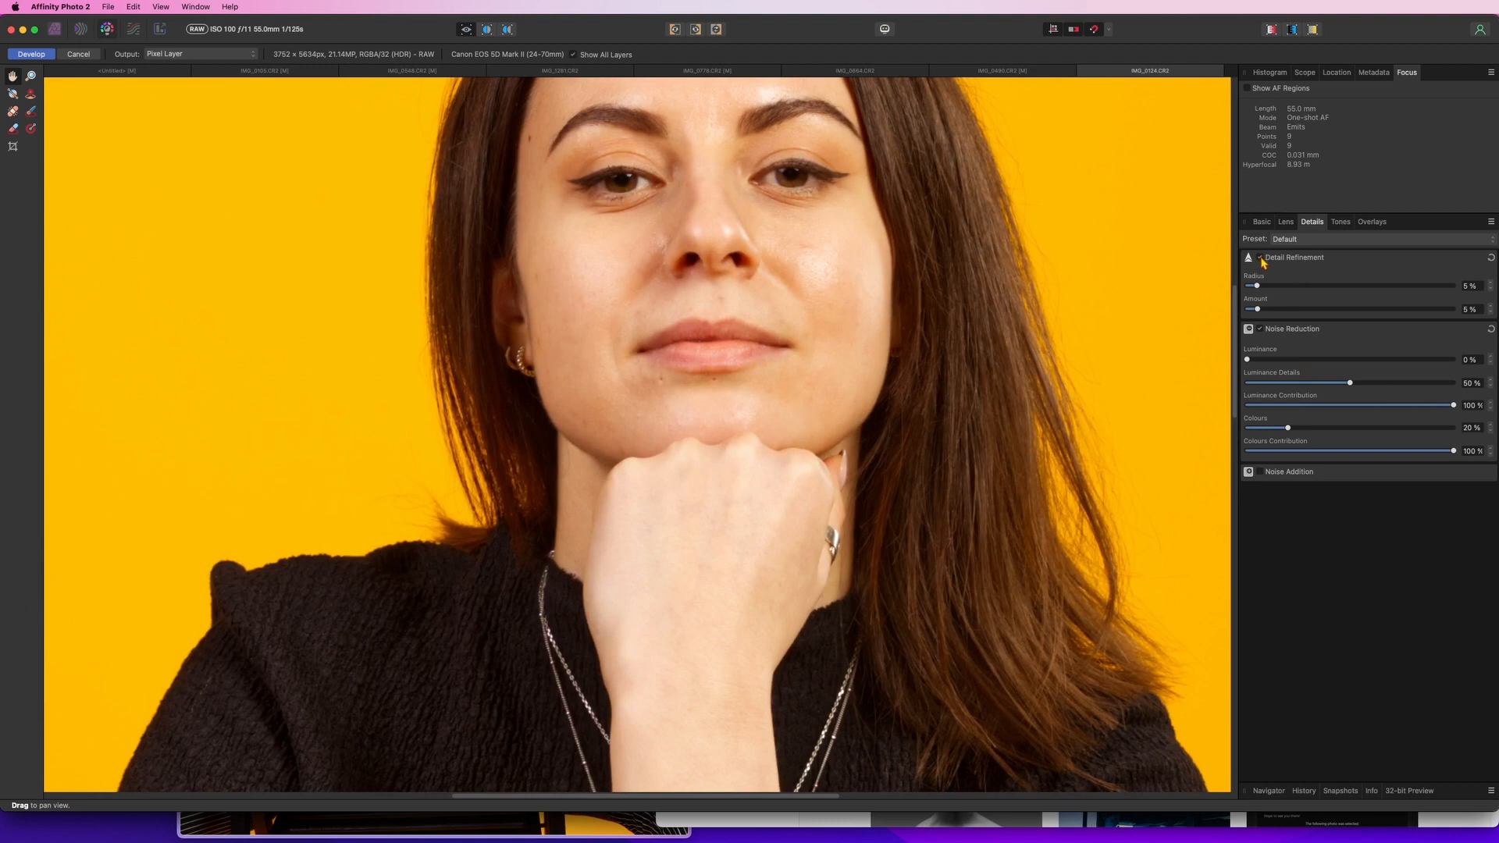
left_click(1260, 258)
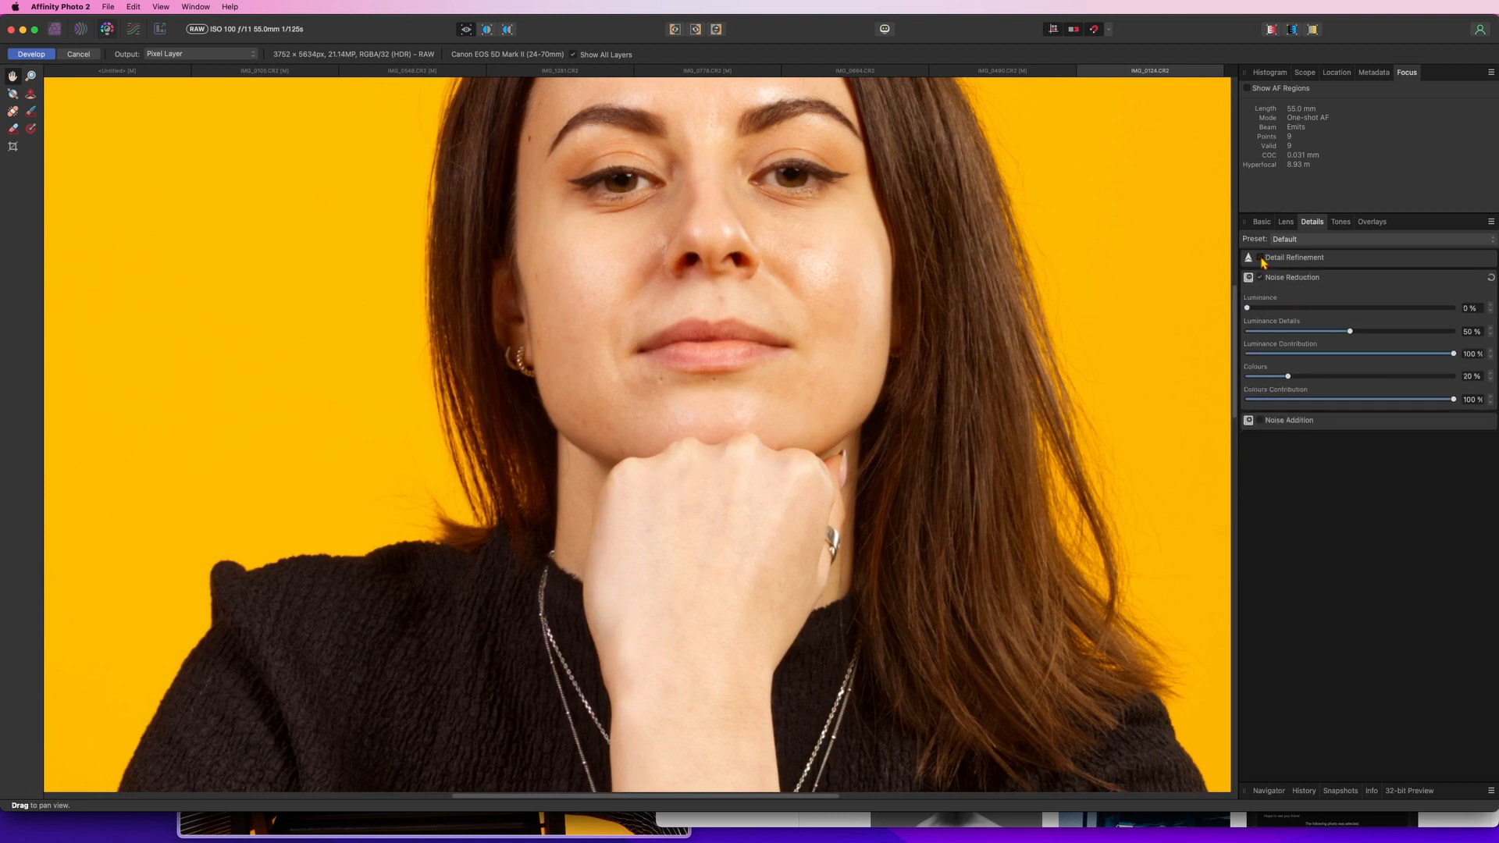
left_click(1260, 257)
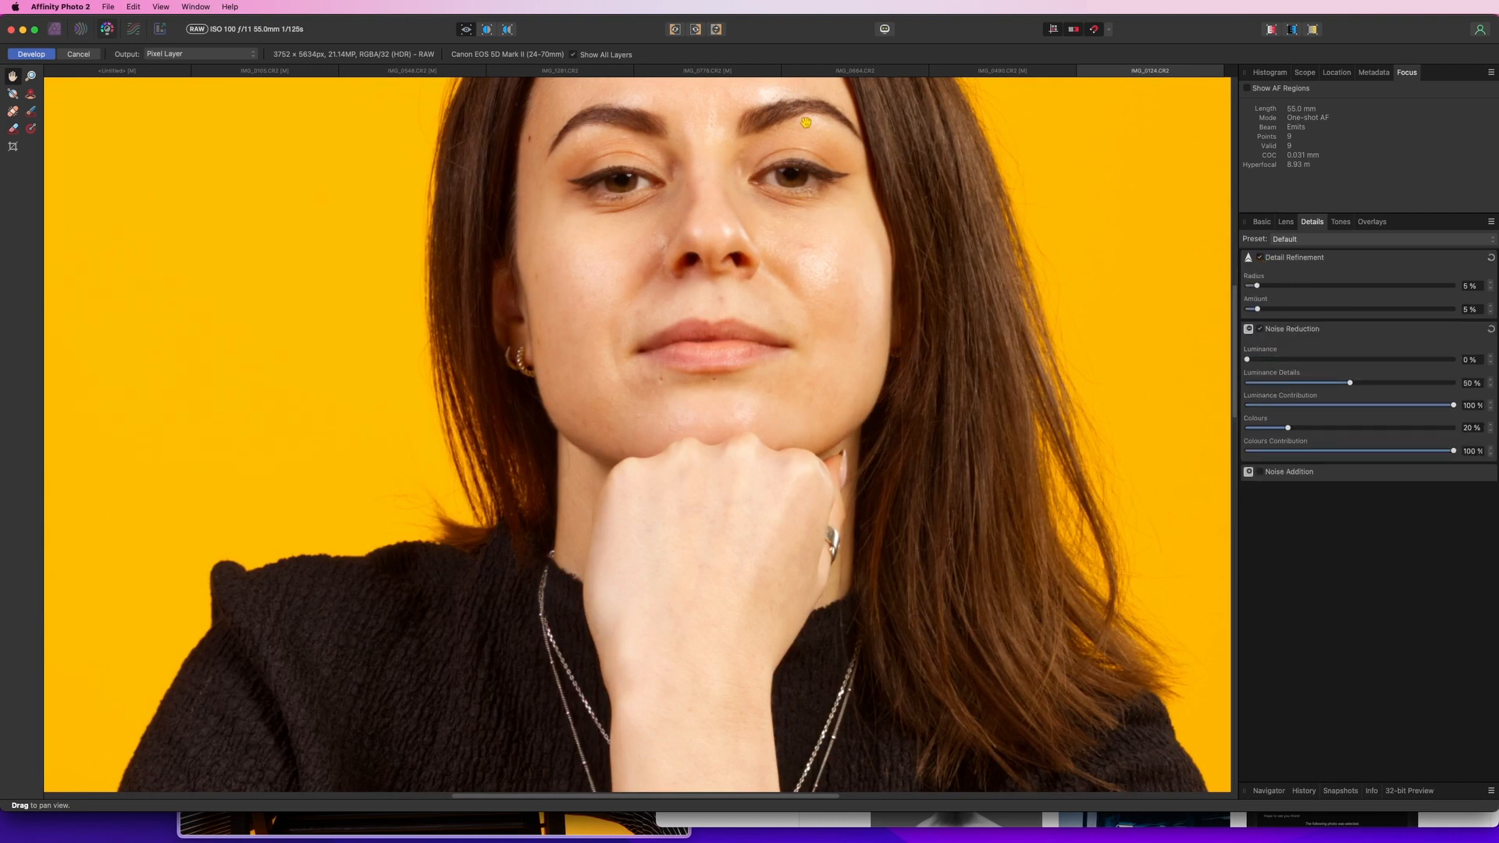
Enable Curves in the tones settings and add two points to form a gentle S-curve
scroll(773, 390, "down", 5)
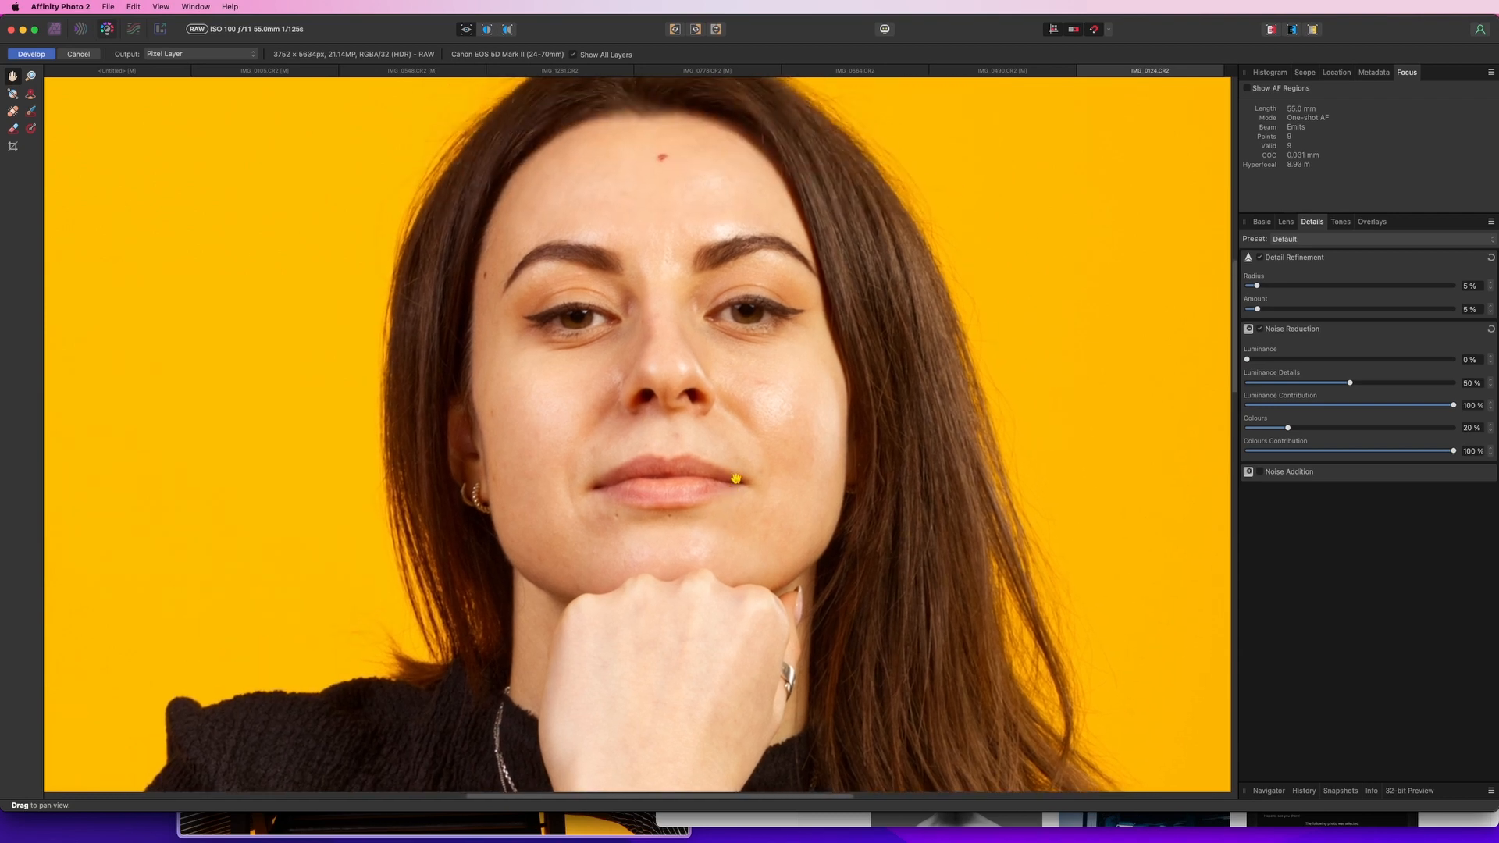
scroll(737, 472, "down", 3)
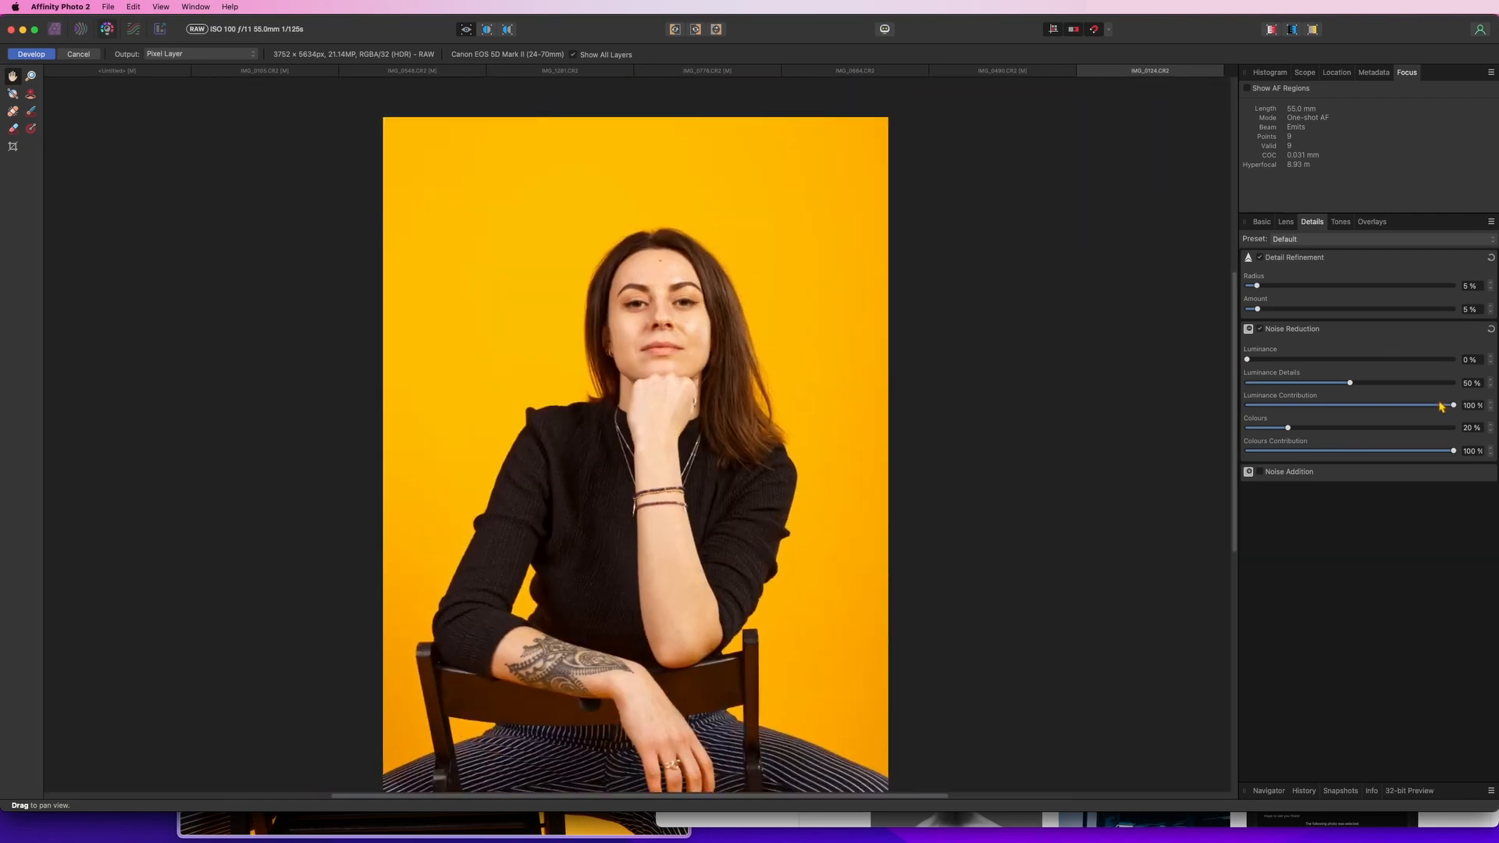
left_click(1349, 226)
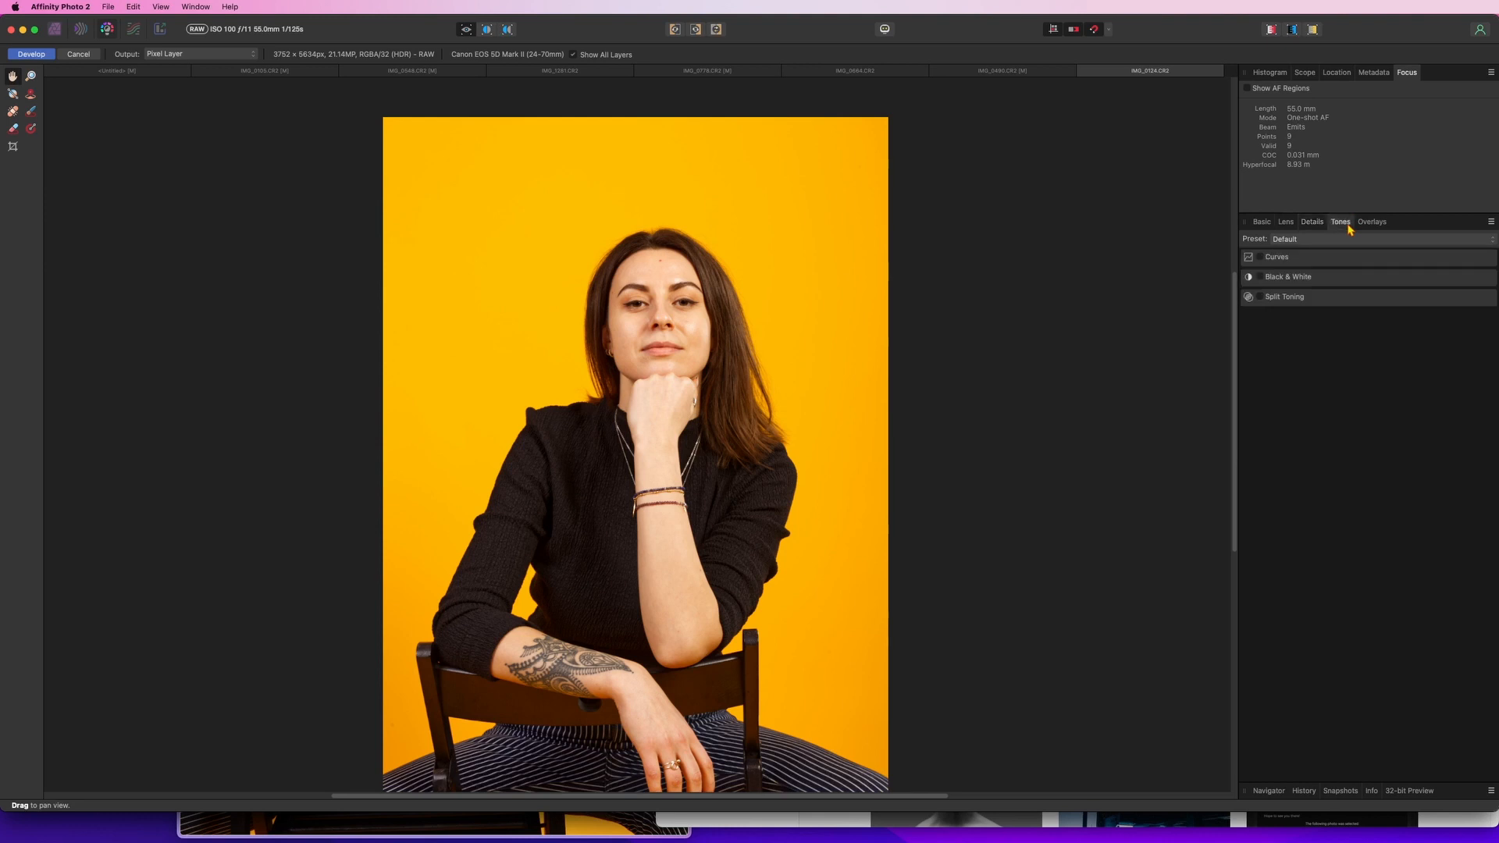
left_click(1276, 257)
left_click_drag(1426, 318, 1424, 317)
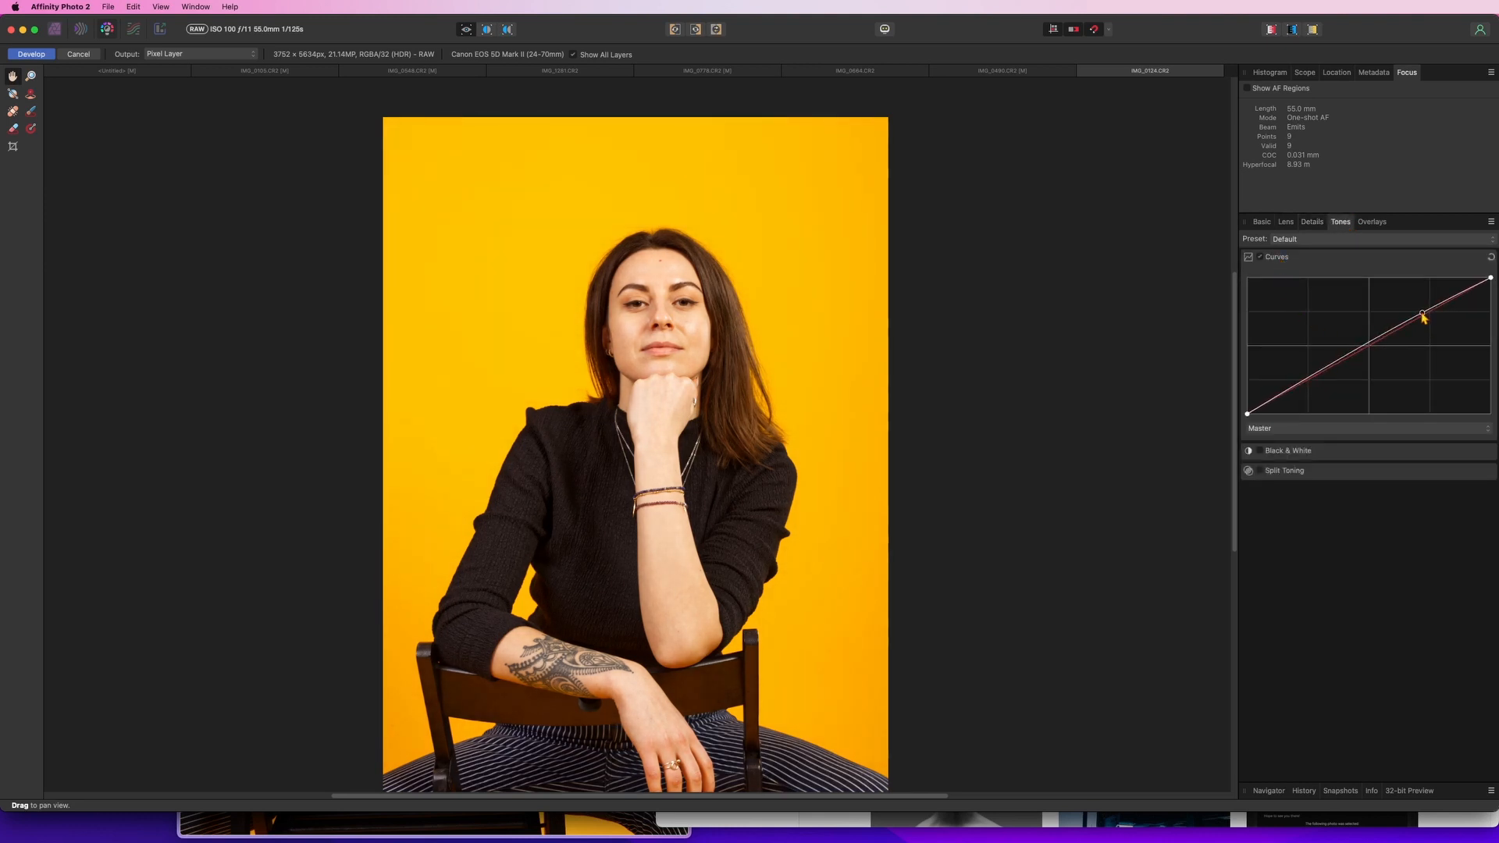
mouse_move(1309, 380)
left_mouse_down()
mouse_move(1316, 391)
mouse_move(1294, 356)
mouse_move(1313, 379)
left_mouse_up()
Enable Black & White and set red 28%, green -23%, blue 86%, cyan 82%, magenta 70%, yellow 117%
left_click(1289, 453)
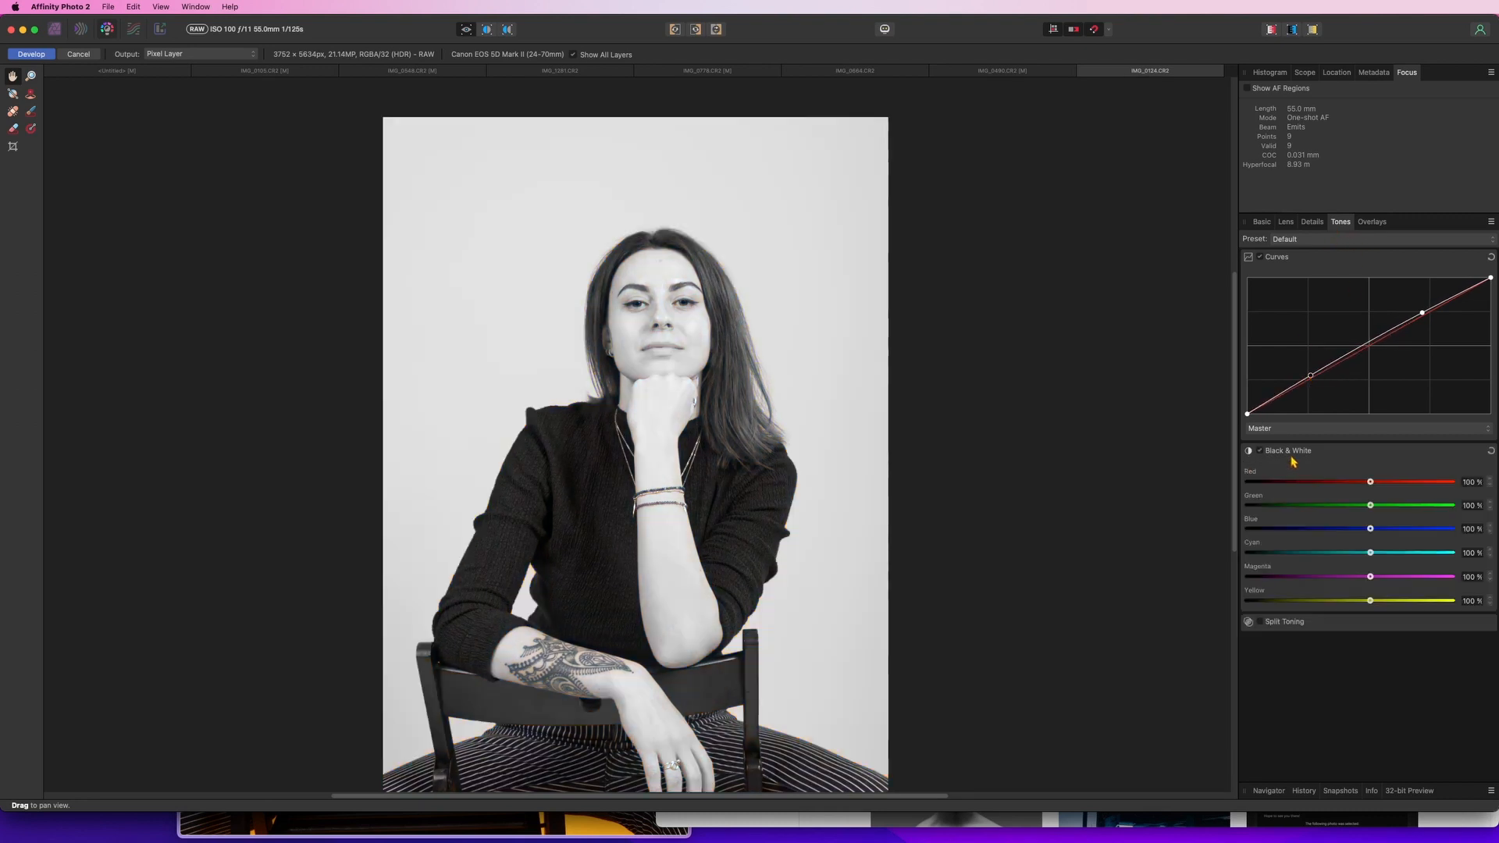
left_click_drag(649, 468, 606, 427)
scroll(607, 427, "down", 5)
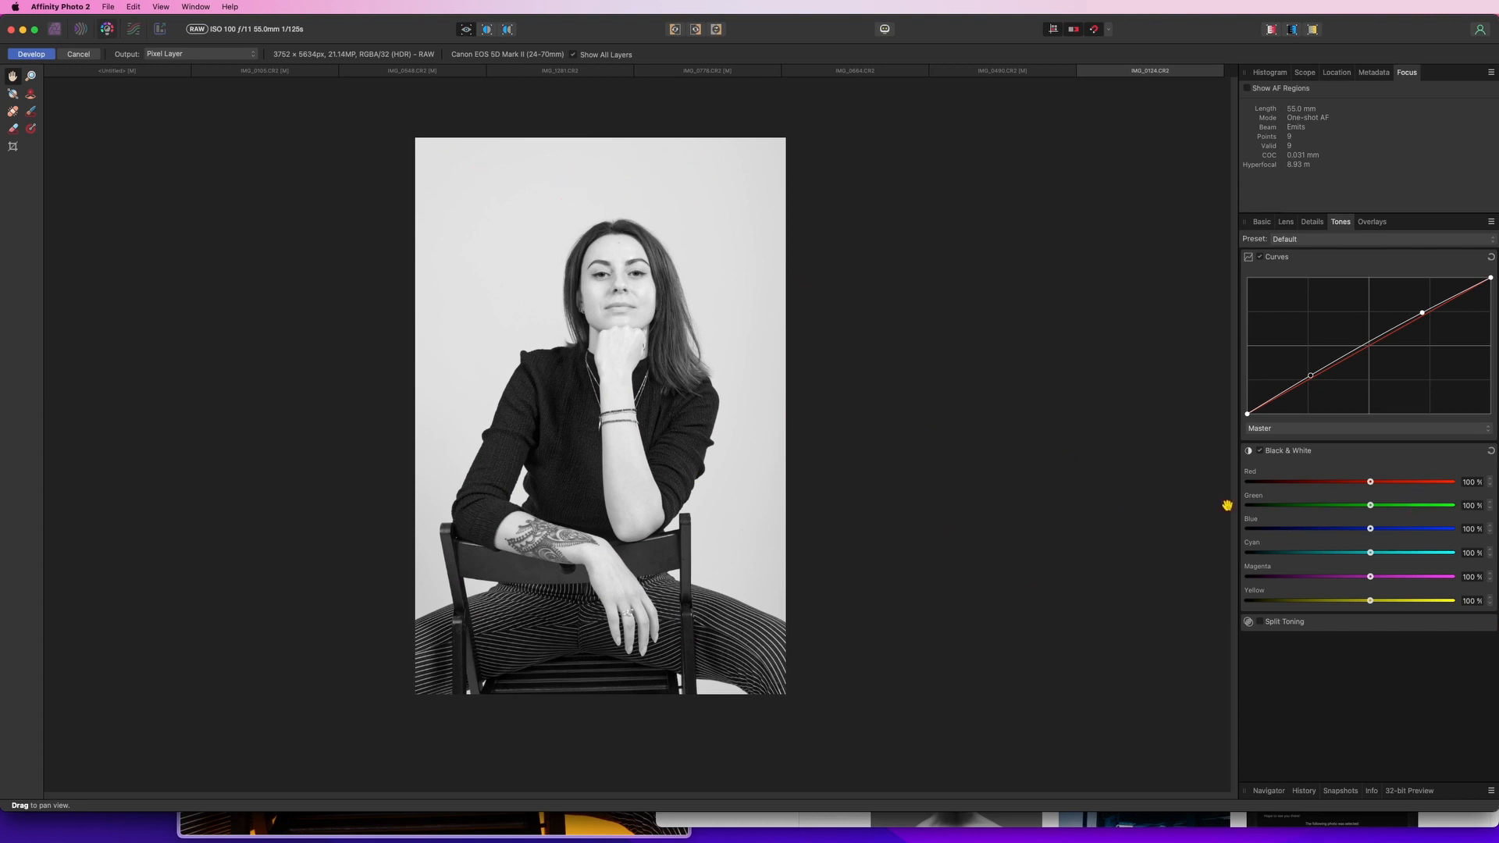
left_click_drag(1372, 603, 1363, 553)
left_click_drag(1371, 529, 1343, 502)
Enable Split Toning and try adjusting the highlights hue
left_click(1259, 622)
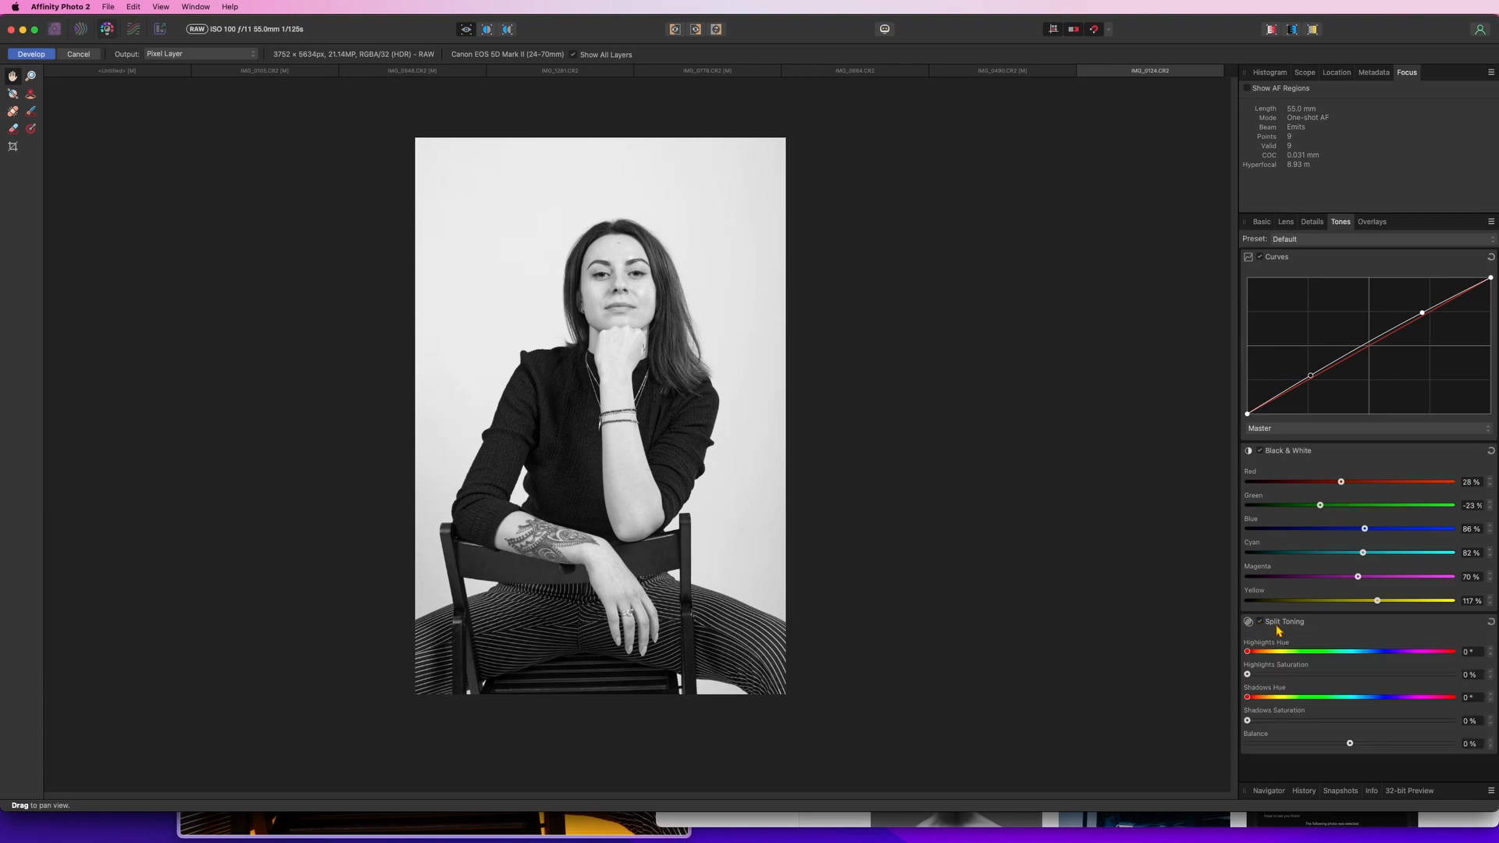
left_click_drag(1248, 652, 1210, 651)
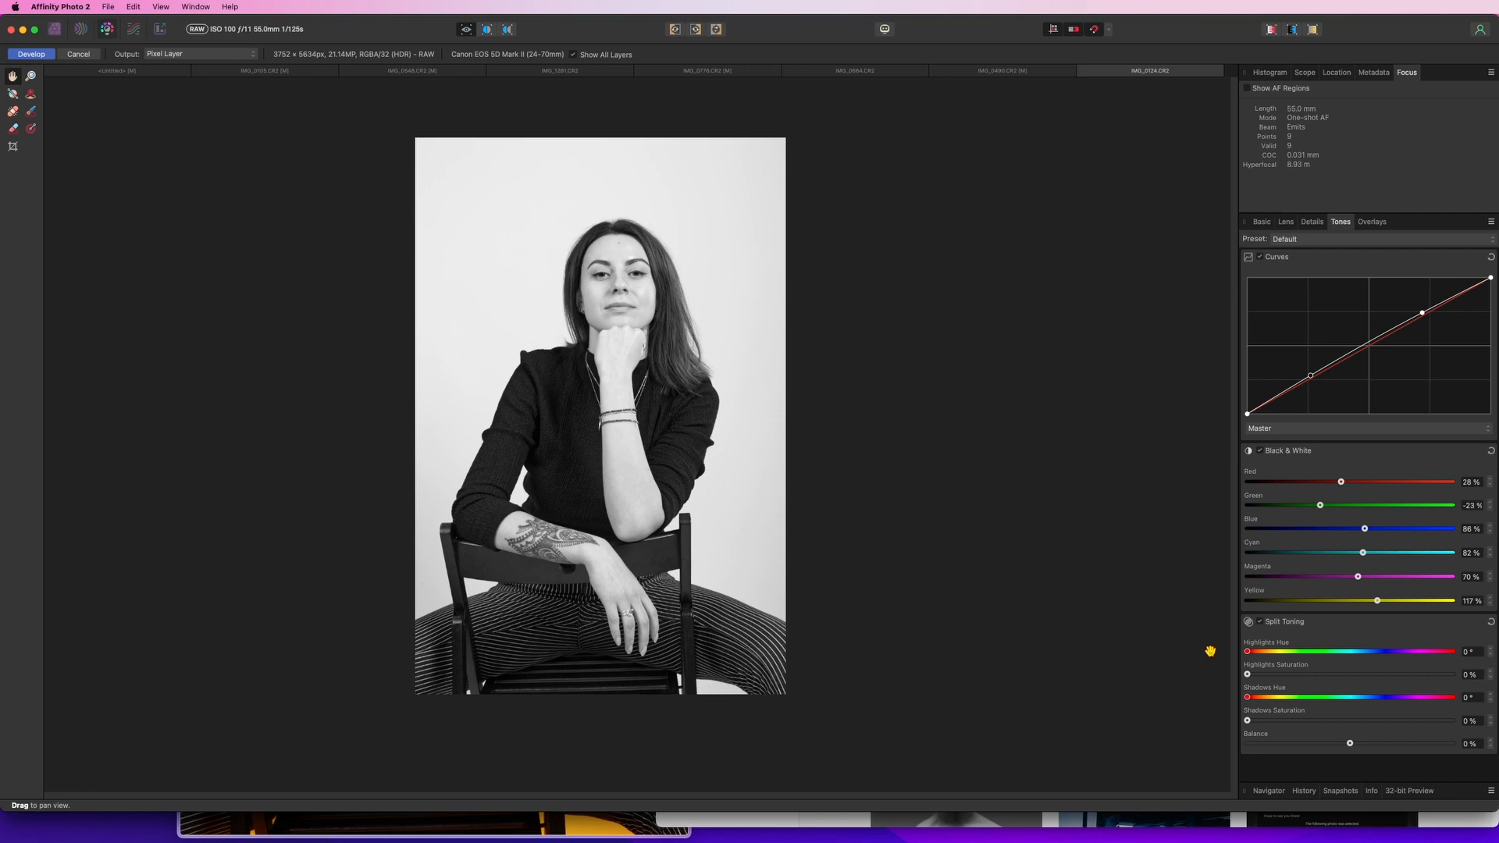